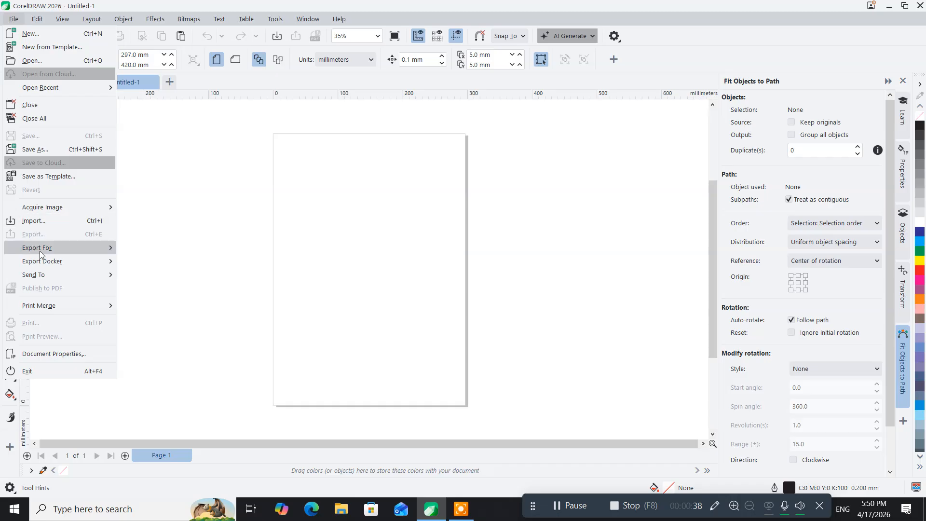
Import the image 333c12df667de87c6ae762b1d53daa00 of a woman's long-hair silhouette from the imgs folder on the Desktop
{"action": "mouse_move", "coordinate": [46, 252]}
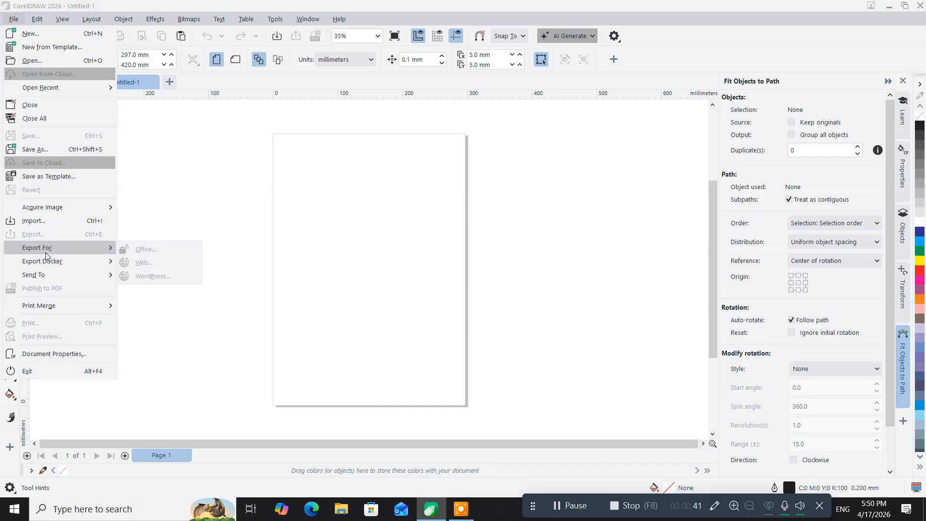
{"action": "left_click", "coordinate": [32, 220]}
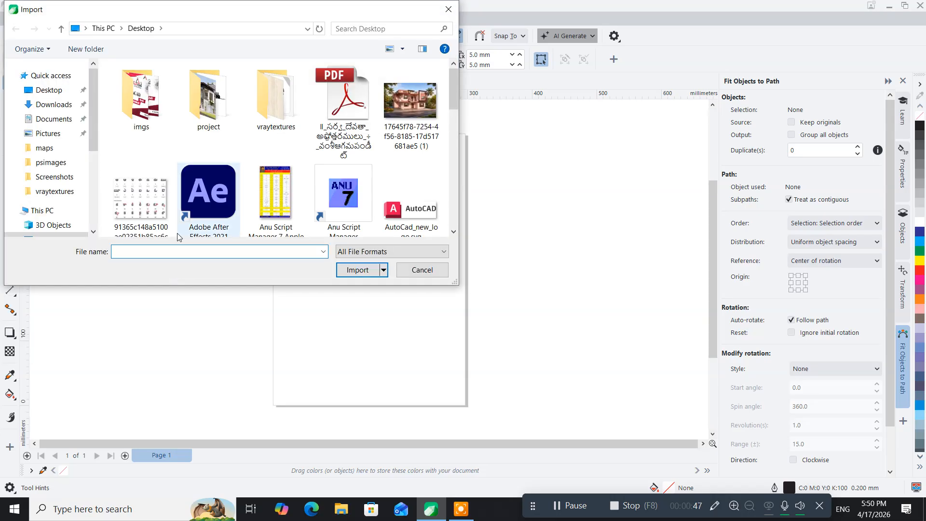
{"action": "scroll", "coordinate": [178, 236], "scroll_direction": "down", "scroll_amount": 6}
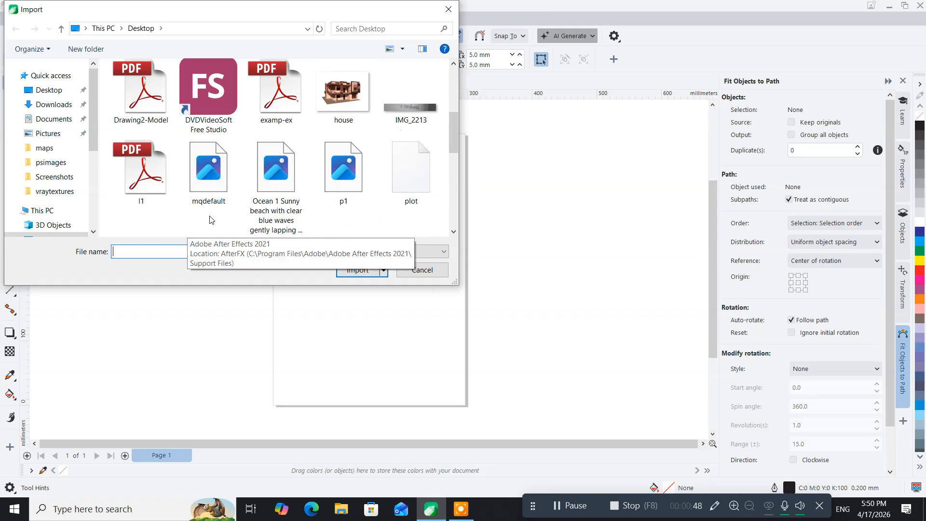
{"action": "scroll", "coordinate": [209, 220], "scroll_direction": "down", "scroll_amount": 2}
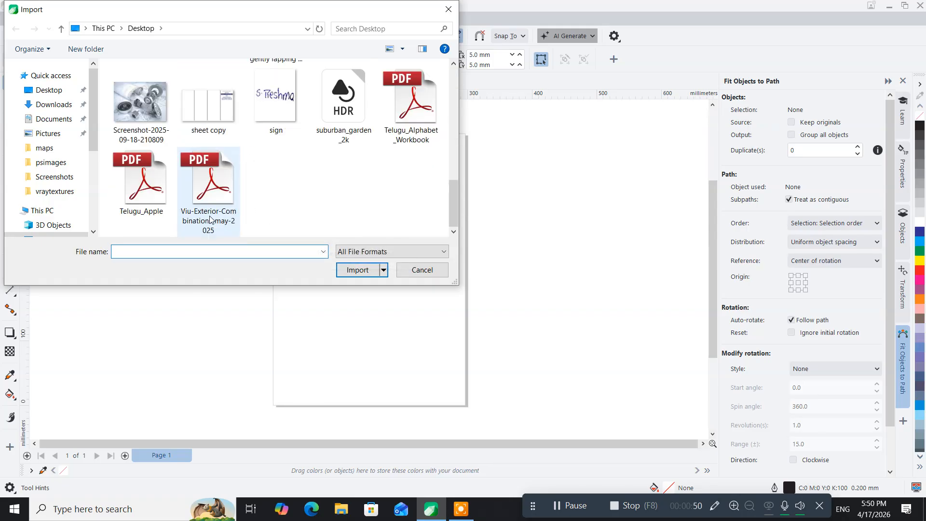
{"action": "scroll", "coordinate": [209, 220], "scroll_direction": "up", "scroll_amount": 4}
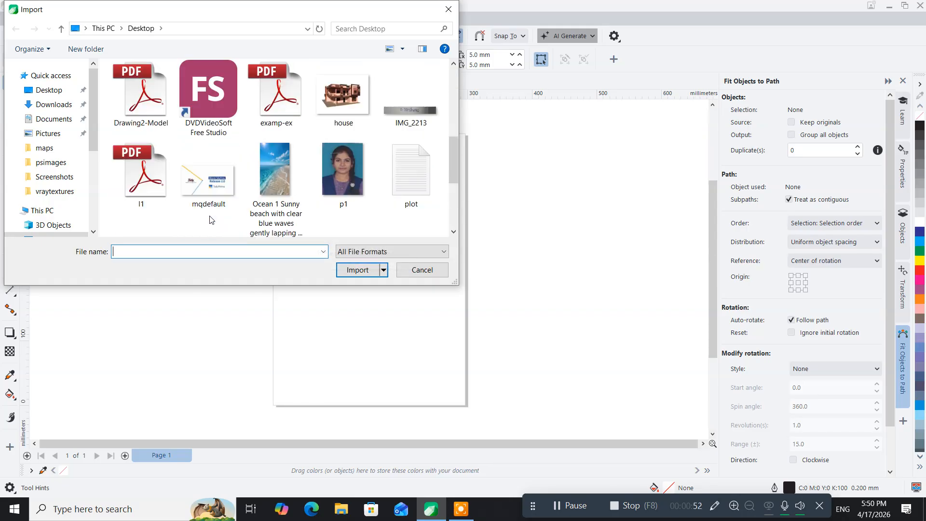
{"action": "scroll", "coordinate": [210, 220], "scroll_direction": "up", "scroll_amount": 4}
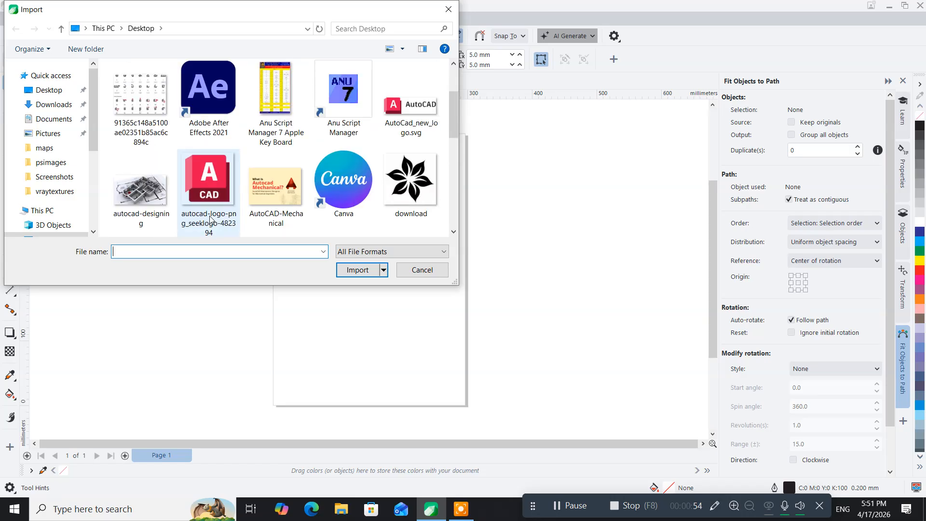
{"action": "scroll", "coordinate": [210, 220], "scroll_direction": "up", "scroll_amount": 2}
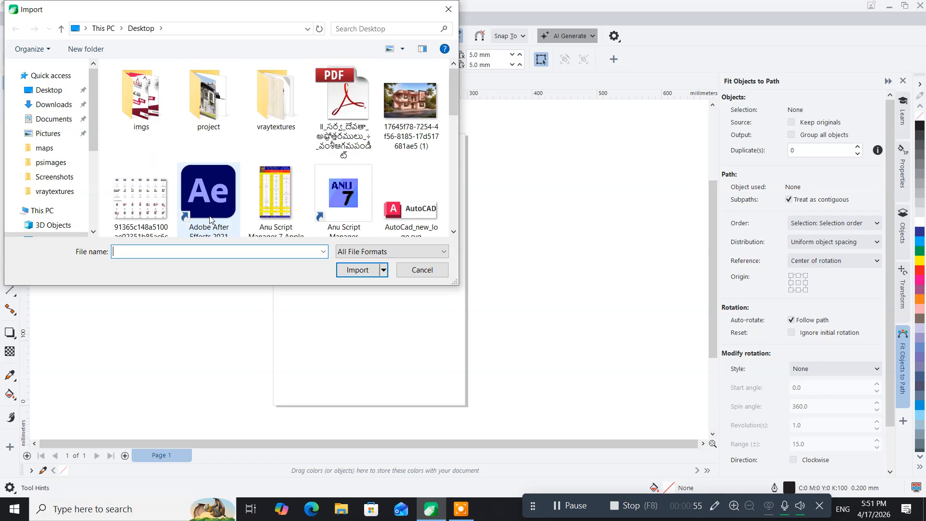
{"action": "double_click", "coordinate": [207, 118]}
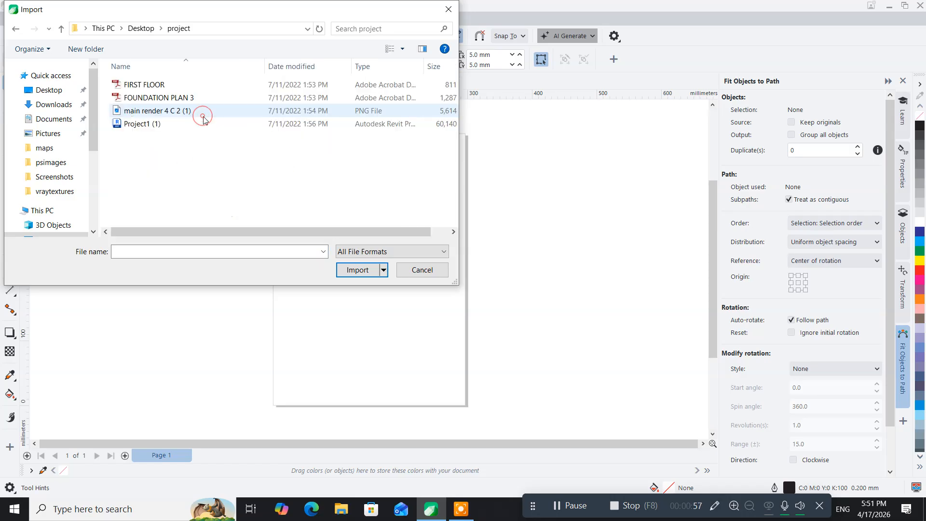
{"action": "left_click", "coordinate": [13, 30]}
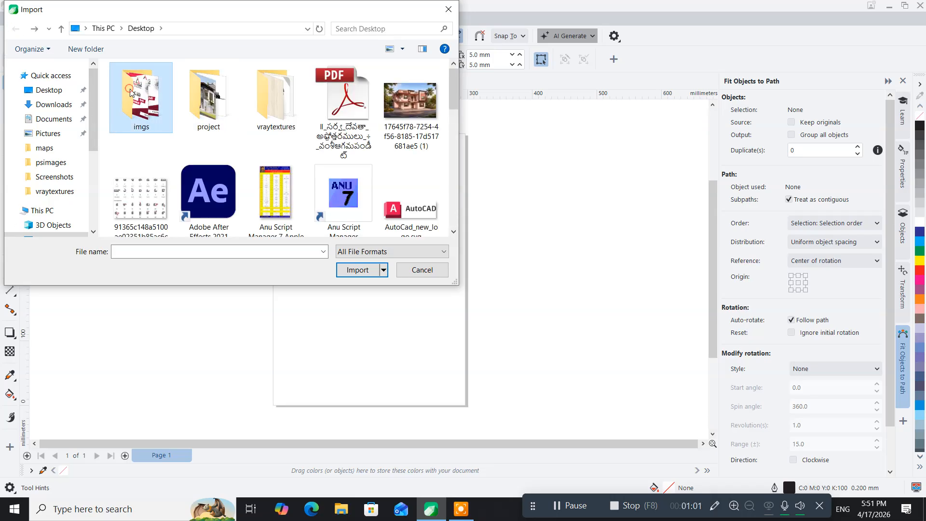
{"action": "double_click", "coordinate": [169, 119]}
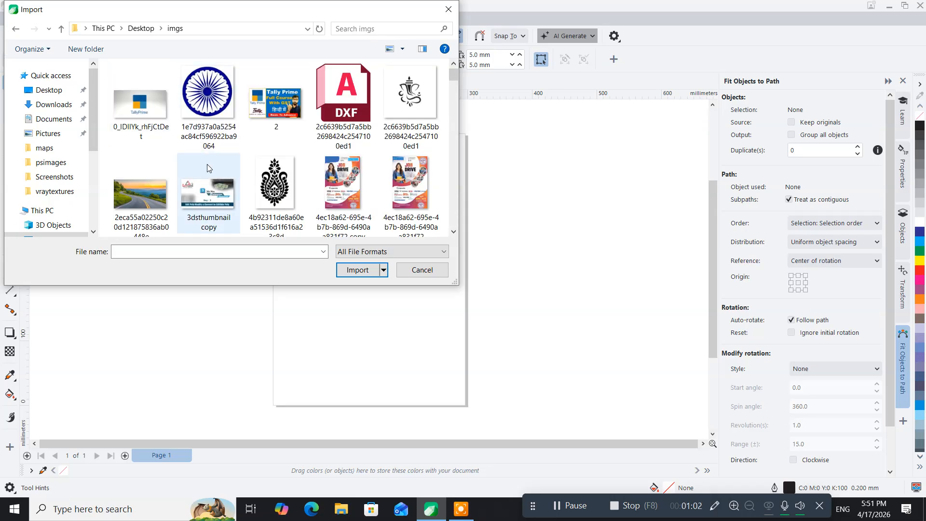
{"action": "scroll", "coordinate": [207, 167], "scroll_direction": "down", "scroll_amount": 5}
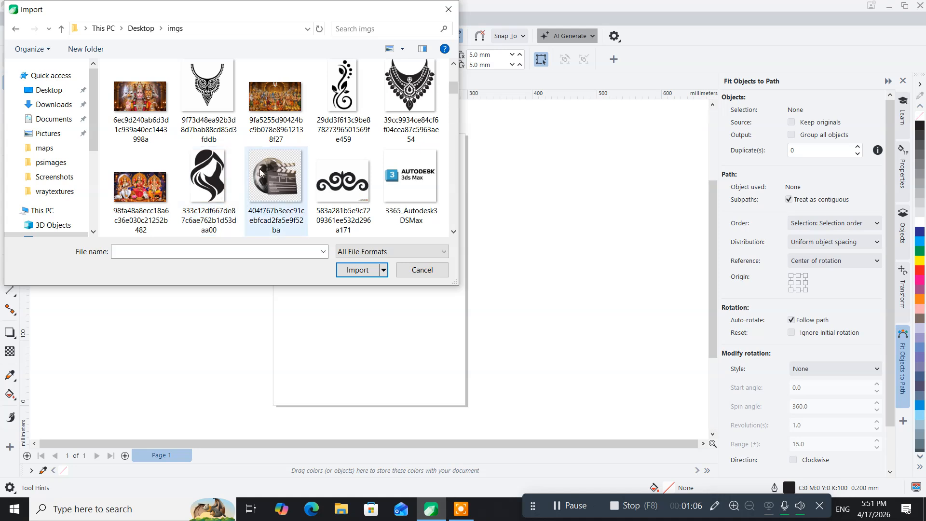
{"action": "left_click", "coordinate": [207, 181]}
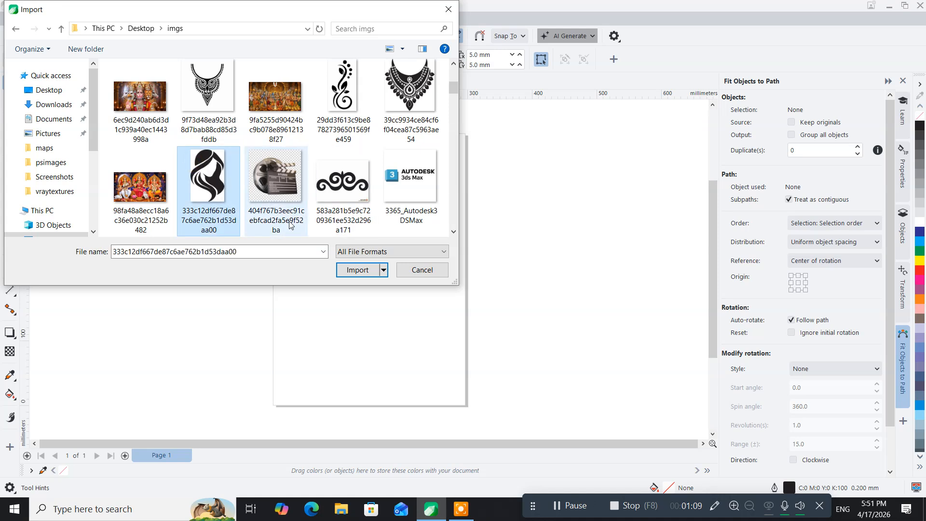
{"action": "left_click", "coordinate": [357, 270]}
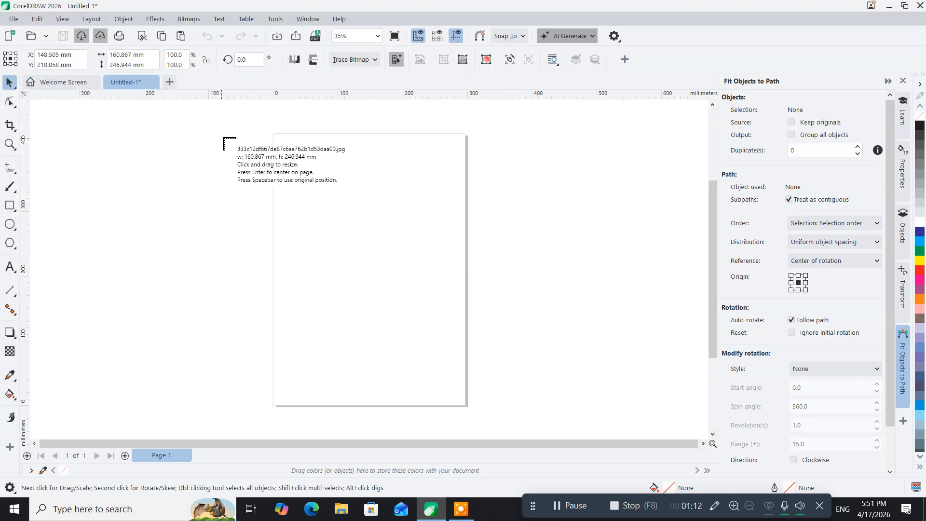
Place the imported silhouette at about 238 × 365 mm and position it within the page
{"action": "left_click_drag", "start_coordinate": [256, 139], "coordinate": [468, 376]}
{"action": "left_click_drag", "start_coordinate": [325, 315], "coordinate": [368, 332]}
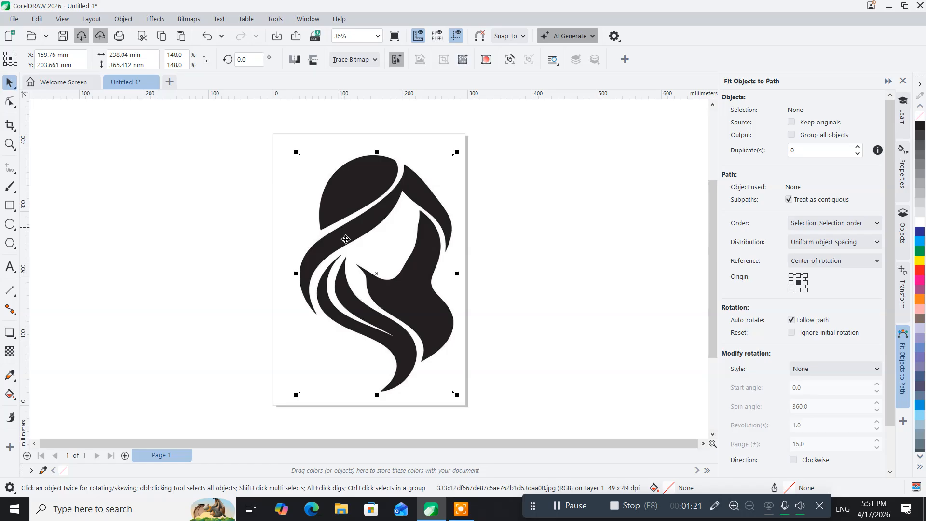
{"action": "left_click_drag", "start_coordinate": [362, 212], "coordinate": [355, 220]}
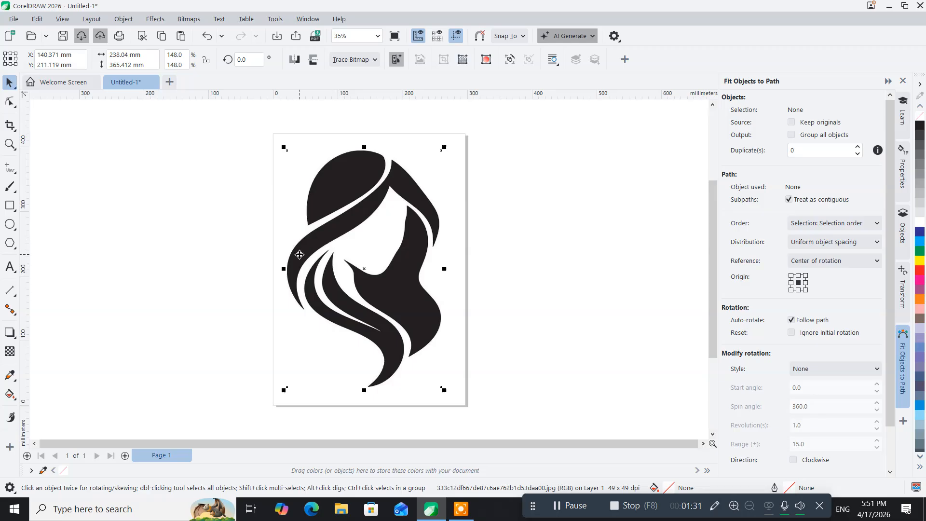
Fade the silhouette with a linear fountain transparency running diagonally from beyond its upper left to its lower right, with the midpoint shifted toward the start
{"action": "left_click", "coordinate": [9, 352]}
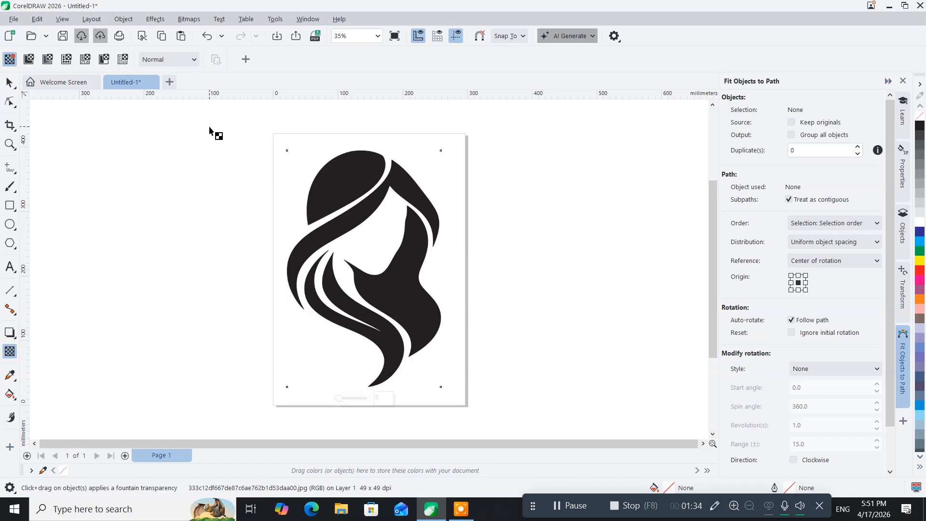
{"action": "scroll", "coordinate": [209, 129], "scroll_direction": "down", "scroll_amount": 2}
{"action": "left_click_drag", "start_coordinate": [209, 129], "coordinate": [233, 221]}
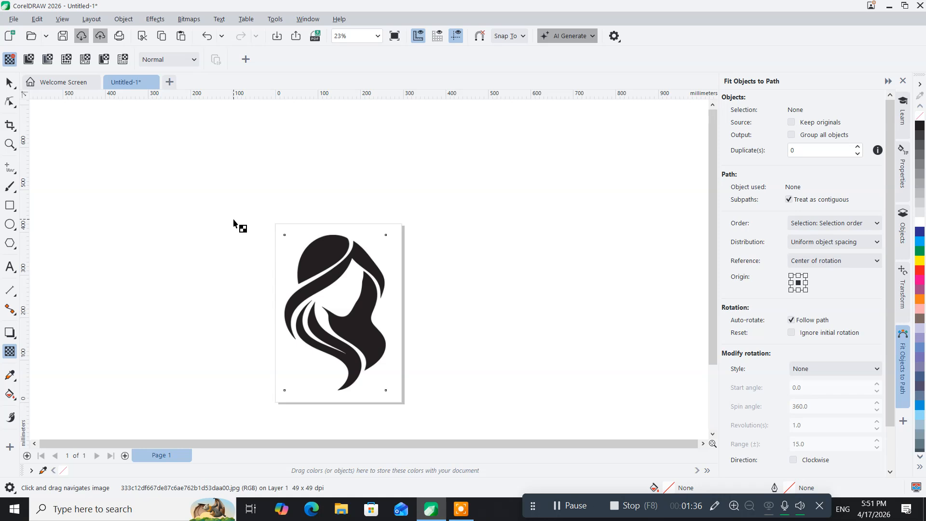
{"action": "left_click_drag", "start_coordinate": [157, 140], "coordinate": [518, 437]}
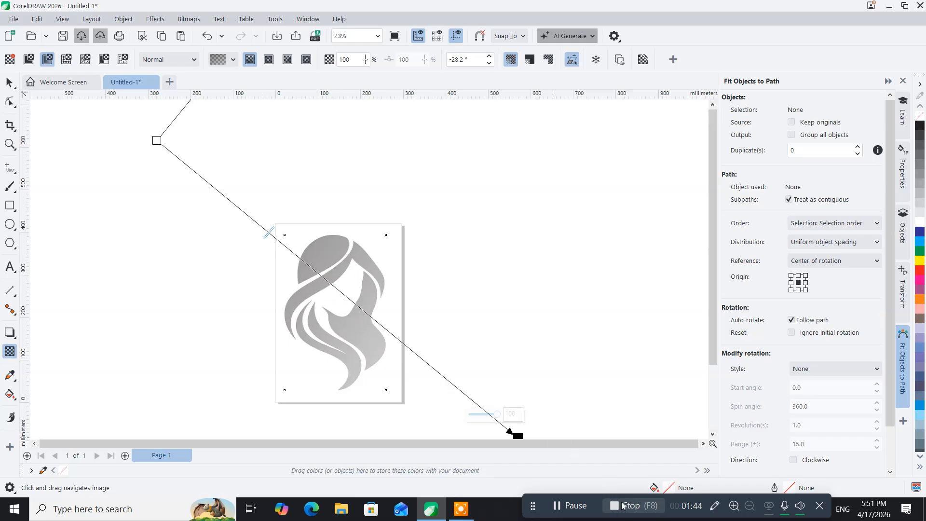
{"action": "left_click", "coordinate": [586, 506]}
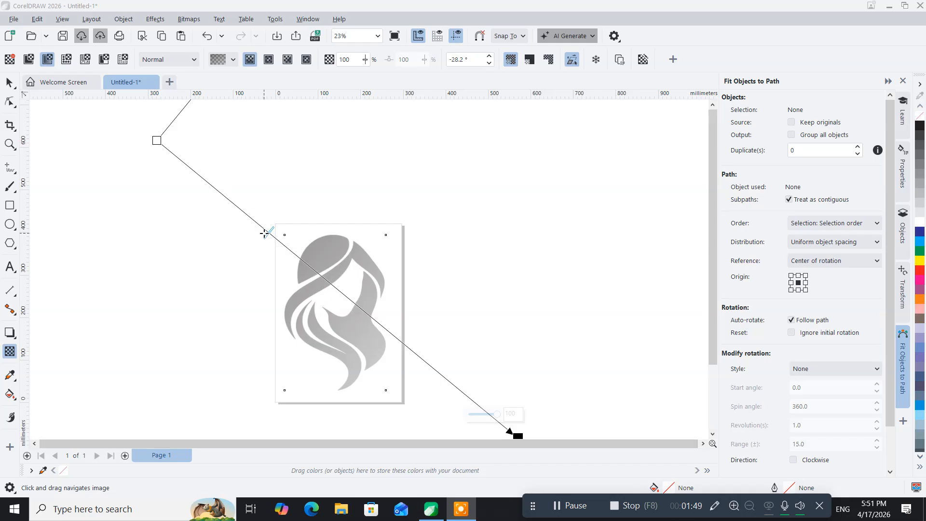
{"action": "left_click_drag", "start_coordinate": [267, 237], "coordinate": [236, 207]}
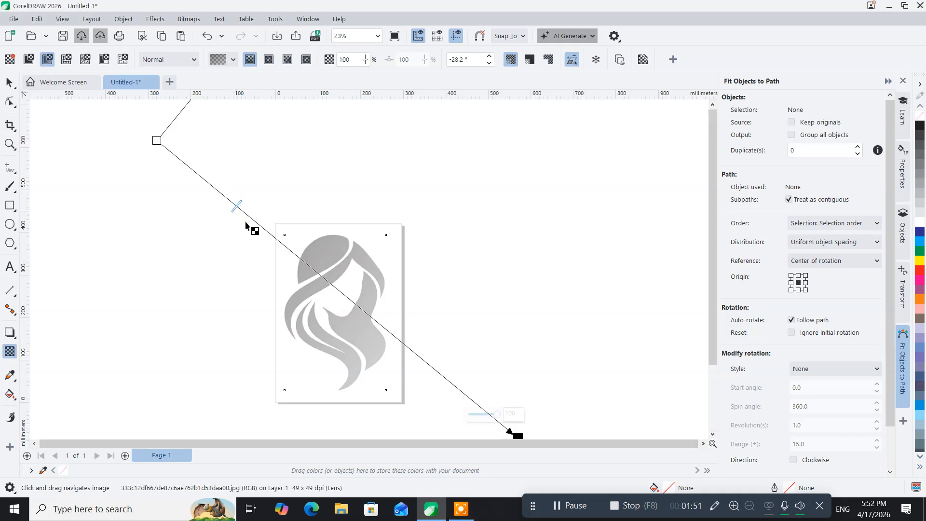
{"action": "left_click_drag", "start_coordinate": [233, 209], "coordinate": [189, 174]}
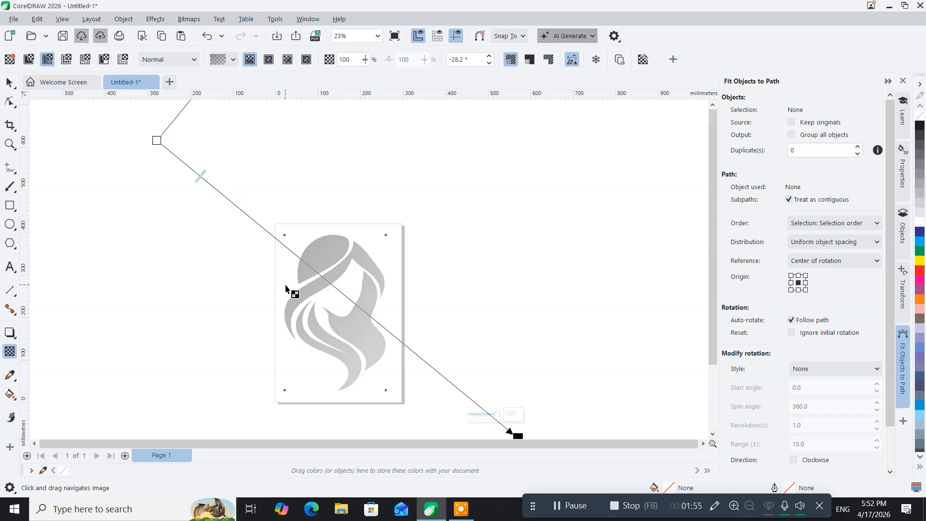
Lock the faded silhouette image in place as a tracing template and deselect it
{"action": "left_click", "coordinate": [9, 83]}
{"action": "scroll", "coordinate": [375, 290], "scroll_direction": "up", "scroll_amount": 3}
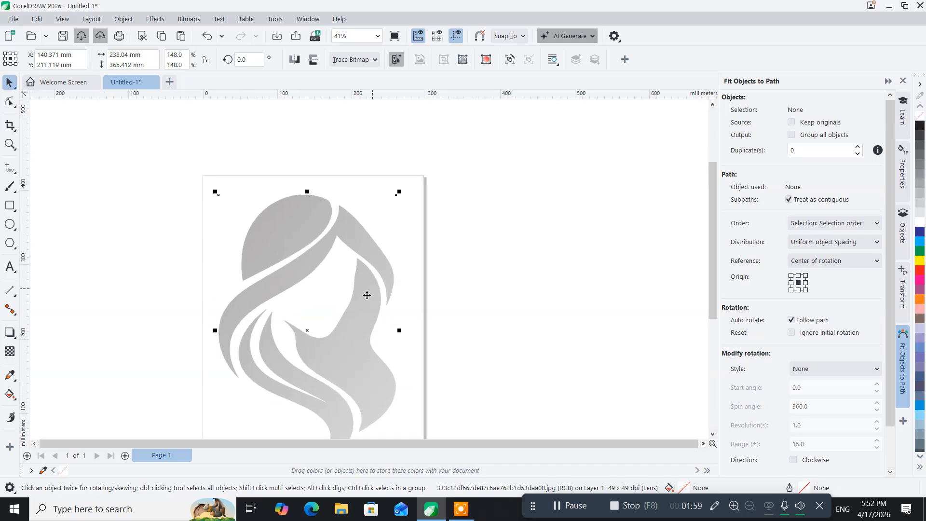
{"action": "left_click_drag", "start_coordinate": [339, 314], "coordinate": [347, 271]}
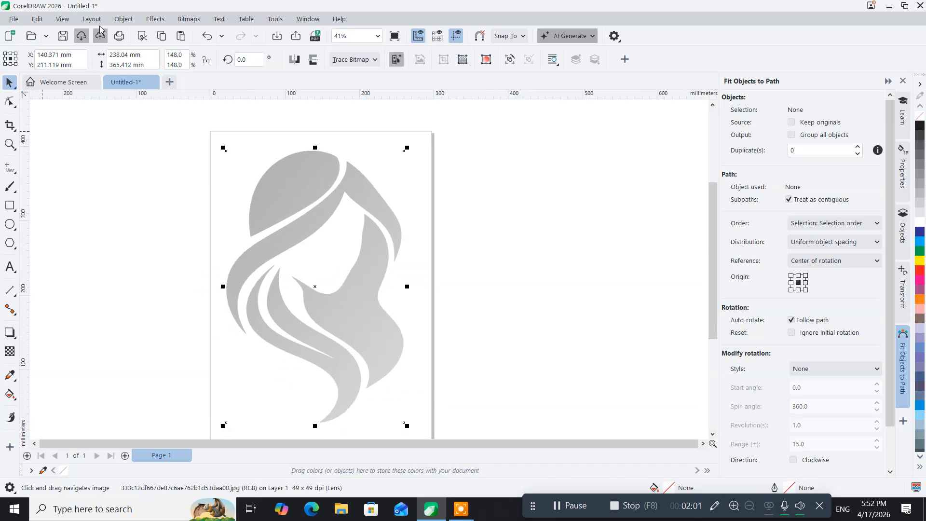
{"action": "left_click", "coordinate": [119, 21]}
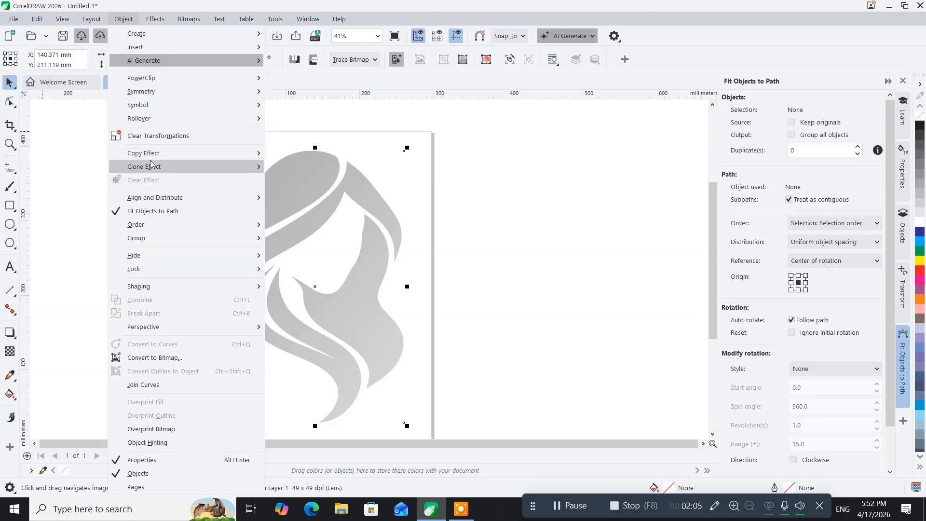
{"action": "mouse_move", "coordinate": [151, 165]}
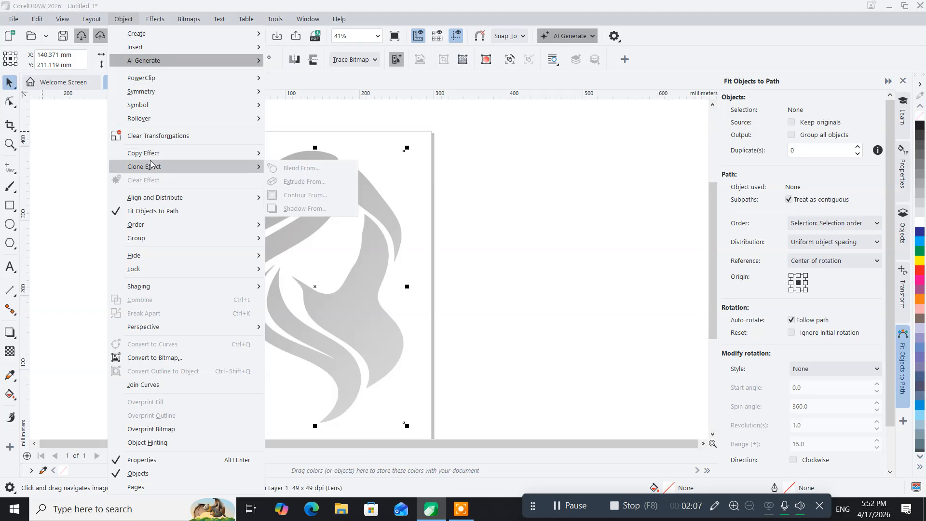
{"action": "left_click", "coordinate": [149, 269]}
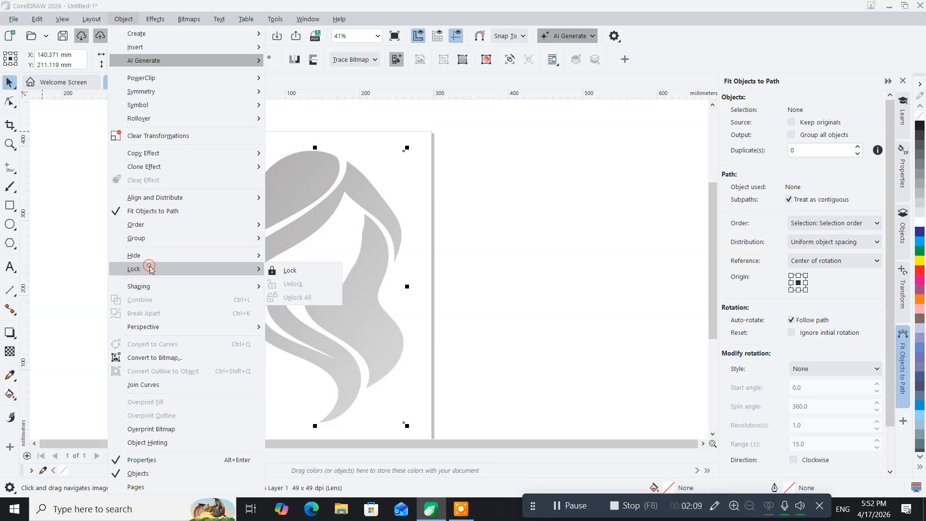
{"action": "left_click", "coordinate": [289, 272]}
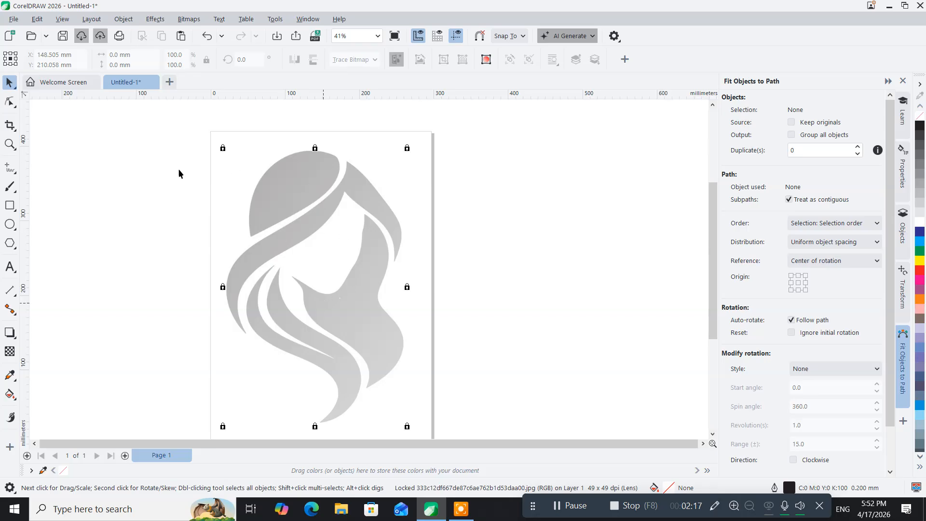
{"action": "left_click", "coordinate": [155, 207]}
Activate the 3-Point Curve tool for tracing the upper part of the silhouette
{"action": "scroll", "coordinate": [304, 205], "scroll_direction": "up", "scroll_amount": 2}
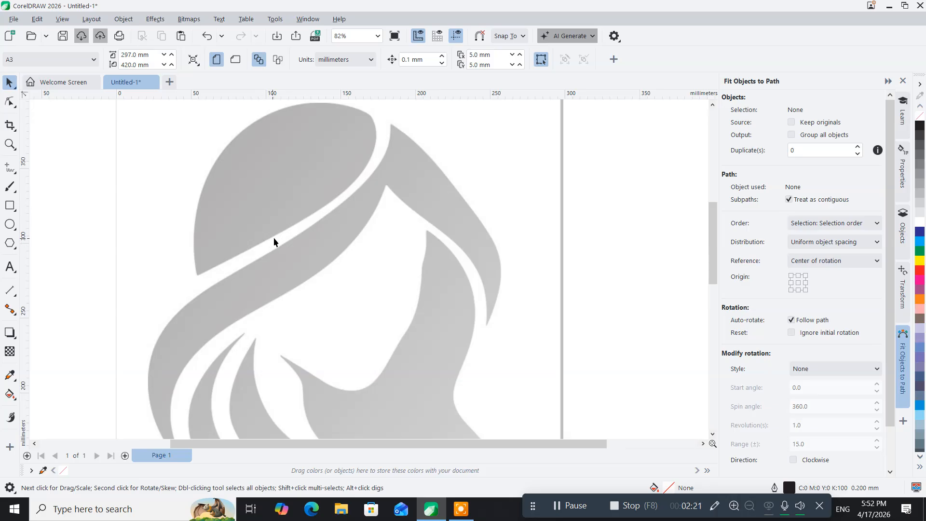
{"action": "key", "text": "space"}
{"action": "left_click", "coordinate": [285, 229]}
{"action": "key", "text": "space"}
{"action": "key", "text": "space"}
{"action": "key", "text": "space"}
{"action": "left_click", "coordinate": [288, 207]}
{"action": "key", "text": "space"}
{"action": "left_click_drag", "start_coordinate": [166, 186], "coordinate": [180, 234]}
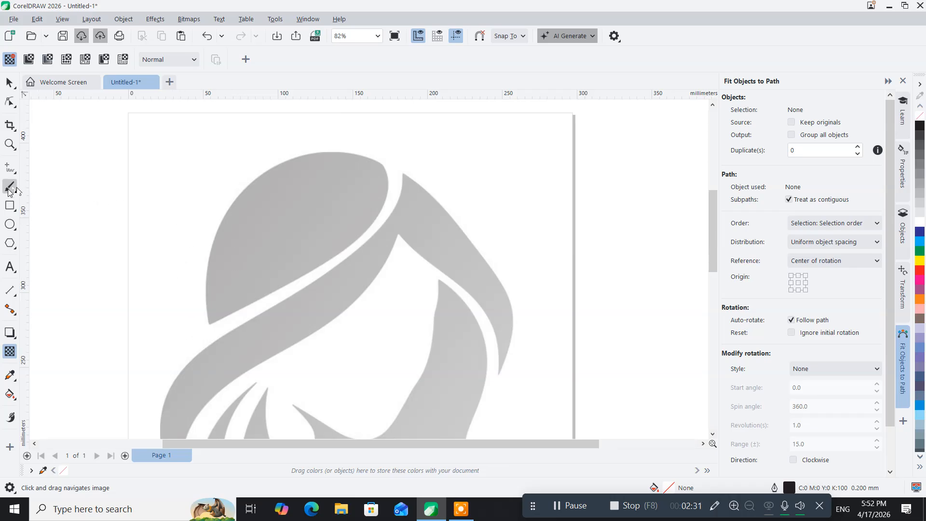
{"action": "left_click", "coordinate": [13, 171]}
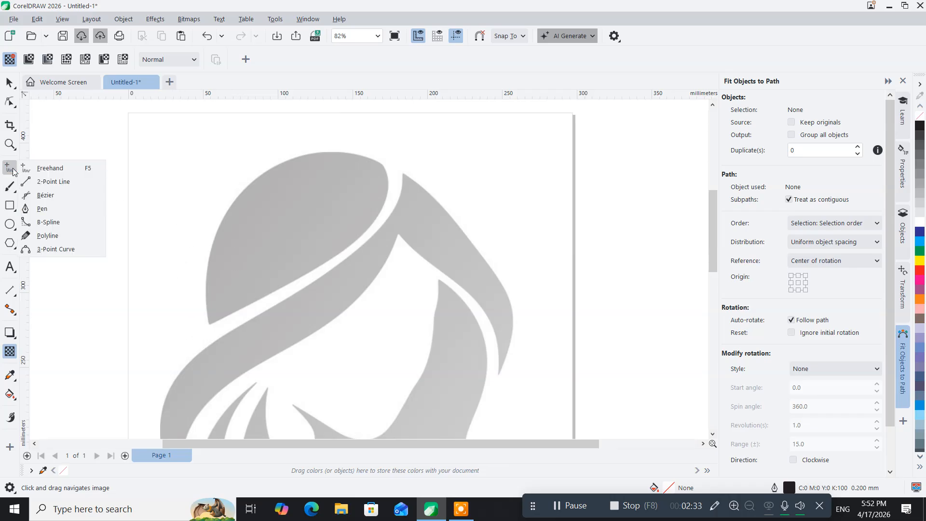
{"action": "left_click", "coordinate": [56, 249]}
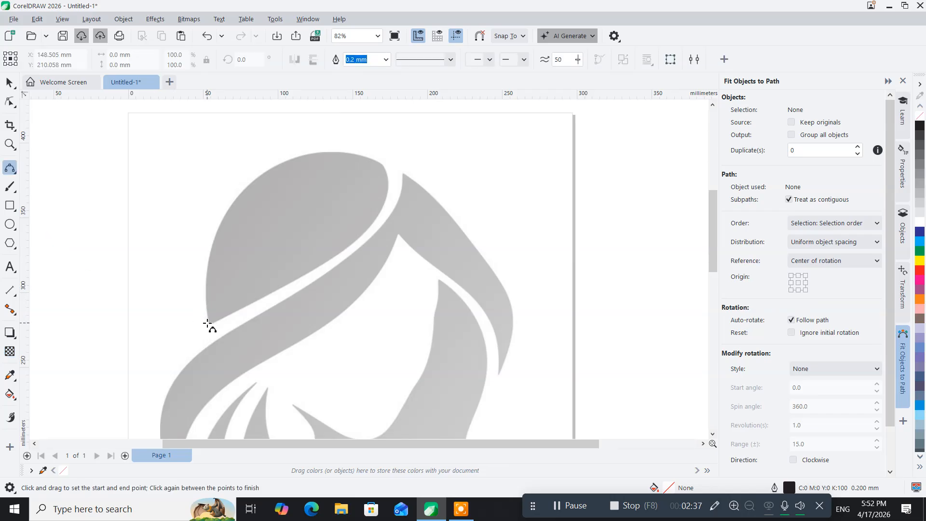
Try tracing the crown's whole outer edge with a single 3-point curve spanning about 157 mm, and undo it
{"action": "left_click_drag", "start_coordinate": [209, 324], "coordinate": [385, 168]}
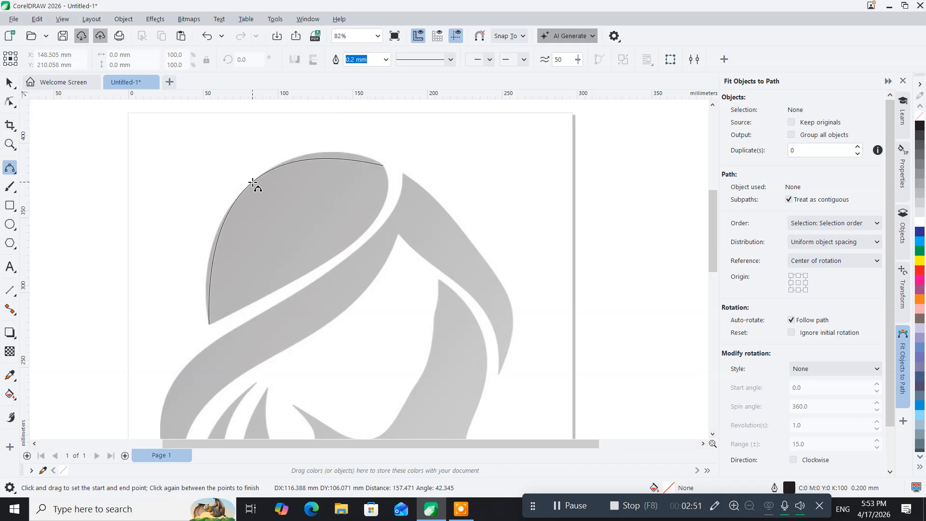
{"action": "left_click", "coordinate": [252, 181]}
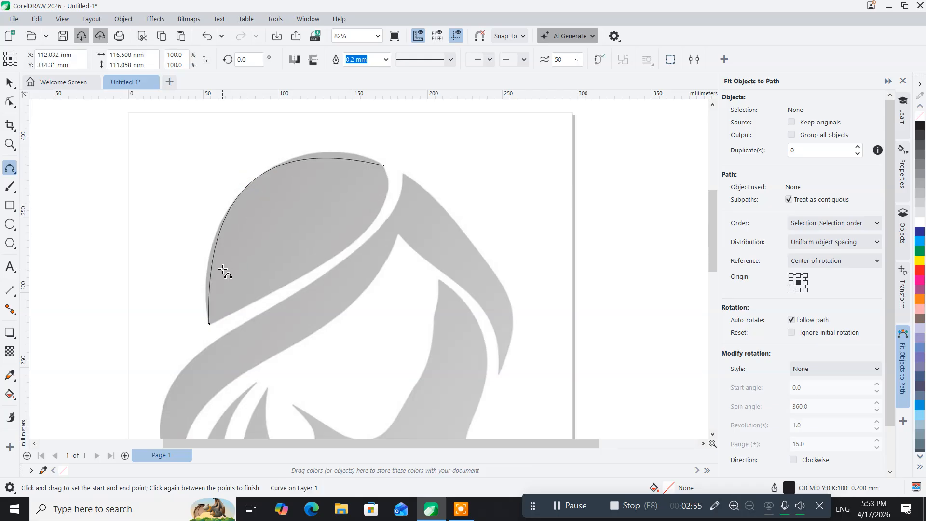
{"action": "key", "text": "ctrl+z"}
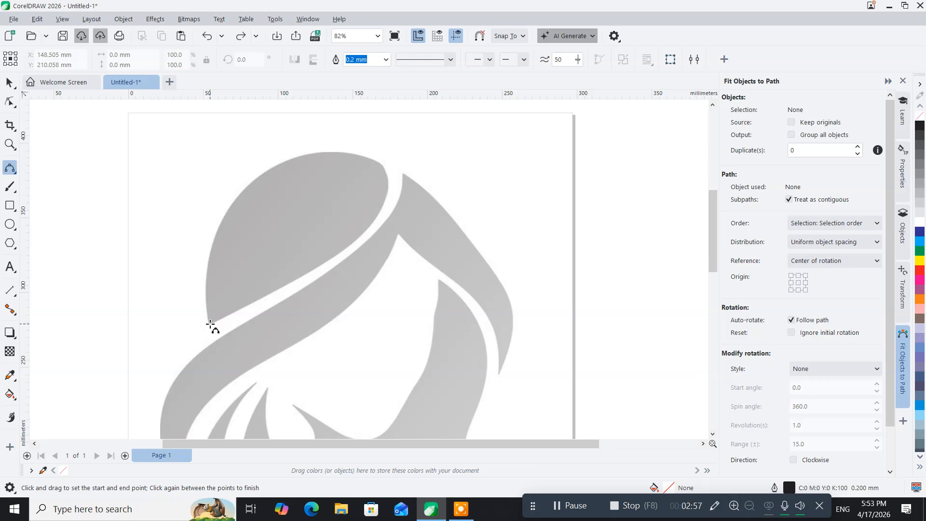
Trace the crown's left outer edge with a 3-point curve spanning about 116 mm and set its outline width to 1.0 mm
{"action": "left_click_drag", "start_coordinate": [208, 322], "coordinate": [280, 165]}
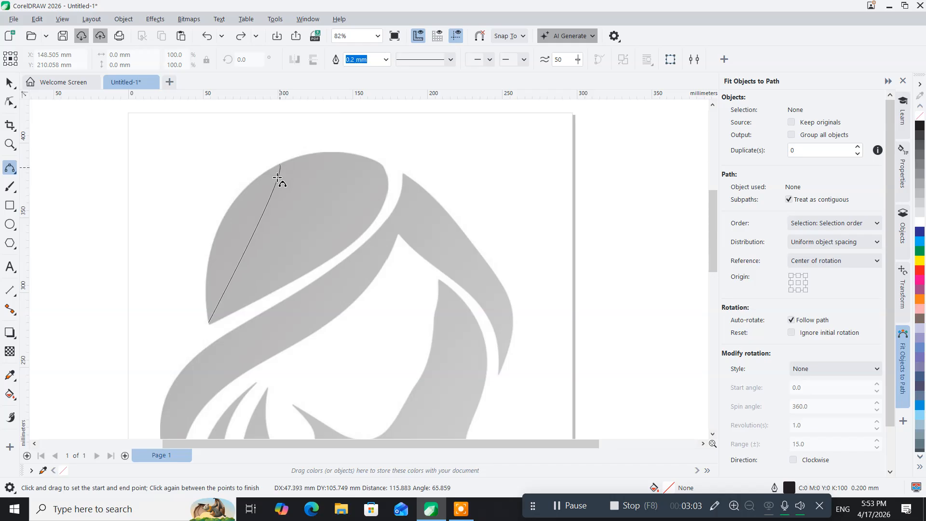
{"action": "left_click", "coordinate": [222, 224]}
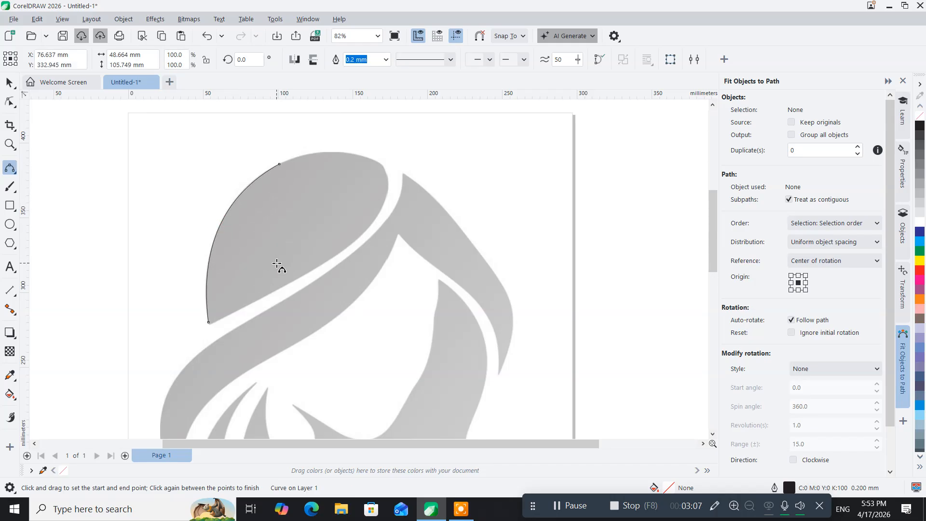
{"action": "left_click", "coordinate": [386, 59]}
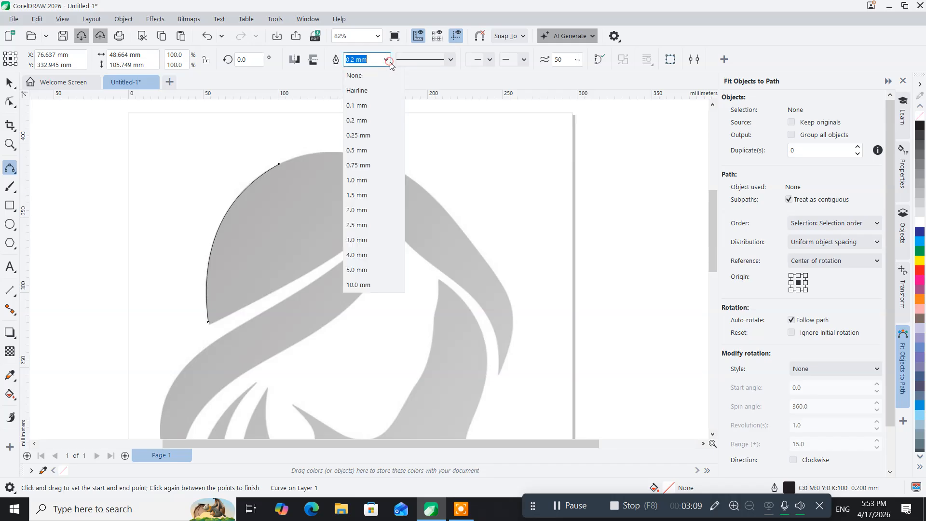
{"action": "left_click", "coordinate": [368, 179]}
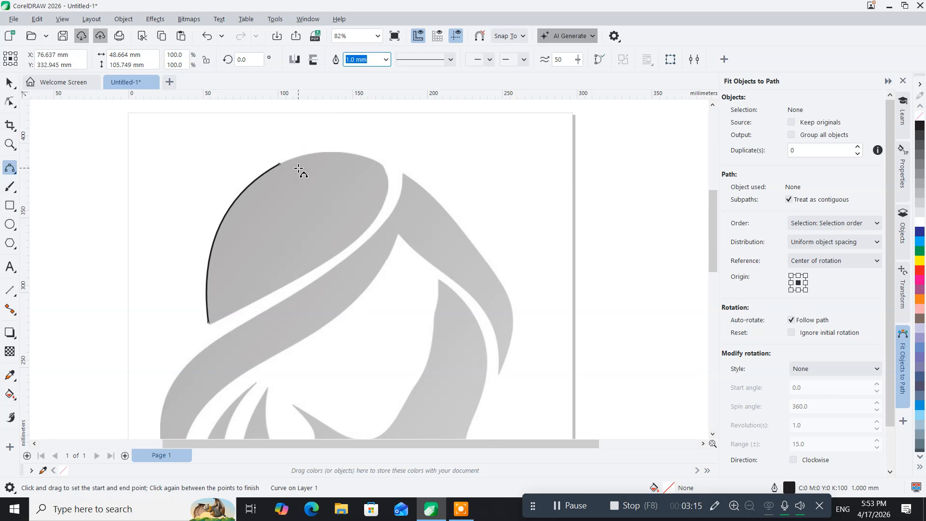
Extend the curve over the crown's top to its upper right corner with a 3-point segment spanning about 68 mm
{"action": "scroll", "coordinate": [300, 167], "scroll_direction": "up", "scroll_amount": 2}
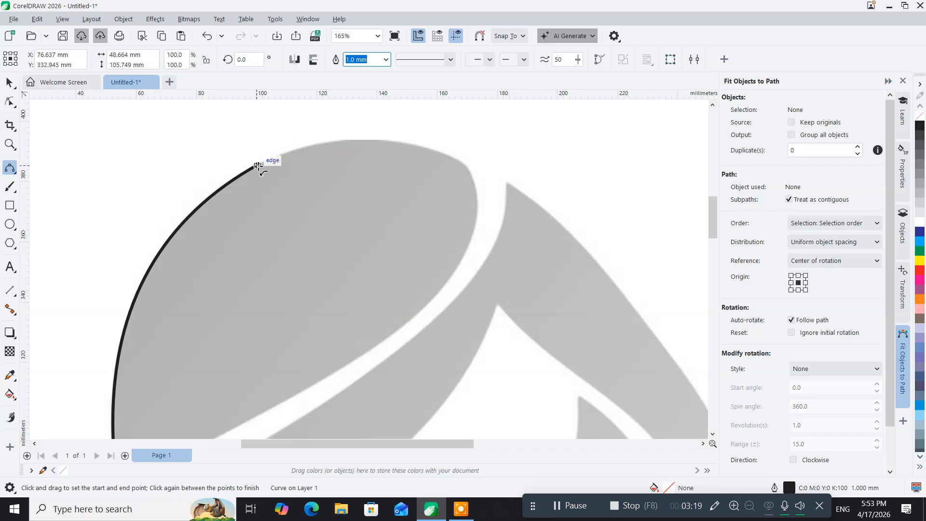
{"action": "left_click_drag", "start_coordinate": [260, 162], "coordinate": [463, 164]}
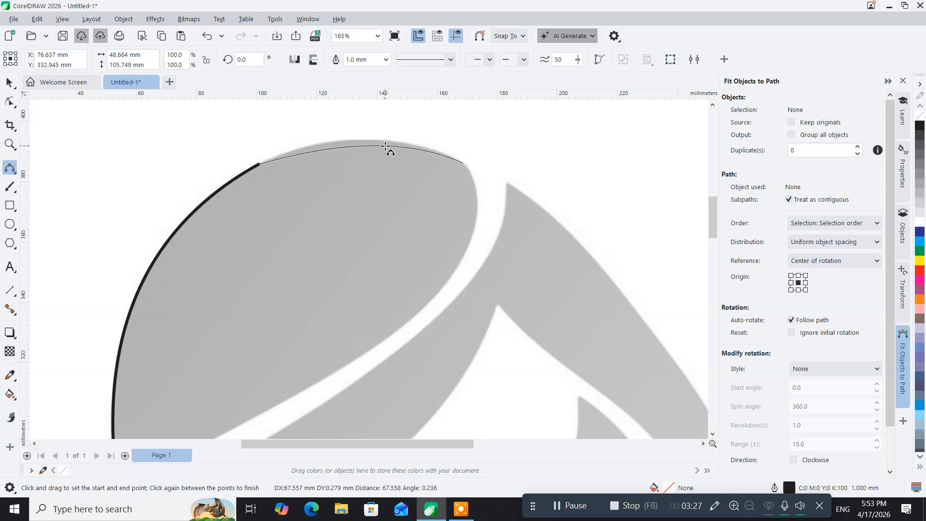
{"action": "left_click", "coordinate": [366, 140]}
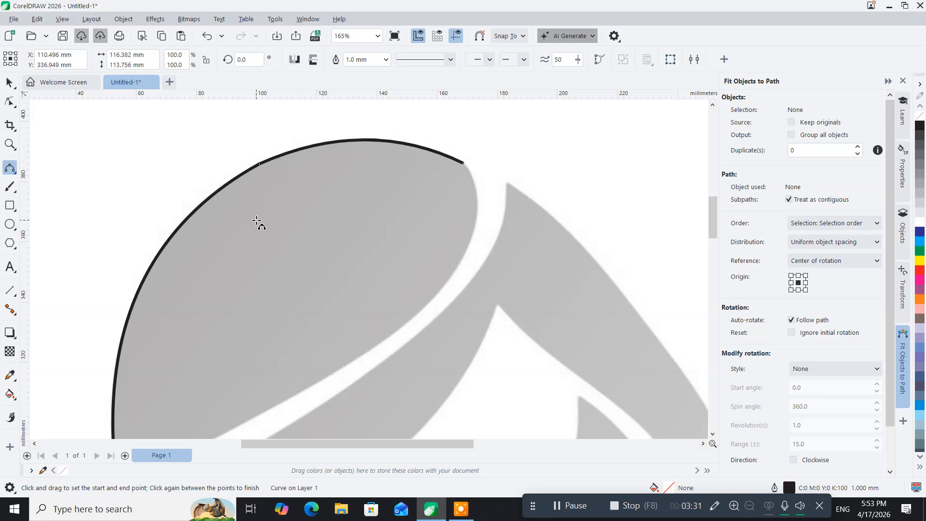
Trace the crown's nearly straight lower edge from the path's lower left end with a 3-point segment spanning about 94 mm
{"action": "scroll", "coordinate": [257, 221], "scroll_direction": "down", "scroll_amount": 2}
{"action": "left_click_drag", "start_coordinate": [278, 269], "coordinate": [300, 209]}
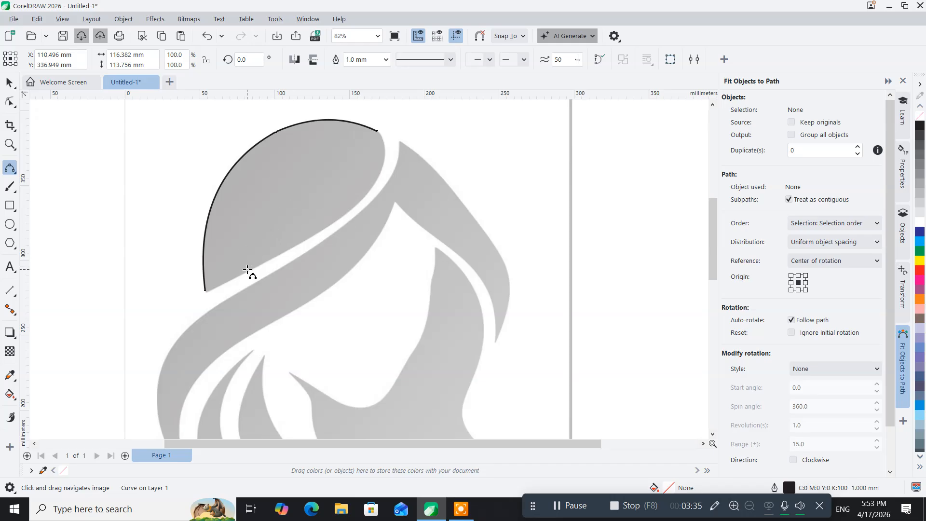
{"action": "scroll", "coordinate": [247, 271], "scroll_direction": "up", "scroll_amount": 1}
{"action": "left_click_drag", "start_coordinate": [248, 271], "coordinate": [172, 281]}
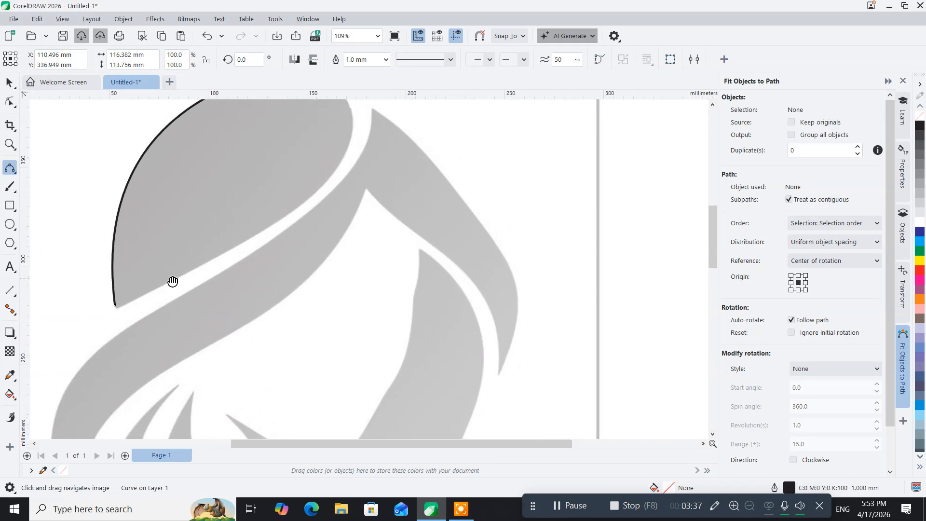
{"action": "scroll", "coordinate": [170, 280], "scroll_direction": "up", "scroll_amount": 1}
{"action": "scroll", "coordinate": [170, 280], "scroll_direction": "up", "scroll_amount": 1}
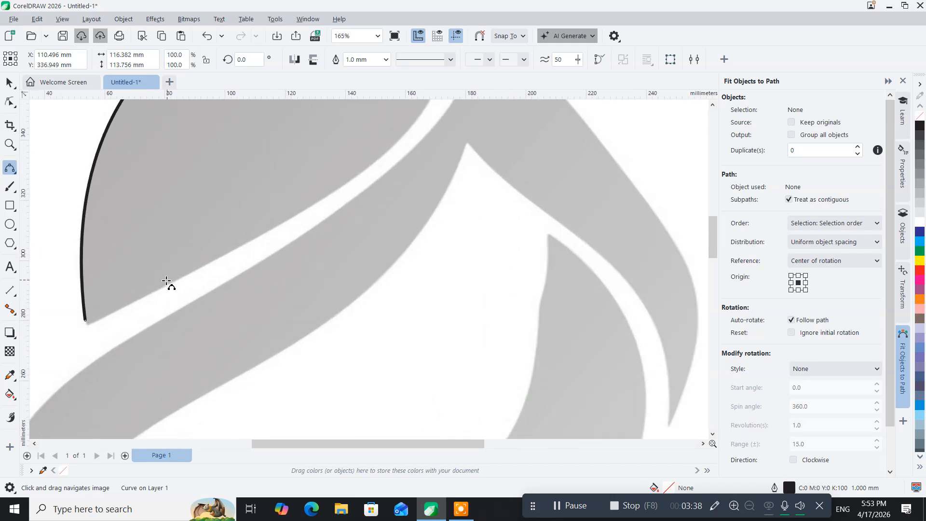
{"action": "left_click", "coordinate": [86, 320]}
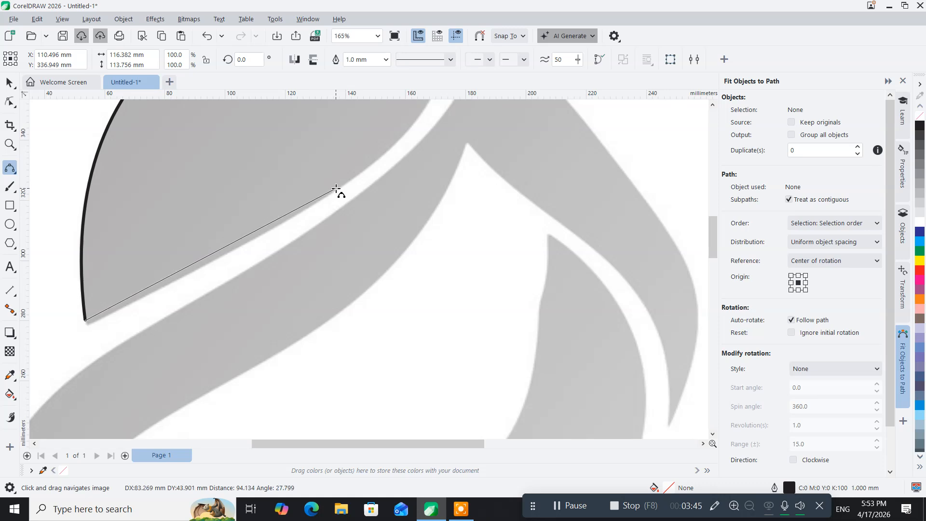
{"action": "left_click", "coordinate": [336, 189]}
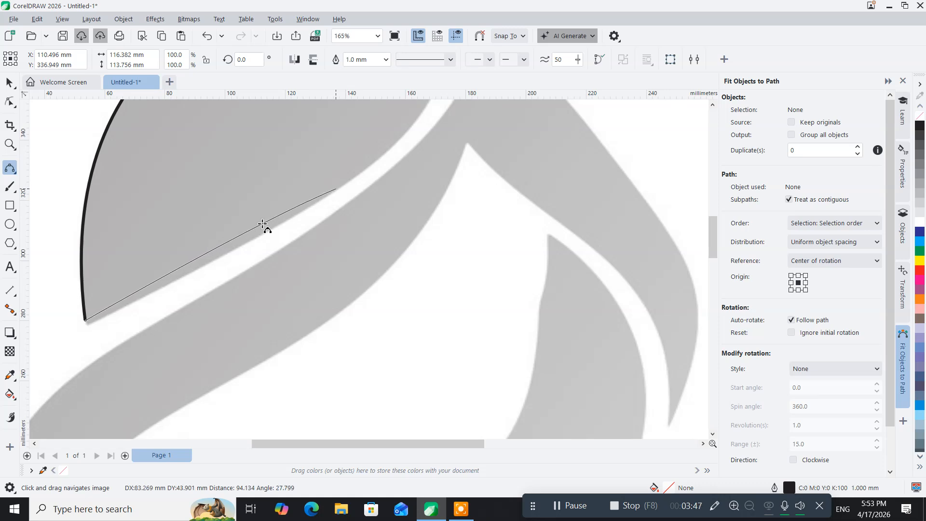
{"action": "left_click", "coordinate": [170, 278]}
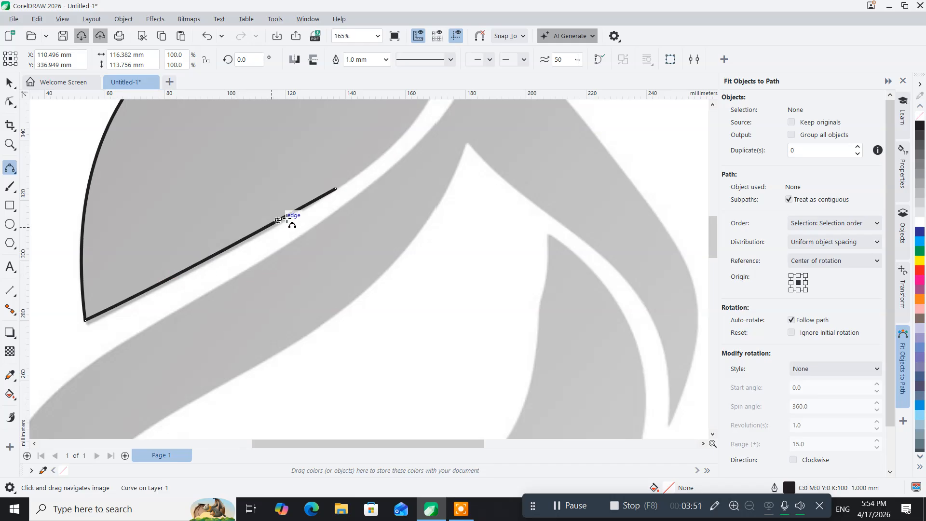
Close the crown outline by tracing its rounded right edge with a 3-point segment spanning about 70 mm
{"action": "left_click_drag", "start_coordinate": [329, 182], "coordinate": [206, 328]}
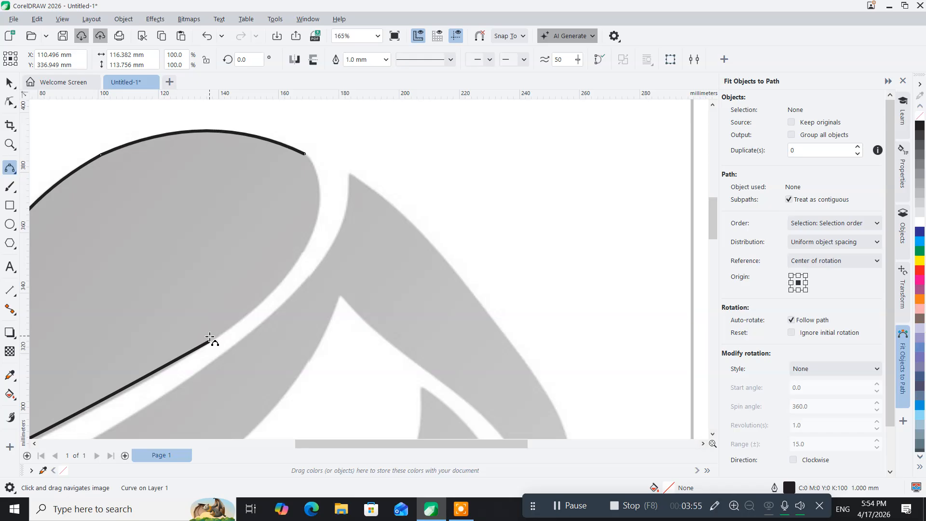
{"action": "left_click", "coordinate": [210, 341]}
{"action": "left_click", "coordinate": [304, 154]}
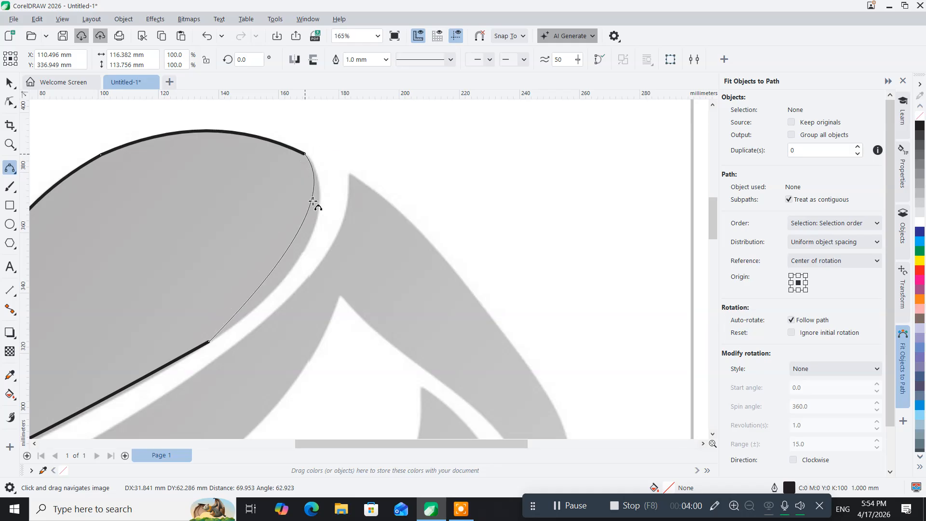
{"action": "left_click", "coordinate": [316, 229]}
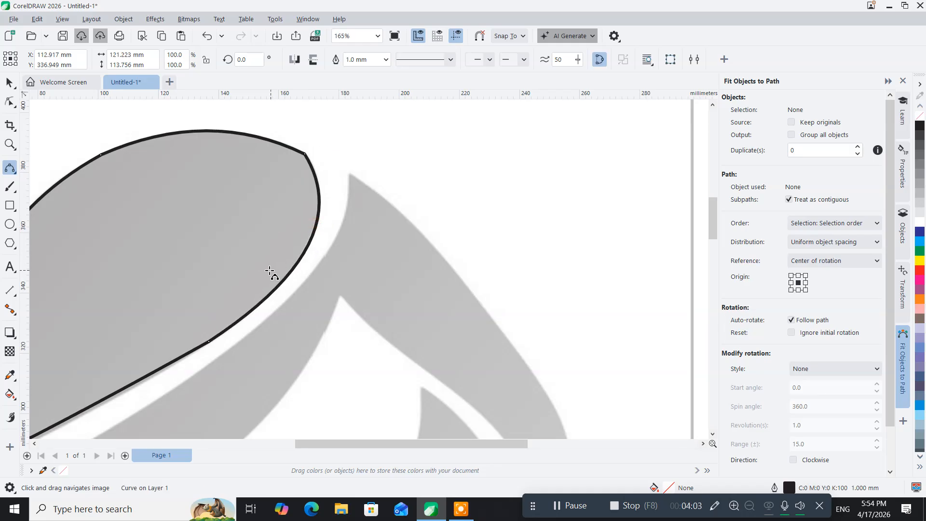
Try tracing the sweeping band's edge from its pointed top with a 3-point curve about 24 by 46 mm, and delete it
{"action": "scroll", "coordinate": [259, 278], "scroll_direction": "down", "scroll_amount": 3}
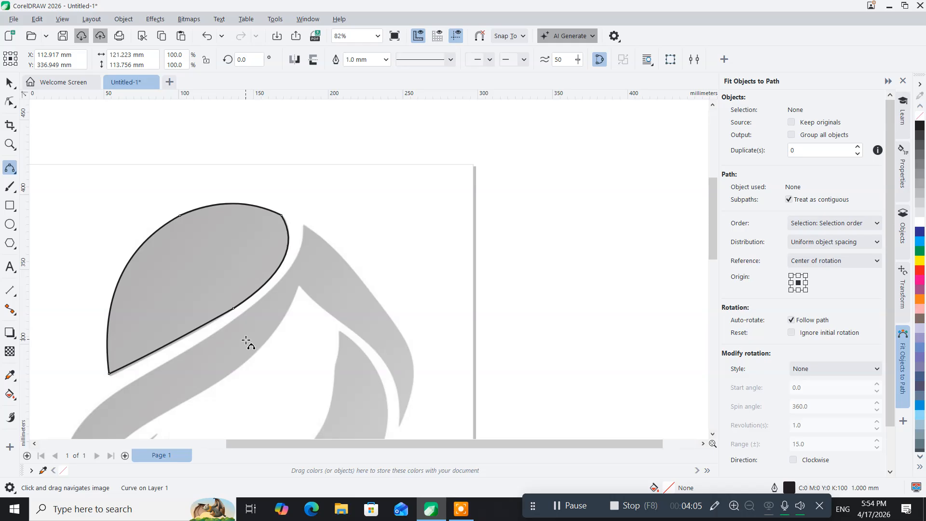
{"action": "left_click_drag", "start_coordinate": [257, 331], "coordinate": [284, 242]}
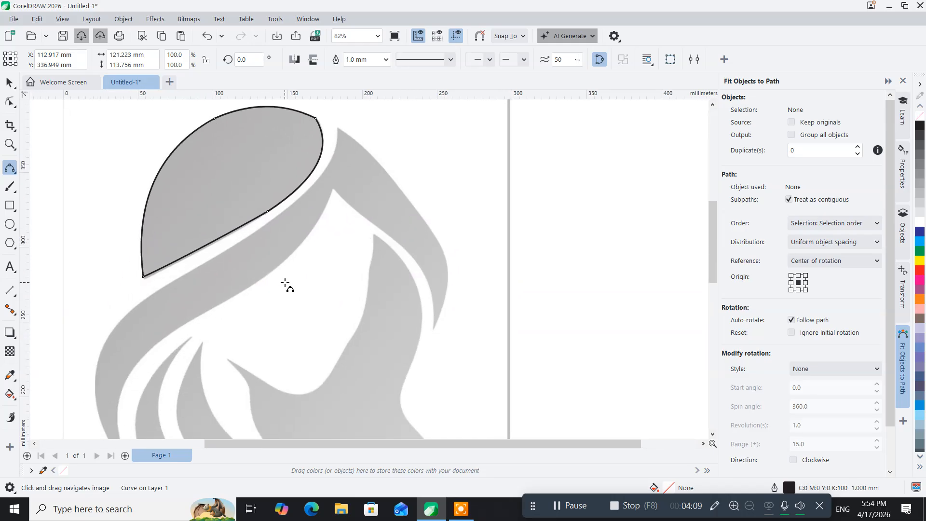
{"action": "scroll", "coordinate": [329, 176], "scroll_direction": "up", "scroll_amount": 3}
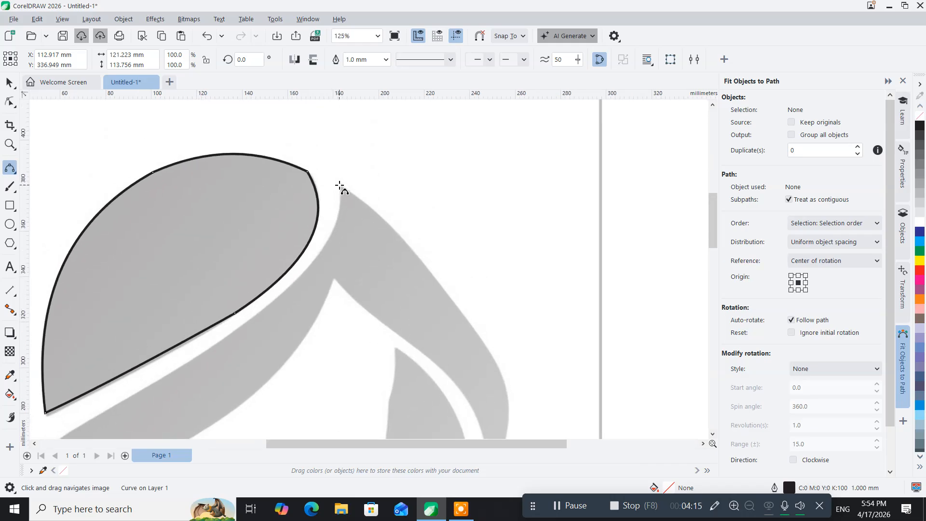
{"action": "left_click", "coordinate": [340, 185]}
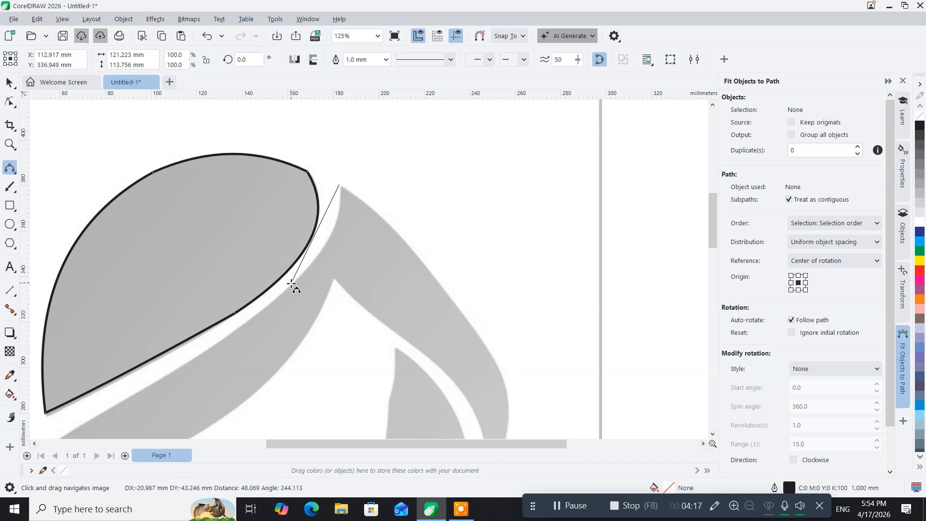
{"action": "left_click_drag", "start_coordinate": [287, 291], "coordinate": [331, 241]}
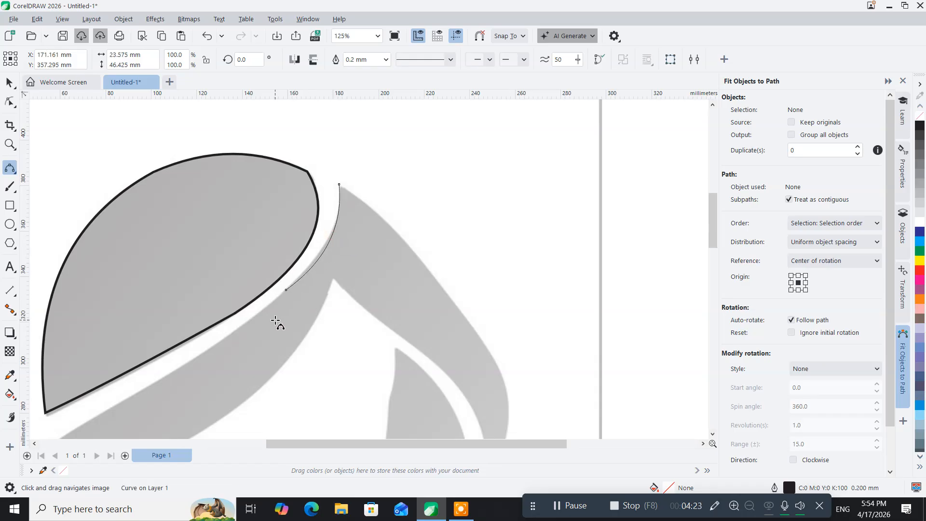
{"action": "scroll", "coordinate": [355, 223], "scroll_direction": "up", "scroll_amount": 3}
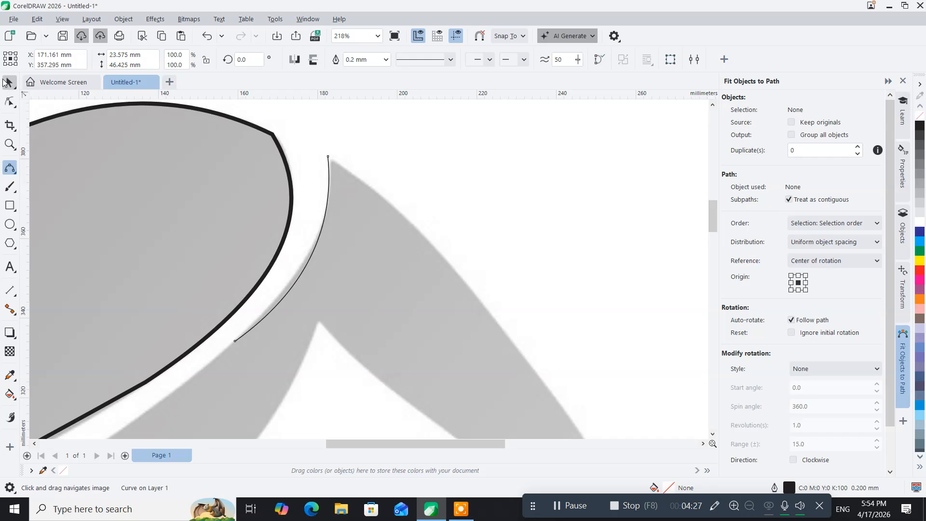
{"action": "left_click", "coordinate": [9, 81]}
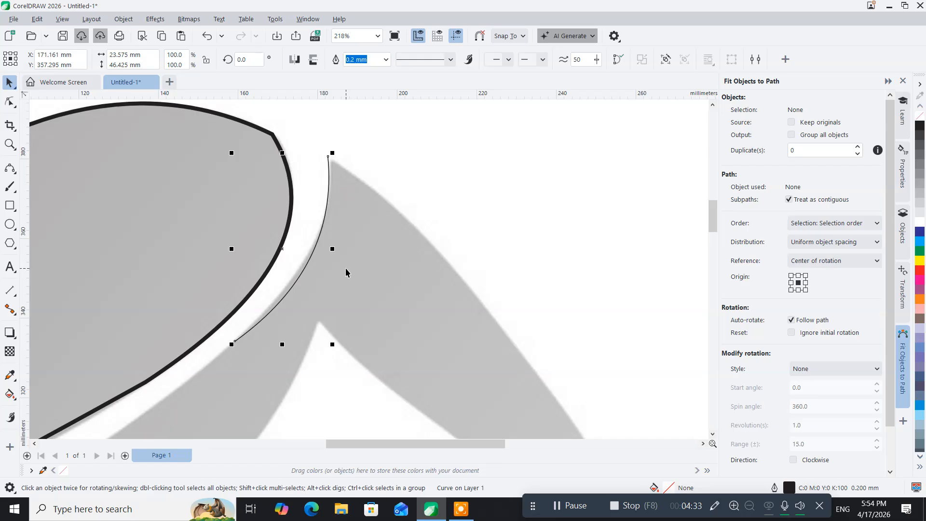
{"action": "key", "text": "Delete"}
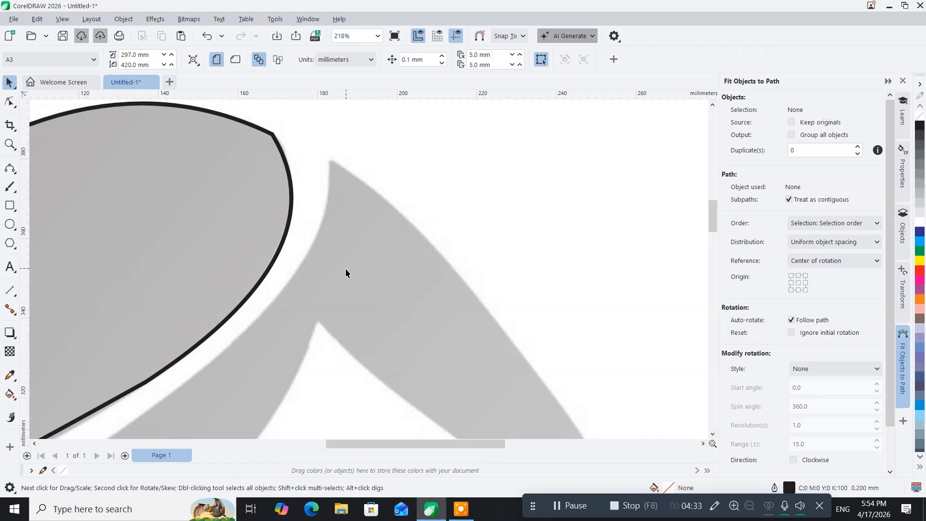
Set a 1.5 mm outline for new 3-point curves and trace the band's edge from its pointed top, about 18 by 39 mm
{"action": "left_click", "coordinate": [10, 168]}
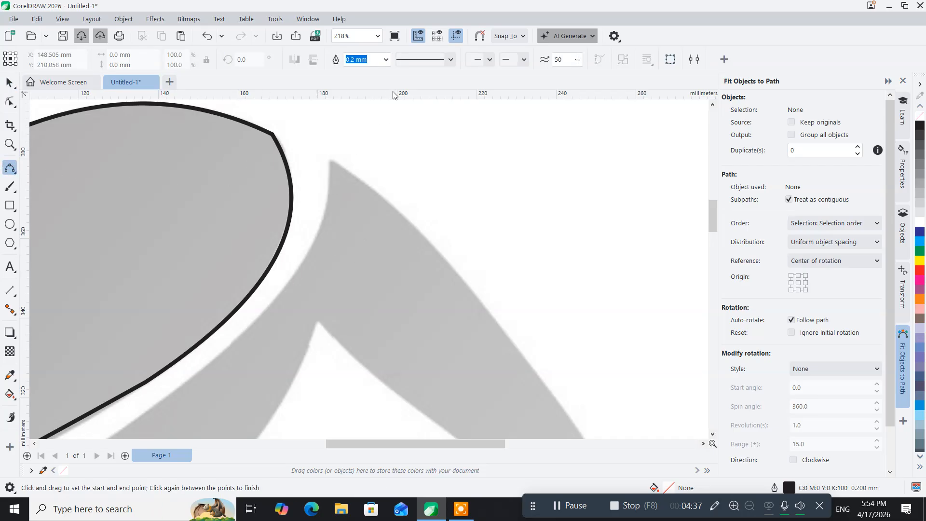
{"action": "left_click", "coordinate": [386, 59]}
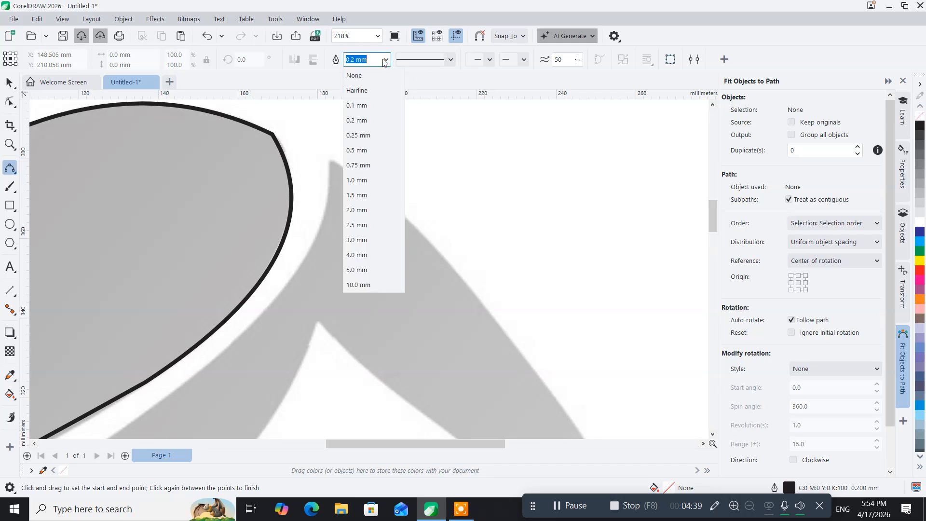
{"action": "left_click", "coordinate": [359, 192]}
{"action": "left_click", "coordinate": [476, 338]}
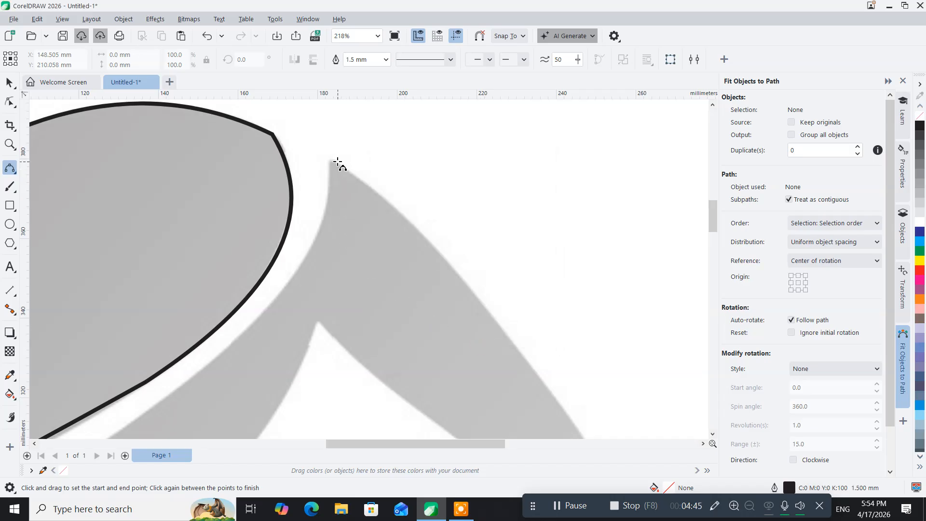
{"action": "left_click_drag", "start_coordinate": [329, 160], "coordinate": [259, 319]}
{"action": "left_click", "coordinate": [318, 234]}
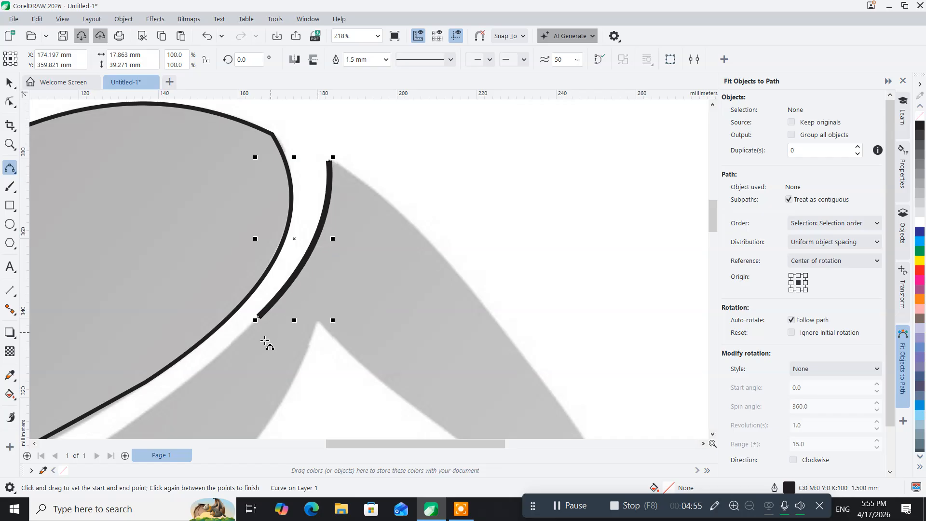
Extend the band's path down along the gap below the crown, making it about 89 by 91 mm overall
{"action": "left_click_drag", "start_coordinate": [238, 367], "coordinate": [325, 306]}
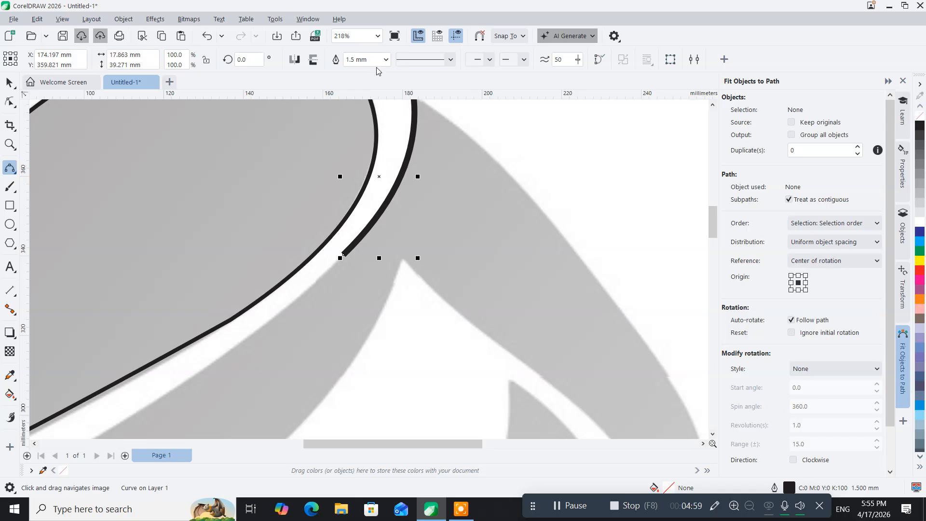
{"action": "left_click_drag", "start_coordinate": [300, 323], "coordinate": [430, 221]}
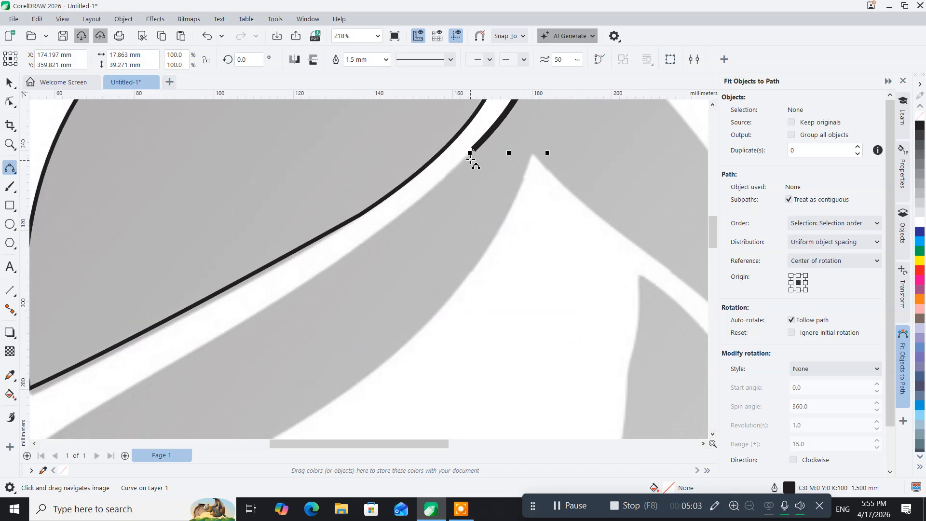
{"action": "left_click_drag", "start_coordinate": [471, 149], "coordinate": [341, 259]}
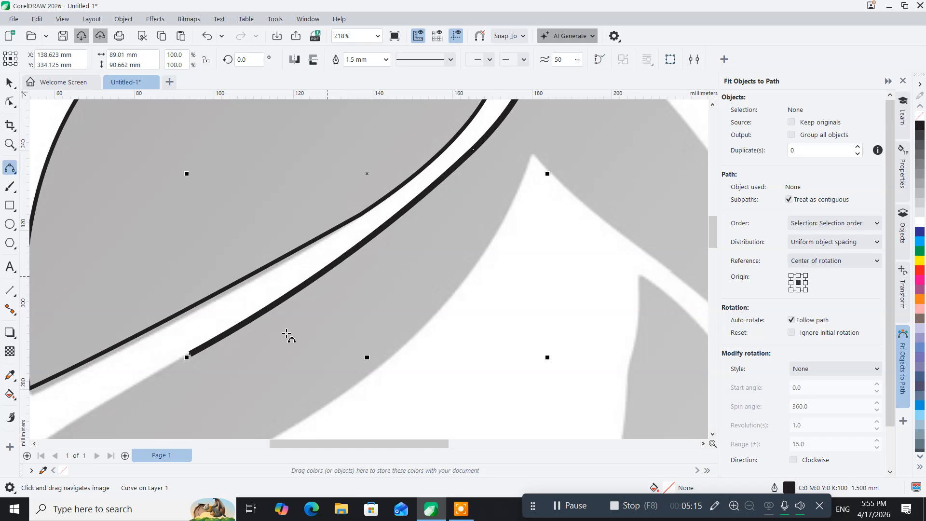
Continue the path around the band's bulging left outer edge with another 3-point segment, making it about 159 by 154 mm overall
{"action": "scroll", "coordinate": [269, 335], "scroll_direction": "down", "scroll_amount": 2}
{"action": "left_click_drag", "start_coordinate": [259, 357], "coordinate": [421, 199]}
{"action": "scroll", "coordinate": [347, 259], "scroll_direction": "up", "scroll_amount": 2}
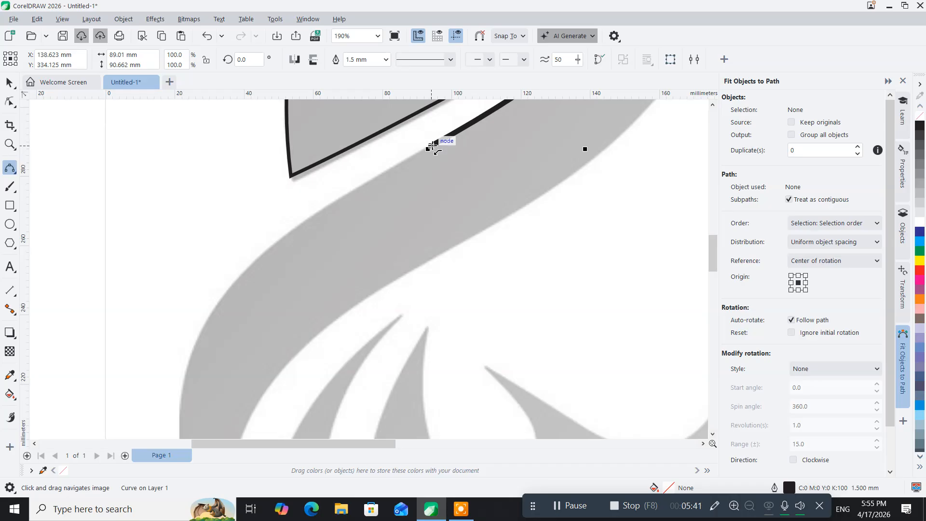
{"action": "left_click", "coordinate": [429, 148]}
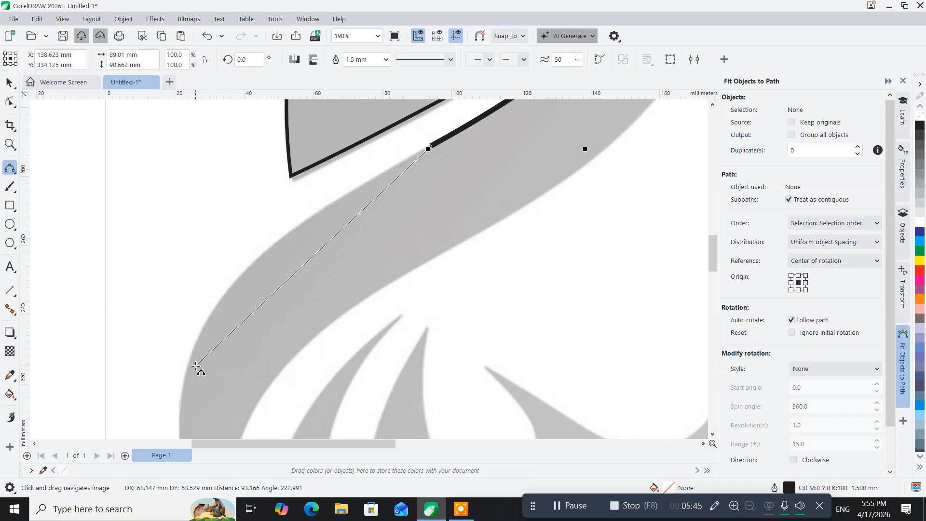
{"action": "left_click_drag", "start_coordinate": [188, 364], "coordinate": [219, 304]}
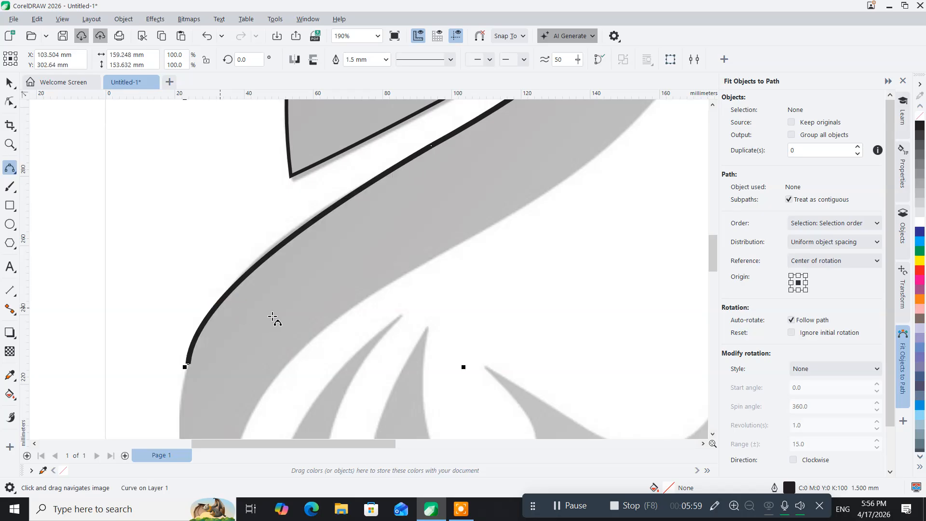
Continue the path down the band's outer edge to its lower tip with a 3-point curve, making it about 162 by 232 mm overall
{"action": "scroll", "coordinate": [309, 306], "scroll_direction": "down", "scroll_amount": 3}
{"action": "left_click_drag", "start_coordinate": [314, 350], "coordinate": [161, 188]}
{"action": "scroll", "coordinate": [254, 184], "scroll_direction": "up", "scroll_amount": 2}
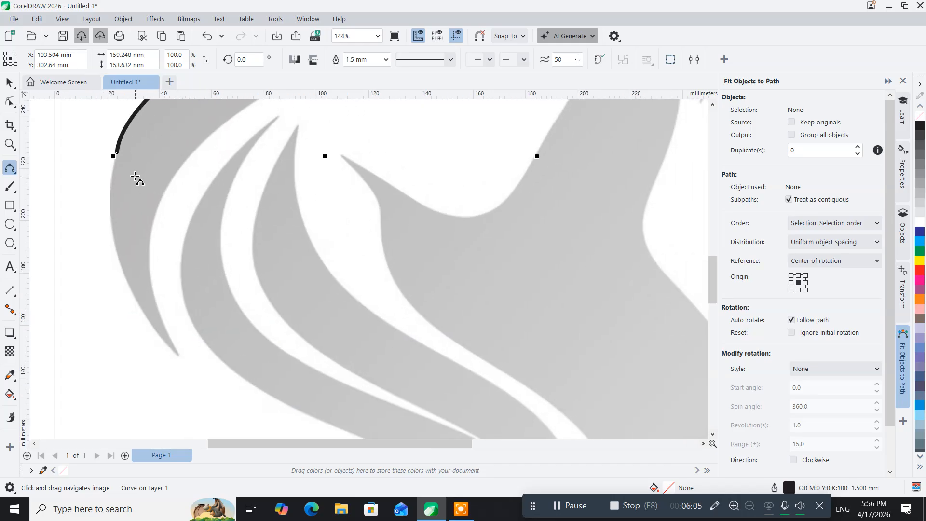
{"action": "left_click", "coordinate": [116, 153]}
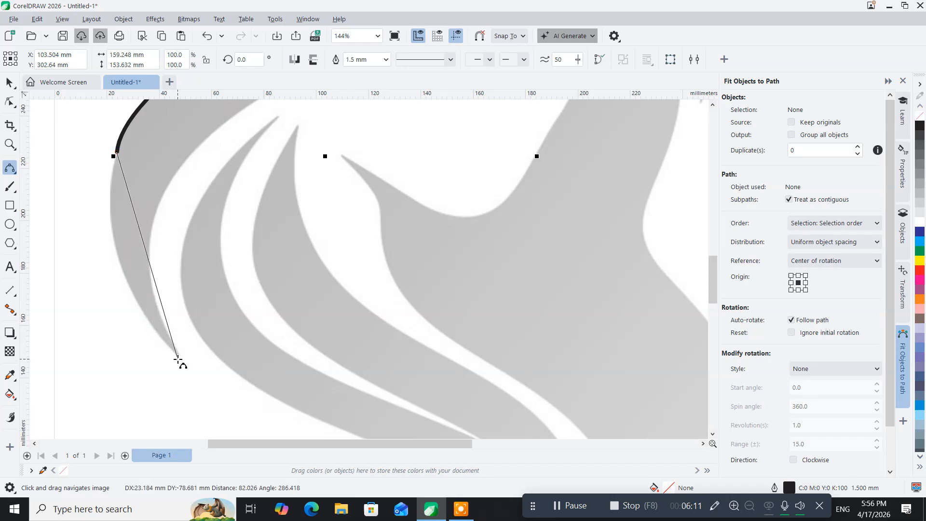
{"action": "left_click_drag", "start_coordinate": [178, 359], "coordinate": [114, 243]}
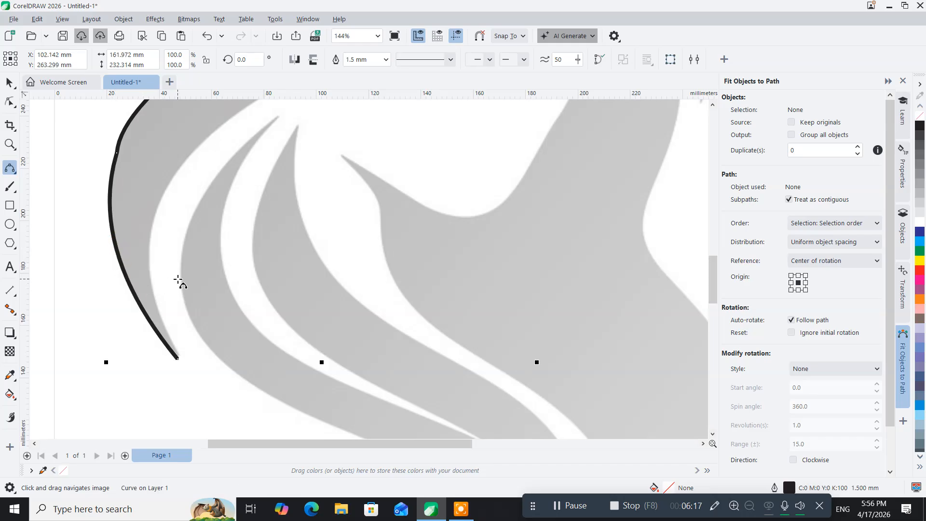
Trace the band's inner edge from the lower tip up to just beside the first thin strand with one 3-point curve
{"action": "scroll", "coordinate": [179, 282], "scroll_direction": "down", "scroll_amount": 3}
{"action": "left_click_drag", "start_coordinate": [228, 242], "coordinate": [208, 304]}
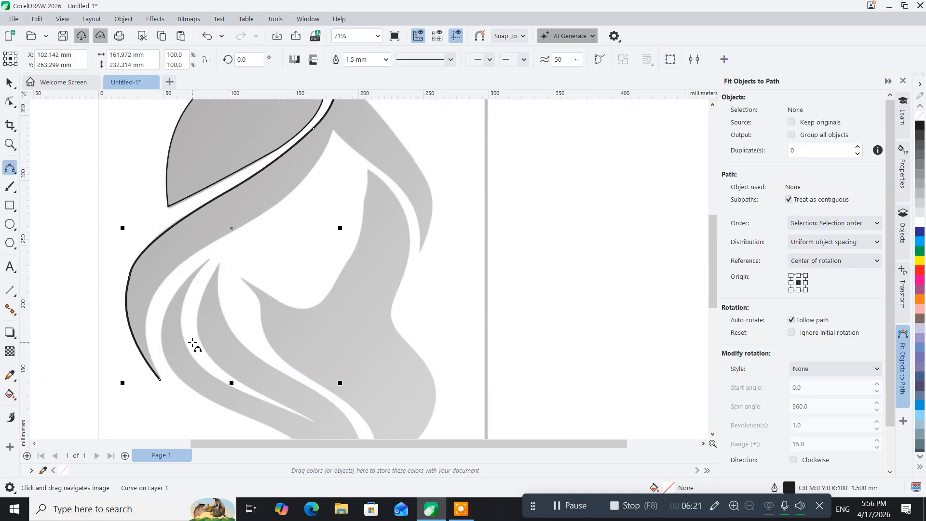
{"action": "scroll", "coordinate": [193, 344], "scroll_direction": "up", "scroll_amount": 3}
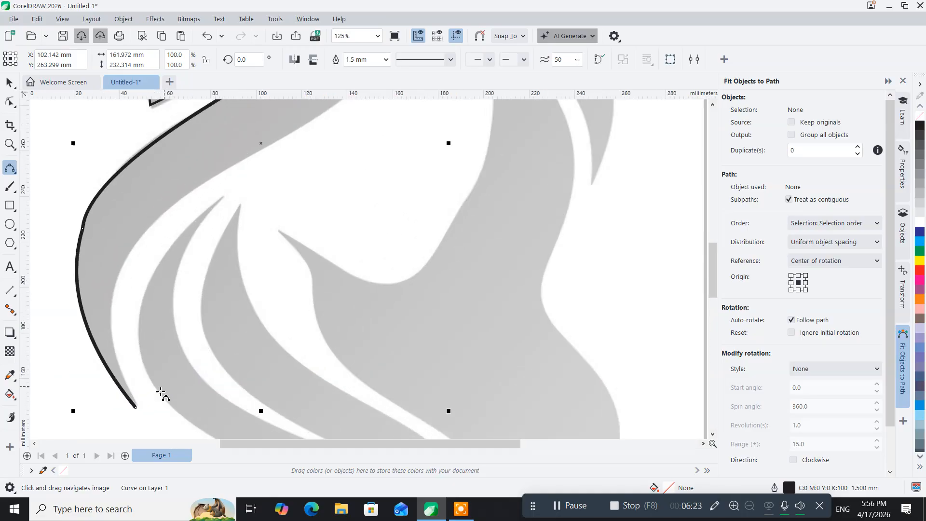
{"action": "left_click", "coordinate": [135, 407]}
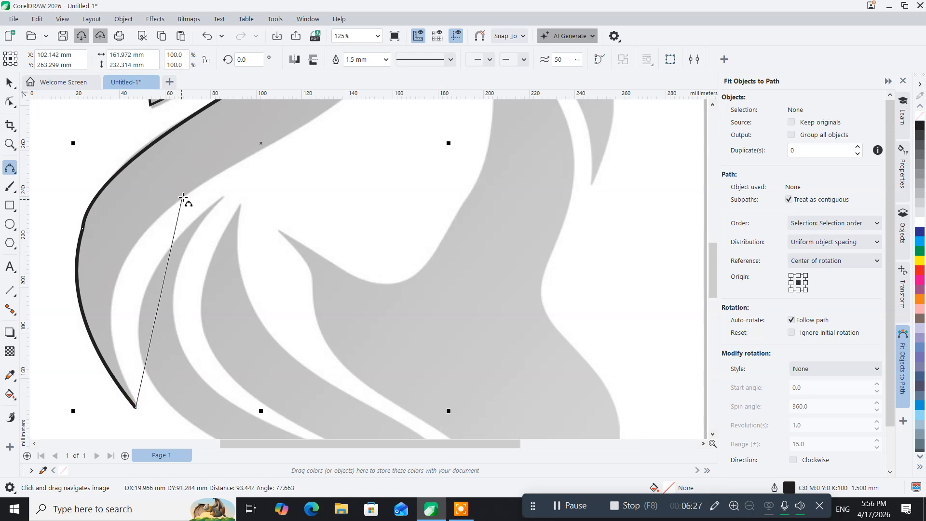
{"action": "mouse_move", "coordinate": [183, 194]}
{"action": "left_mouse_down"}
{"action": "mouse_move", "coordinate": [145, 263]}
{"action": "mouse_move", "coordinate": [114, 292]}
{"action": "left_mouse_up"}
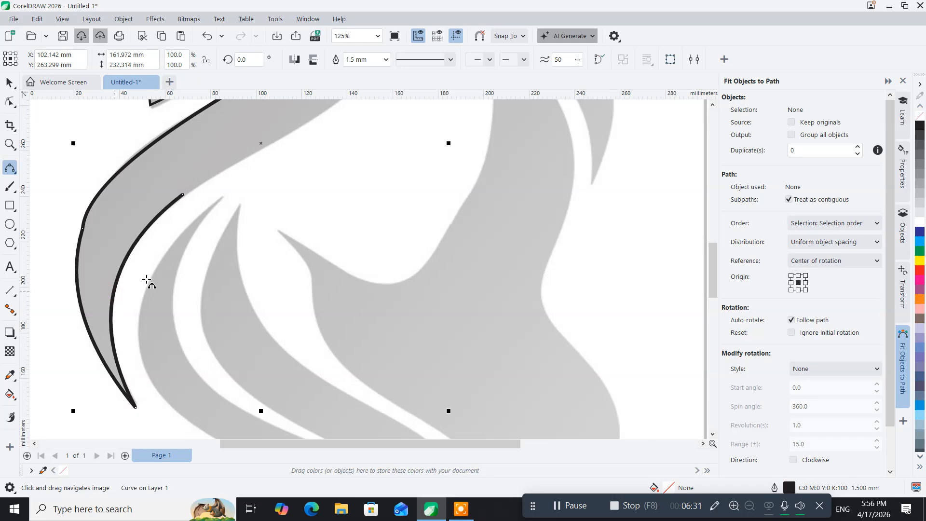
Try continuing the band's inner edge toward the forehead with one 3-point curve about 103 by 77 mm, and undo it
{"action": "left_click_drag", "start_coordinate": [276, 206], "coordinate": [214, 313]}
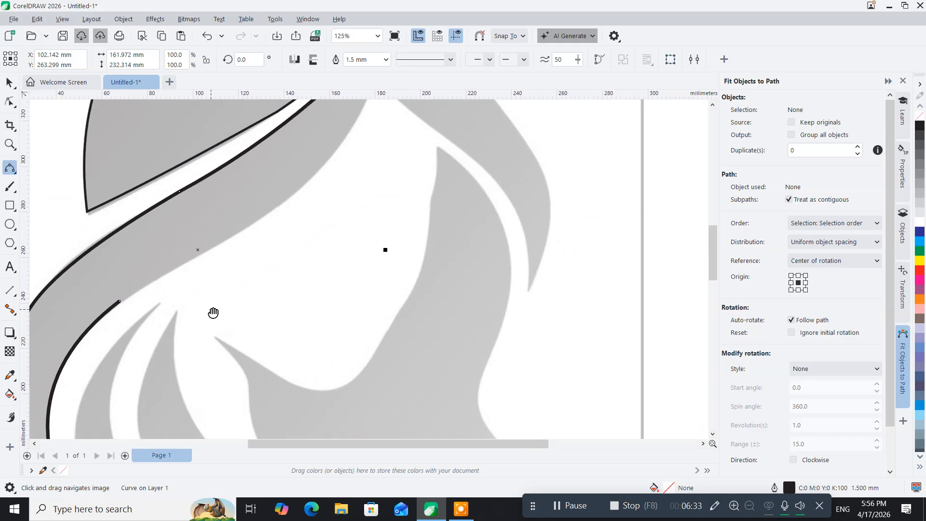
{"action": "left_click", "coordinate": [121, 301]}
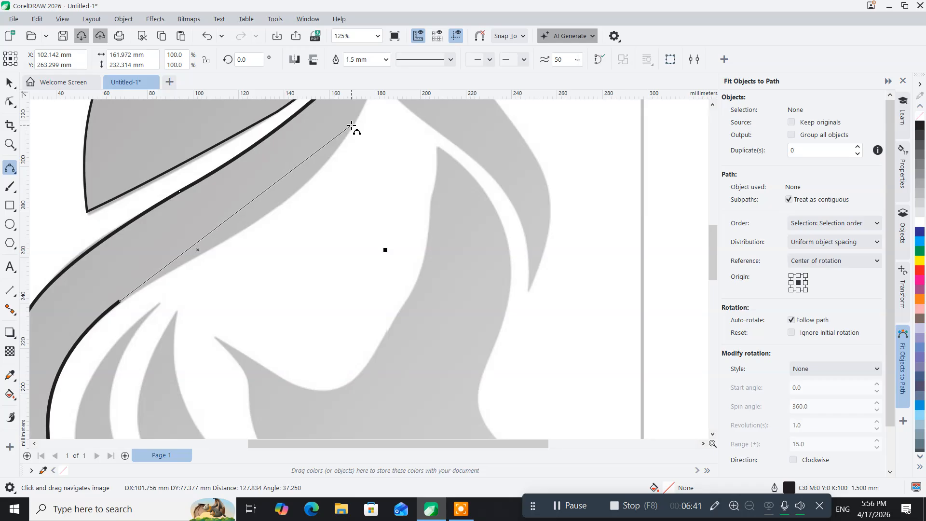
{"action": "left_click_drag", "start_coordinate": [354, 126], "coordinate": [245, 230]}
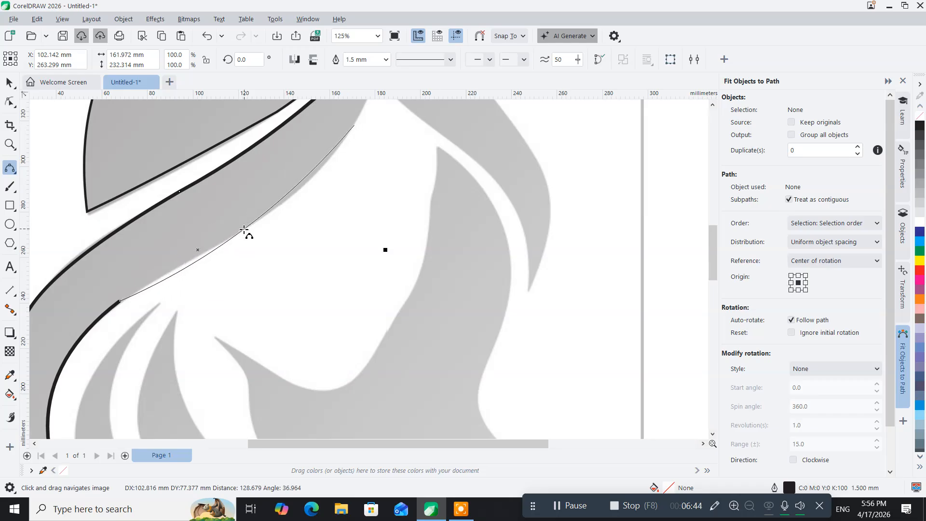
{"action": "left_click", "coordinate": [214, 241]}
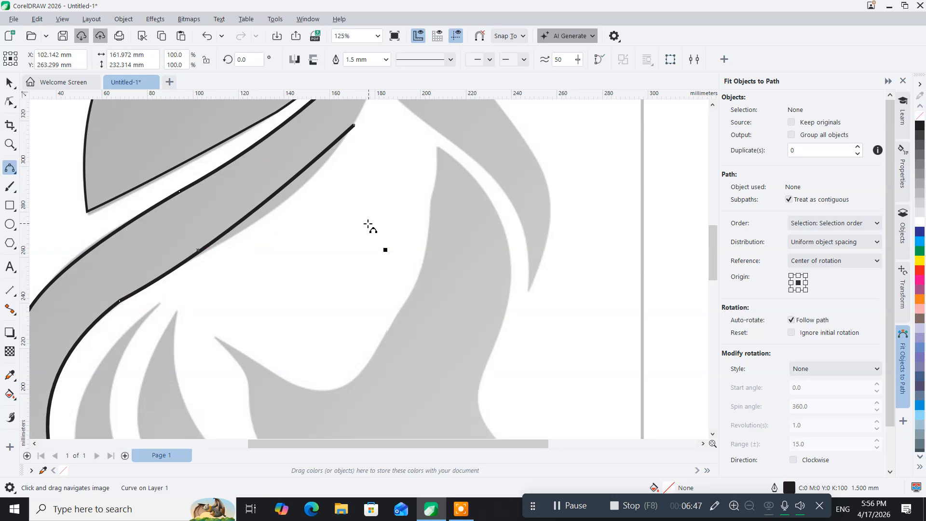
{"action": "key", "text": "ctrl+z"}
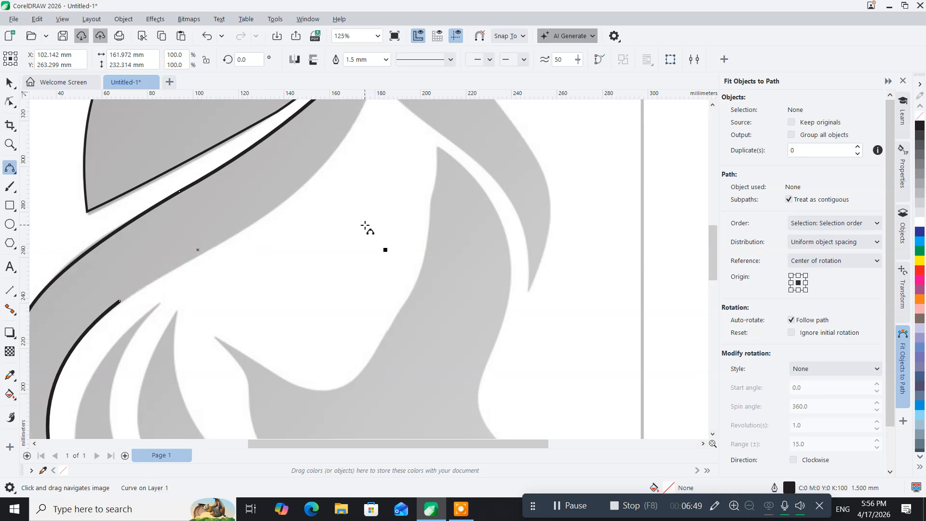
Trace the band's inner edge up to the forehead peak with two 3-point curves, the first about 55 by 31 mm
{"action": "left_click", "coordinate": [119, 302]}
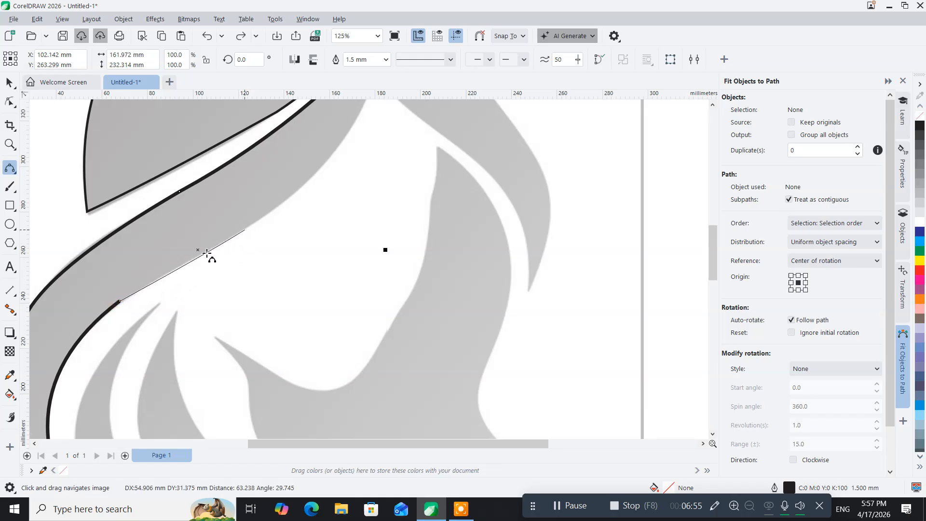
{"action": "left_click", "coordinate": [169, 268]}
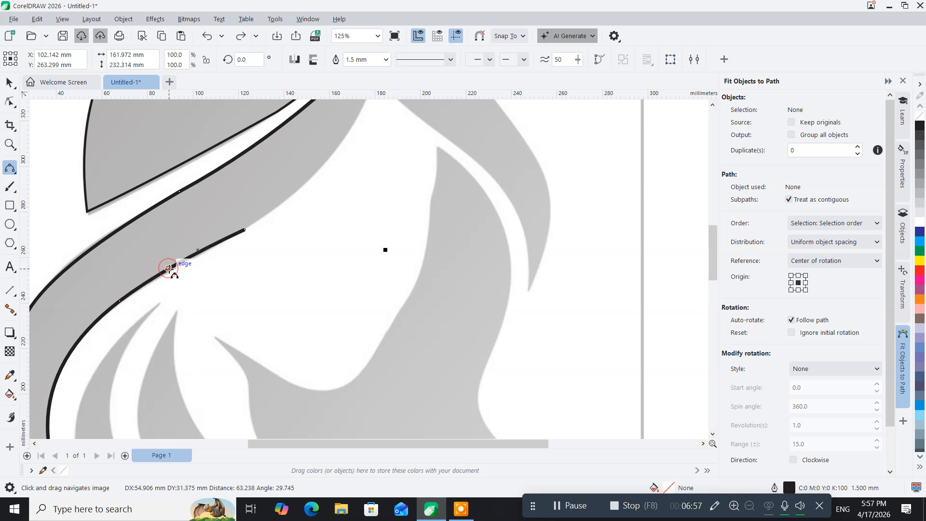
{"action": "left_click_drag", "start_coordinate": [318, 192], "coordinate": [221, 338]}
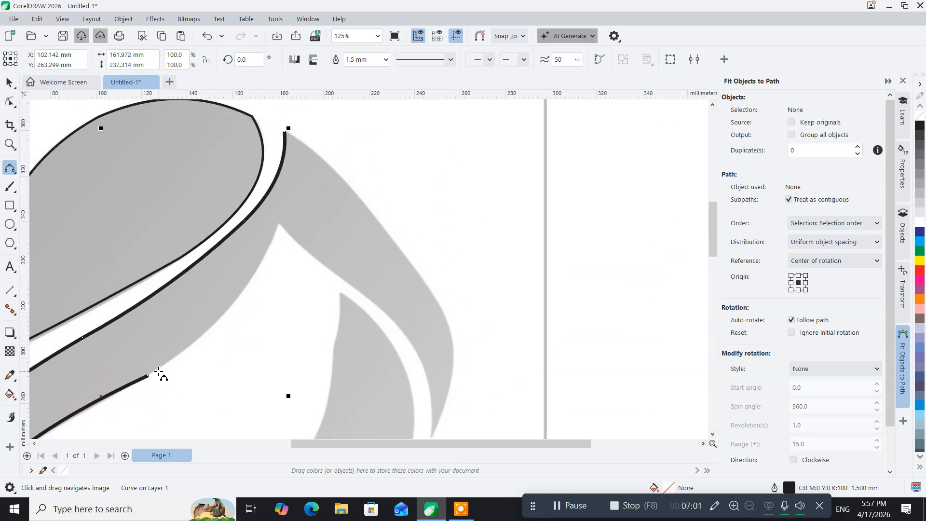
{"action": "left_click", "coordinate": [147, 376]}
{"action": "left_click_drag", "start_coordinate": [279, 225], "coordinate": [223, 308]}
Continue from the forehead peak along the side lock's inner edge to its tip with two 3-point curves, making the path about 227 mm wide
{"action": "mouse_move", "coordinate": [284, 310]}
{"action": "left_mouse_down"}
{"action": "mouse_move", "coordinate": [186, 212]}
{"action": "mouse_move", "coordinate": [131, 326]}
{"action": "left_mouse_up"}
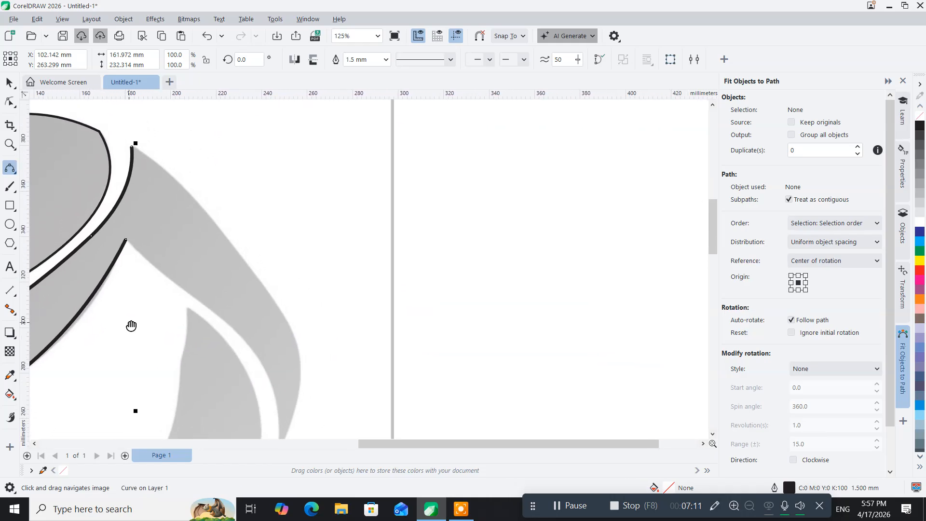
{"action": "left_click", "coordinate": [126, 240]}
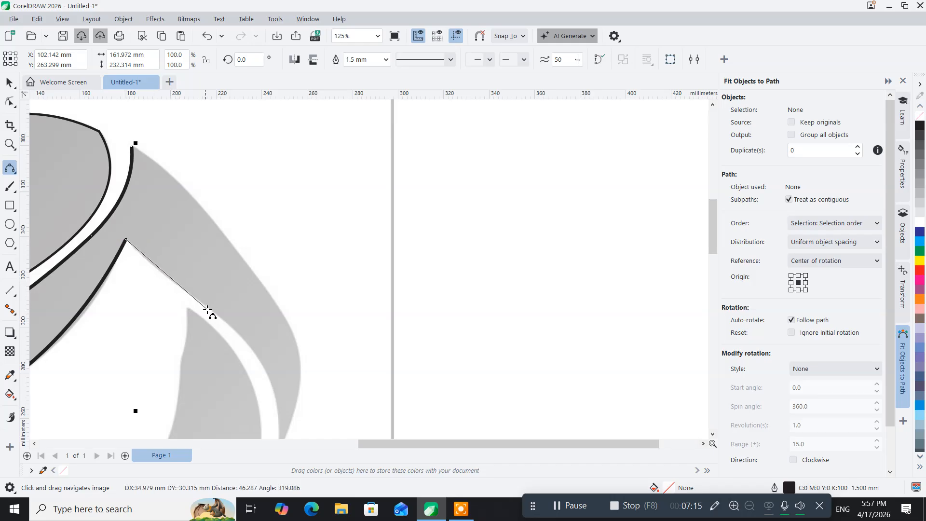
{"action": "left_click_drag", "start_coordinate": [219, 318], "coordinate": [221, 316]}
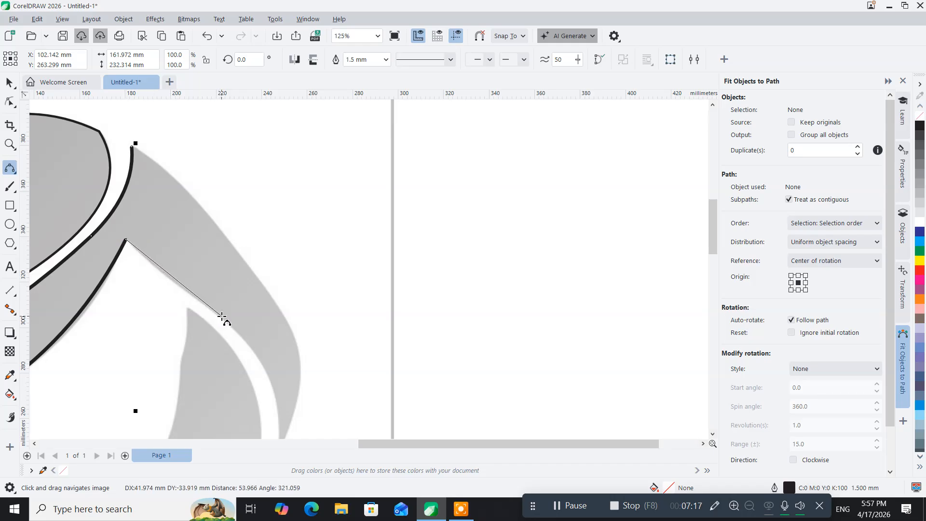
{"action": "mouse_move", "coordinate": [169, 279]}
{"action": "left_mouse_down"}
{"action": "mouse_move", "coordinate": [219, 317]}
{"action": "mouse_move", "coordinate": [202, 215]}
{"action": "left_mouse_up"}
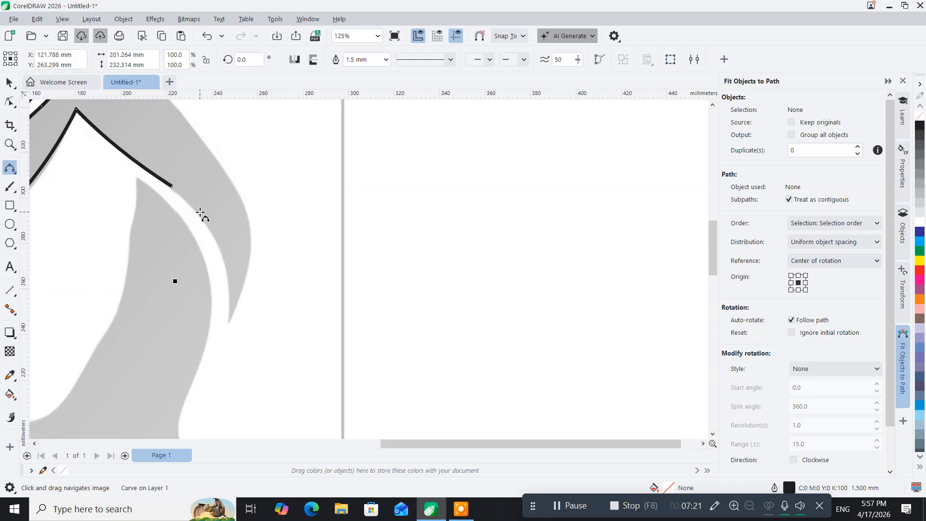
{"action": "left_click", "coordinate": [171, 186]}
{"action": "left_click_drag", "start_coordinate": [229, 325], "coordinate": [221, 249]}
Close the band outline along the side lock's outer edge with two 3-point curves from its pointed top, making it about 236 by 232 mm overall
{"action": "left_click_drag", "start_coordinate": [268, 268], "coordinate": [331, 382]}
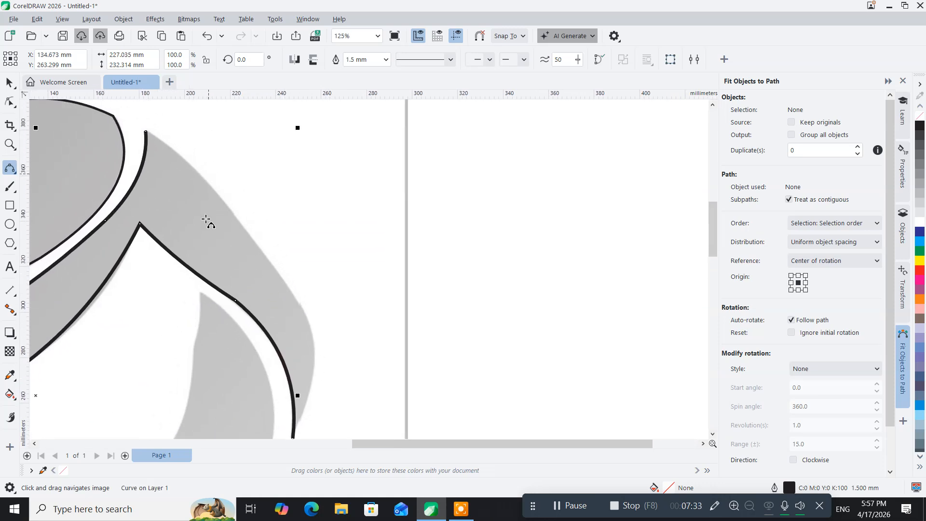
{"action": "left_click", "coordinate": [146, 130]}
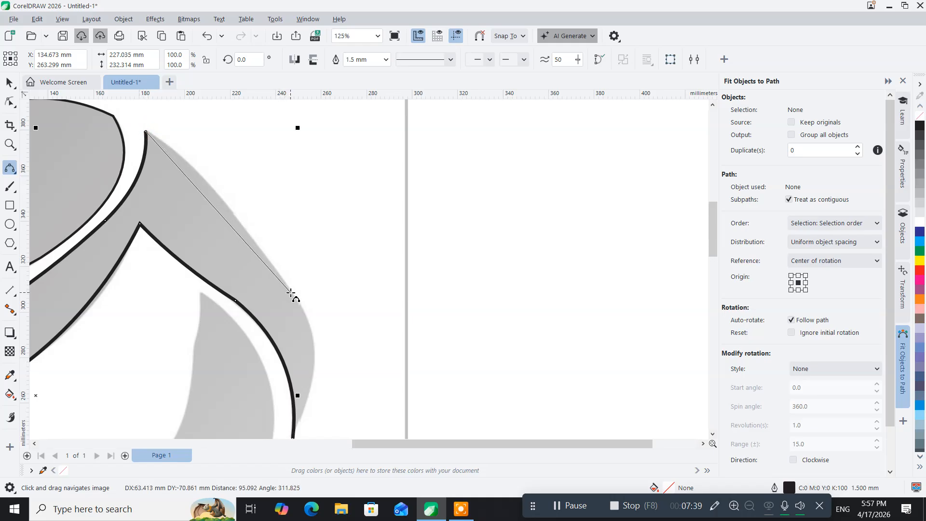
{"action": "left_click_drag", "start_coordinate": [291, 292], "coordinate": [224, 204]}
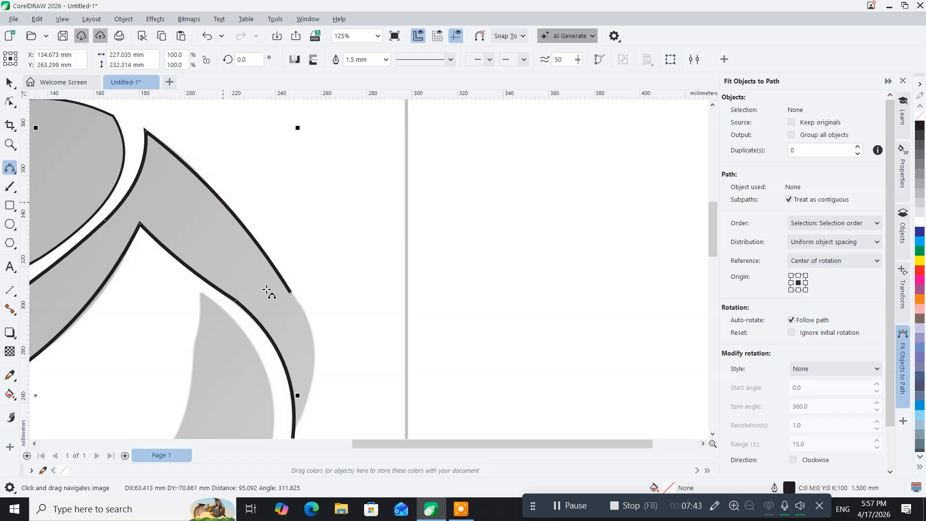
{"action": "left_click_drag", "start_coordinate": [269, 310], "coordinate": [186, 200]}
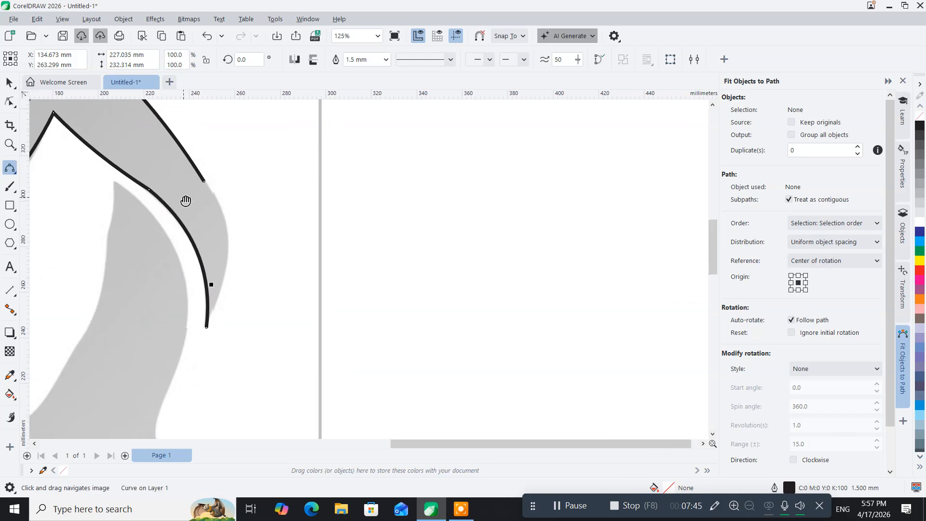
{"action": "left_click", "coordinate": [203, 178]}
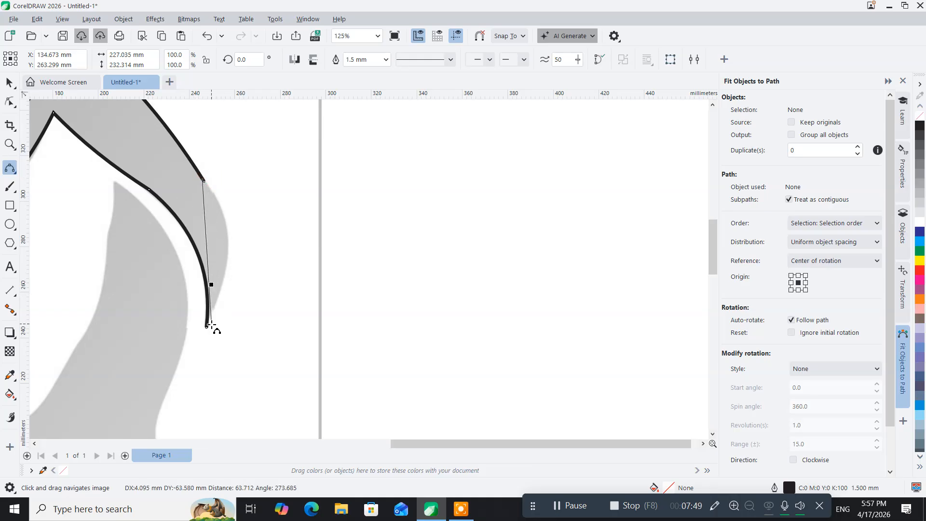
{"action": "left_click_drag", "start_coordinate": [207, 328], "coordinate": [230, 229]}
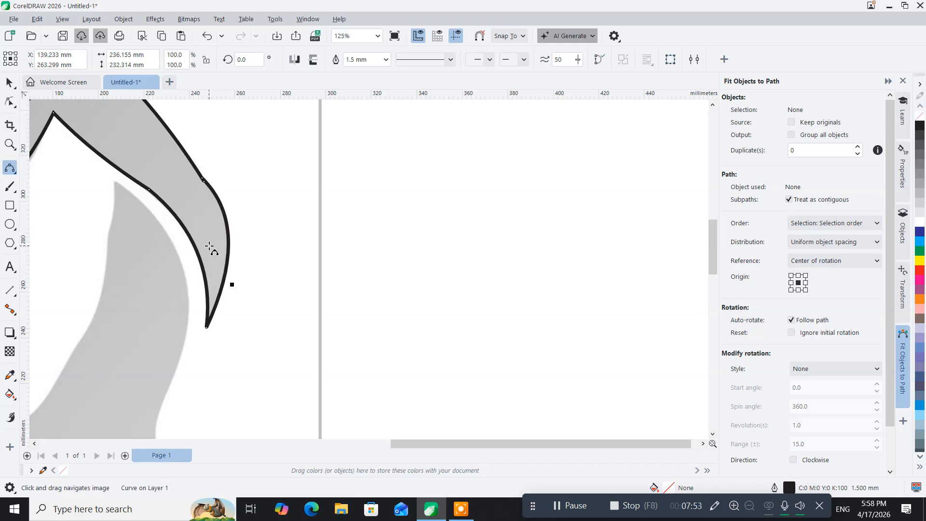
Start tracing the large hair section inside the side lock with a 3-point curve about 3.5 by 24 mm, down the face edge from its pointed top
{"action": "scroll", "coordinate": [212, 247], "scroll_direction": "down", "scroll_amount": 5}
{"action": "left_click_drag", "start_coordinate": [174, 295], "coordinate": [313, 223]}
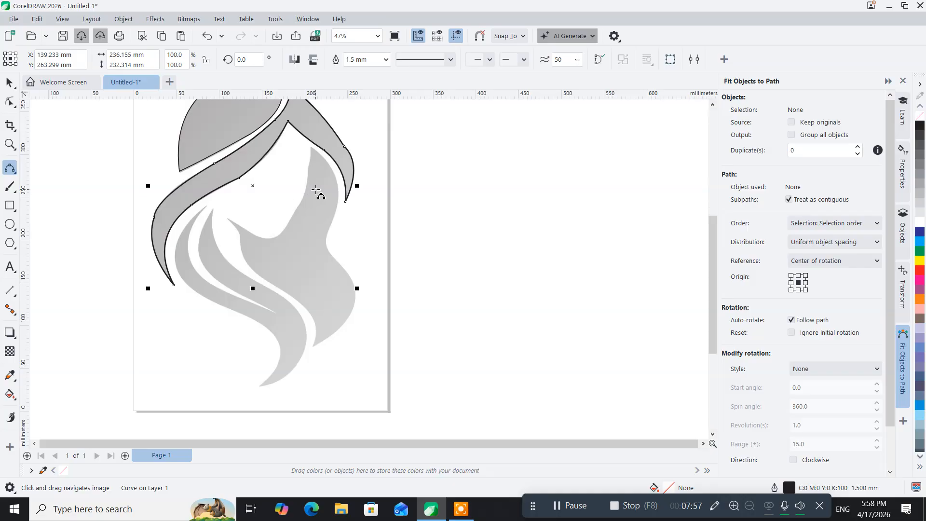
{"action": "scroll", "coordinate": [316, 191], "scroll_direction": "up", "scroll_amount": 4}
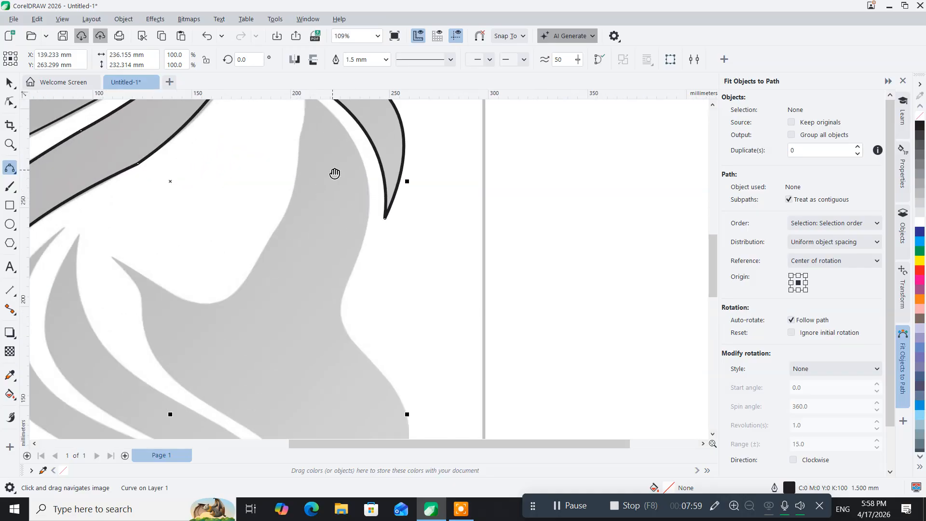
{"action": "left_click_drag", "start_coordinate": [335, 173], "coordinate": [254, 268]}
{"action": "scroll", "coordinate": [227, 252], "scroll_direction": "up", "scroll_amount": 1}
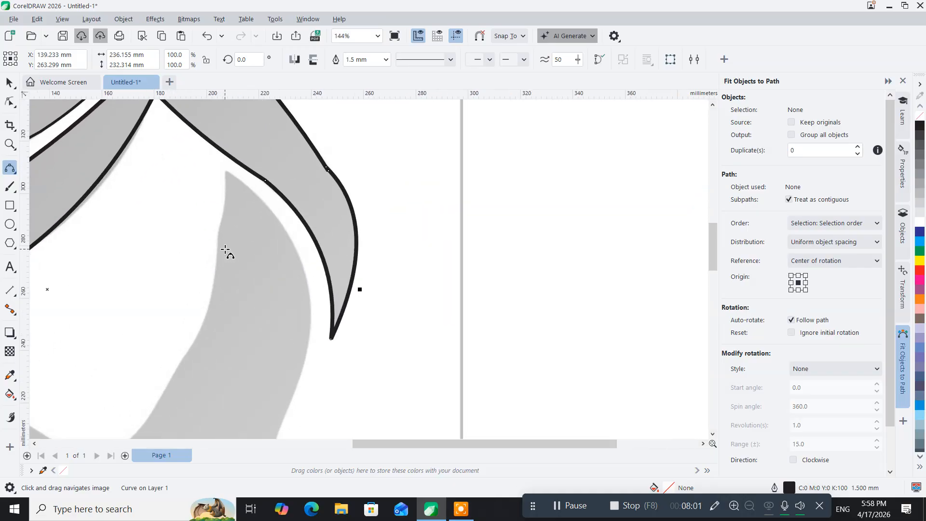
{"action": "left_click", "coordinate": [227, 173]}
{"action": "left_click_drag", "start_coordinate": [219, 236], "coordinate": [225, 210]}
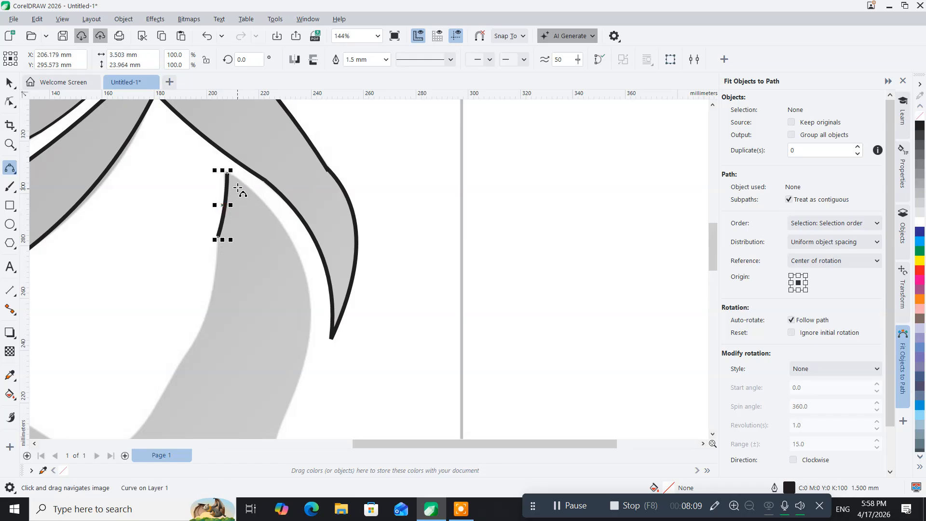
Trace the section's outer edge from its pointed top and extend its face edge with another 3-point curve, making it about 49 by 78 mm overall
{"action": "left_click", "coordinate": [227, 173]}
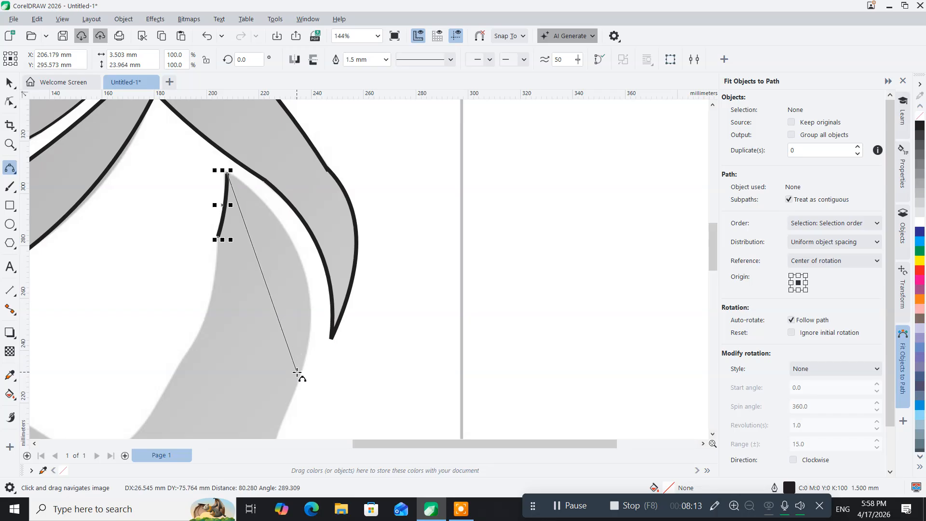
{"action": "left_click_drag", "start_coordinate": [298, 379], "coordinate": [305, 275]}
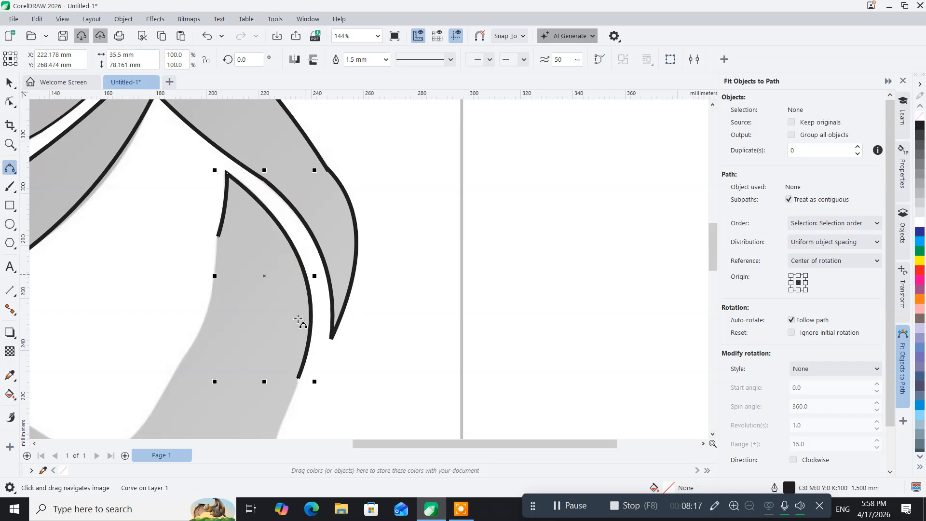
{"action": "left_click_drag", "start_coordinate": [284, 335], "coordinate": [311, 229]}
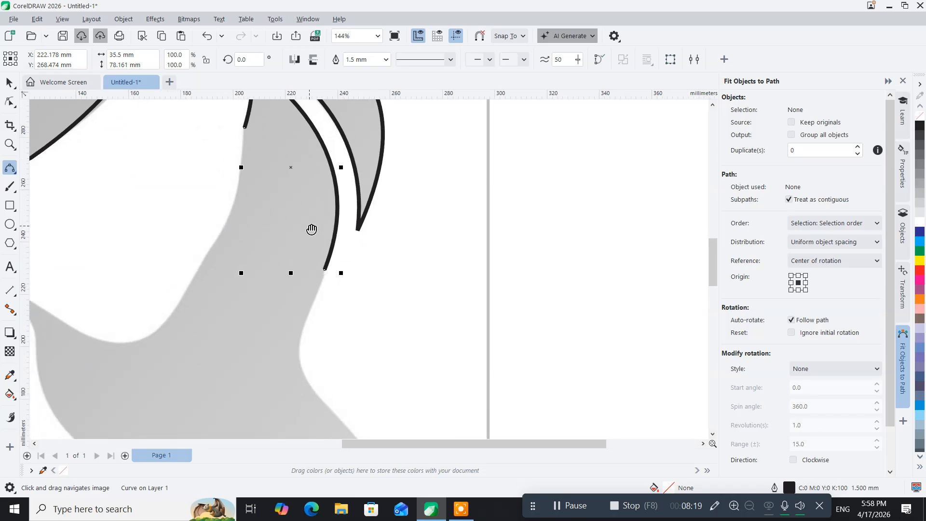
{"action": "left_click_drag", "start_coordinate": [279, 195], "coordinate": [267, 217]}
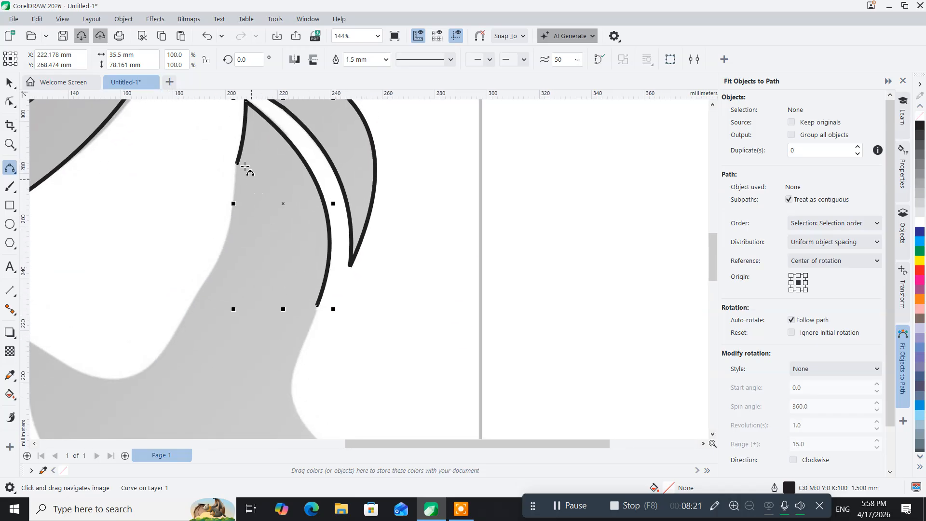
{"action": "left_click_drag", "start_coordinate": [236, 164], "coordinate": [202, 285]}
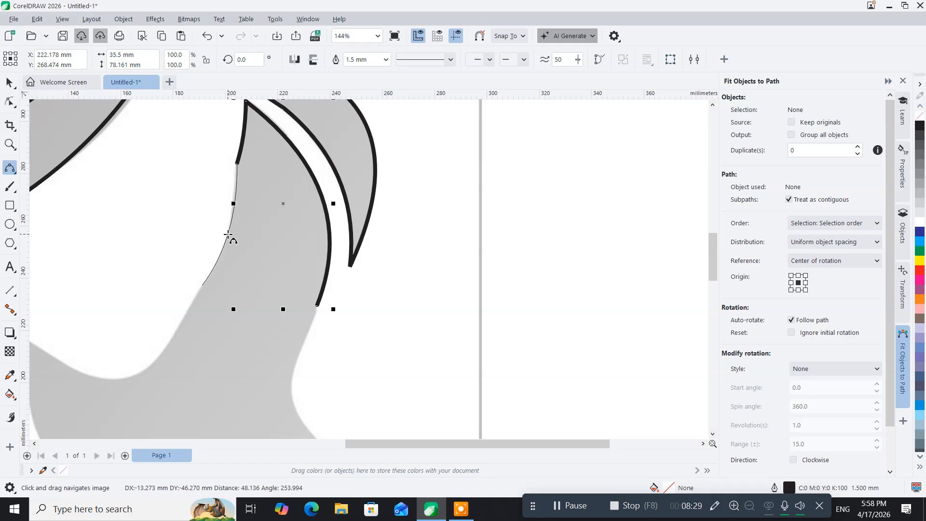
{"action": "left_click_drag", "start_coordinate": [229, 234], "coordinate": [229, 235]}
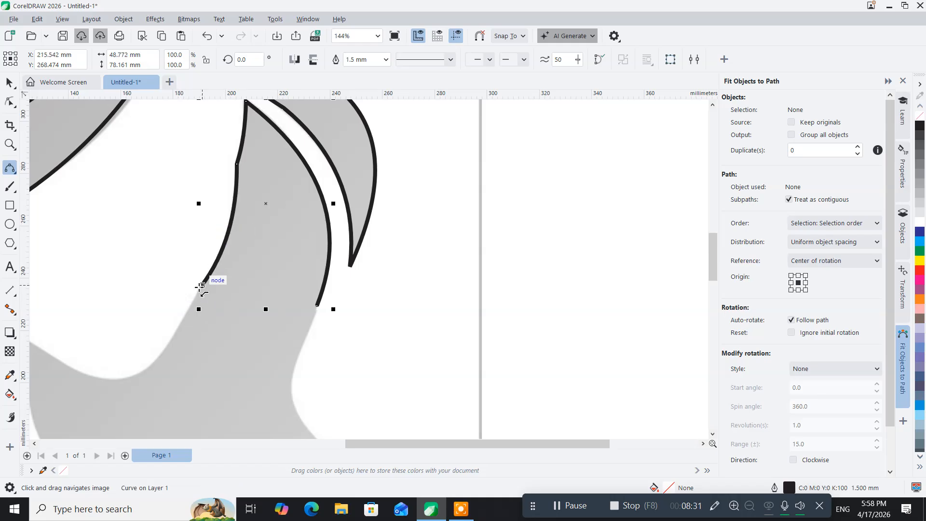
Continue the large section's face edge with three 3-point curves around the hollow to its side tip, making the path about 131 by 105 mm
{"action": "left_click", "coordinate": [202, 283]}
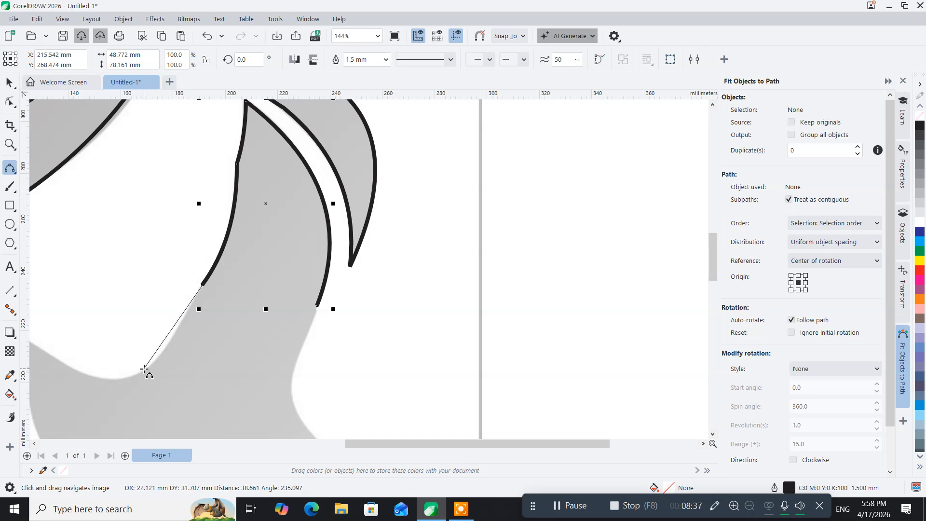
{"action": "mouse_move", "coordinate": [135, 374]}
{"action": "left_mouse_down"}
{"action": "mouse_move", "coordinate": [162, 351]}
{"action": "mouse_move", "coordinate": [300, 365]}
{"action": "mouse_move", "coordinate": [322, 322]}
{"action": "left_mouse_up"}
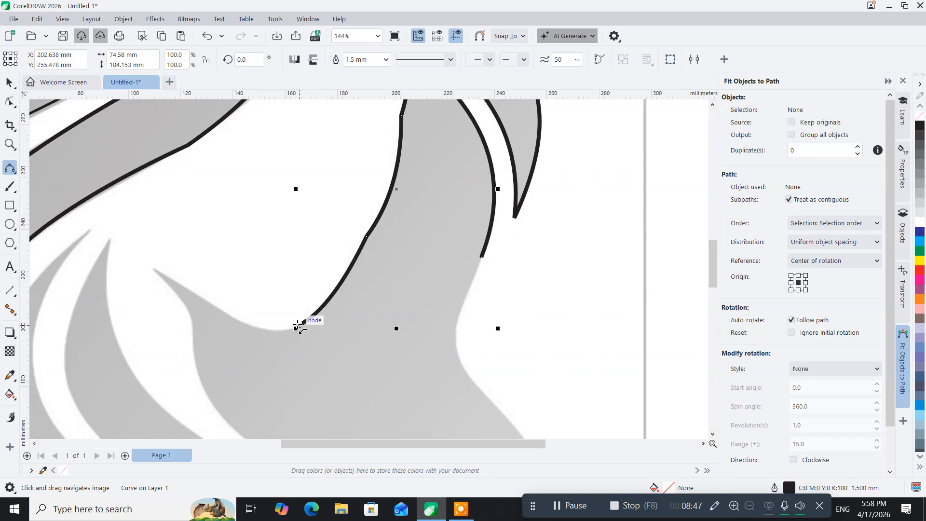
{"action": "left_click", "coordinate": [296, 326]}
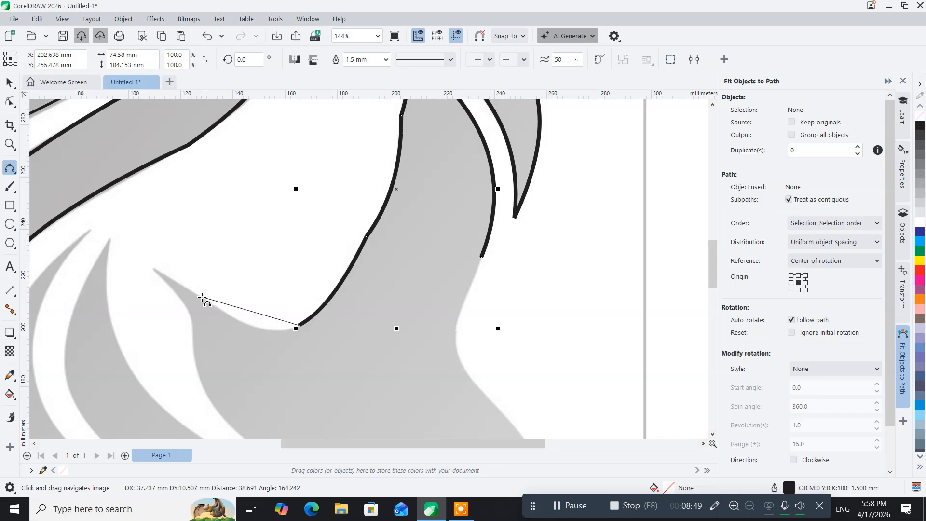
{"action": "left_click_drag", "start_coordinate": [202, 298], "coordinate": [256, 326]}
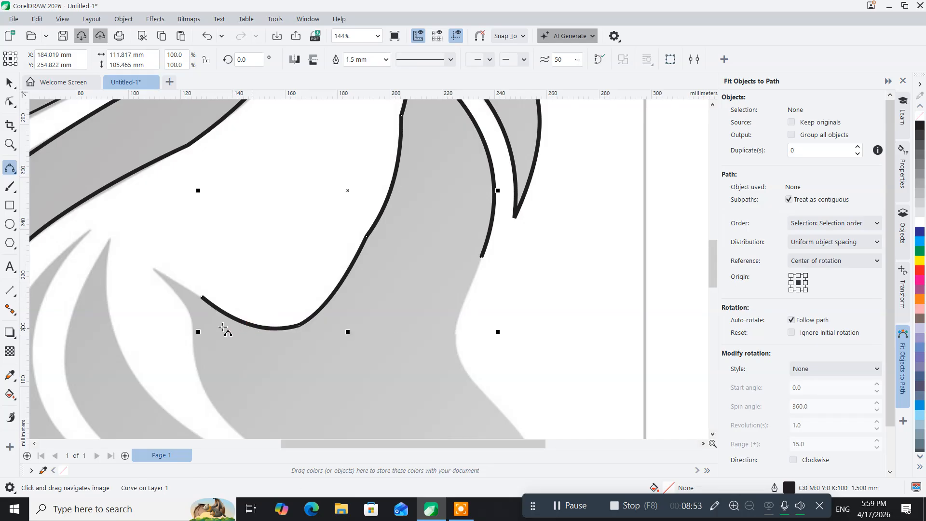
{"action": "left_click", "coordinate": [202, 298]}
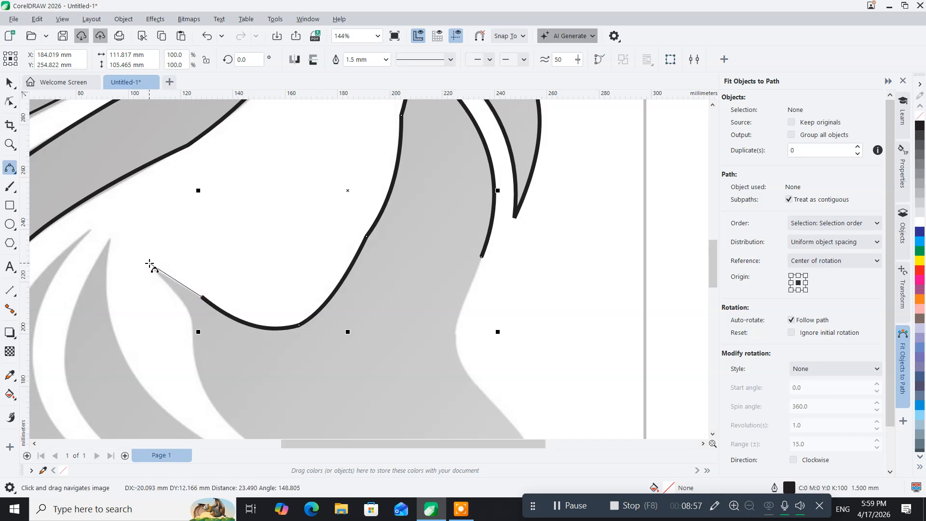
{"action": "left_click_drag", "start_coordinate": [152, 267], "coordinate": [172, 281]}
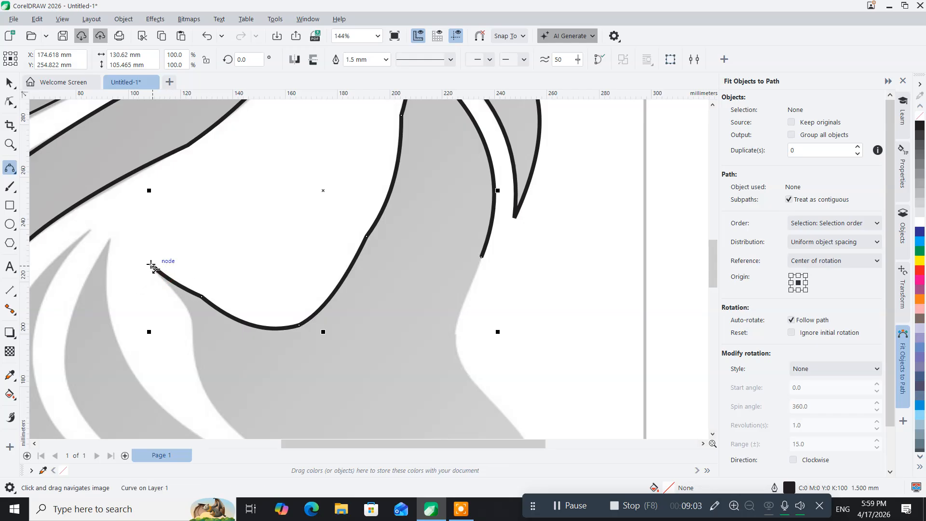
Trace the section's inner edge down from the side tip with two 3-point curves, making the path about 131 by 168 mm
{"action": "mouse_move", "coordinate": [152, 266]}
{"action": "left_mouse_down"}
{"action": "mouse_move", "coordinate": [197, 371]}
{"action": "mouse_move", "coordinate": [194, 326]}
{"action": "left_mouse_up"}
{"action": "left_click_drag", "start_coordinate": [215, 381], "coordinate": [176, 212]}
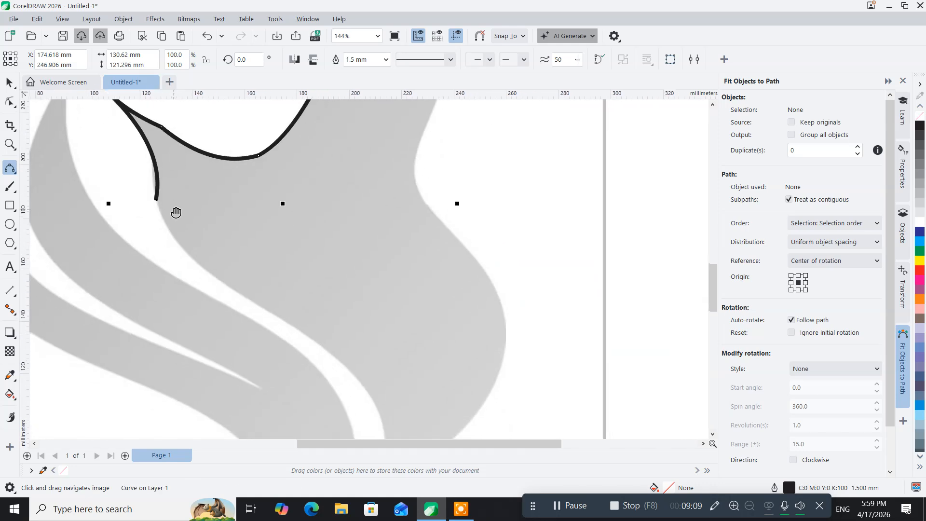
{"action": "left_click", "coordinate": [154, 199]}
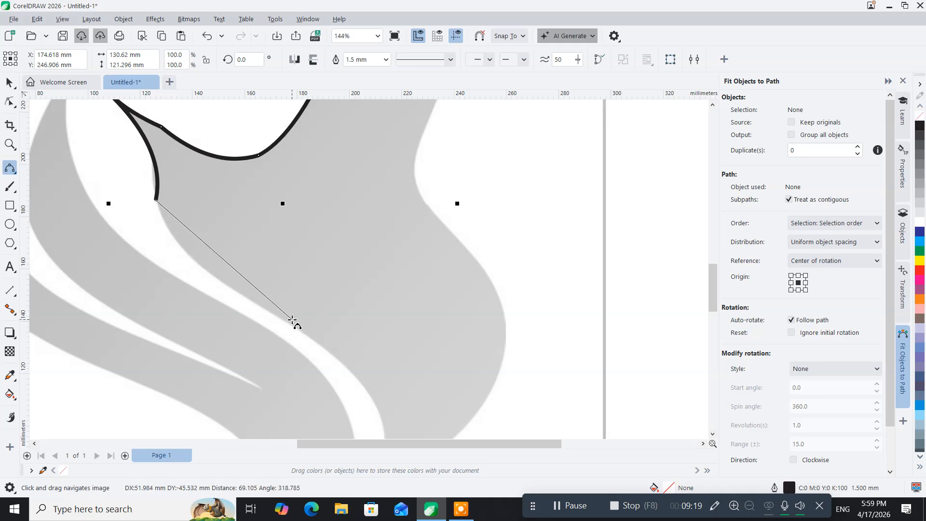
{"action": "left_click_drag", "start_coordinate": [290, 322], "coordinate": [199, 266]}
{"action": "left_click", "coordinate": [222, 281]}
Extend the inner edge to the lower tip and start up the outer edge with 3-point curves, making the path about 150 by 230 mm
{"action": "left_click_drag", "start_coordinate": [316, 309], "coordinate": [203, 182]}
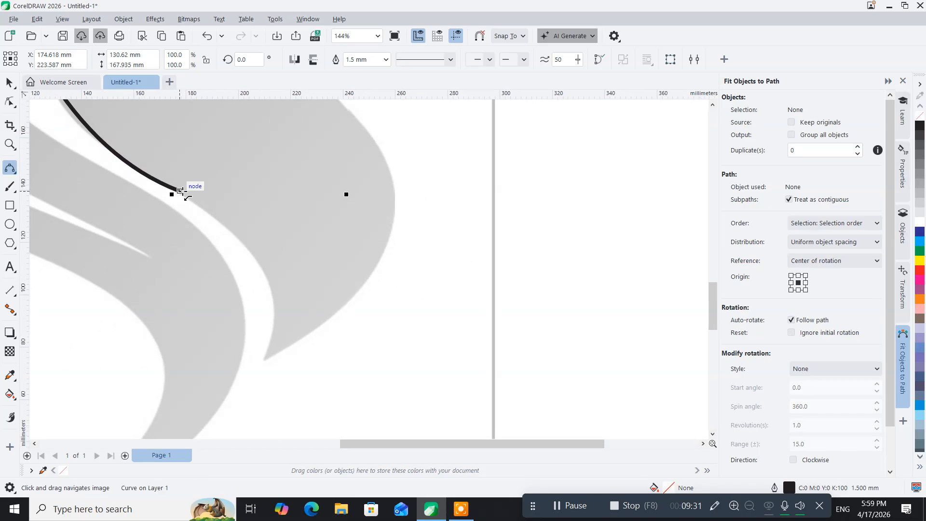
{"action": "left_click_drag", "start_coordinate": [179, 190], "coordinate": [263, 353]}
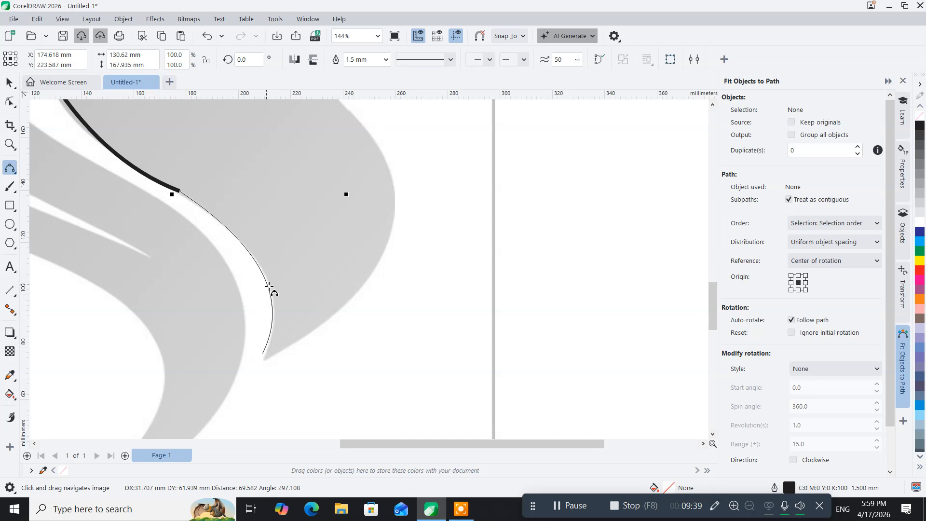
{"action": "left_click", "coordinate": [274, 292]}
{"action": "left_click_drag", "start_coordinate": [339, 281], "coordinate": [290, 330]}
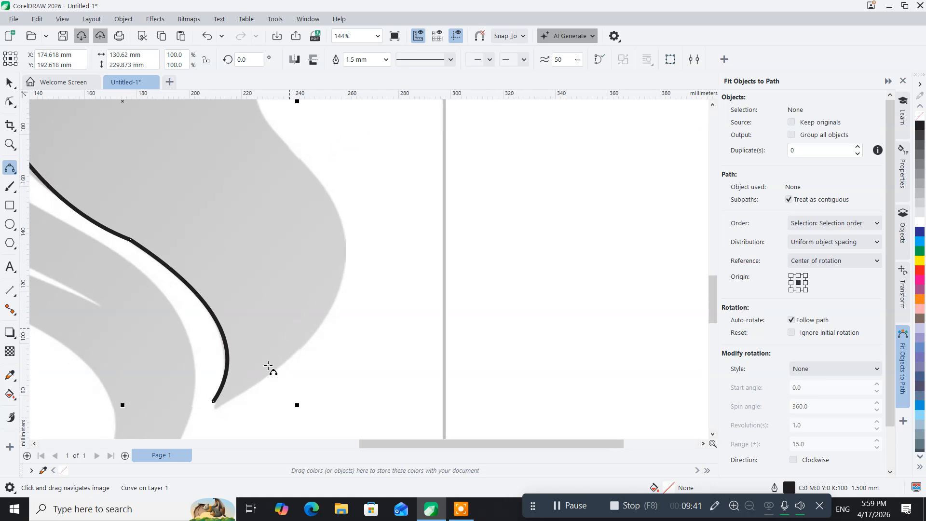
{"action": "left_click", "coordinate": [213, 401]}
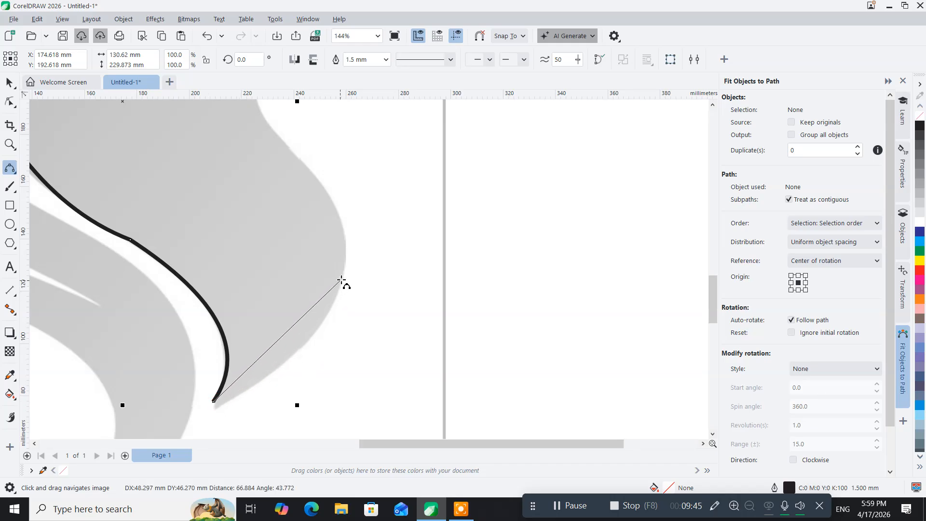
{"action": "left_click_drag", "start_coordinate": [344, 278], "coordinate": [285, 359]}
Close the large section's outline up its outer edge with two 3-point curves, making it about 152 by 230 mm overall
{"action": "scroll", "coordinate": [322, 299], "scroll_direction": "up", "scroll_amount": 3}
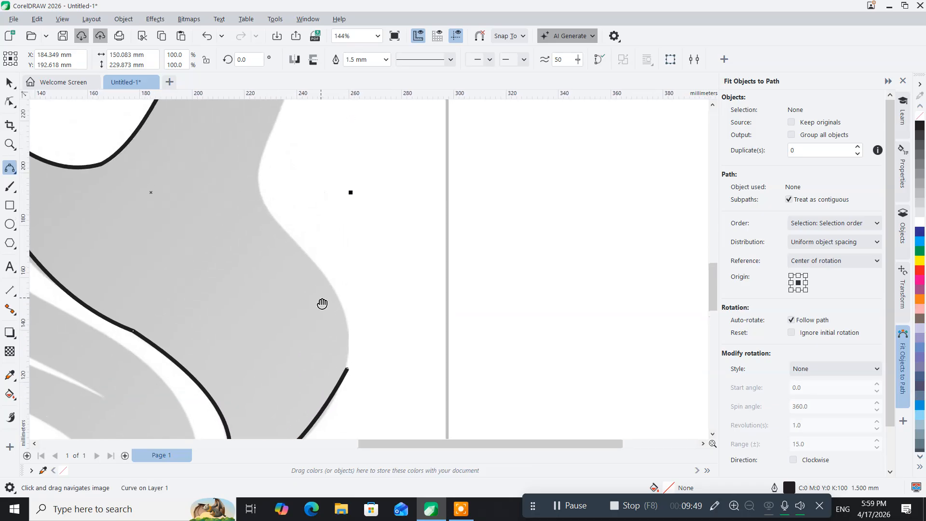
{"action": "scroll", "coordinate": [320, 305], "scroll_direction": "down", "scroll_amount": 1}
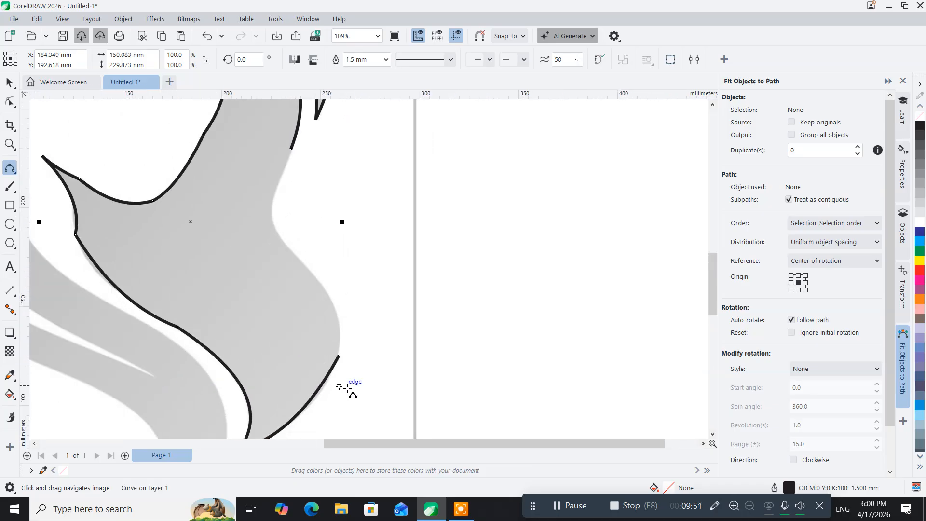
{"action": "left_click", "coordinate": [340, 357]}
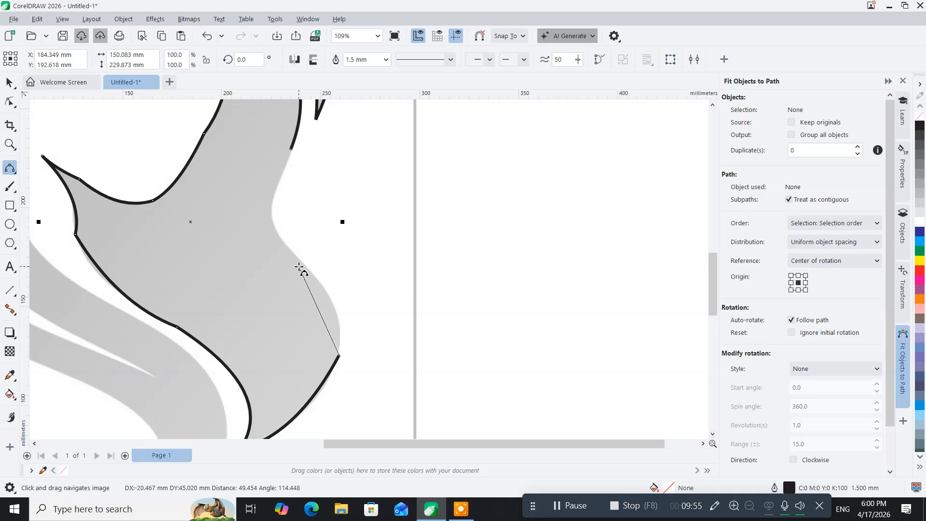
{"action": "left_click_drag", "start_coordinate": [301, 265], "coordinate": [340, 319]}
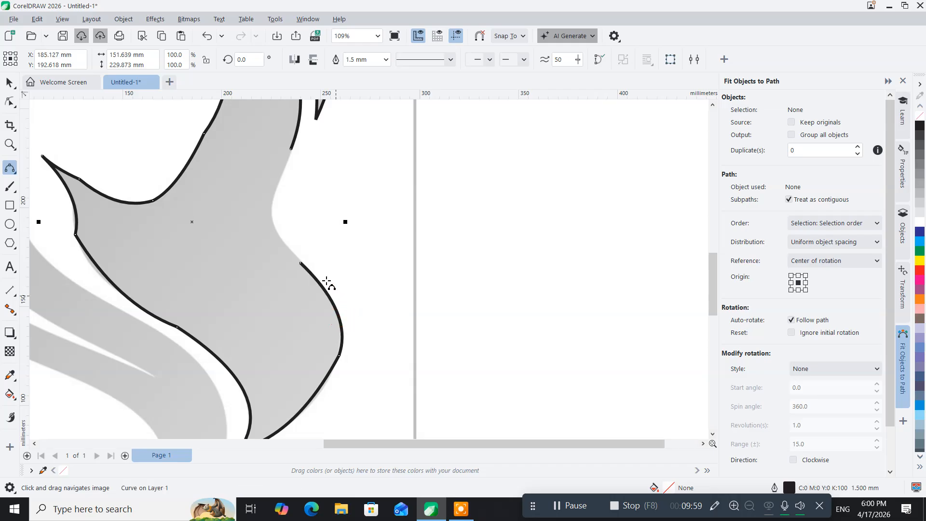
{"action": "scroll", "coordinate": [320, 250], "scroll_direction": "up", "scroll_amount": 1}
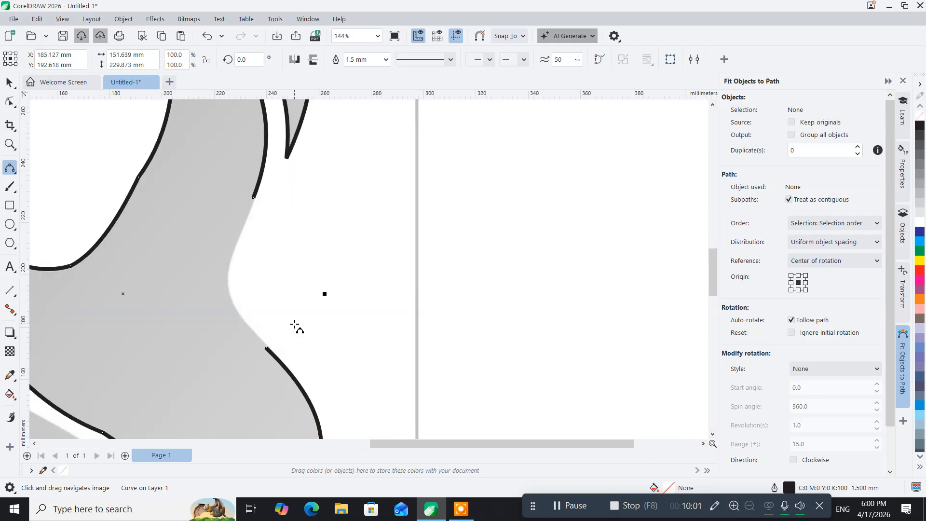
{"action": "left_click", "coordinate": [268, 350]}
{"action": "left_click_drag", "start_coordinate": [253, 198], "coordinate": [230, 290]}
Trace both edges of the narrow strand beside the hair band from its pointed top with two 3-point curves, about 37 by 73 mm overall
{"action": "scroll", "coordinate": [295, 262], "scroll_direction": "down", "scroll_amount": 4}
{"action": "mouse_move", "coordinate": [146, 289]}
{"action": "left_mouse_down"}
{"action": "mouse_move", "coordinate": [166, 302]}
{"action": "mouse_move", "coordinate": [217, 303]}
{"action": "left_mouse_up"}
{"action": "scroll", "coordinate": [200, 289], "scroll_direction": "up", "scroll_amount": 5}
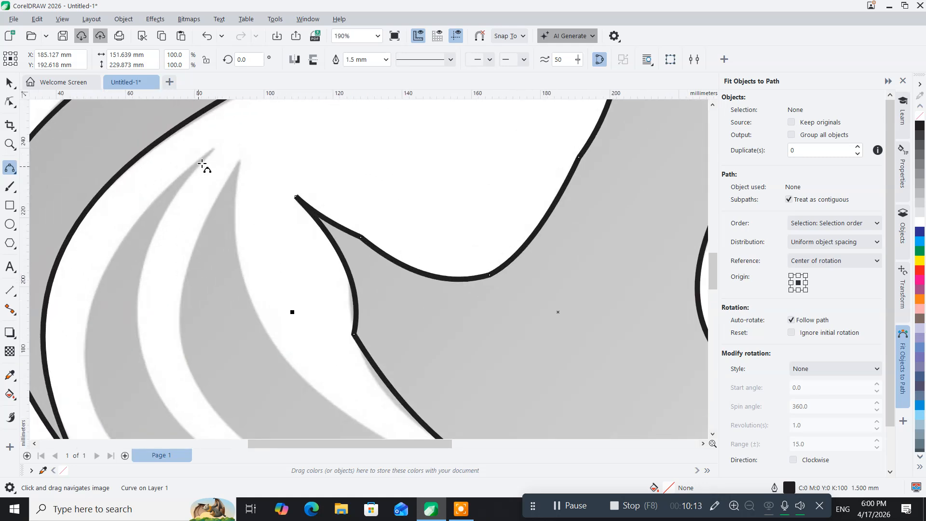
{"action": "left_click", "coordinate": [214, 148]}
{"action": "left_click", "coordinate": [88, 390]}
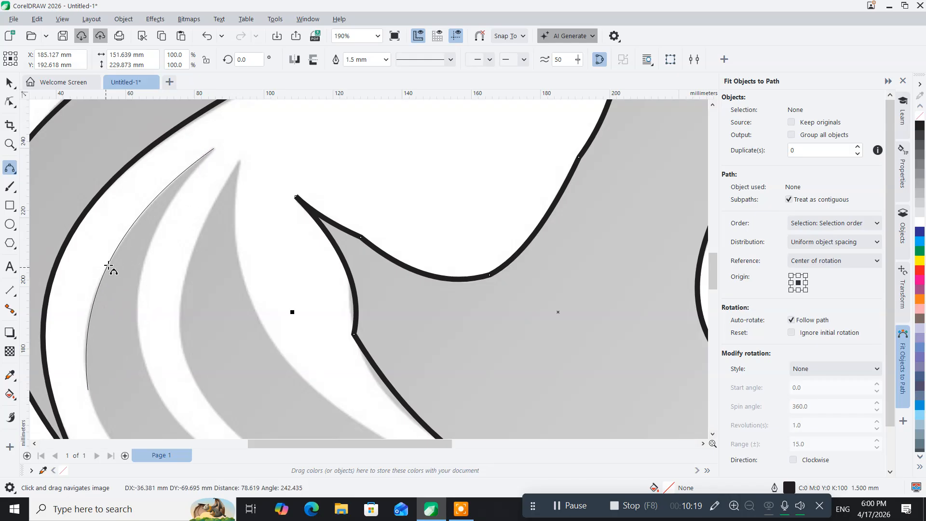
{"action": "left_click", "coordinate": [110, 265]}
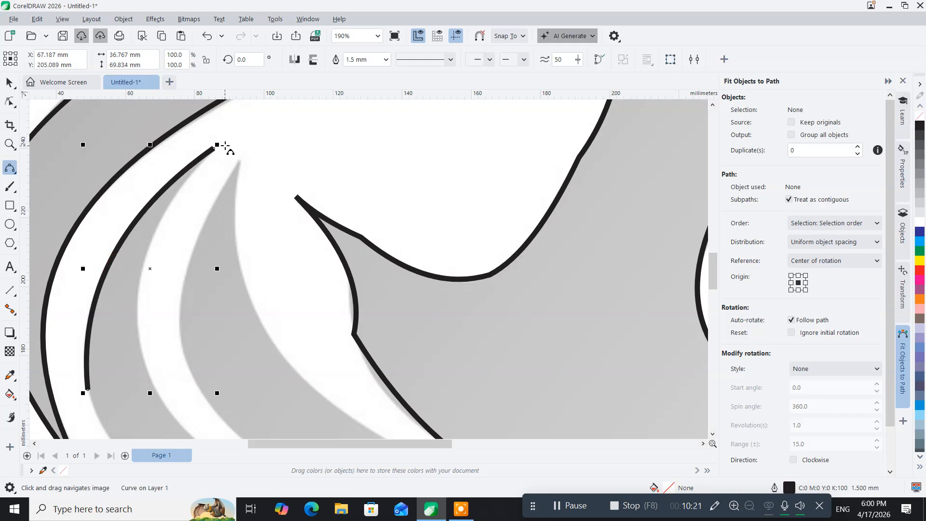
{"action": "left_click_drag", "start_coordinate": [215, 147], "coordinate": [160, 401]}
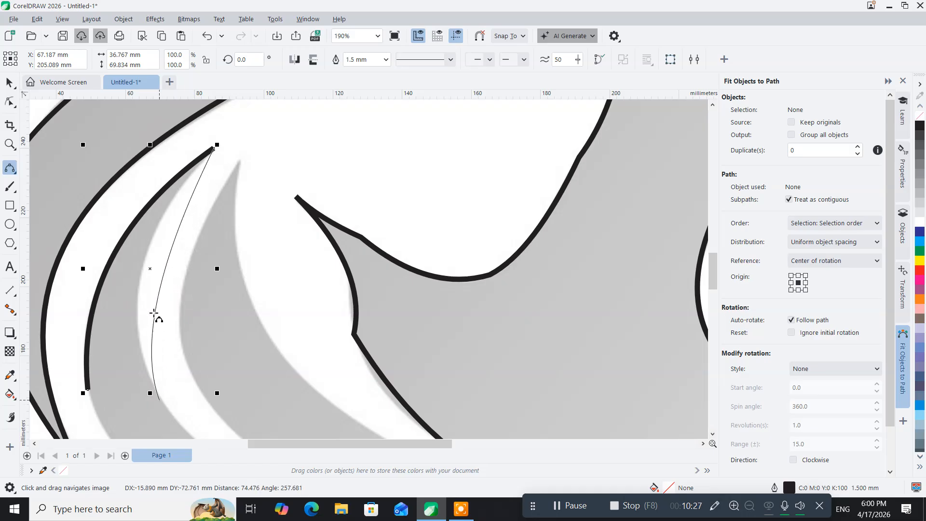
{"action": "left_click", "coordinate": [143, 275]}
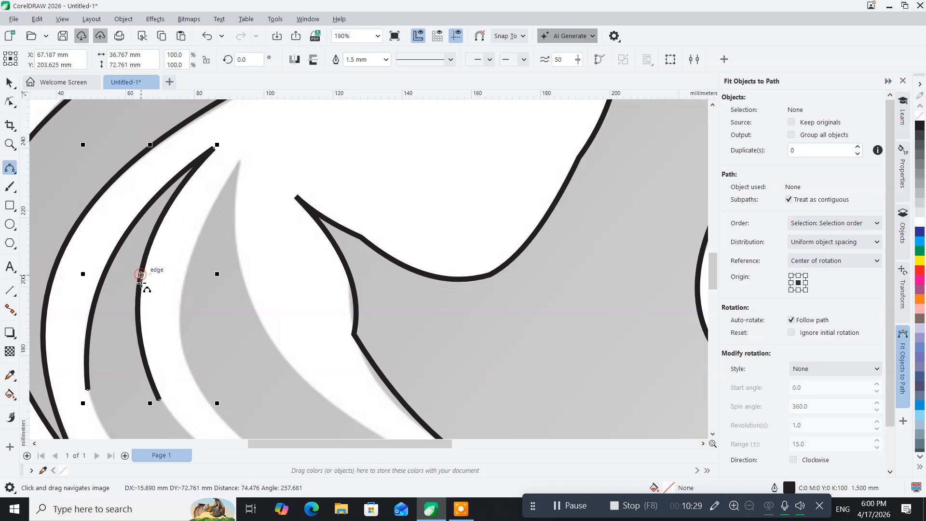
Extend the narrow strand's outer edge down its underside with a 3-point curve, making the path about 63 by 120 mm
{"action": "scroll", "coordinate": [166, 308], "scroll_direction": "down", "scroll_amount": 4}
{"action": "scroll", "coordinate": [166, 308], "scroll_direction": "down", "scroll_amount": 2}
{"action": "scroll", "coordinate": [175, 272], "scroll_direction": "down", "scroll_amount": 2}
{"action": "scroll", "coordinate": [177, 305], "scroll_direction": "up", "scroll_amount": 2}
{"action": "scroll", "coordinate": [178, 306], "scroll_direction": "up", "scroll_amount": 1}
{"action": "left_click_drag", "start_coordinate": [178, 306], "coordinate": [184, 222]}
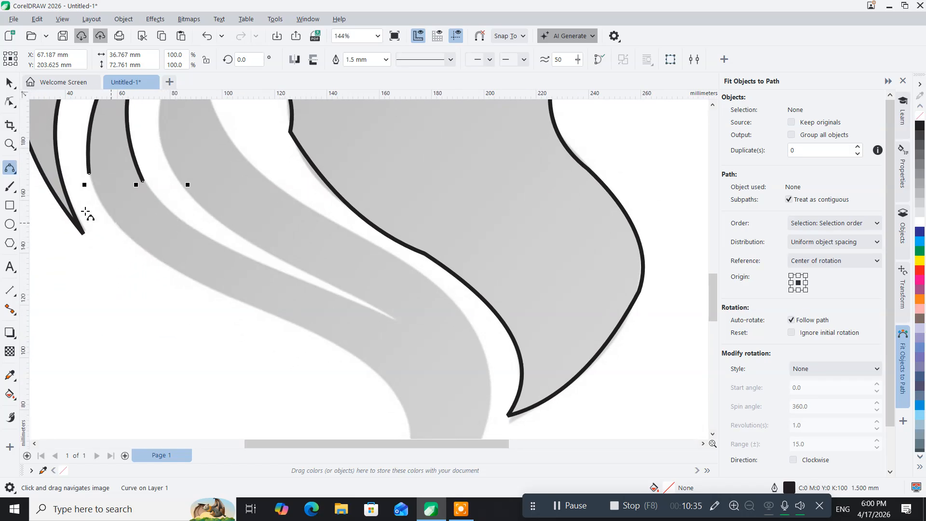
{"action": "left_click", "coordinate": [89, 173]}
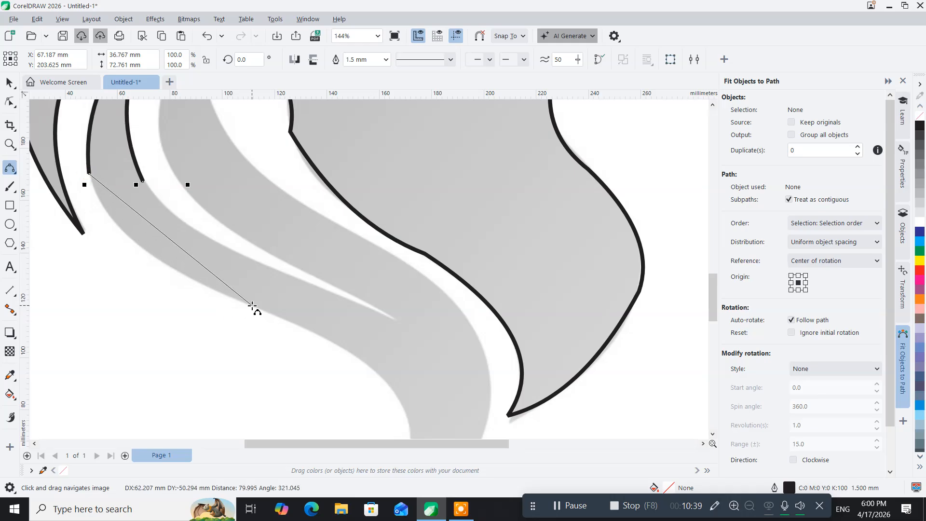
{"action": "left_click_drag", "start_coordinate": [252, 307], "coordinate": [148, 249]}
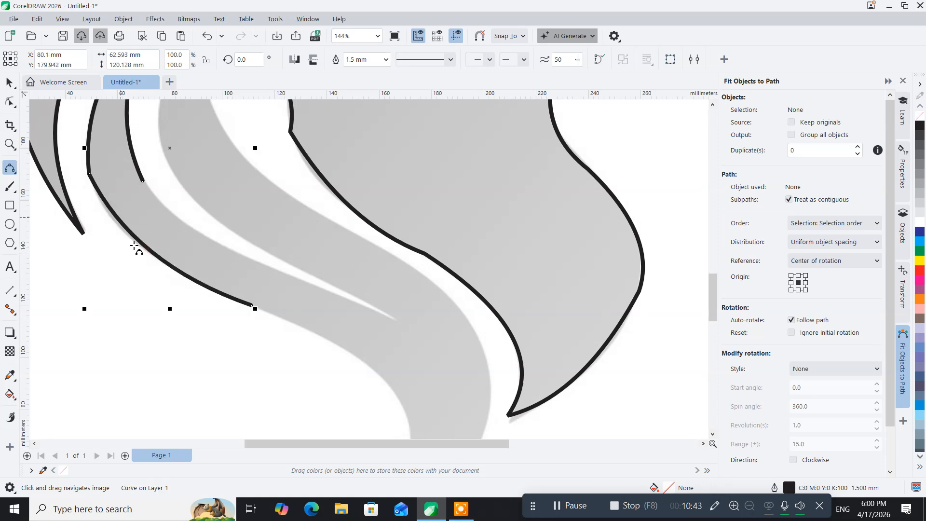
Continue the narrow strand's inner edge to the notch between the strands with two 3-point curves, about 54 by 37 mm and 41 by 16 mm
{"action": "left_click", "coordinate": [141, 180]}
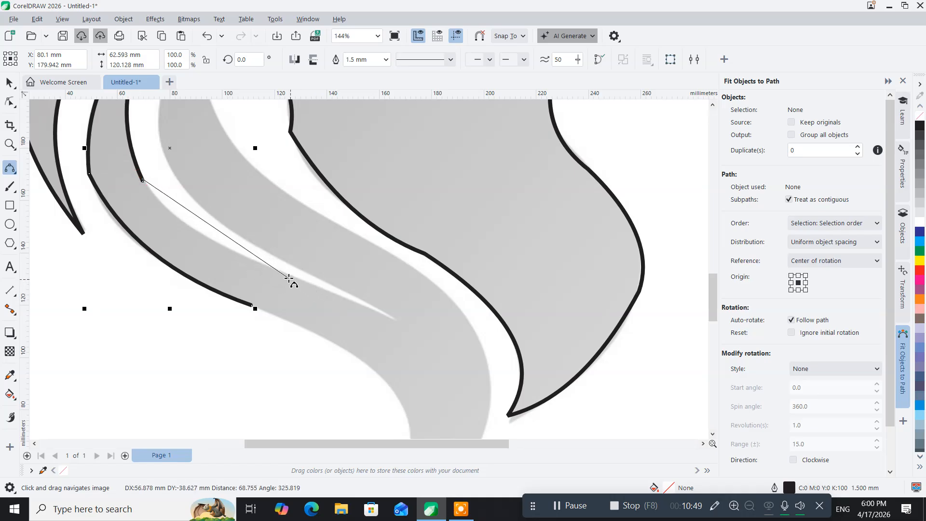
{"action": "left_click_drag", "start_coordinate": [284, 275], "coordinate": [203, 237]}
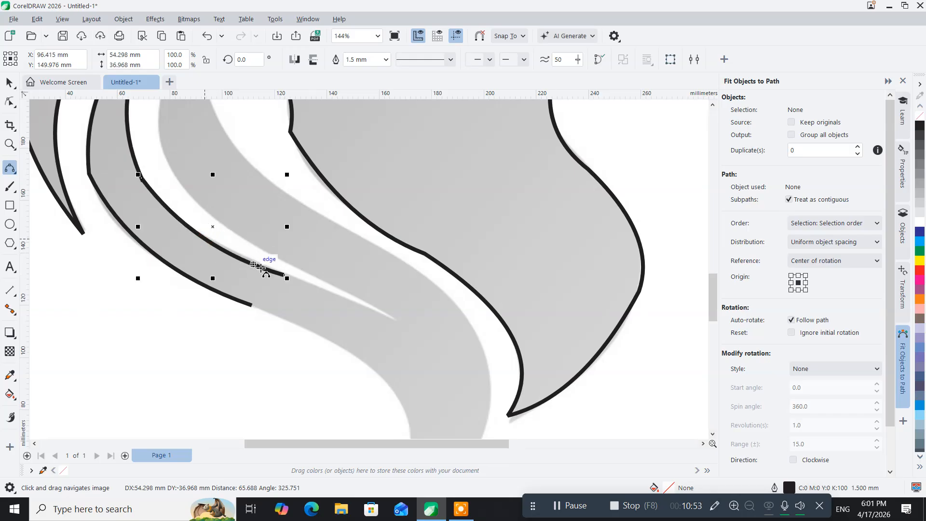
{"action": "left_click", "coordinate": [282, 274]}
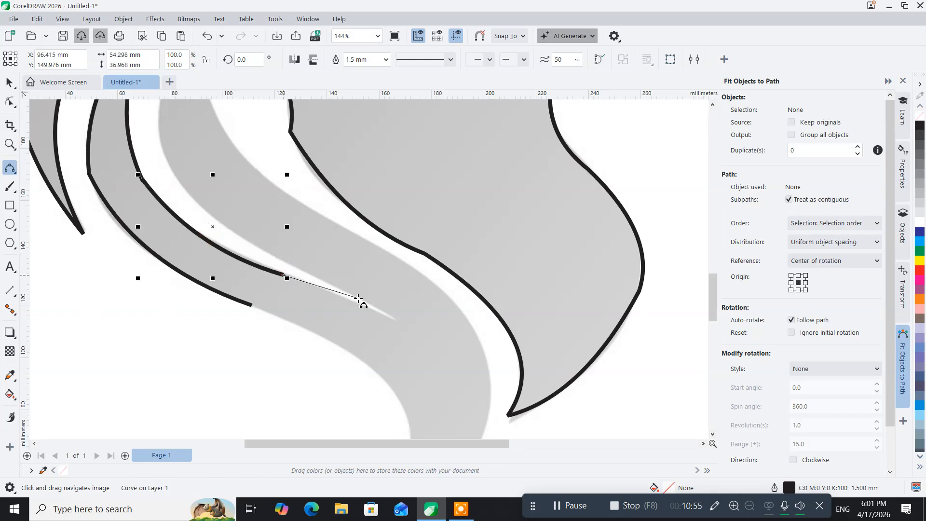
{"action": "left_click_drag", "start_coordinate": [388, 316], "coordinate": [337, 295]}
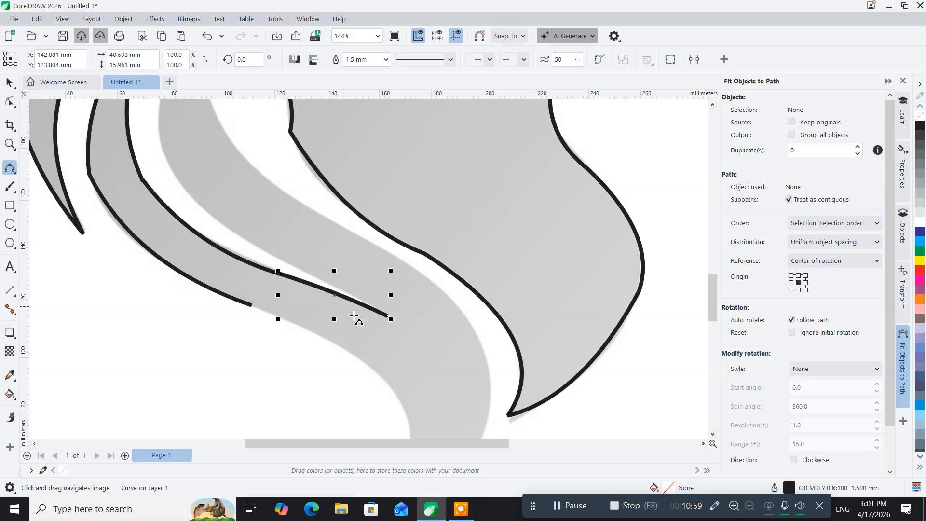
Trace the neighbouring strand's edge from the notch to its pointed top with two 3-point curves, making the path about 87 by 120 mm
{"action": "left_click", "coordinate": [387, 316]}
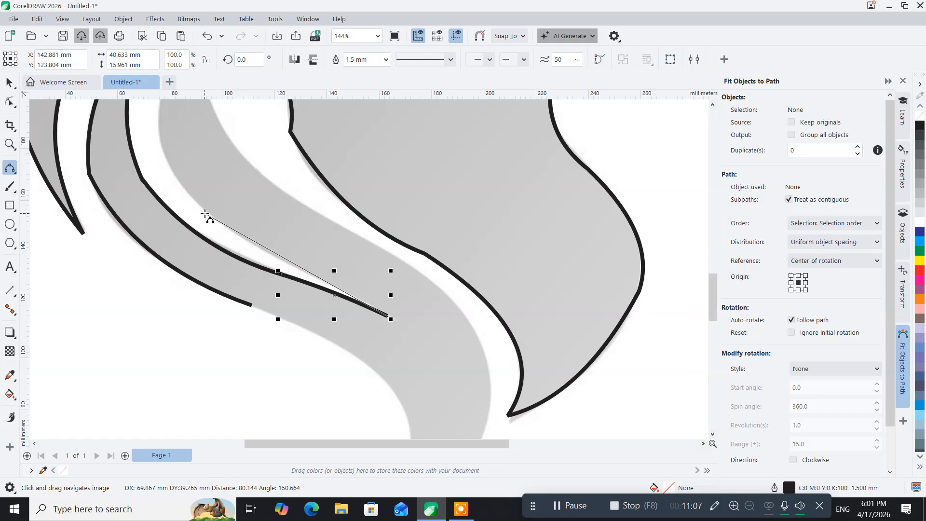
{"action": "left_click", "coordinate": [205, 214]}
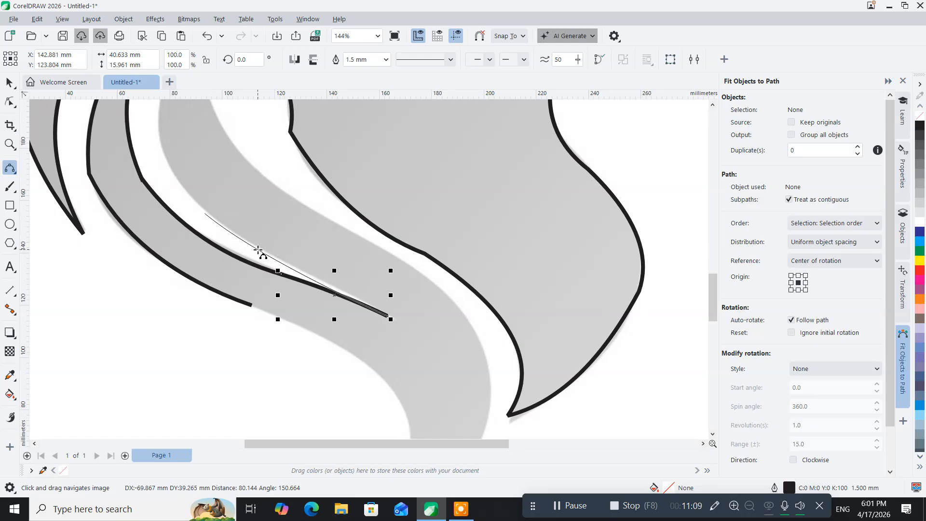
{"action": "mouse_move", "coordinate": [255, 209]}
{"action": "left_mouse_down"}
{"action": "mouse_move", "coordinate": [320, 294]}
{"action": "mouse_move", "coordinate": [366, 382]}
{"action": "mouse_move", "coordinate": [310, 377]}
{"action": "left_mouse_up"}
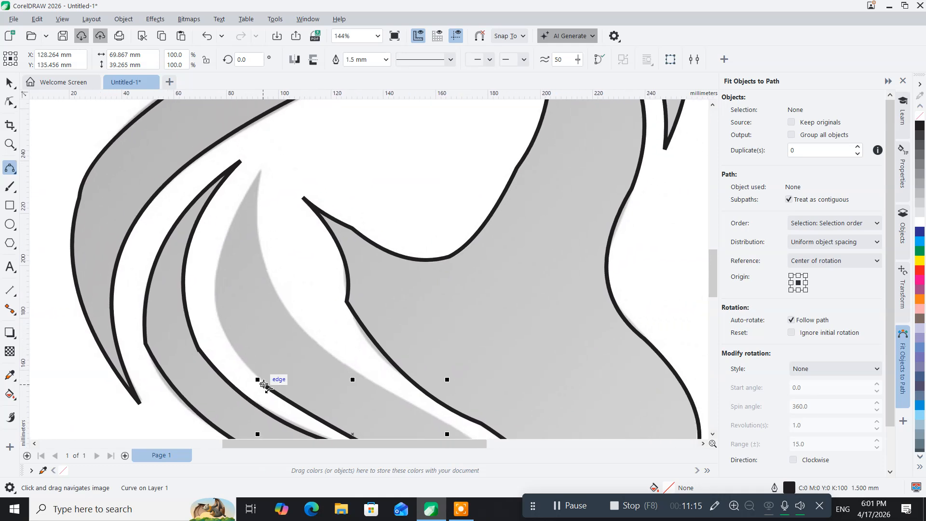
{"action": "mouse_move", "coordinate": [259, 381]}
{"action": "left_mouse_down"}
{"action": "mouse_move", "coordinate": [223, 259]}
{"action": "mouse_move", "coordinate": [260, 172]}
{"action": "mouse_move", "coordinate": [234, 228]}
{"action": "mouse_move", "coordinate": [217, 303]}
{"action": "mouse_move", "coordinate": [136, 242]}
{"action": "mouse_move", "coordinate": [127, 270]}
{"action": "left_mouse_up"}
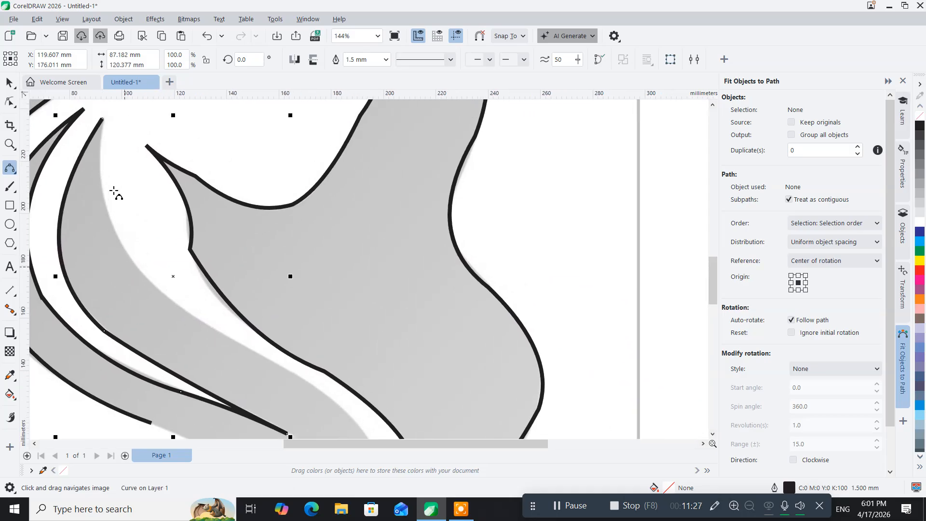
Trace the neighbouring strand's opposite edge down from its pointed top with a 3-point curve spanning about 35 by 77 mm
{"action": "left_click", "coordinate": [109, 139]}
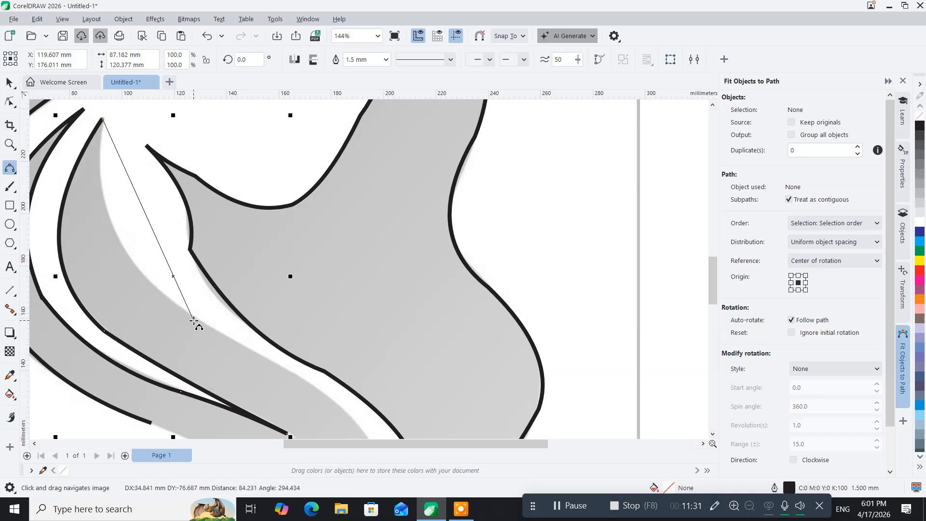
{"action": "left_click_drag", "start_coordinate": [194, 318], "coordinate": [119, 242]}
{"action": "mouse_move", "coordinate": [244, 337]}
{"action": "left_mouse_down"}
{"action": "mouse_move", "coordinate": [253, 310]}
{"action": "mouse_move", "coordinate": [245, 220]}
{"action": "left_mouse_up"}
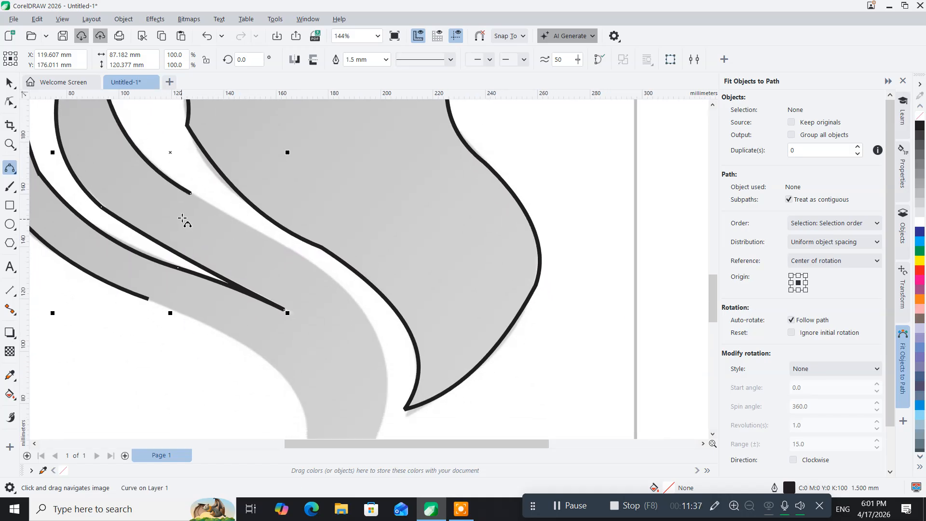
Continue the strand's outer edge down to its pointed lower tip with two 3-point curves, making the path about 76 by 133 mm
{"action": "left_click", "coordinate": [189, 190]}
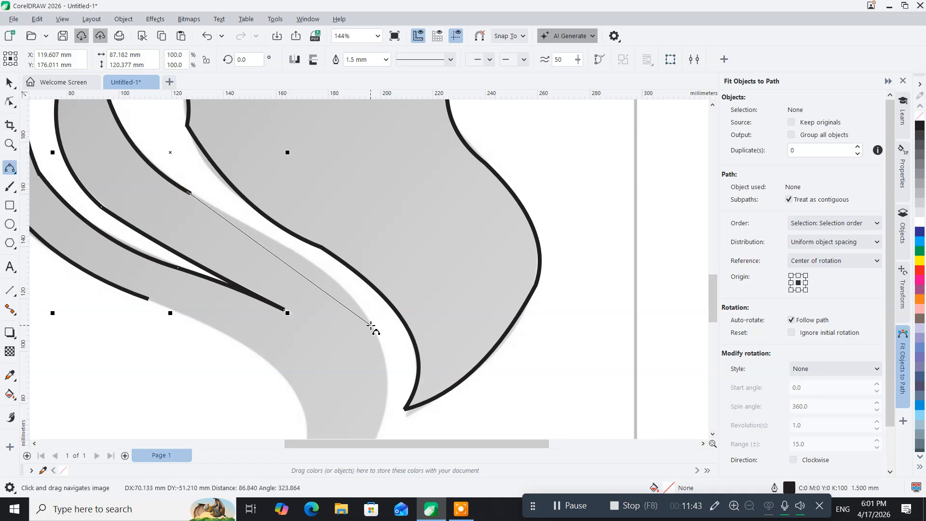
{"action": "left_click_drag", "start_coordinate": [371, 325], "coordinate": [331, 280]}
{"action": "left_click", "coordinate": [331, 281]}
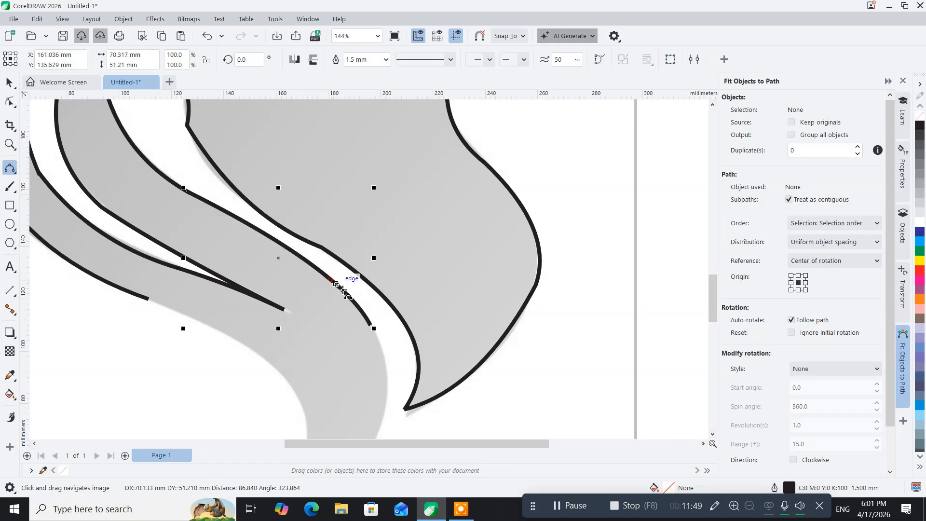
{"action": "left_click_drag", "start_coordinate": [370, 338], "coordinate": [273, 176]}
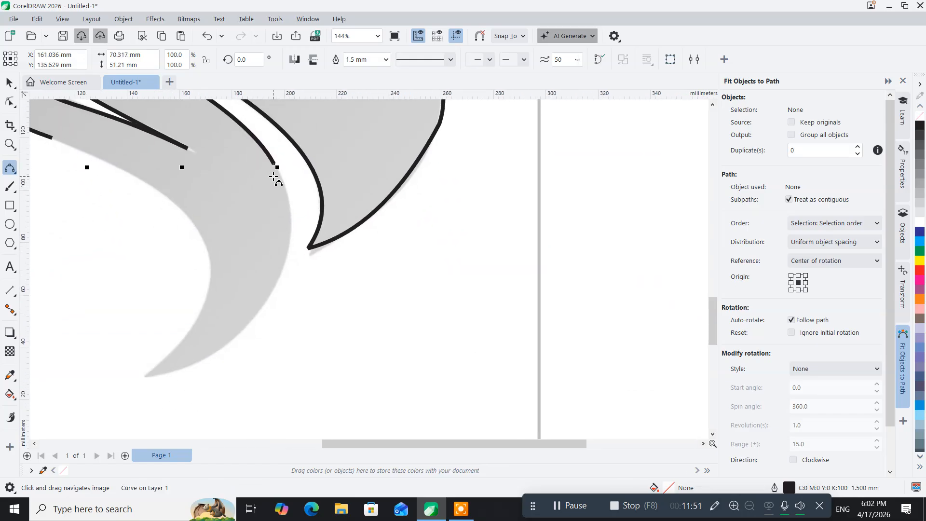
{"action": "left_click", "coordinate": [275, 167]}
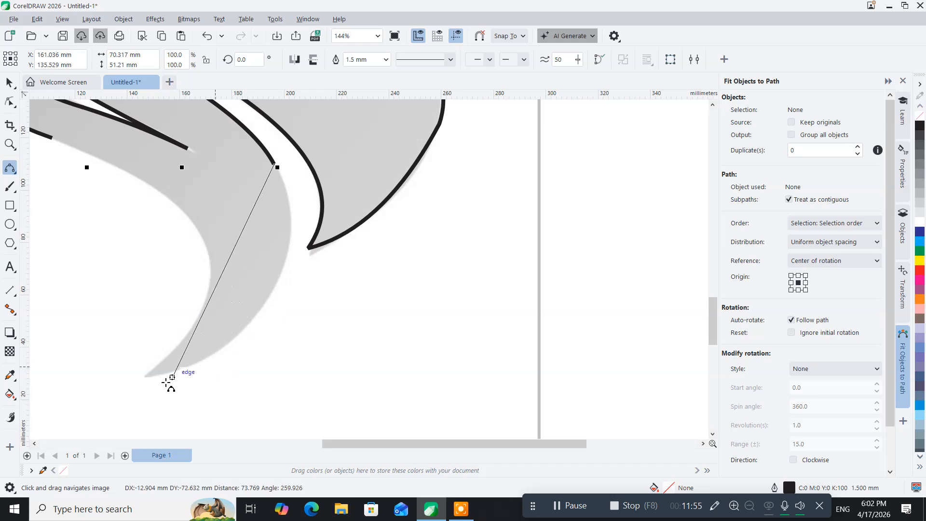
{"action": "left_click_drag", "start_coordinate": [146, 377], "coordinate": [279, 276]}
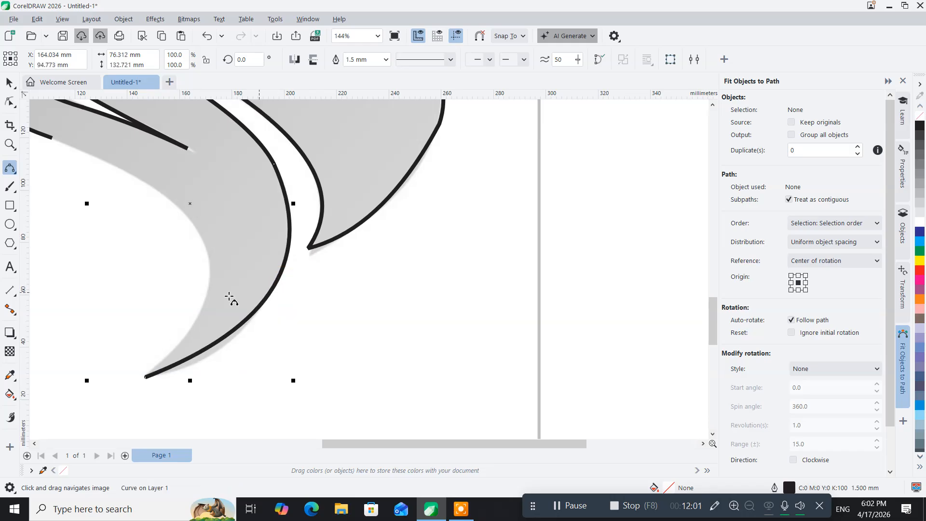
Trace the strand's inner edge from its open end to the pointed lower tip with two 3-point curves, making the path about 60 by 91 mm
{"action": "left_click_drag", "start_coordinate": [151, 265], "coordinate": [320, 319]}
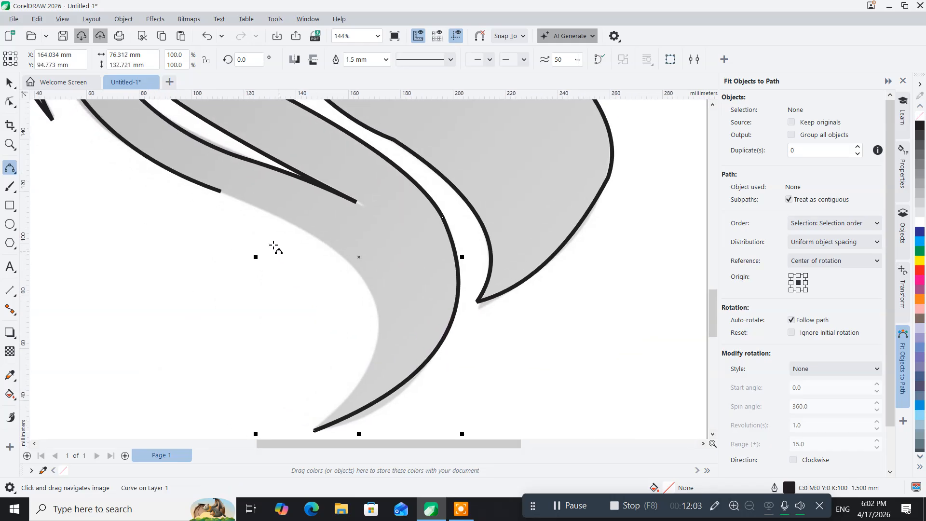
{"action": "left_click", "coordinate": [222, 192]}
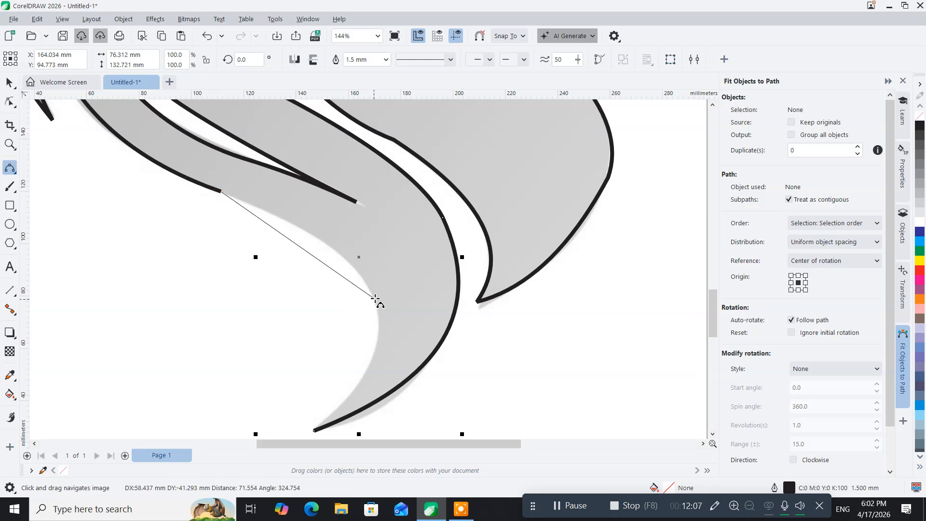
{"action": "left_click", "coordinate": [372, 299]}
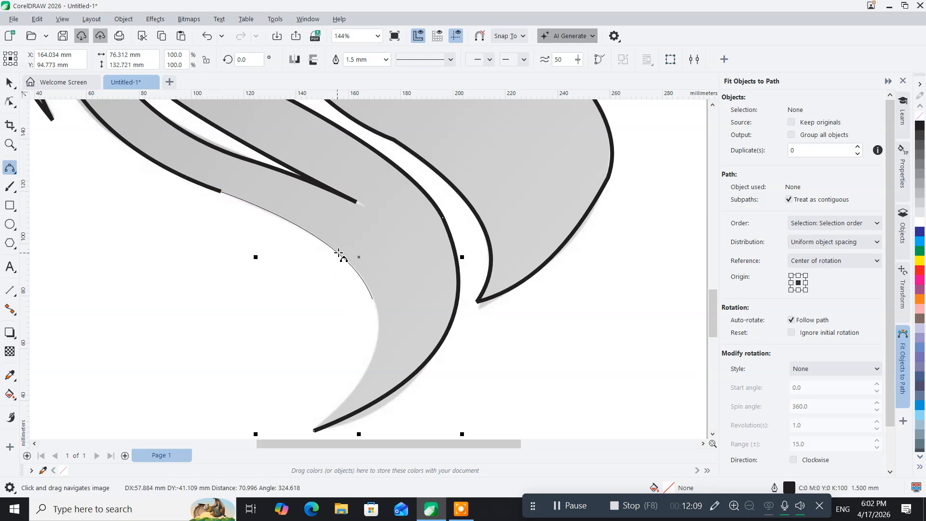
{"action": "left_click", "coordinate": [338, 252]}
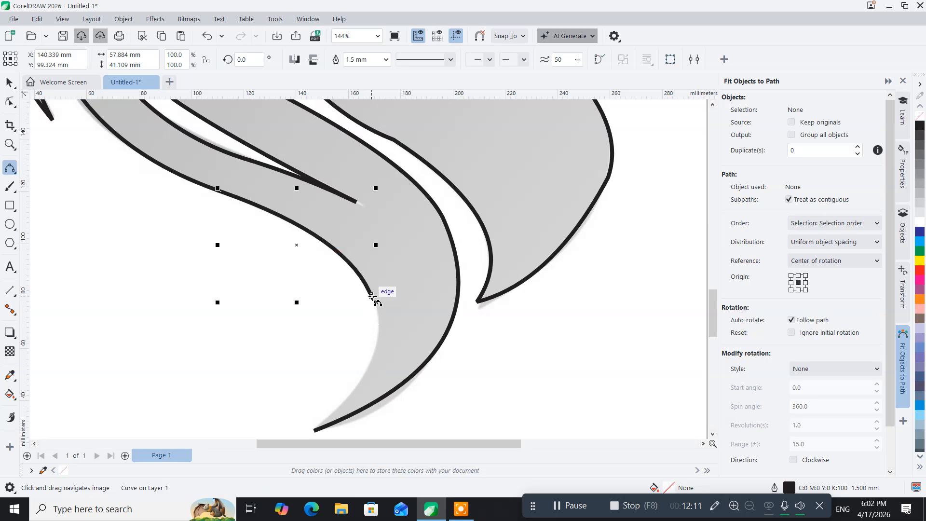
{"action": "left_click", "coordinate": [372, 296]}
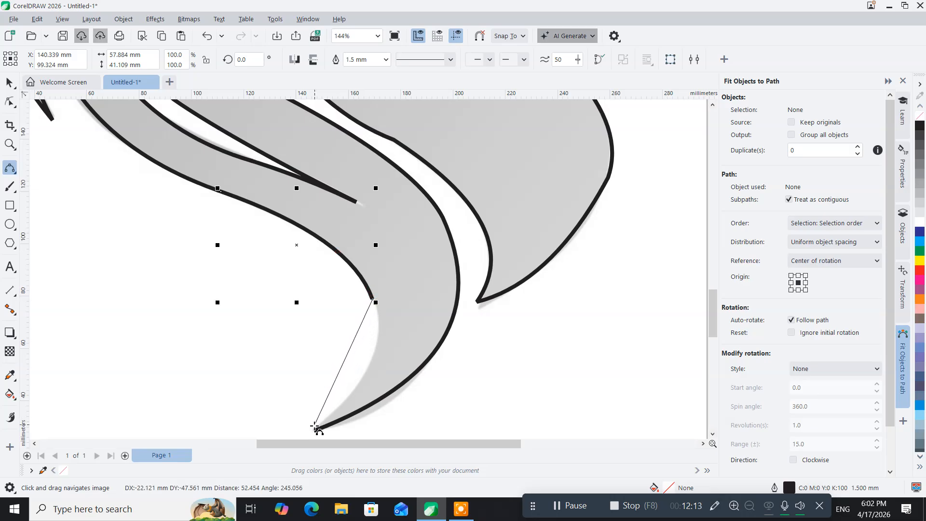
{"action": "left_click_drag", "start_coordinate": [314, 430], "coordinate": [375, 337]}
Unlock all locked objects and delete the grey hair template bitmap, leaving only the traced outlines
{"action": "scroll", "coordinate": [374, 338], "scroll_direction": "down", "scroll_amount": 5}
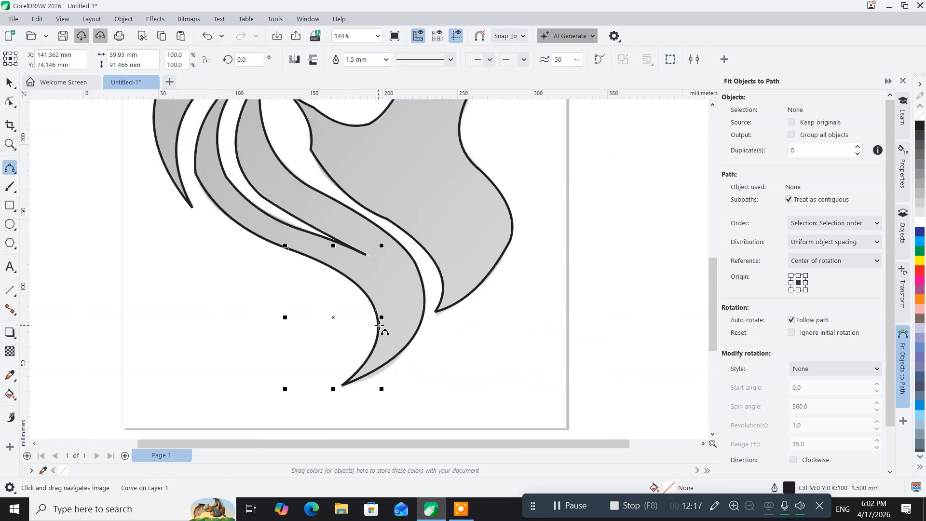
{"action": "left_click_drag", "start_coordinate": [382, 284], "coordinate": [225, 340]}
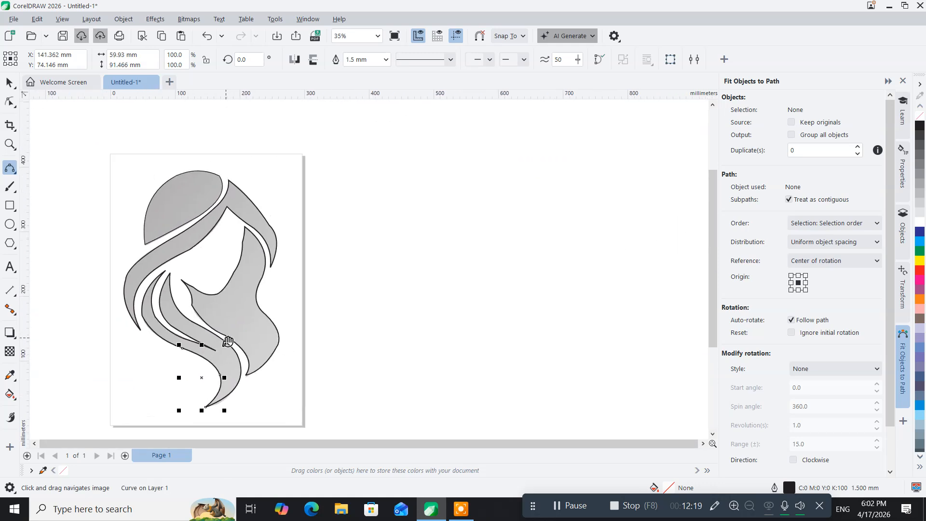
{"action": "left_click", "coordinate": [13, 80]}
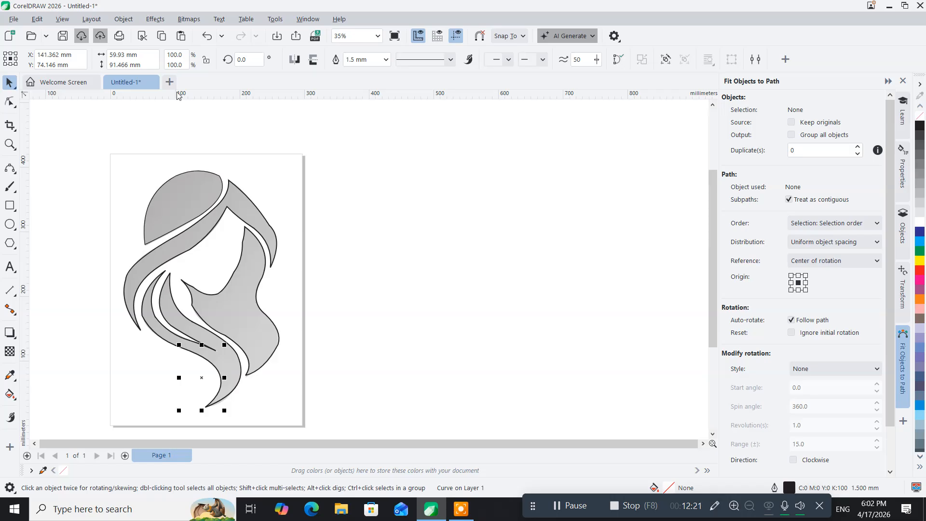
{"action": "left_click", "coordinate": [132, 126]}
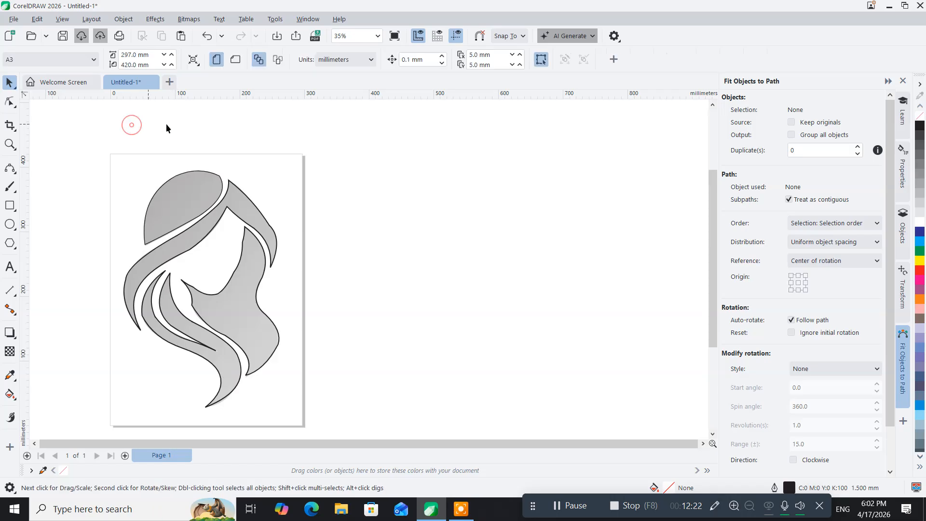
{"action": "left_click", "coordinate": [118, 24]}
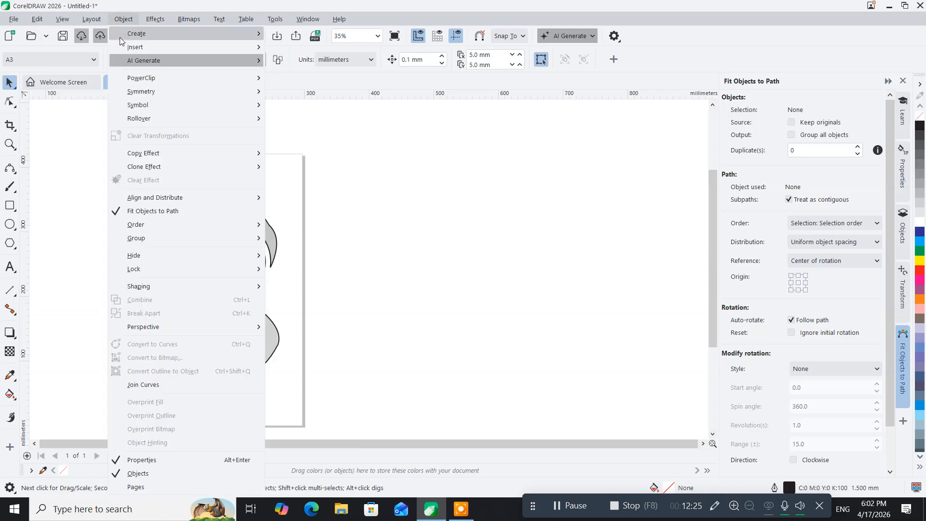
{"action": "mouse_move", "coordinate": [175, 269]}
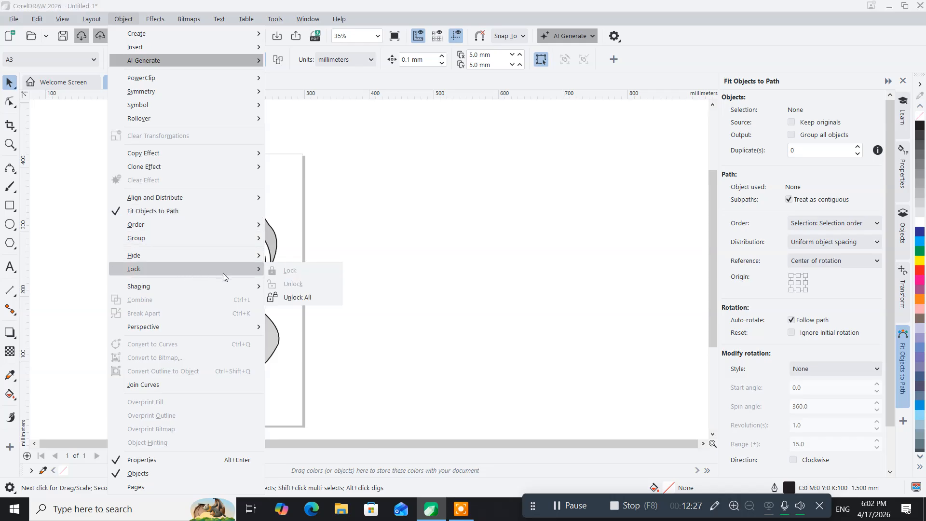
{"action": "left_click", "coordinate": [295, 298]}
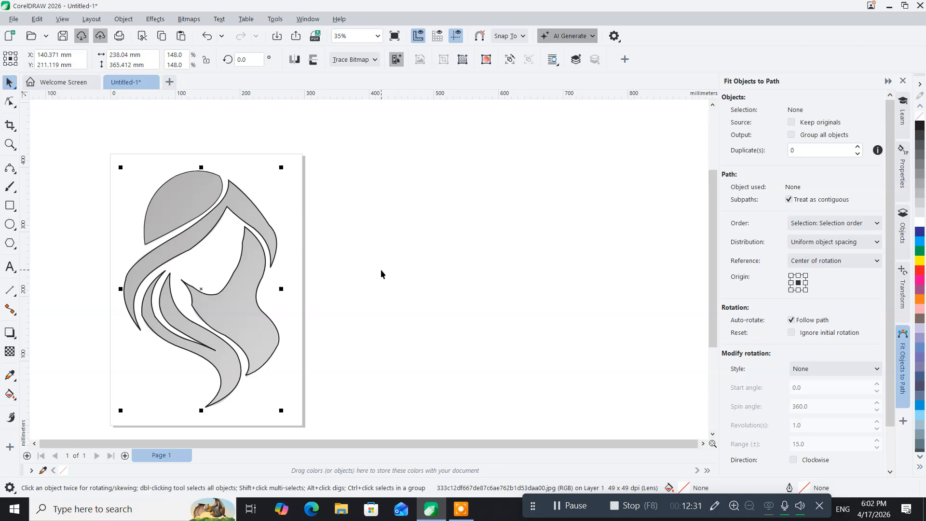
{"action": "key", "text": "Delete"}
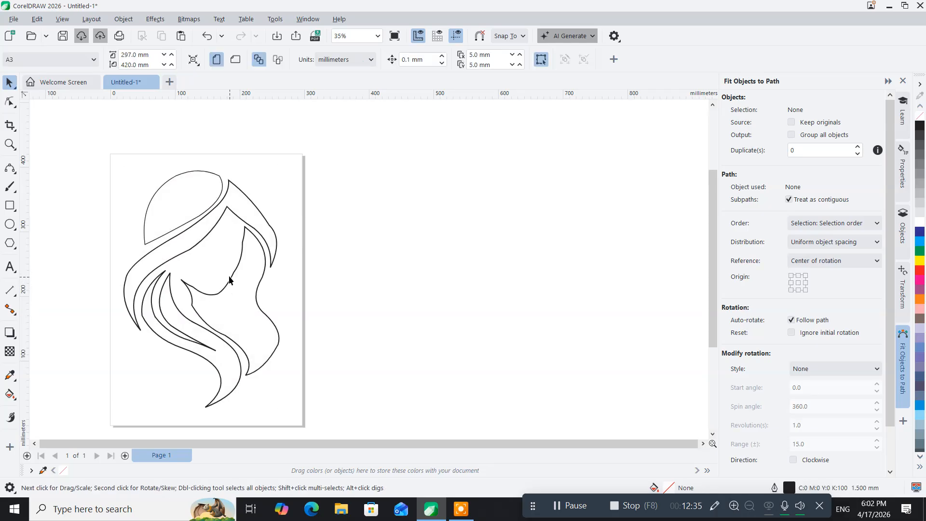
Select the crown outline and all of its nodes with the Shape tool
{"action": "scroll", "coordinate": [183, 230], "scroll_direction": "up", "scroll_amount": 3}
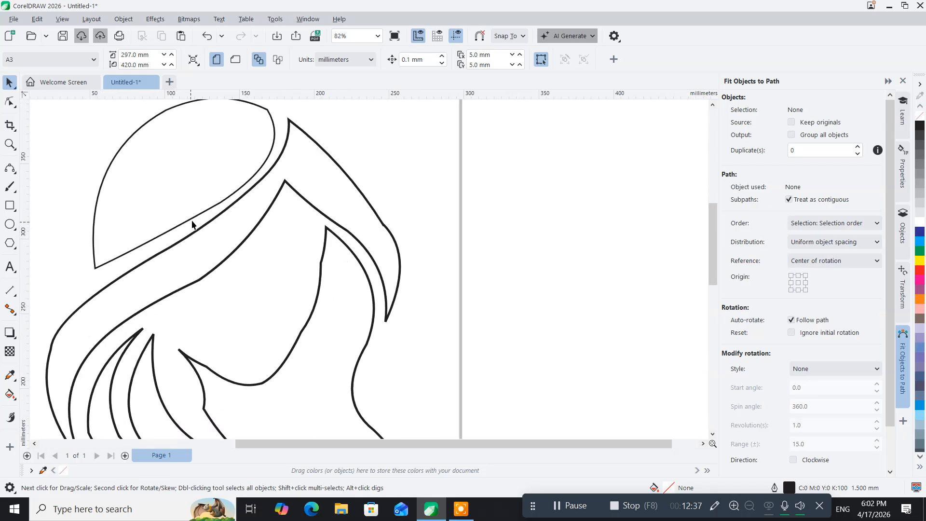
{"action": "left_click_drag", "start_coordinate": [196, 192], "coordinate": [273, 303]}
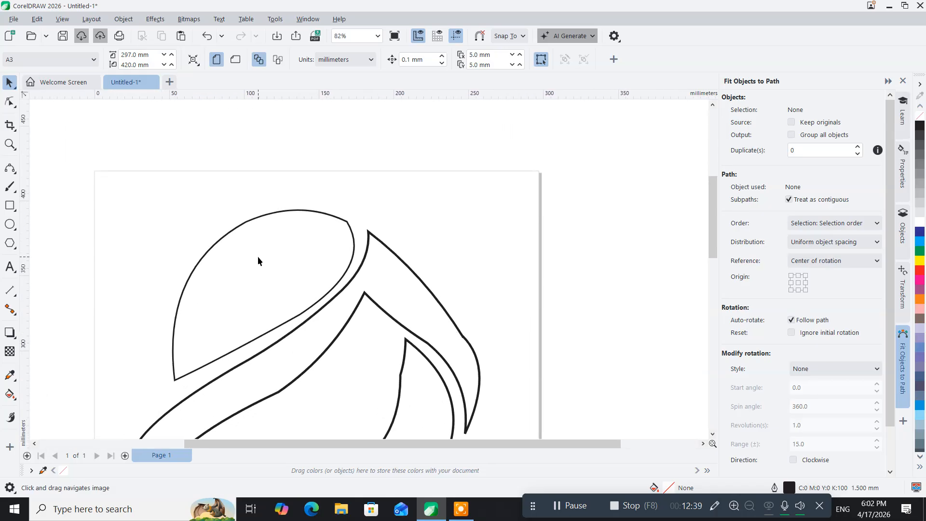
{"action": "scroll", "coordinate": [257, 256], "scroll_direction": "up", "scroll_amount": 1}
{"action": "left_click_drag", "start_coordinate": [241, 283], "coordinate": [245, 224]}
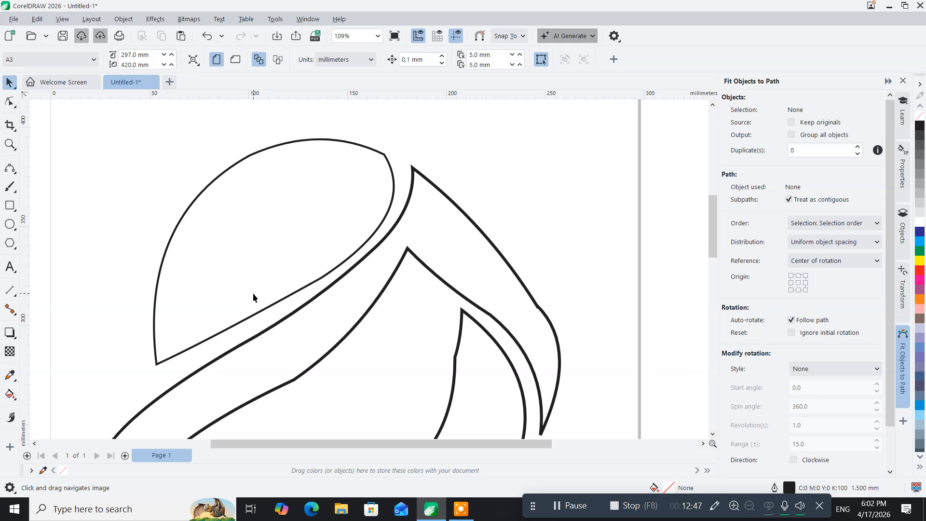
{"action": "left_click", "coordinate": [208, 187]}
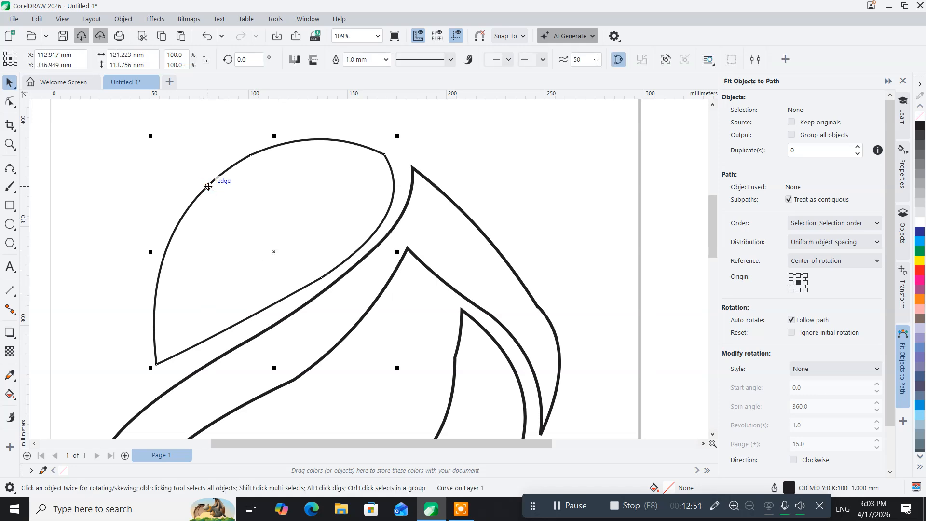
{"action": "scroll", "coordinate": [208, 187], "scroll_direction": "down", "scroll_amount": 3}
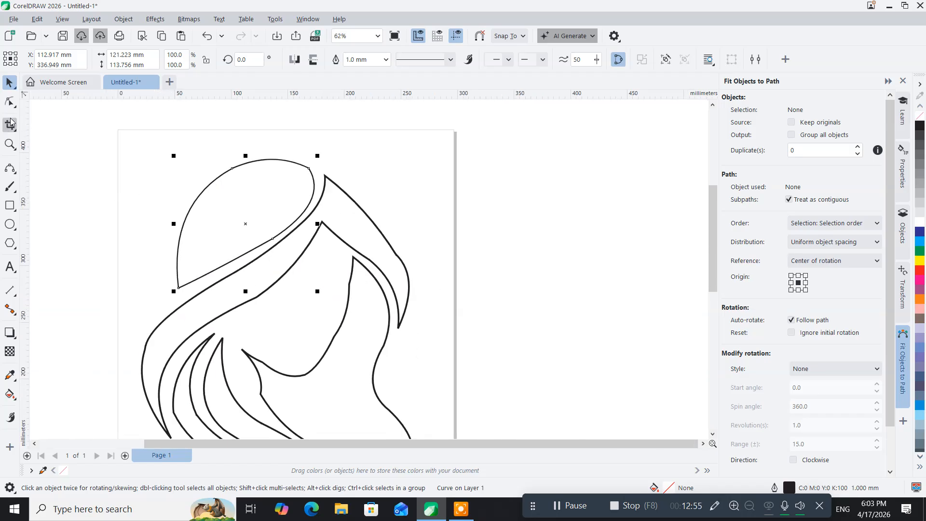
{"action": "left_click", "coordinate": [10, 101]}
{"action": "left_click_drag", "start_coordinate": [121, 138], "coordinate": [293, 224]}
{"action": "left_click_drag", "start_coordinate": [329, 286], "coordinate": [326, 299]}
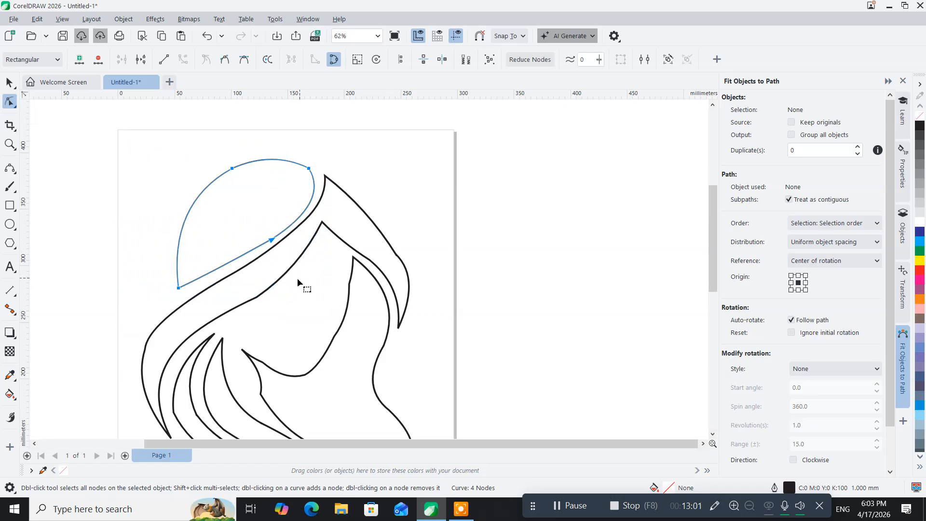
Clear the crown outline's node selection and delete the single node midway along its upper arc to smooth the curve
{"action": "scroll", "coordinate": [189, 297], "scroll_direction": "up", "scroll_amount": 4}
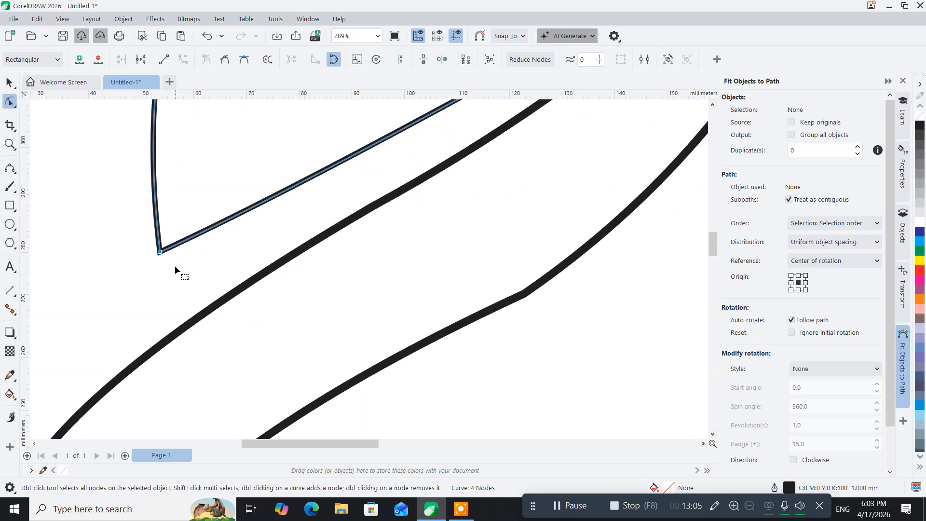
{"action": "scroll", "coordinate": [175, 264], "scroll_direction": "down", "scroll_amount": 3}
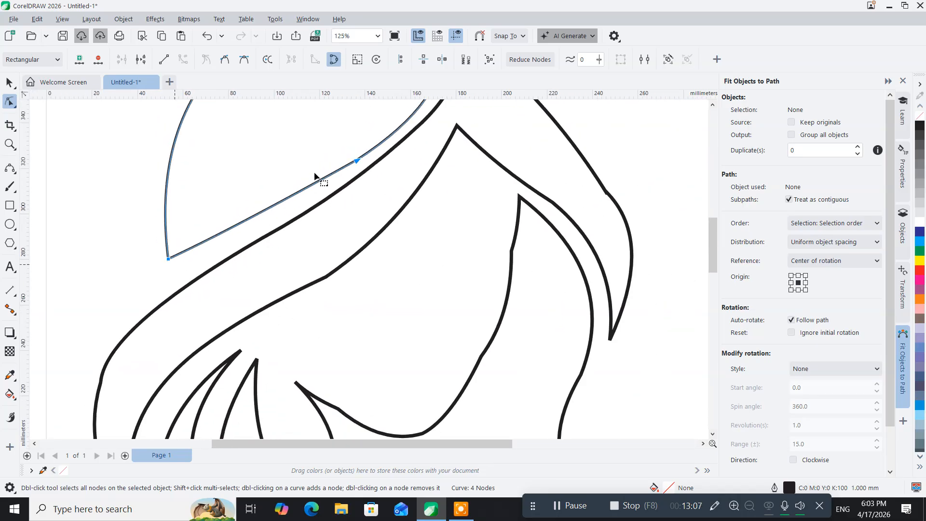
{"action": "left_click_drag", "start_coordinate": [319, 164], "coordinate": [158, 344]}
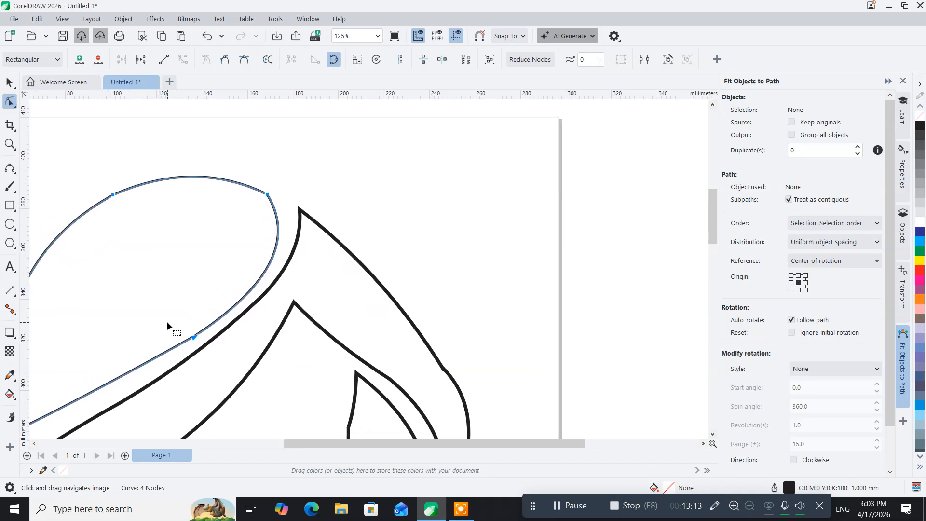
{"action": "left_click_drag", "start_coordinate": [161, 296], "coordinate": [222, 267]}
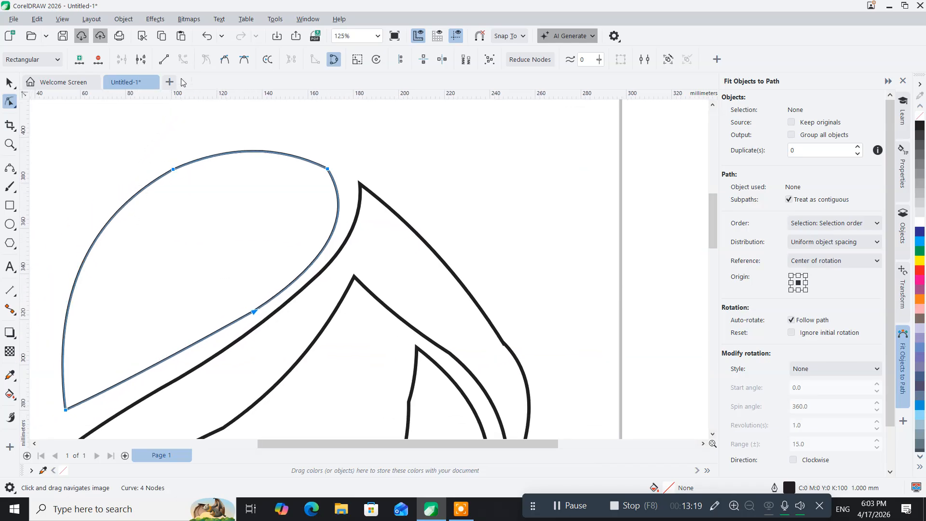
{"action": "left_click", "coordinate": [9, 83]}
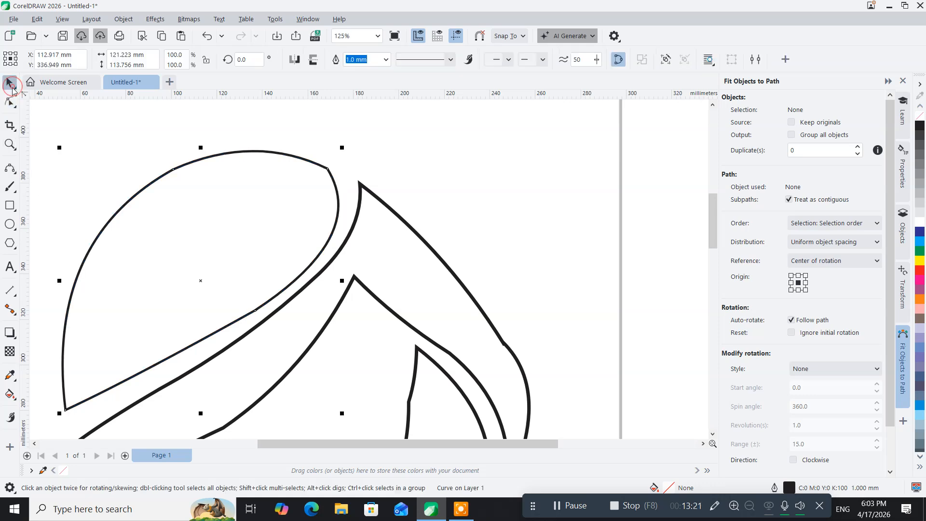
{"action": "left_click", "coordinate": [9, 102]}
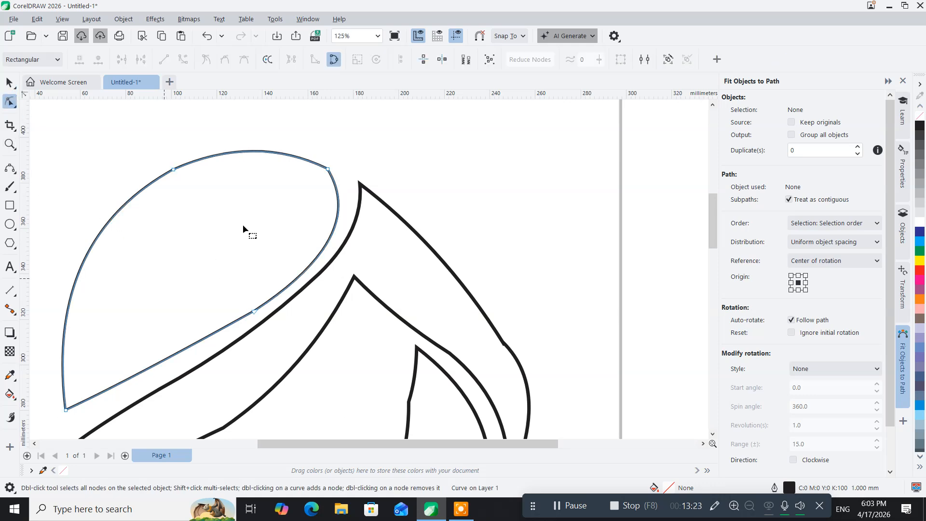
{"action": "scroll", "coordinate": [302, 185], "scroll_direction": "up", "scroll_amount": 5}
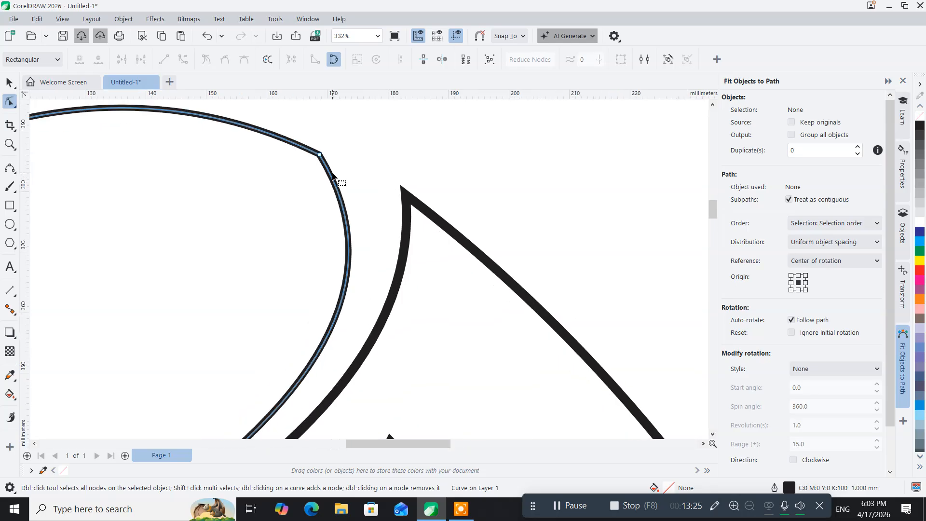
{"action": "scroll", "coordinate": [308, 177], "scroll_direction": "down", "scroll_amount": 3}
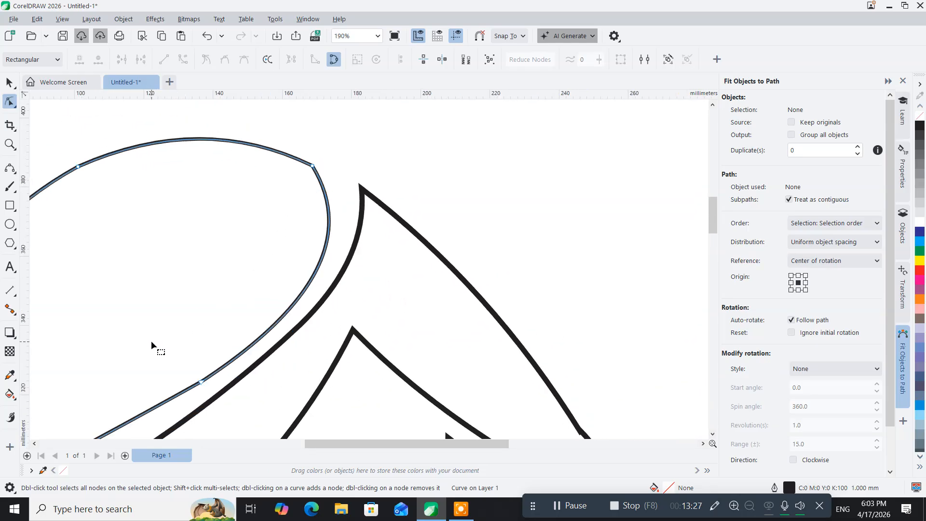
{"action": "left_click_drag", "start_coordinate": [152, 340], "coordinate": [302, 397]}
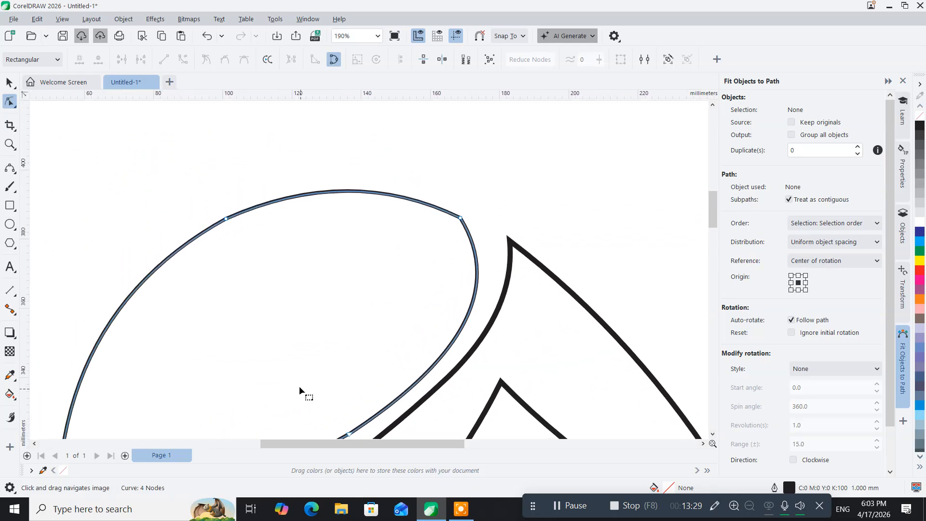
{"action": "left_click", "coordinate": [225, 220]}
{"action": "key", "text": "Delete"}
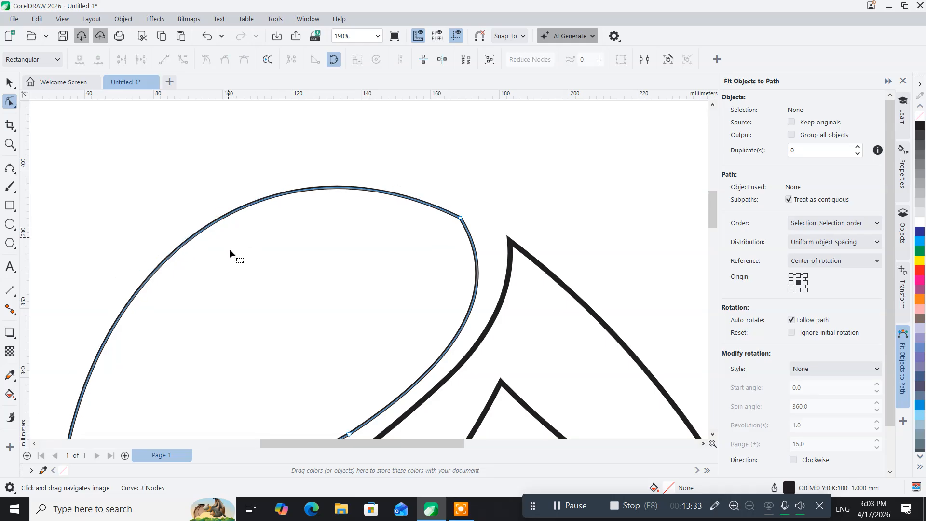
{"action": "scroll", "coordinate": [310, 297], "scroll_direction": "down", "scroll_amount": 5}
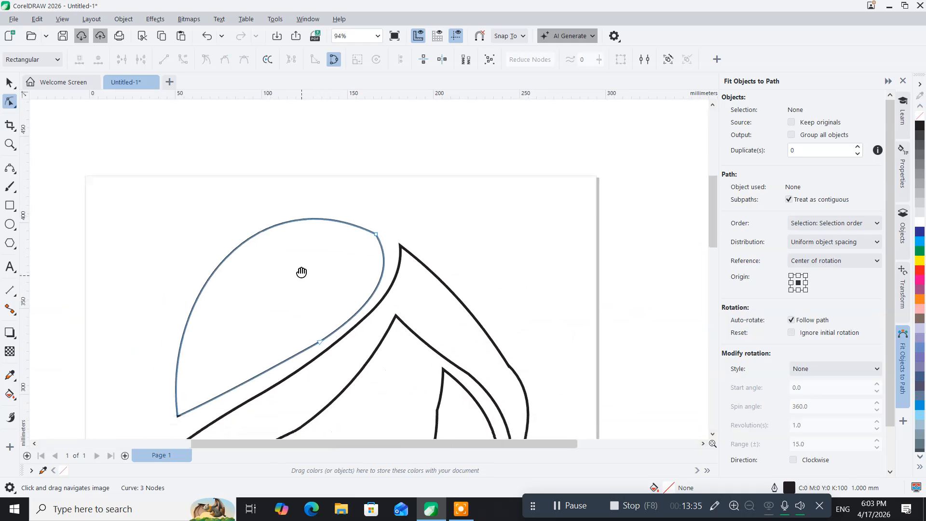
Delete the node midway along the crown outline's lower edge, leaving a single curve between its two end nodes
{"action": "left_click_drag", "start_coordinate": [296, 252], "coordinate": [294, 250]}
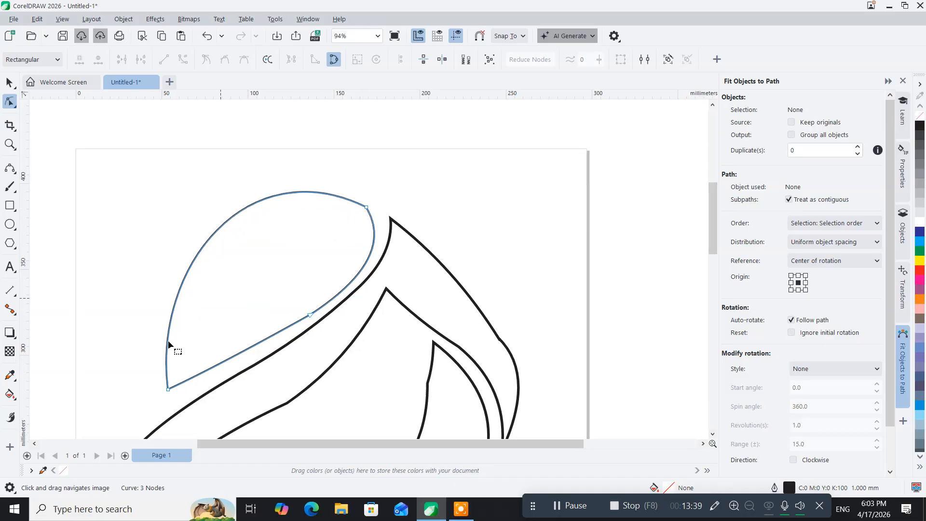
{"action": "left_click_drag", "start_coordinate": [268, 284], "coordinate": [224, 225]}
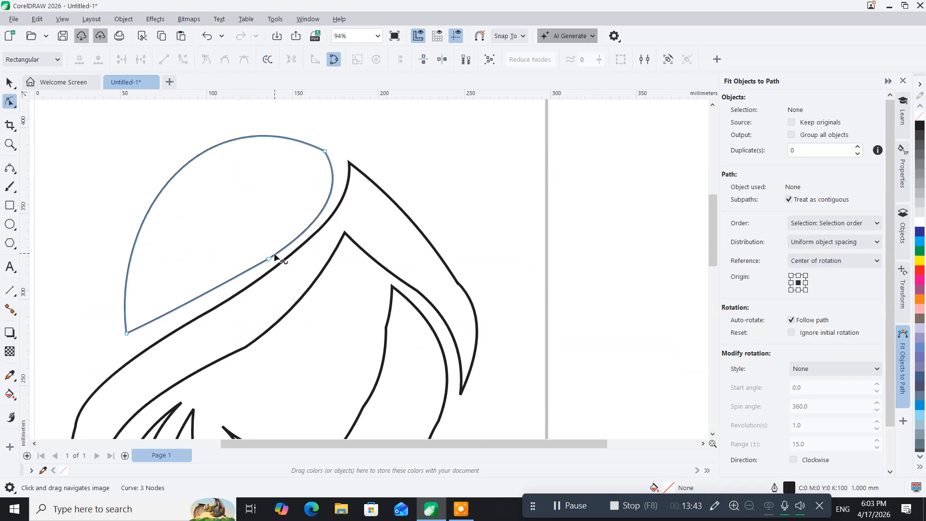
{"action": "scroll", "coordinate": [275, 255], "scroll_direction": "up", "scroll_amount": 2}
{"action": "scroll", "coordinate": [278, 268], "scroll_direction": "down", "scroll_amount": 2}
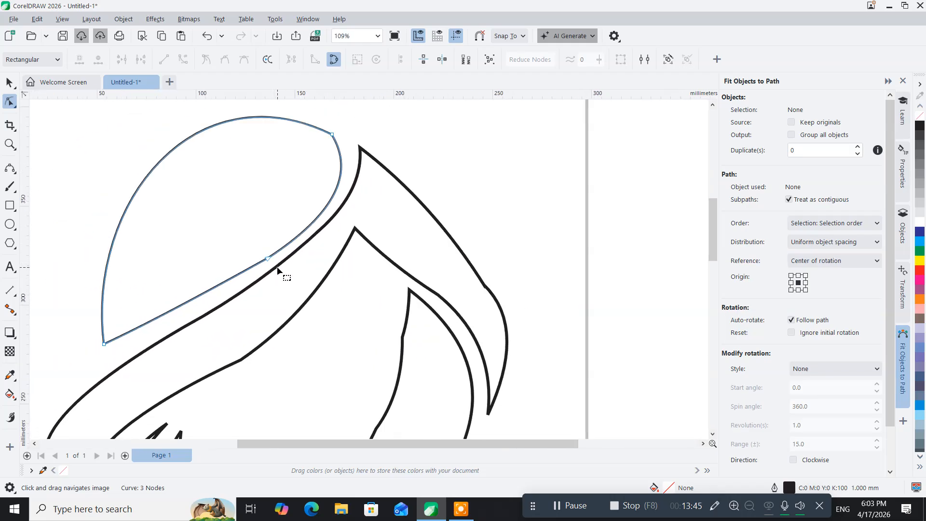
{"action": "left_click_drag", "start_coordinate": [278, 269], "coordinate": [216, 290]}
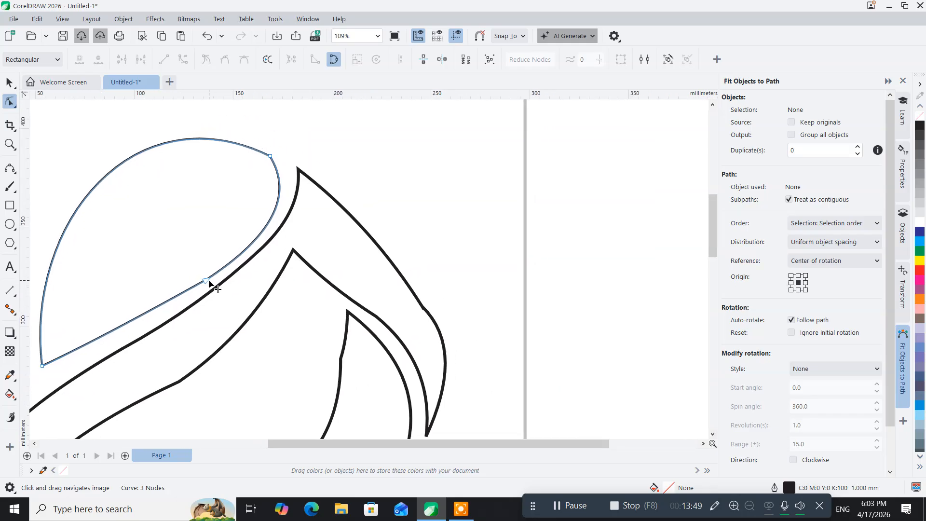
{"action": "double_click", "coordinate": [208, 281]}
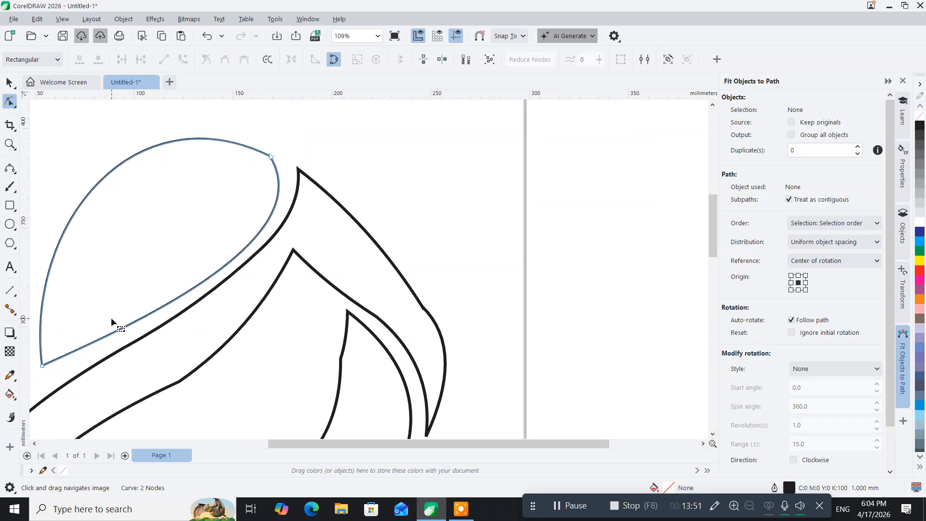
Reshape the crown outline's lower edge into a fuller curve by adjusting the curve handles at its upper-right and lower-left end nodes
{"action": "left_click", "coordinate": [272, 157]}
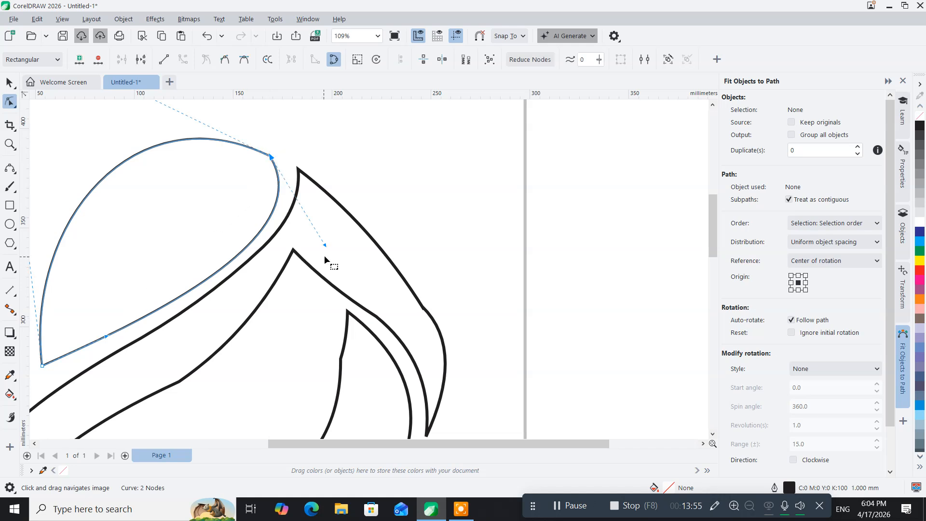
{"action": "left_click_drag", "start_coordinate": [324, 245], "coordinate": [310, 240]}
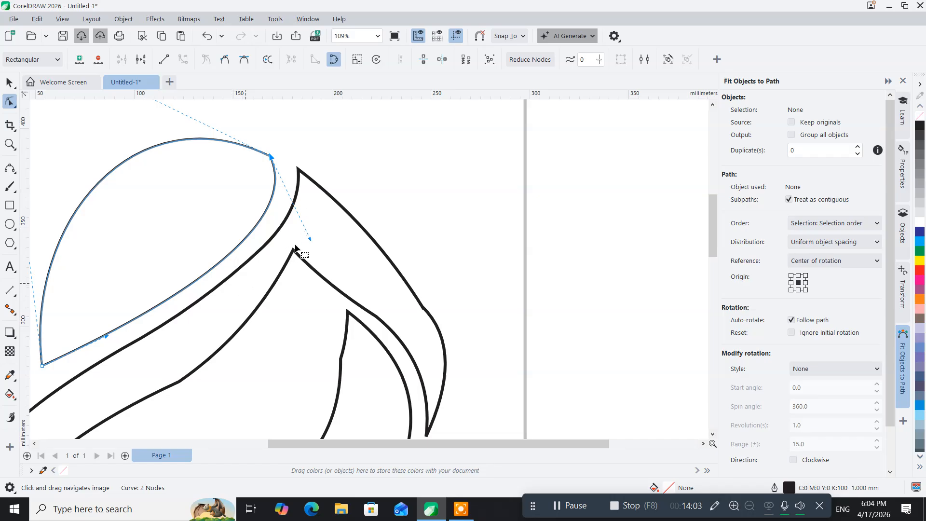
{"action": "left_click_drag", "start_coordinate": [311, 240], "coordinate": [343, 216]}
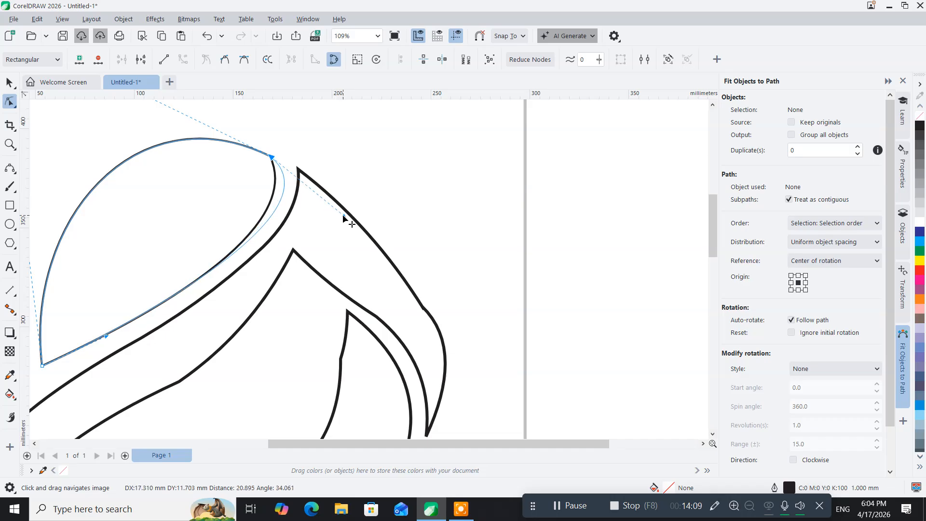
{"action": "left_click_drag", "start_coordinate": [343, 216], "coordinate": [333, 209]}
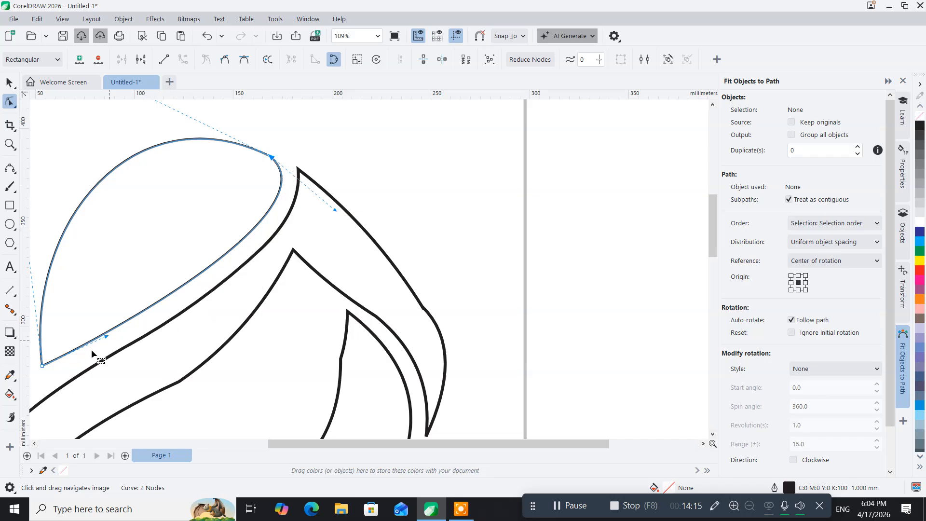
{"action": "left_click_drag", "start_coordinate": [215, 341], "coordinate": [296, 298]}
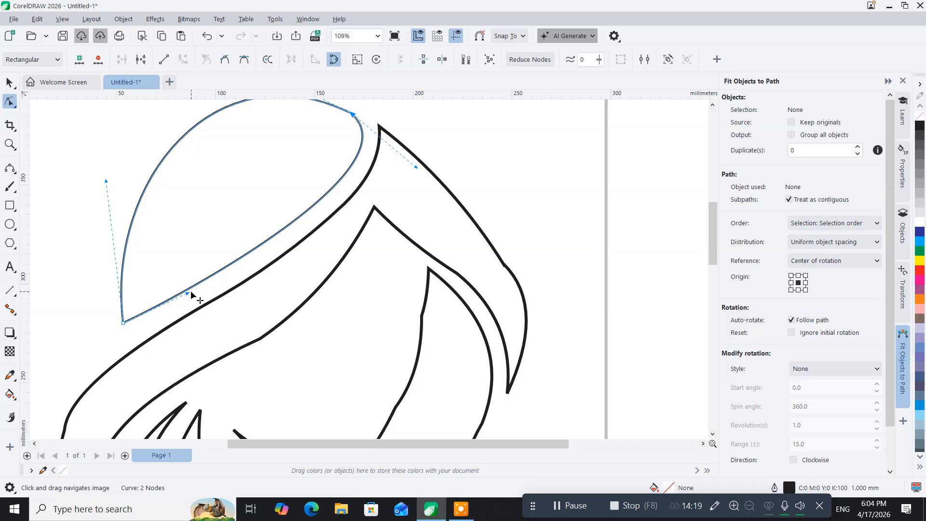
{"action": "left_click_drag", "start_coordinate": [189, 294], "coordinate": [178, 318]}
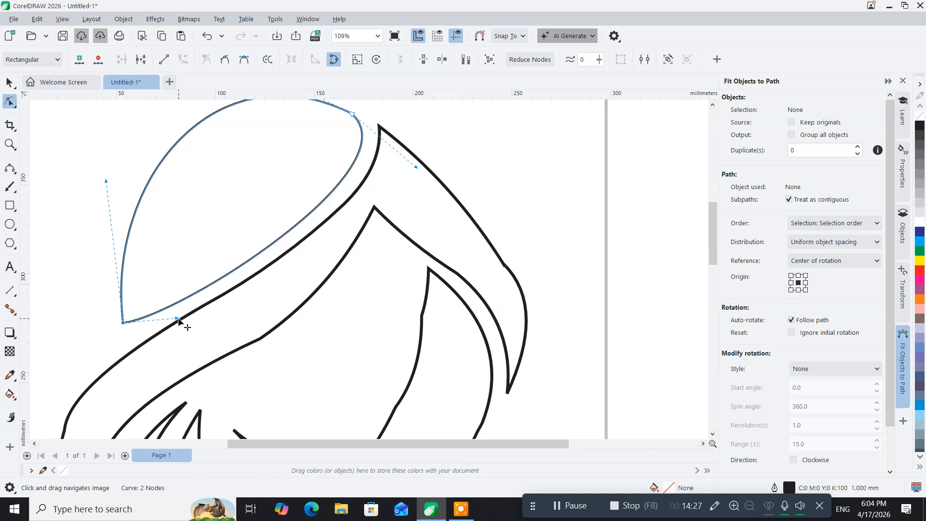
{"action": "scroll", "coordinate": [250, 306], "scroll_direction": "down", "scroll_amount": 2}
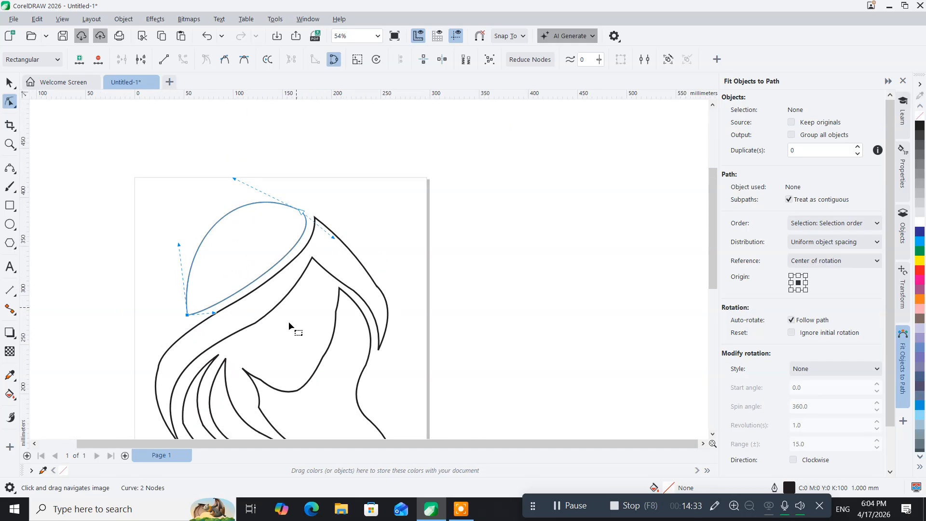
Set the crown shape's outline width to 0.1 mm
{"action": "left_click", "coordinate": [9, 84]}
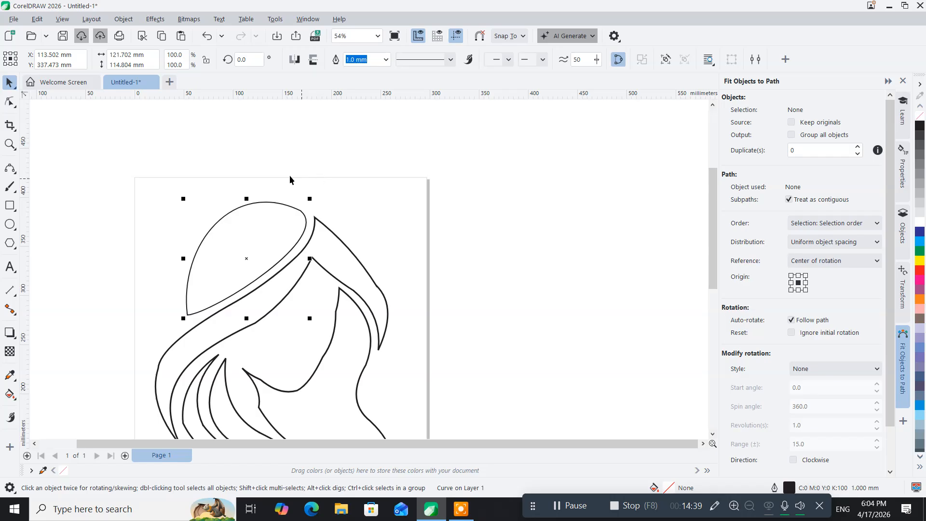
{"action": "left_click", "coordinate": [386, 59]}
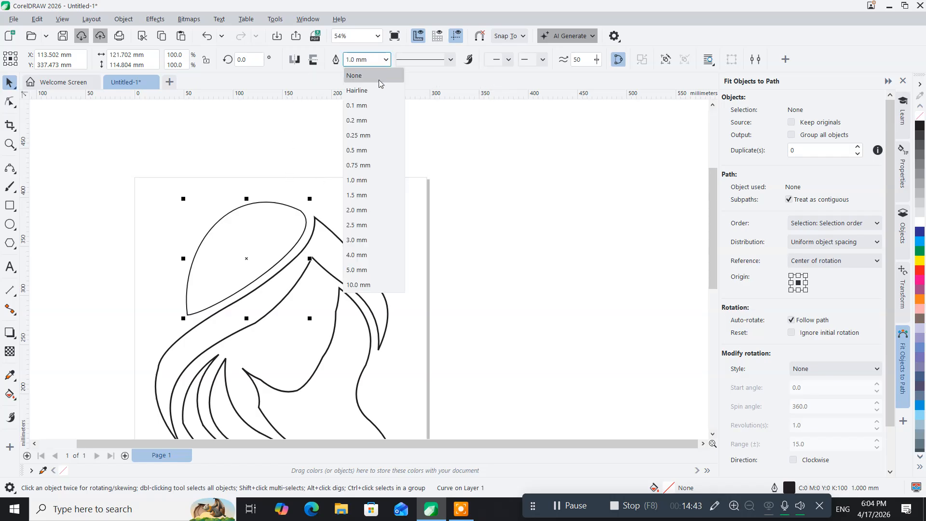
{"action": "left_click", "coordinate": [368, 105]}
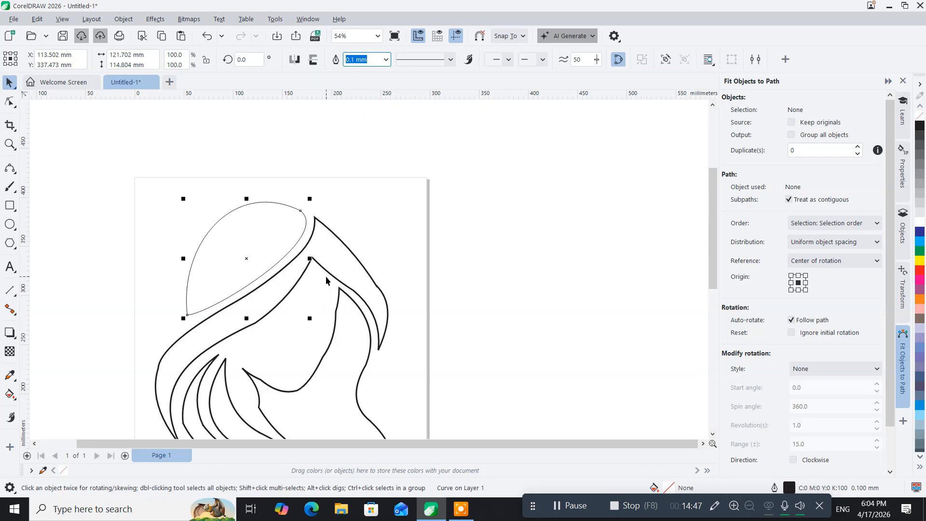
Open the large hair band beside the crown for node editing and delete the outer-edge node just below its upper peak
{"action": "scroll", "coordinate": [316, 291], "scroll_direction": "up", "scroll_amount": 3}
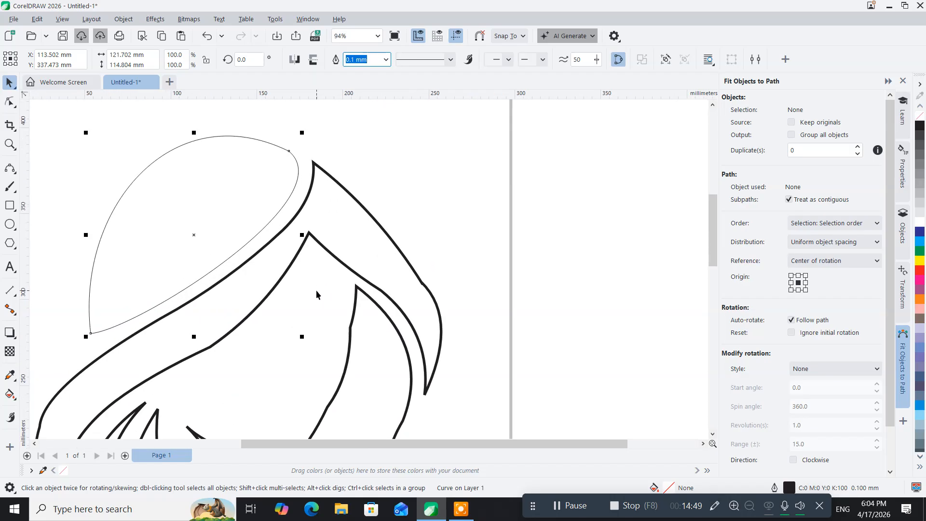
{"action": "left_click", "coordinate": [341, 189]}
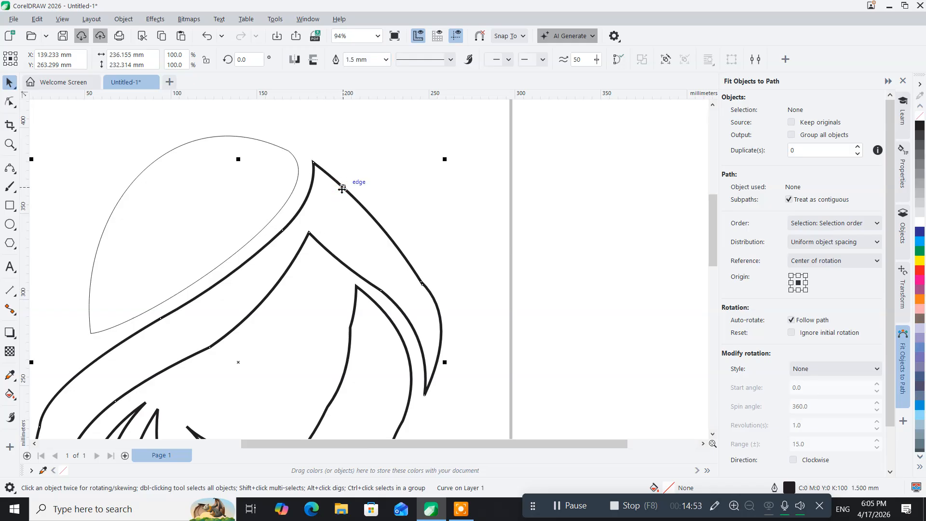
{"action": "scroll", "coordinate": [342, 189], "scroll_direction": "down", "scroll_amount": 3}
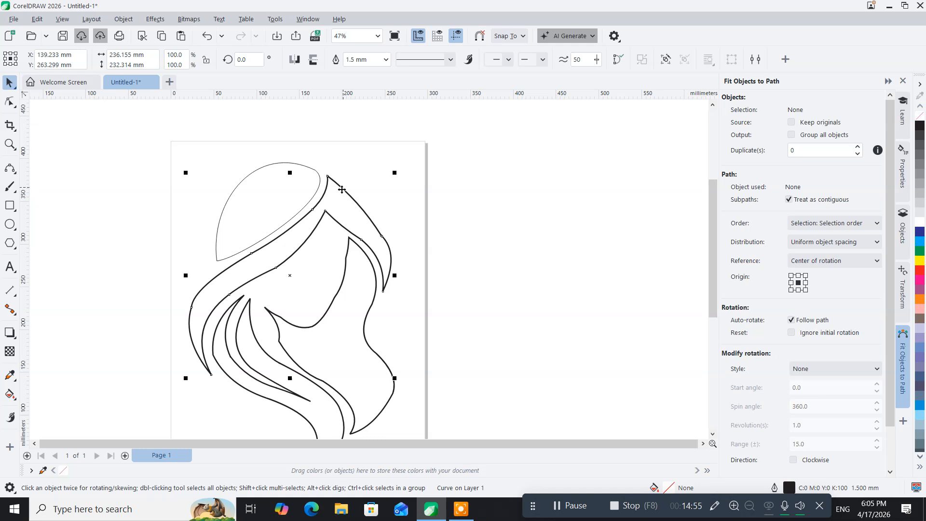
{"action": "left_click", "coordinate": [9, 102]}
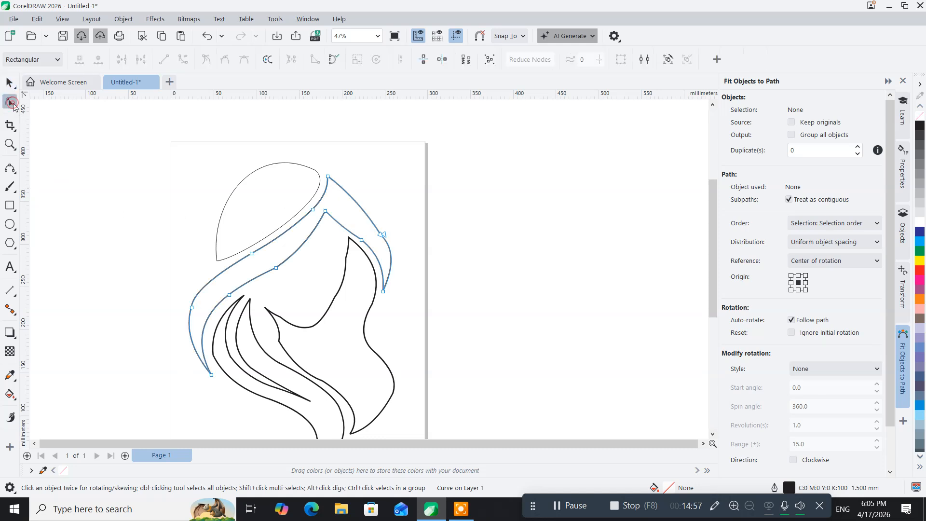
{"action": "scroll", "coordinate": [343, 191], "scroll_direction": "up", "scroll_amount": 3}
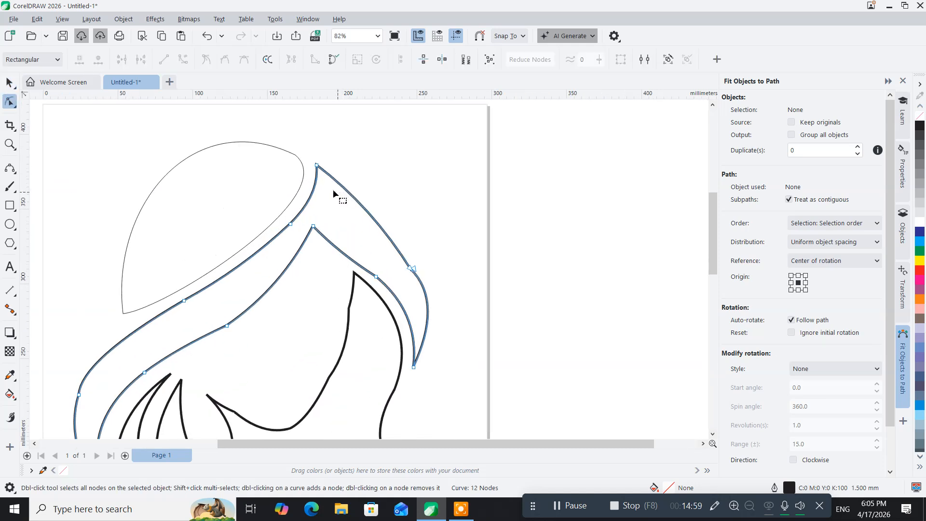
{"action": "scroll", "coordinate": [325, 180], "scroll_direction": "up", "scroll_amount": 3}
{"action": "scroll", "coordinate": [318, 176], "scroll_direction": "down", "scroll_amount": 1}
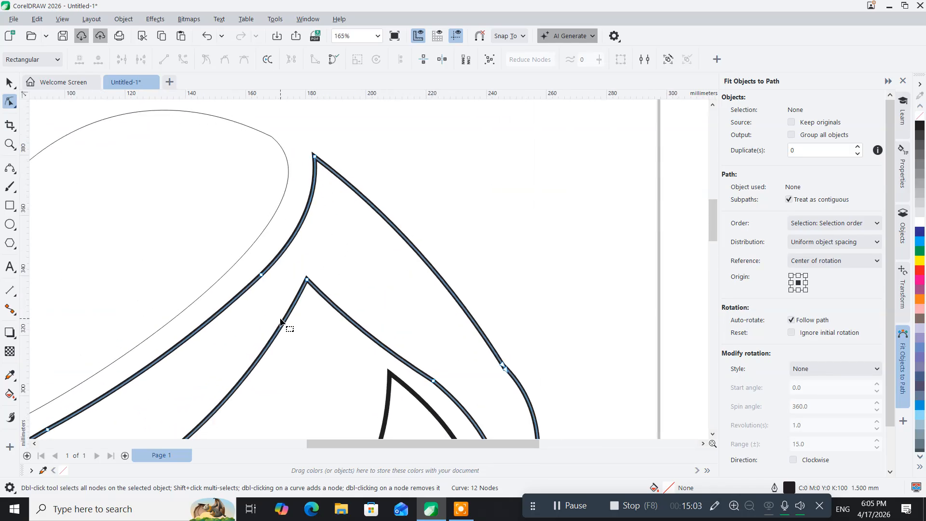
{"action": "scroll", "coordinate": [284, 320], "scroll_direction": "down", "scroll_amount": 2}
{"action": "left_click_drag", "start_coordinate": [285, 320], "coordinate": [360, 228]}
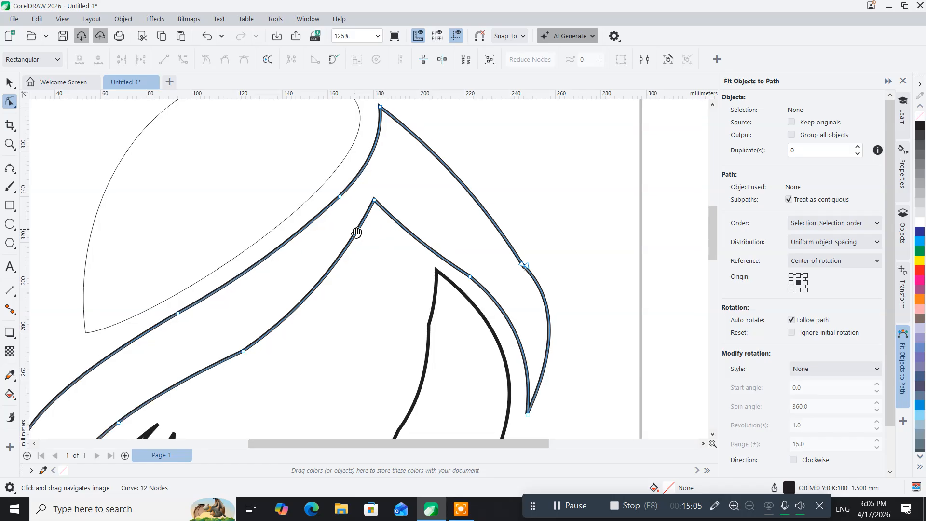
{"action": "double_click", "coordinate": [340, 198]}
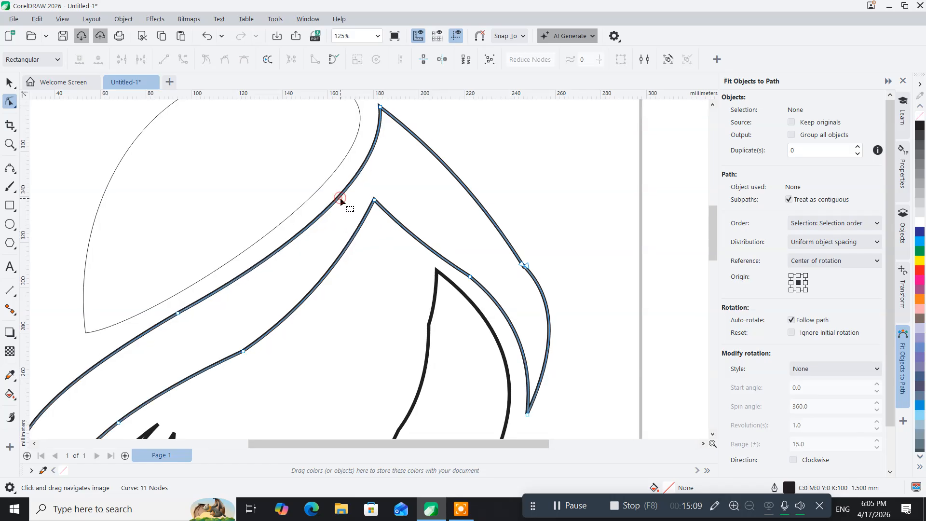
Delete the node on the hair band's outer edge where it bends down toward the lower-left tip
{"action": "left_click_drag", "start_coordinate": [344, 225], "coordinate": [335, 261]}
{"action": "mouse_move", "coordinate": [240, 347]}
{"action": "left_mouse_down"}
{"action": "mouse_move", "coordinate": [341, 268]}
{"action": "mouse_move", "coordinate": [380, 224]}
{"action": "left_mouse_up"}
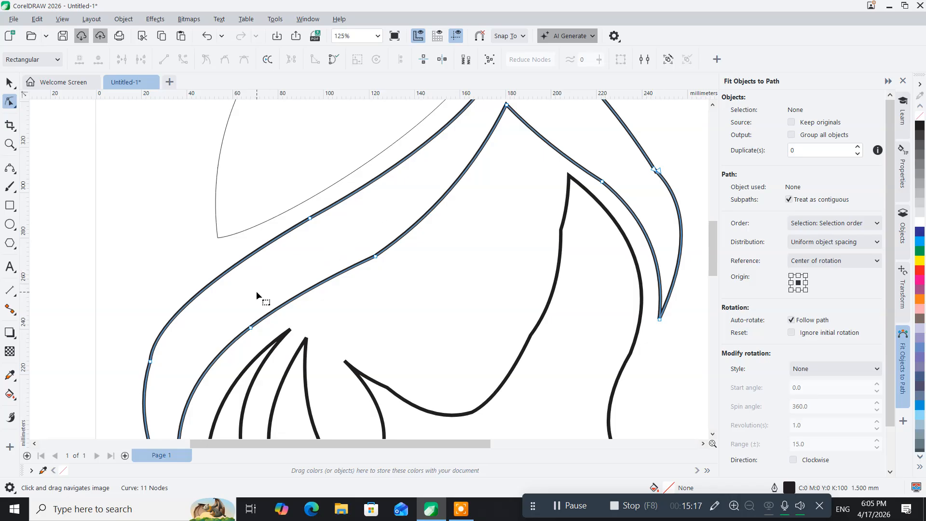
{"action": "left_click_drag", "start_coordinate": [257, 291], "coordinate": [330, 242]}
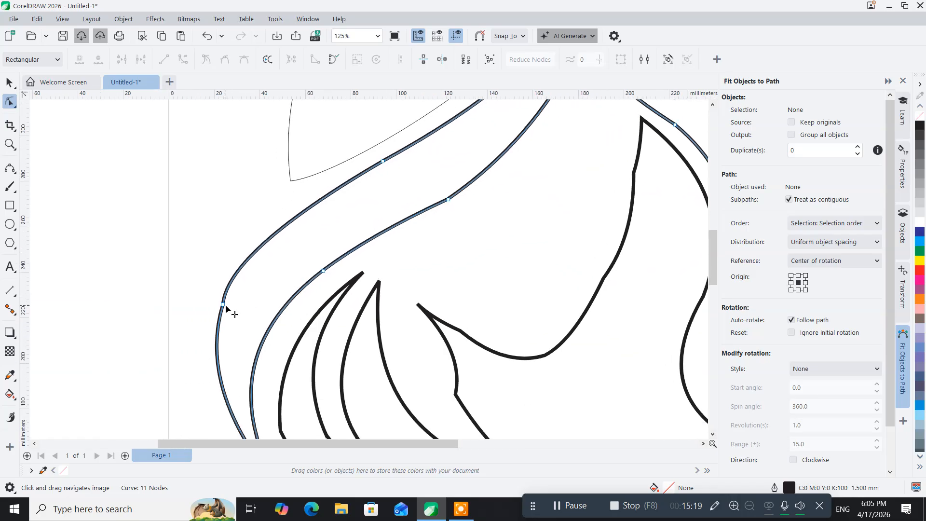
{"action": "key", "text": "Delete"}
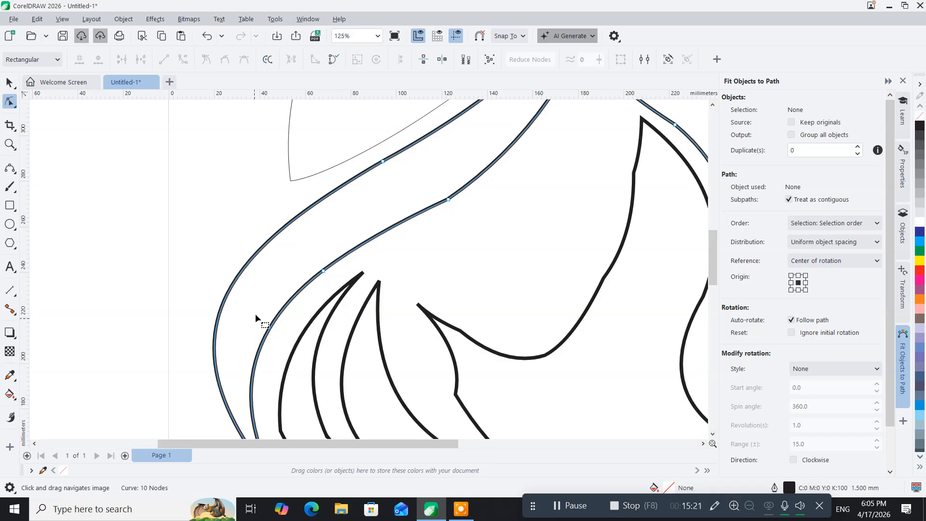
Bulge the hair band's outer left curve slightly outward by extending the curve handle of the node above the bend
{"action": "scroll", "coordinate": [256, 314], "scroll_direction": "down", "scroll_amount": 2}
{"action": "mouse_move", "coordinate": [285, 265]}
{"action": "left_mouse_down"}
{"action": "mouse_move", "coordinate": [201, 314]}
{"action": "mouse_move", "coordinate": [178, 284]}
{"action": "left_mouse_up"}
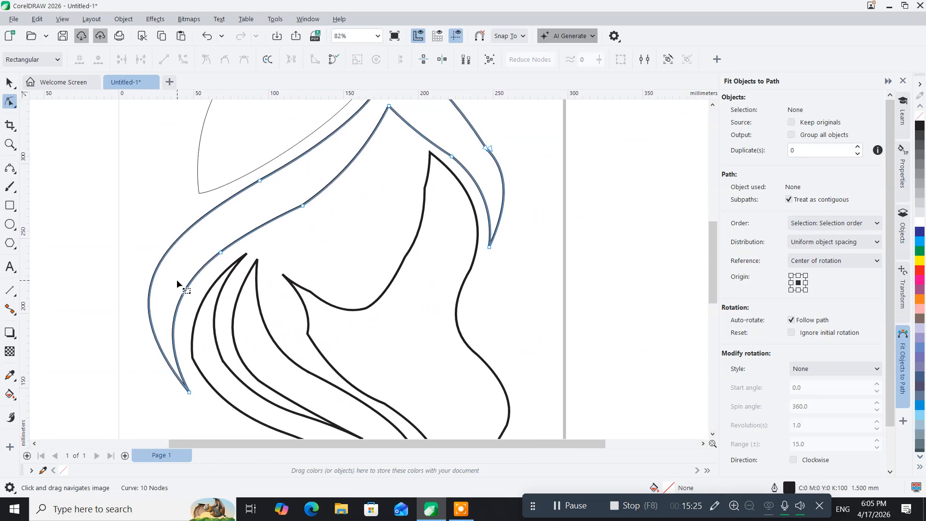
{"action": "left_click", "coordinate": [190, 393]}
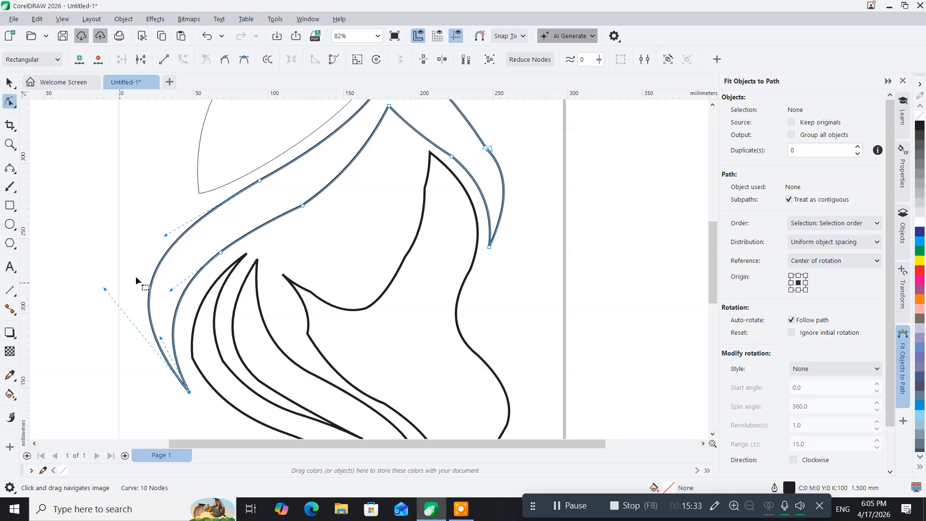
{"action": "left_click_drag", "start_coordinate": [166, 236], "coordinate": [146, 244]}
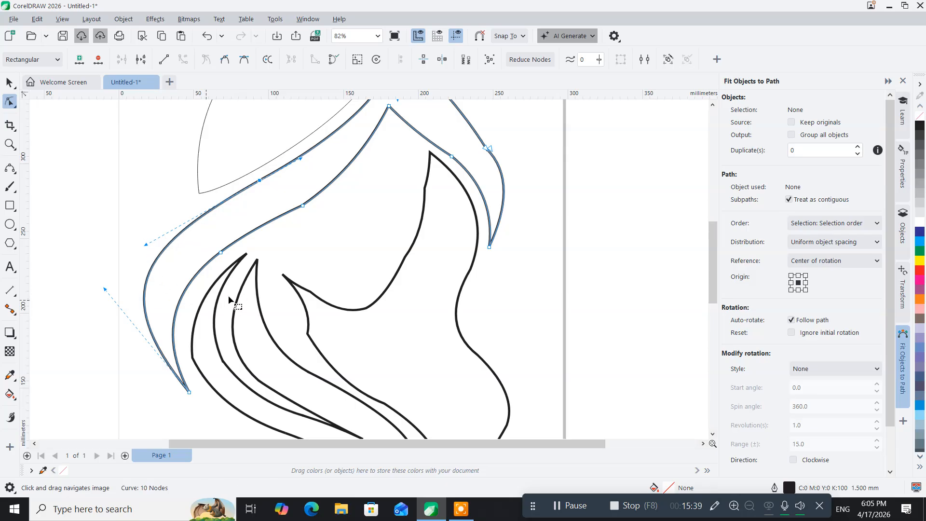
Delete the remaining node midway along the hair band's outer edge, below the crown, so one curve joins peak and lower tip
{"action": "left_click_drag", "start_coordinate": [263, 275], "coordinate": [137, 365]}
{"action": "scroll", "coordinate": [187, 251], "scroll_direction": "up", "scroll_amount": 2}
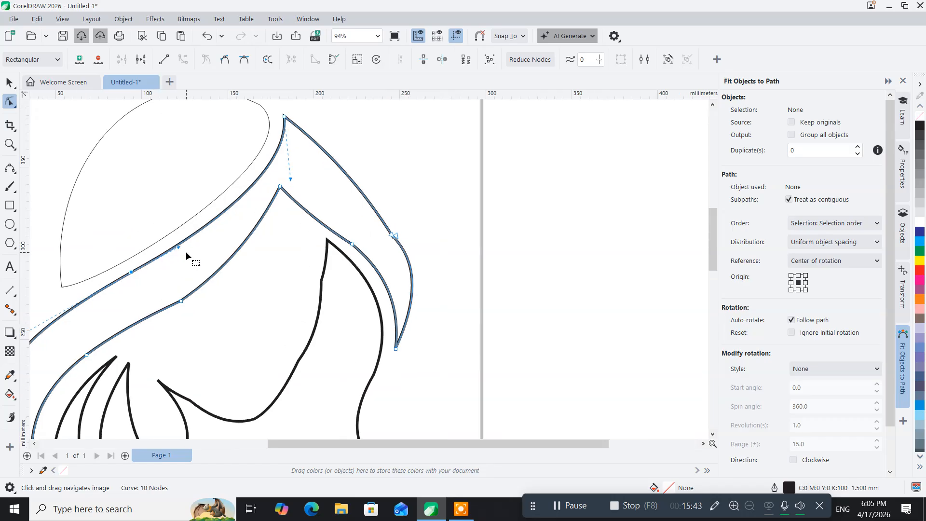
{"action": "left_click", "coordinate": [138, 285]}
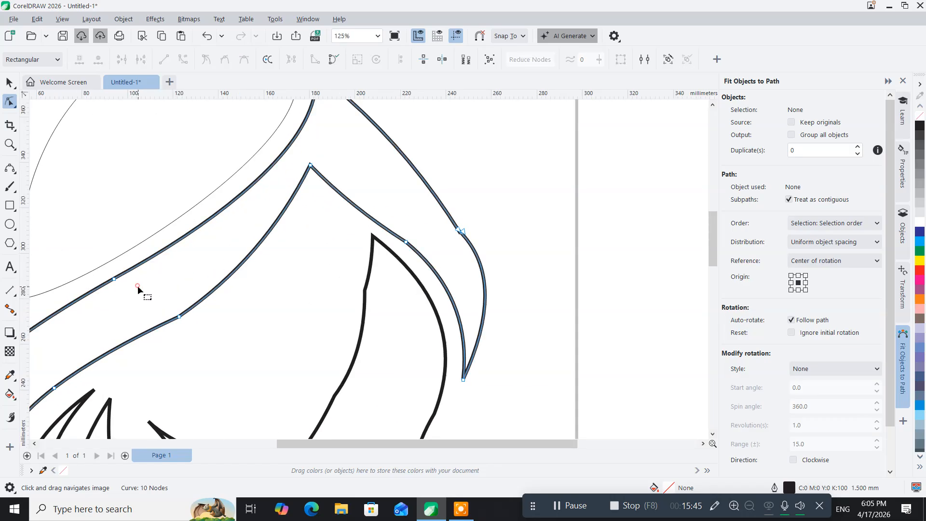
{"action": "double_click", "coordinate": [114, 279]}
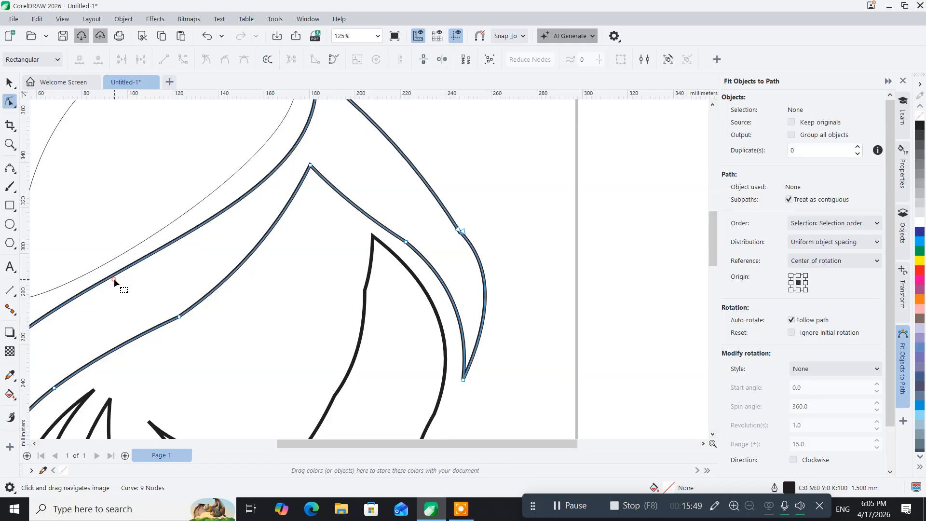
Reshape the hair band's outer edge below its upper peak by swinging the peak node's long curve handle toward the lower left
{"action": "scroll", "coordinate": [195, 274], "scroll_direction": "down", "scroll_amount": 4}
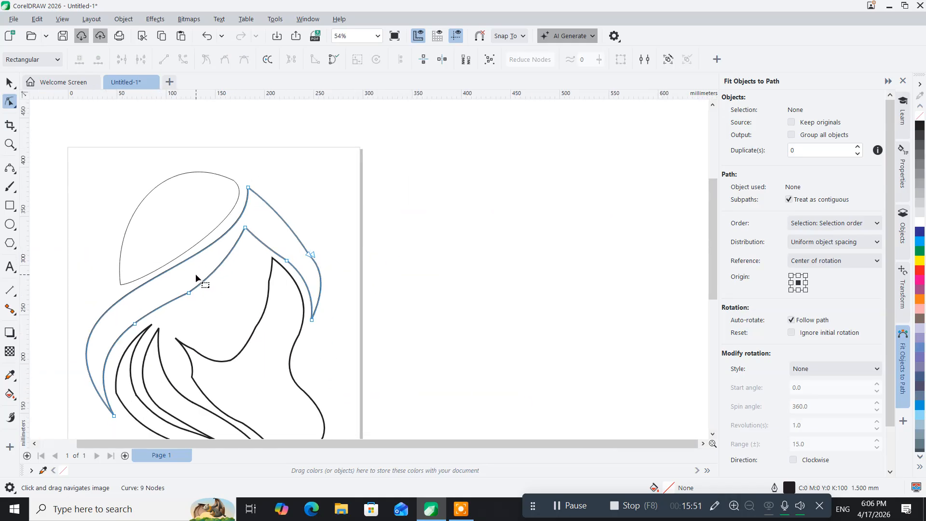
{"action": "scroll", "coordinate": [196, 273], "scroll_direction": "up", "scroll_amount": 2}
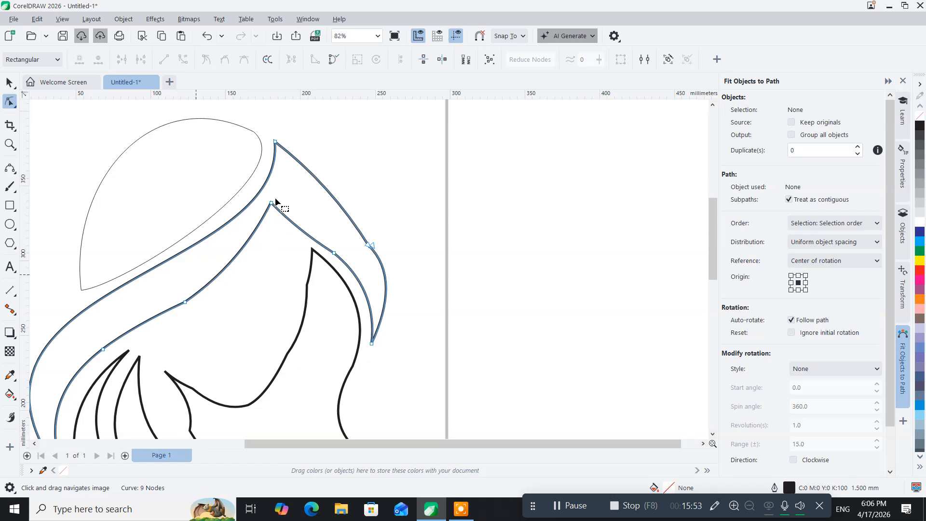
{"action": "left_click", "coordinate": [277, 143]}
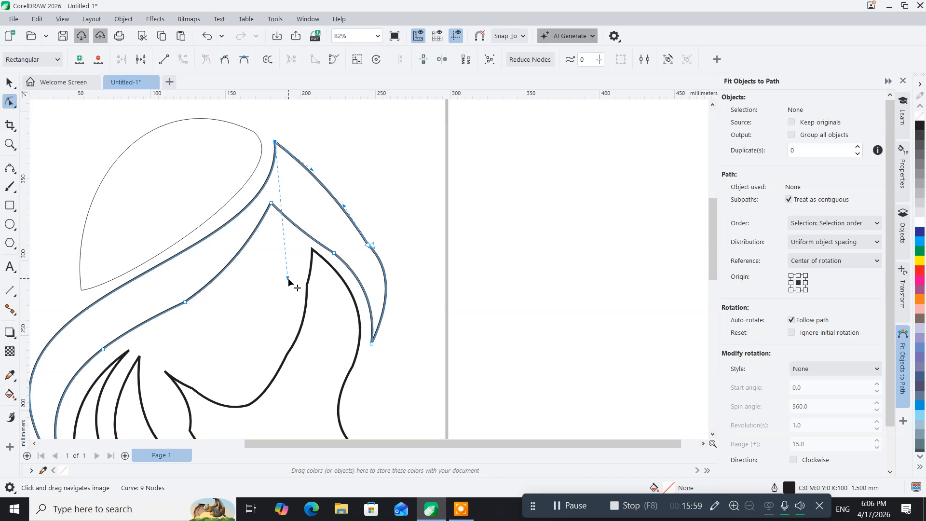
{"action": "left_click_drag", "start_coordinate": [288, 279], "coordinate": [258, 311]}
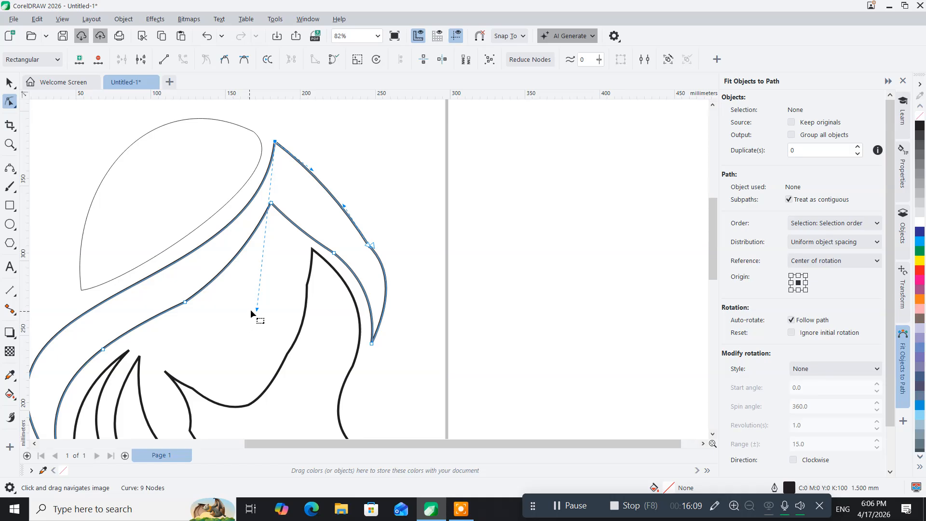
{"action": "left_click_drag", "start_coordinate": [257, 310], "coordinate": [242, 307]}
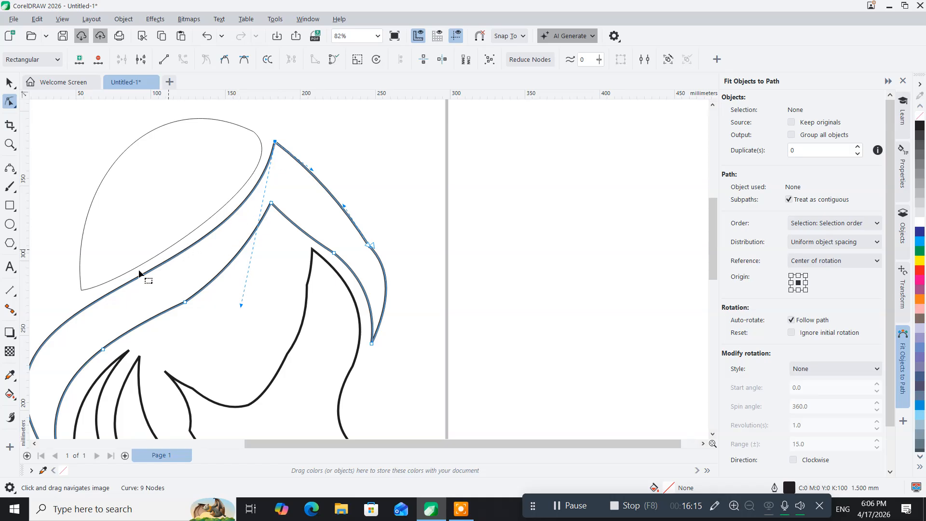
Pull the hair band's outer left curve inward by moving the lower-left tip node's outer curve handle up and to the right
{"action": "mouse_move", "coordinate": [133, 316]}
{"action": "left_mouse_down"}
{"action": "mouse_move", "coordinate": [230, 262]}
{"action": "mouse_move", "coordinate": [269, 219]}
{"action": "mouse_move", "coordinate": [258, 215]}
{"action": "mouse_move", "coordinate": [237, 235]}
{"action": "left_mouse_up"}
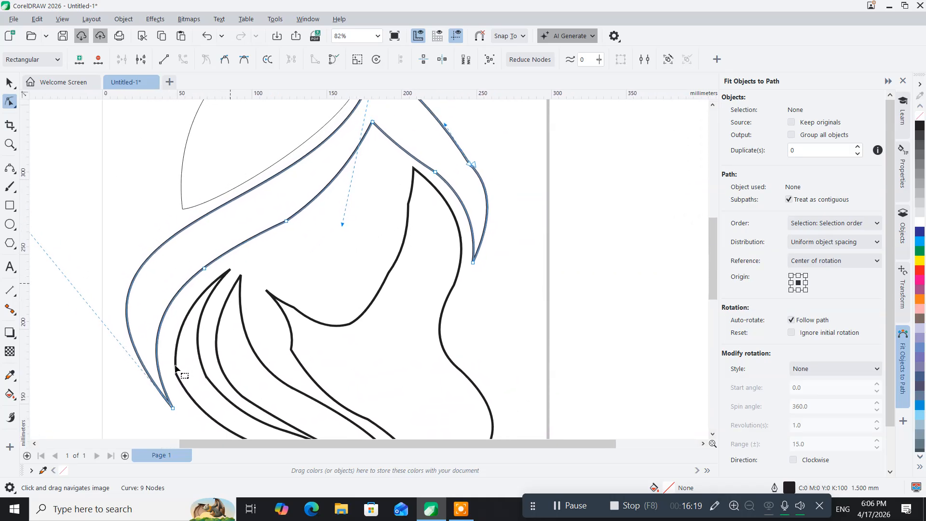
{"action": "left_click_drag", "start_coordinate": [130, 223], "coordinate": [213, 244]}
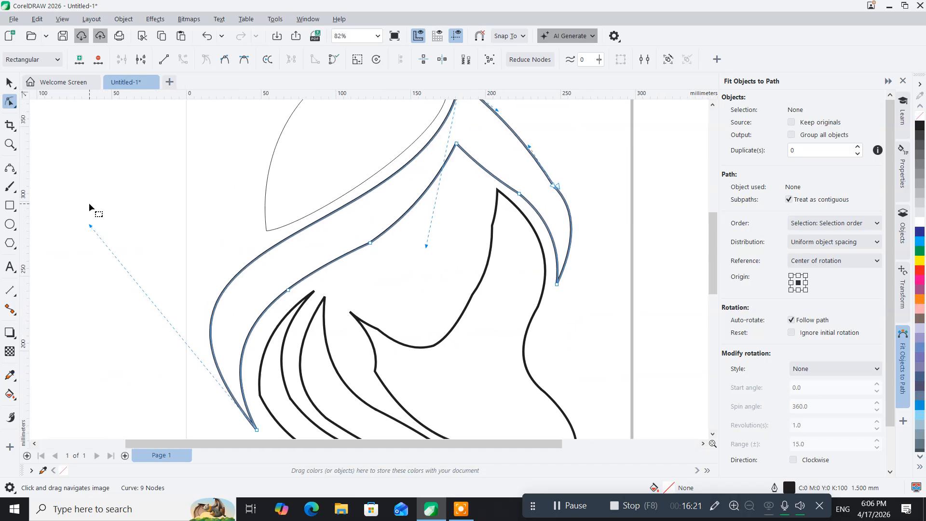
{"action": "mouse_move", "coordinate": [90, 225]}
{"action": "left_mouse_down"}
{"action": "mouse_move", "coordinate": [127, 234]}
{"action": "mouse_move", "coordinate": [137, 195]}
{"action": "left_mouse_up"}
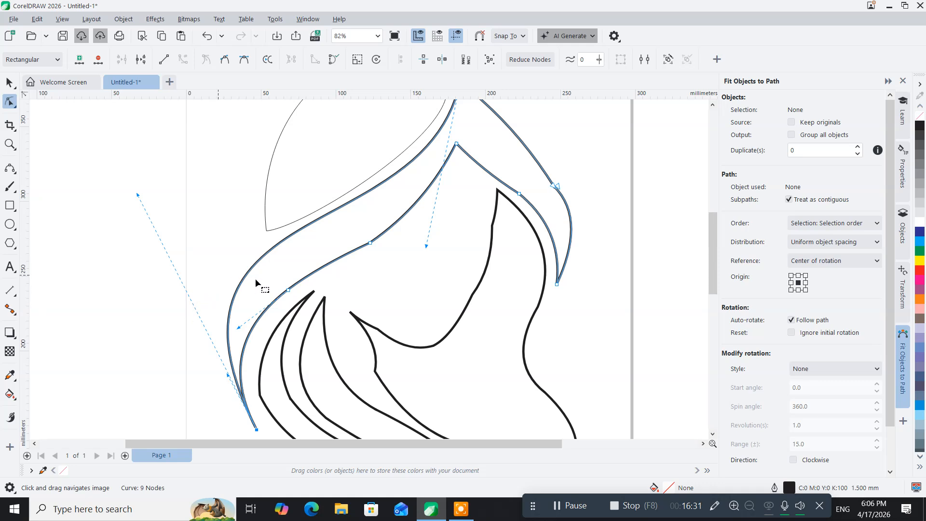
Delete the two nodes on the hair band's inner edge between its inner peak and the lower-left tip
{"action": "mouse_move", "coordinate": [320, 352]}
{"action": "left_mouse_down"}
{"action": "mouse_move", "coordinate": [290, 335]}
{"action": "mouse_move", "coordinate": [164, 356]}
{"action": "mouse_move", "coordinate": [101, 390]}
{"action": "left_mouse_up"}
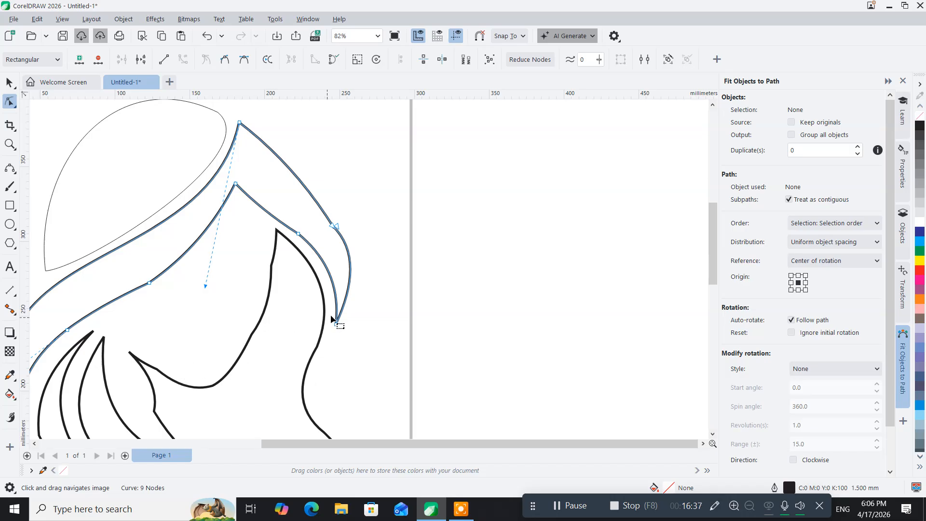
{"action": "left_click_drag", "start_coordinate": [161, 263], "coordinate": [240, 244]}
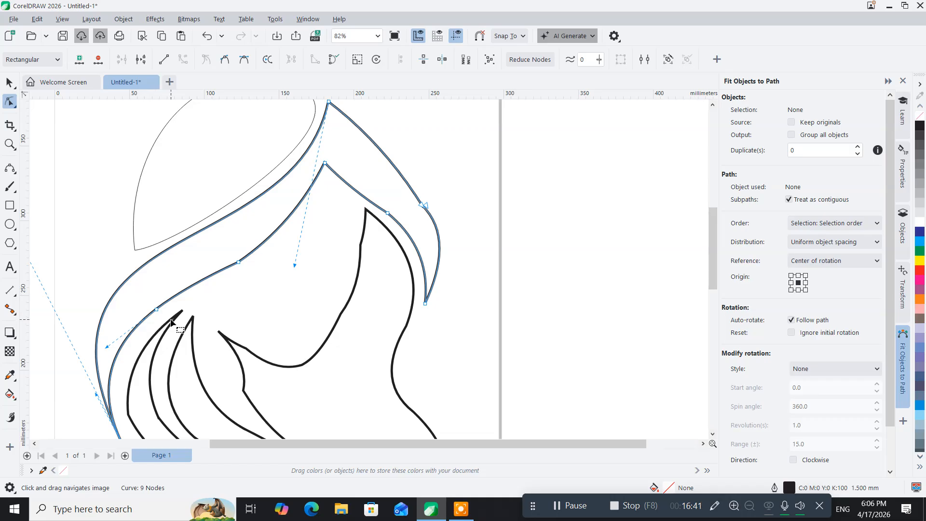
{"action": "left_click_drag", "start_coordinate": [175, 323], "coordinate": [173, 295]}
{"action": "scroll", "coordinate": [236, 248], "scroll_direction": "up", "scroll_amount": 3}
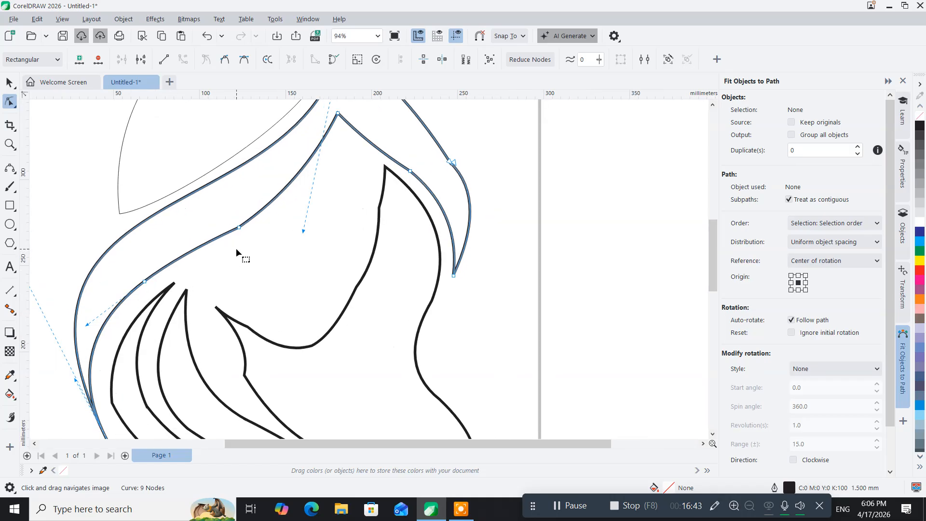
{"action": "scroll", "coordinate": [237, 246], "scroll_direction": "down", "scroll_amount": 2}
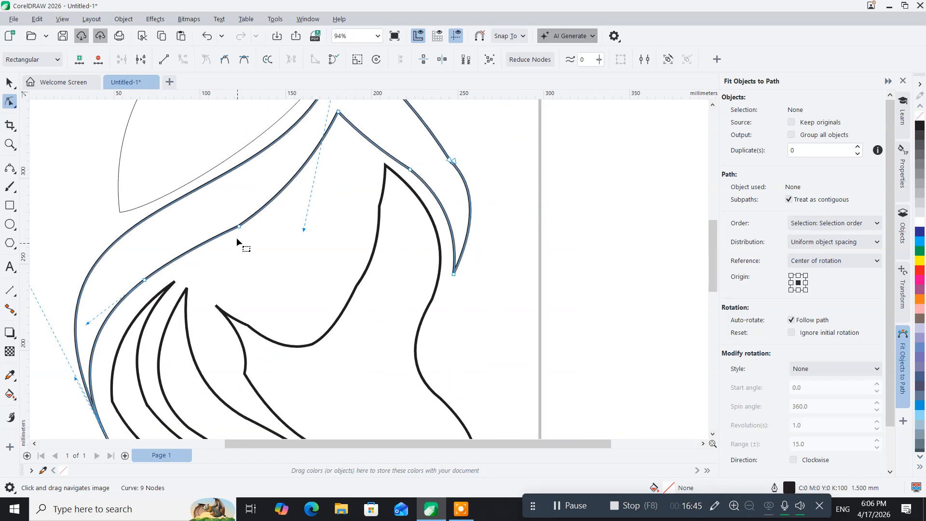
{"action": "key", "text": "Delete"}
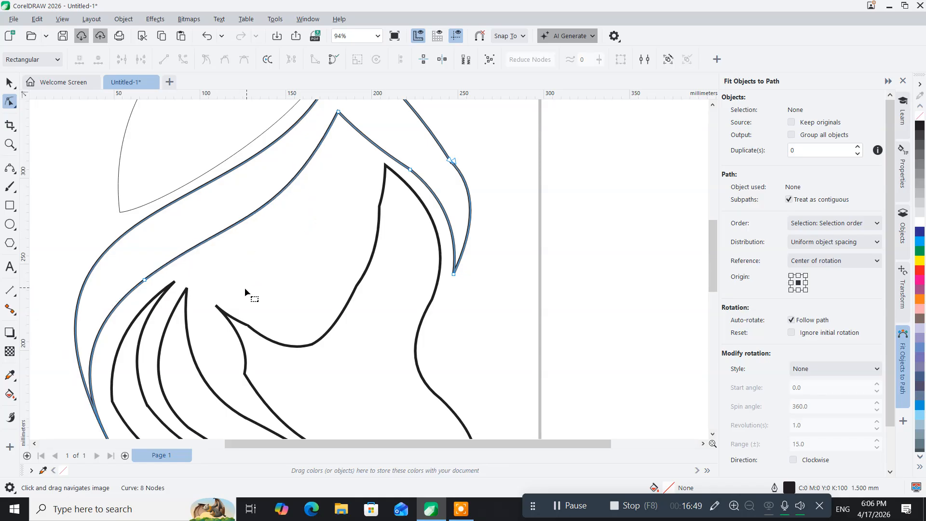
{"action": "mouse_move", "coordinate": [183, 310]}
{"action": "left_mouse_down"}
{"action": "mouse_move", "coordinate": [174, 287]}
{"action": "mouse_move", "coordinate": [153, 354]}
{"action": "left_mouse_up"}
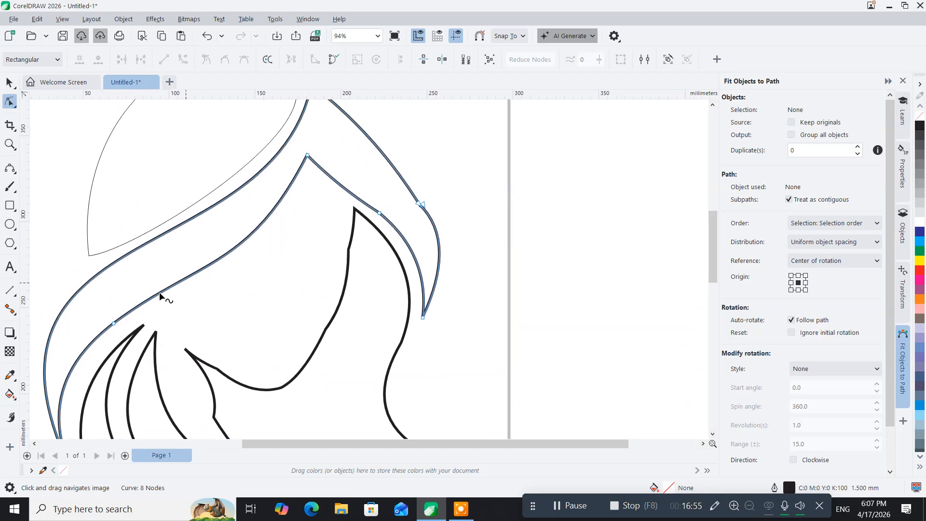
{"action": "left_click_drag", "start_coordinate": [118, 343], "coordinate": [144, 268]}
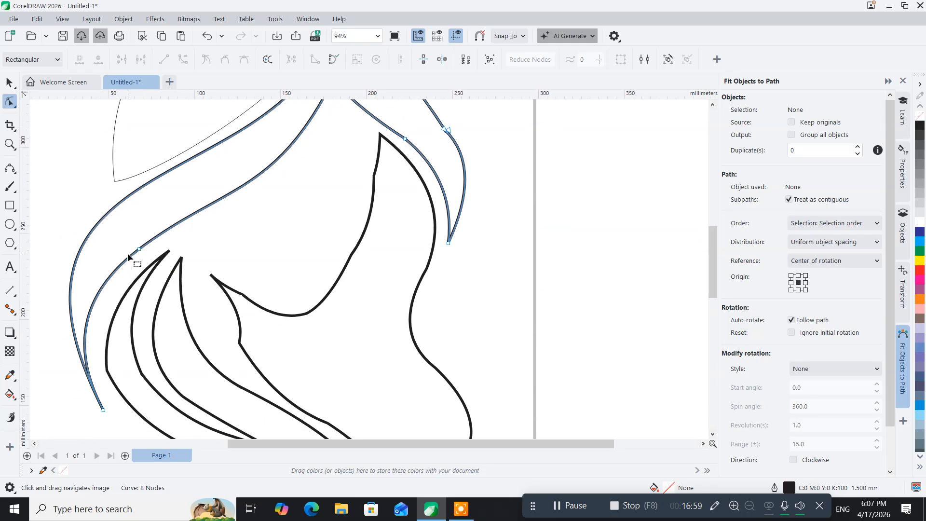
{"action": "double_click", "coordinate": [139, 249]}
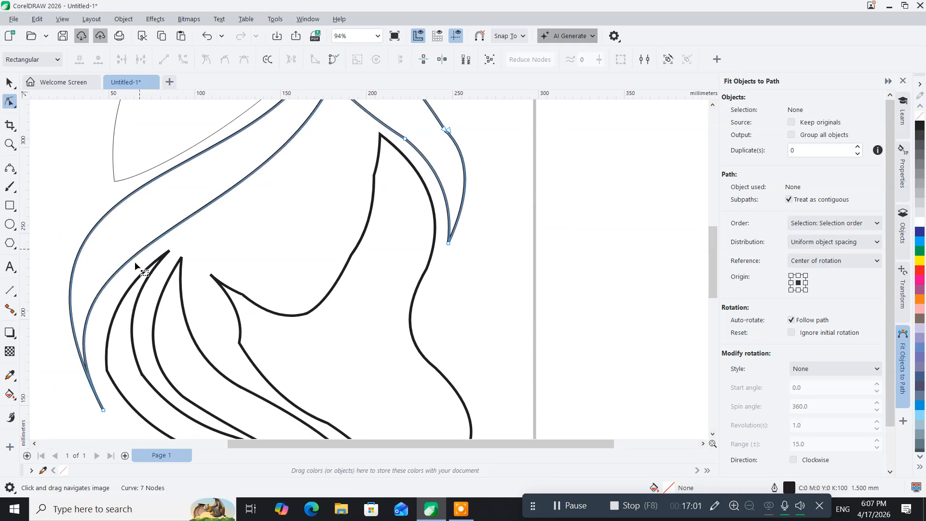
Curve the hair band's inner edge near the inner peak by moving that node's long curve handle to the right
{"action": "mouse_move", "coordinate": [326, 202]}
{"action": "left_mouse_down"}
{"action": "mouse_move", "coordinate": [295, 278]}
{"action": "mouse_move", "coordinate": [334, 212]}
{"action": "mouse_move", "coordinate": [328, 242]}
{"action": "left_mouse_up"}
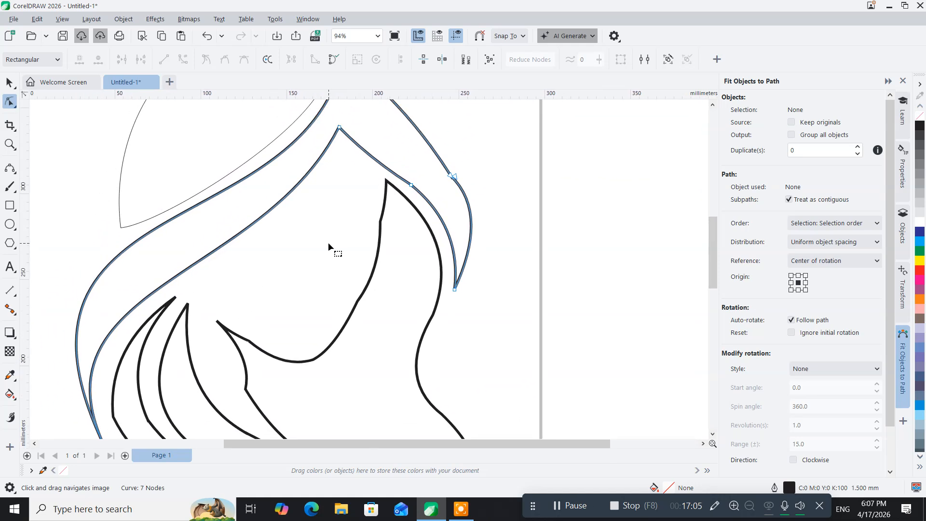
{"action": "left_click", "coordinate": [340, 128]}
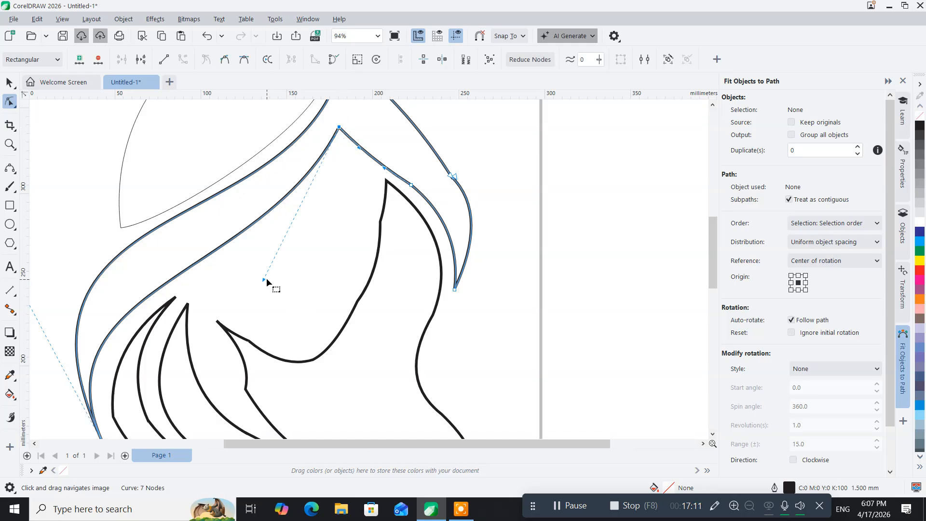
{"action": "left_click_drag", "start_coordinate": [267, 279], "coordinate": [291, 270]}
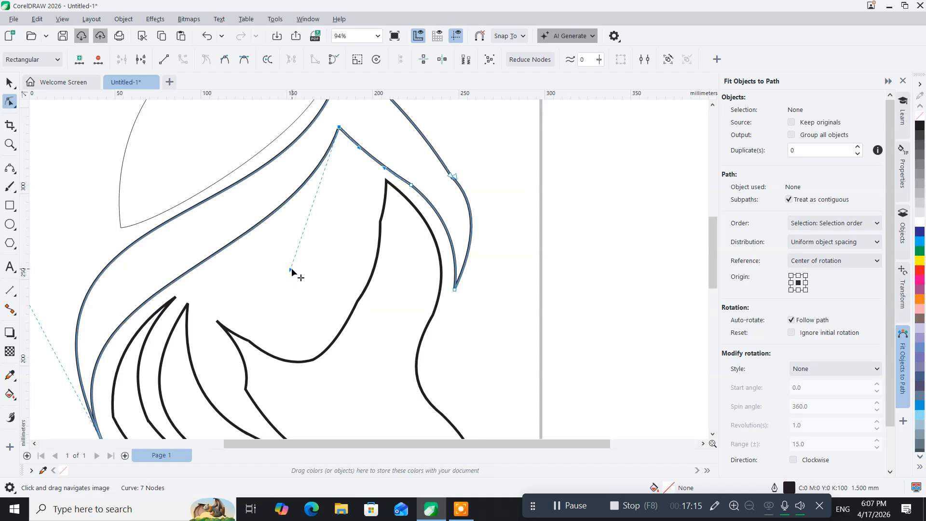
Widen the hair band near its lower-left tip by moving the tip's inner-edge curve handle up and to the right
{"action": "mouse_move", "coordinate": [127, 401]}
{"action": "left_mouse_down"}
{"action": "mouse_move", "coordinate": [255, 277]}
{"action": "mouse_move", "coordinate": [261, 340]}
{"action": "left_mouse_up"}
{"action": "left_click", "coordinate": [244, 394]}
{"action": "left_click_drag", "start_coordinate": [222, 217], "coordinate": [211, 245]}
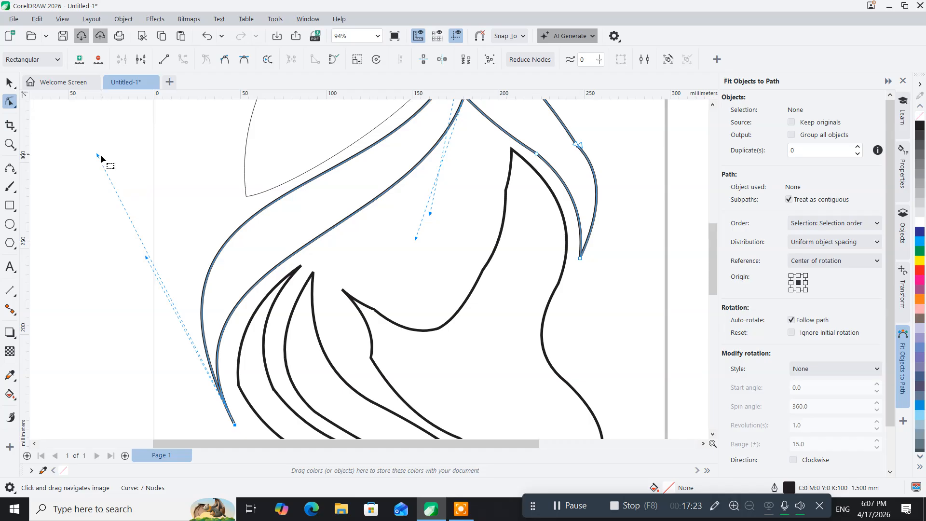
{"action": "left_click_drag", "start_coordinate": [98, 156], "coordinate": [119, 169]}
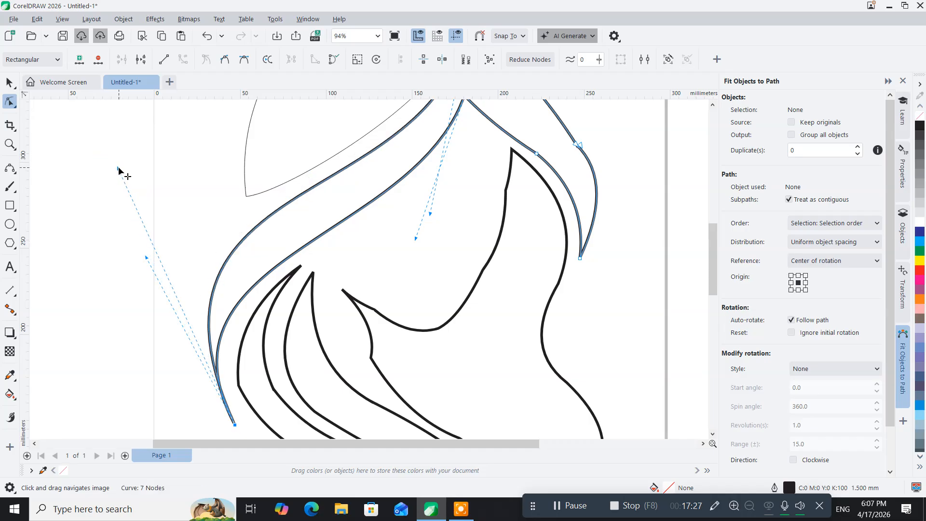
{"action": "key", "text": "ctrl+z"}
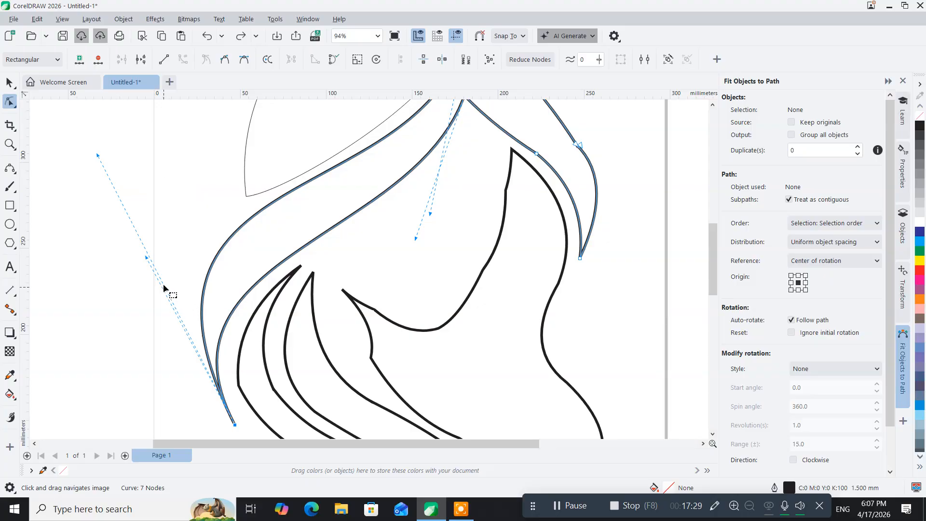
{"action": "left_click_drag", "start_coordinate": [147, 261], "coordinate": [173, 207]}
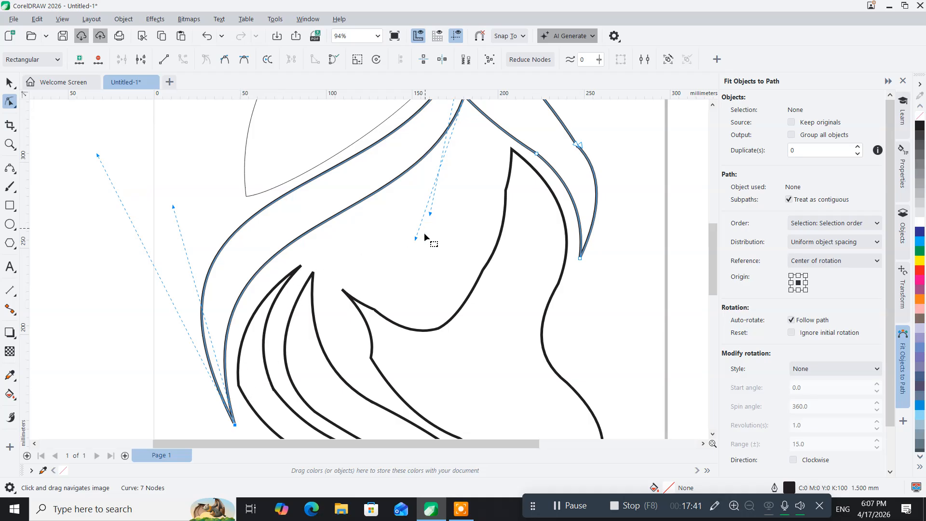
Join the two overlapping end nodes on the hair band's outer right edge into one closed outline
{"action": "scroll", "coordinate": [426, 242], "scroll_direction": "down", "scroll_amount": 2}
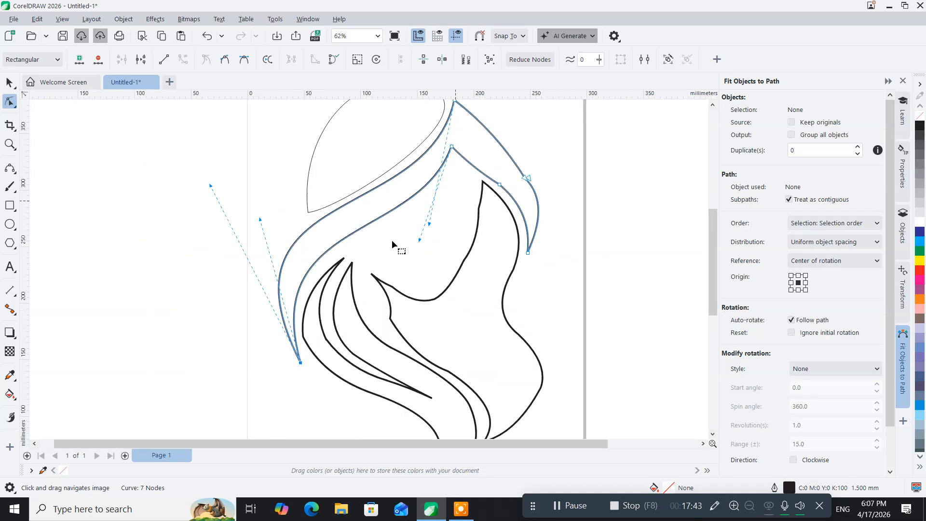
{"action": "left_click_drag", "start_coordinate": [329, 372], "coordinate": [223, 371]}
{"action": "scroll", "coordinate": [224, 343], "scroll_direction": "up", "scroll_amount": 2}
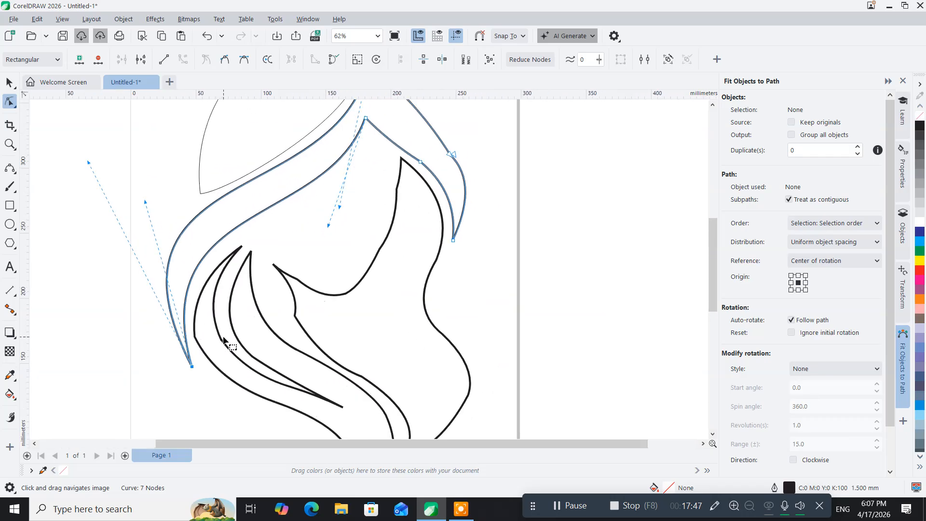
{"action": "scroll", "coordinate": [224, 342], "scroll_direction": "up", "scroll_amount": 1}
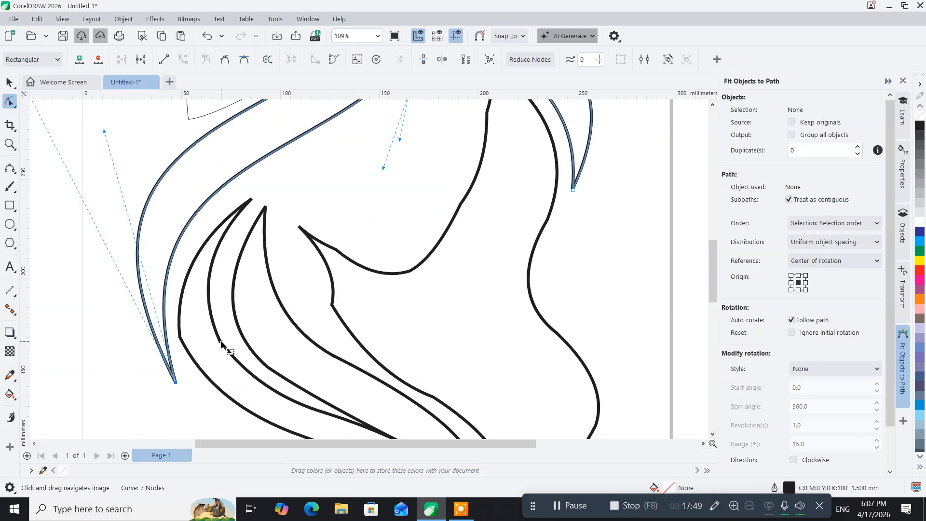
{"action": "left_click_drag", "start_coordinate": [399, 256], "coordinate": [176, 406]}
{"action": "left_click_drag", "start_coordinate": [204, 289], "coordinate": [144, 315]}
{"action": "left_click_drag", "start_coordinate": [234, 254], "coordinate": [263, 314]}
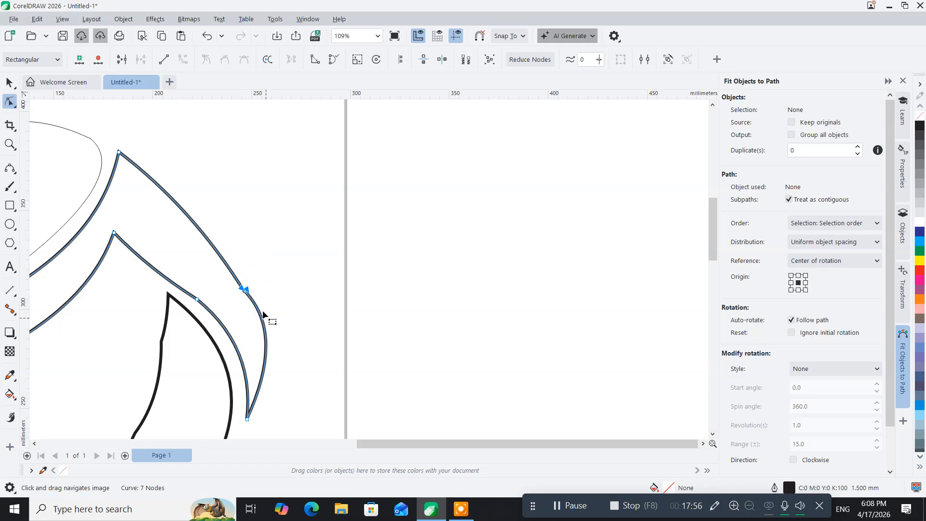
{"action": "right_click", "coordinate": [245, 290]}
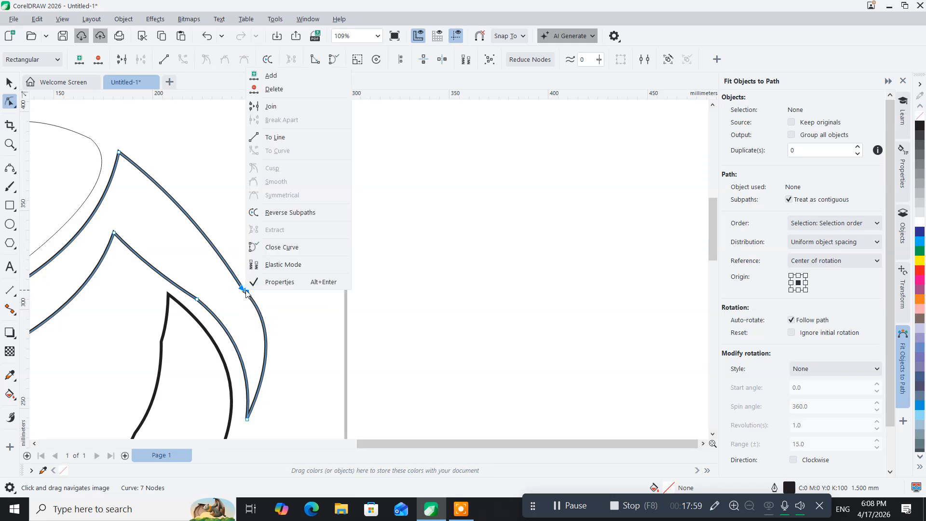
{"action": "left_click", "coordinate": [279, 104]}
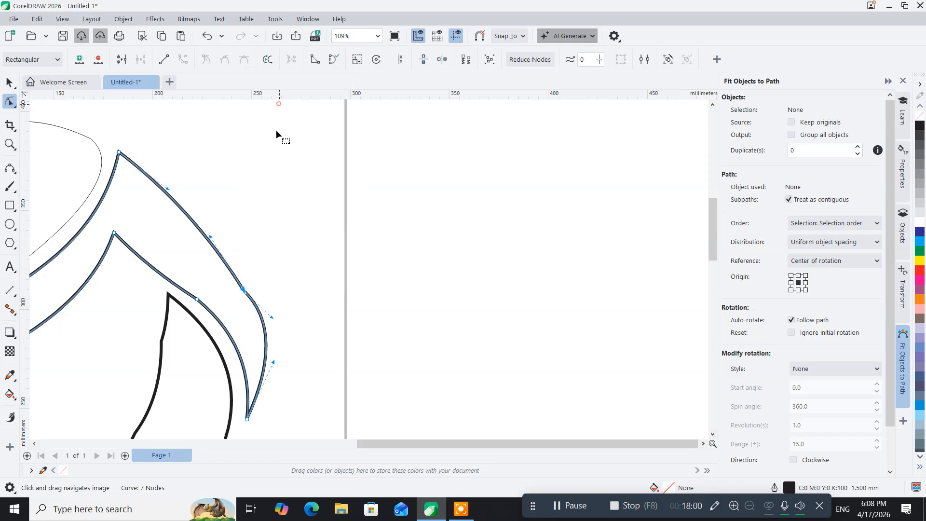
{"action": "left_click", "coordinate": [283, 260]}
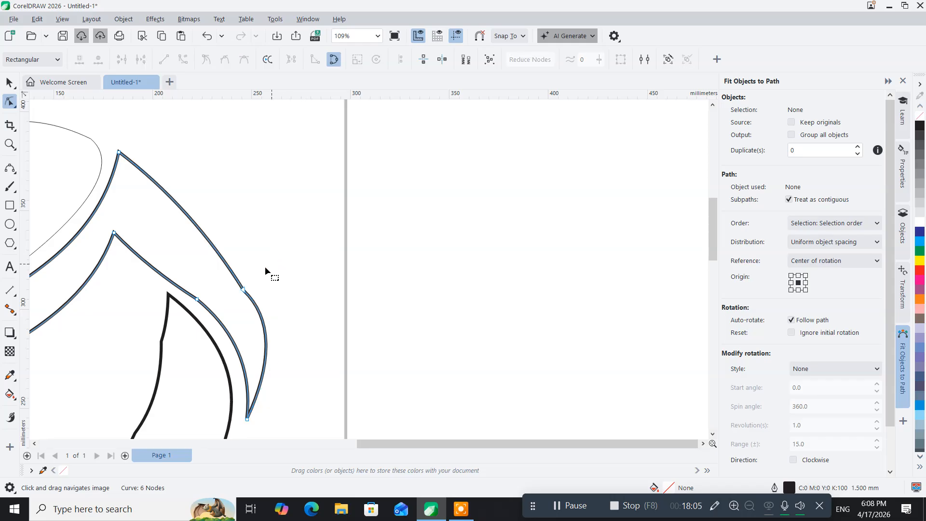
Delete the joined node on the outer right edge and angle the lower-right tip's outer curve handle outward to round that edge
{"action": "left_click", "coordinate": [243, 290]}
{"action": "key", "text": "Delete"}
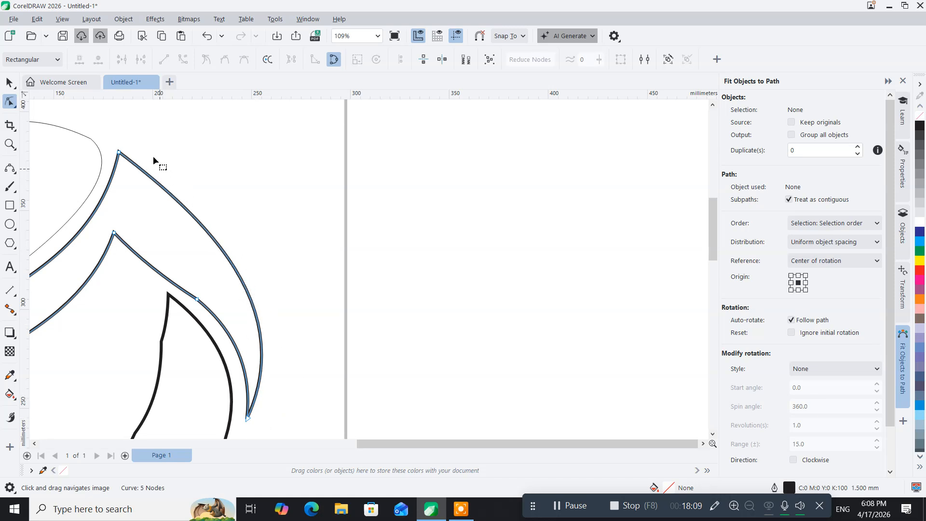
{"action": "left_click", "coordinate": [248, 418]}
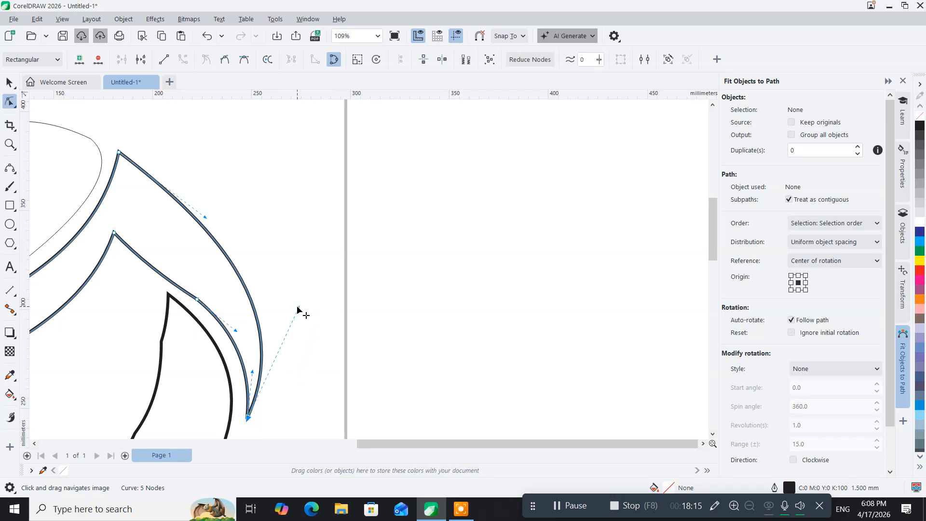
{"action": "mouse_move", "coordinate": [298, 309]}
{"action": "left_mouse_down"}
{"action": "mouse_move", "coordinate": [308, 328]}
{"action": "mouse_move", "coordinate": [322, 293]}
{"action": "mouse_move", "coordinate": [368, 236]}
{"action": "mouse_move", "coordinate": [387, 268]}
{"action": "left_mouse_up"}
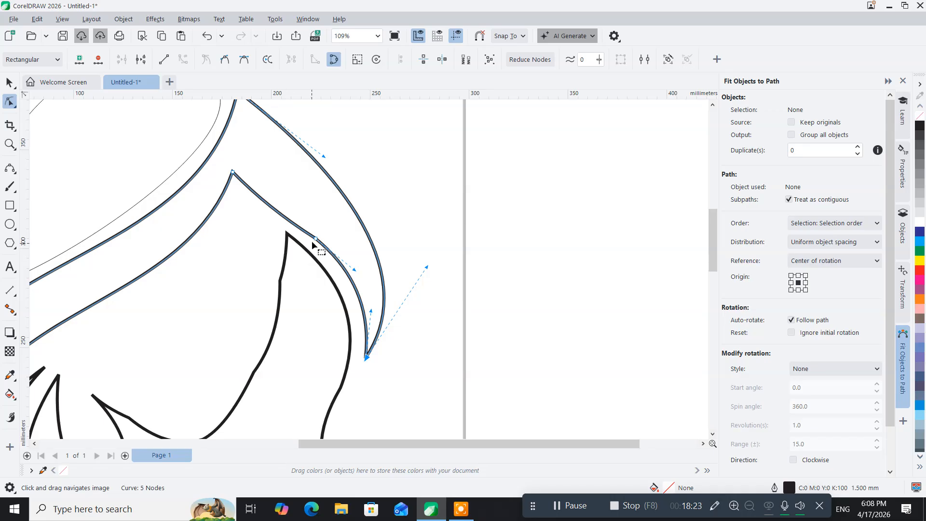
Delete the extra node on the hair band's right inner edge and slightly shorten the inner peak's right curve handle to smooth that edge
{"action": "key", "text": "Delete"}
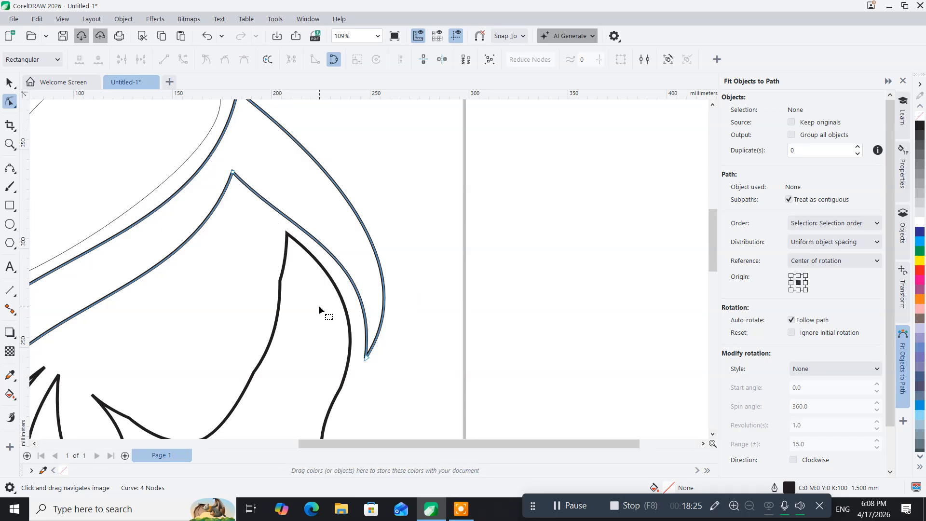
{"action": "left_click", "coordinate": [234, 173]}
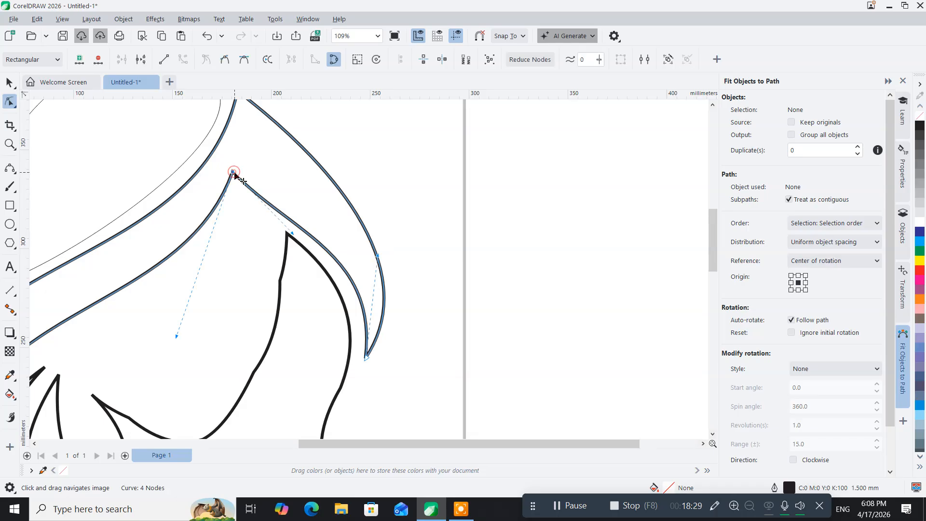
{"action": "left_click", "coordinate": [289, 236]}
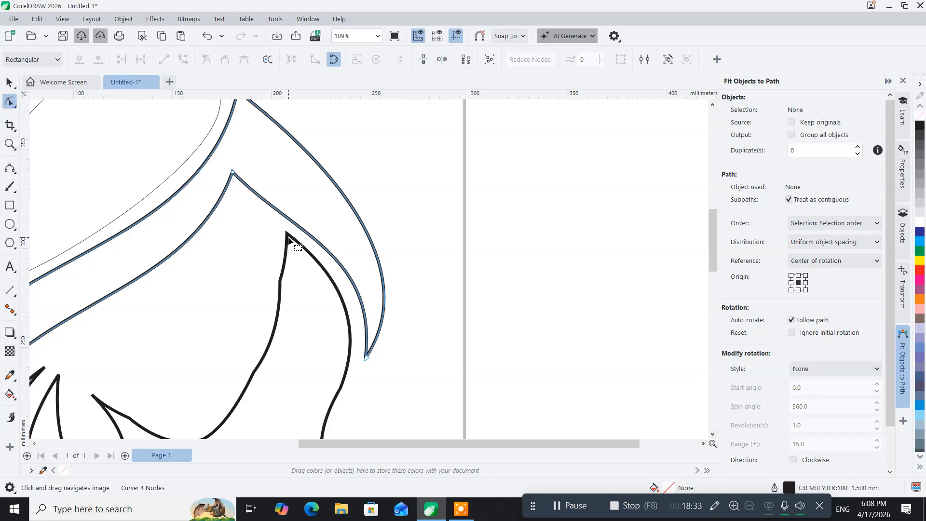
{"action": "left_click", "coordinate": [234, 173]}
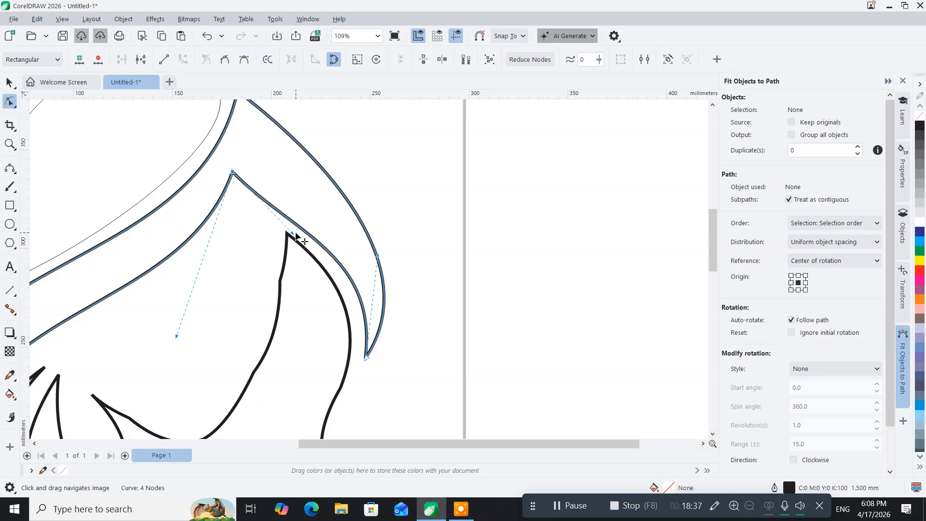
{"action": "mouse_move", "coordinate": [295, 234]}
{"action": "left_mouse_down"}
{"action": "mouse_move", "coordinate": [314, 245]}
{"action": "mouse_move", "coordinate": [308, 260]}
{"action": "mouse_move", "coordinate": [315, 251]}
{"action": "mouse_move", "coordinate": [289, 231]}
{"action": "left_mouse_up"}
Set the finished hair band's outline width to 0.1 mm
{"action": "mouse_move", "coordinate": [298, 331]}
{"action": "left_mouse_down"}
{"action": "mouse_move", "coordinate": [333, 240]}
{"action": "mouse_move", "coordinate": [343, 279]}
{"action": "left_mouse_up"}
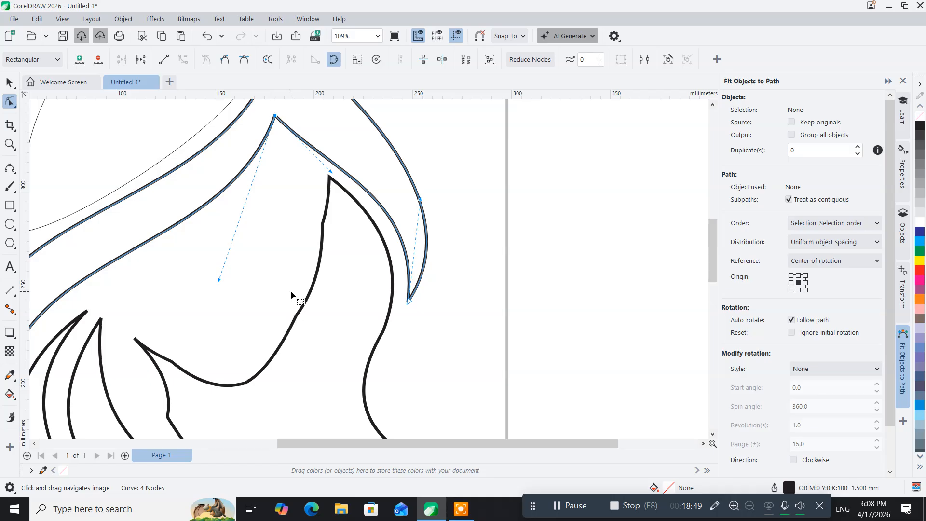
{"action": "scroll", "coordinate": [288, 294], "scroll_direction": "down", "scroll_amount": 4}
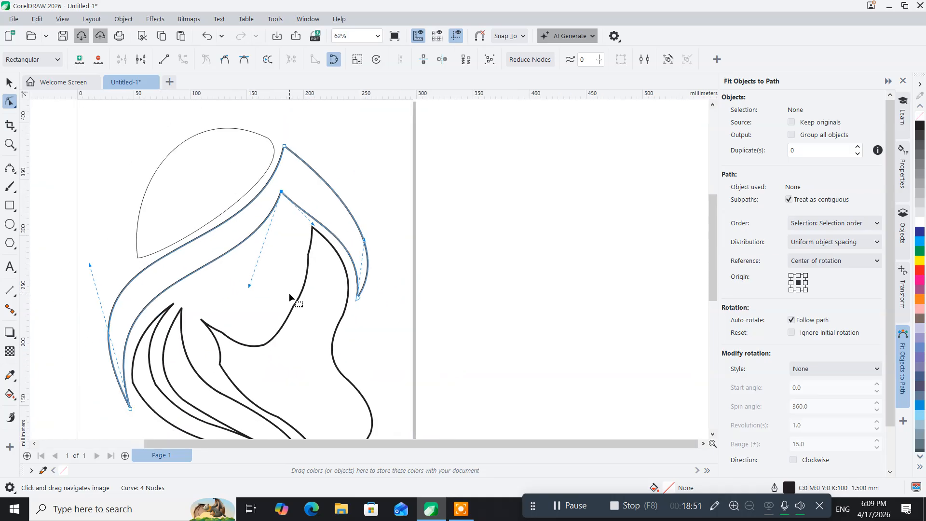
{"action": "left_click_drag", "start_coordinate": [272, 339], "coordinate": [275, 289]}
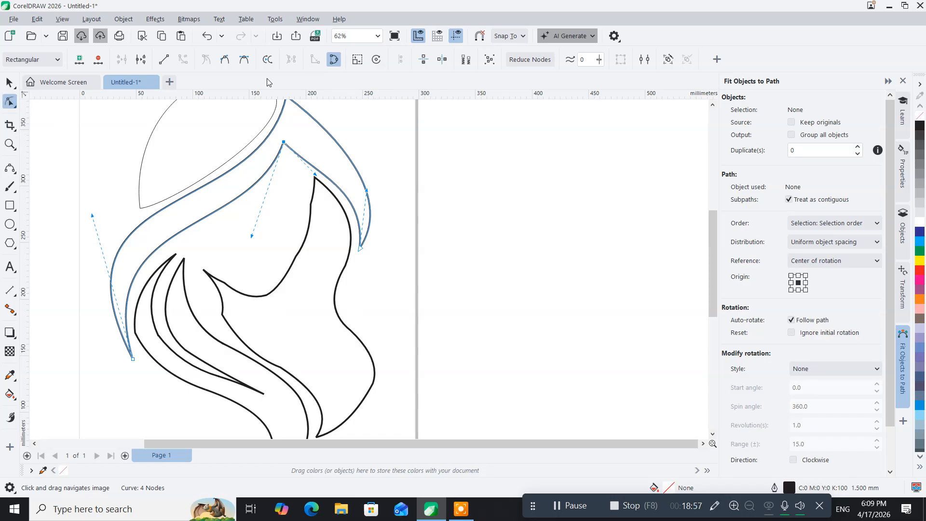
{"action": "left_click", "coordinate": [4, 85]}
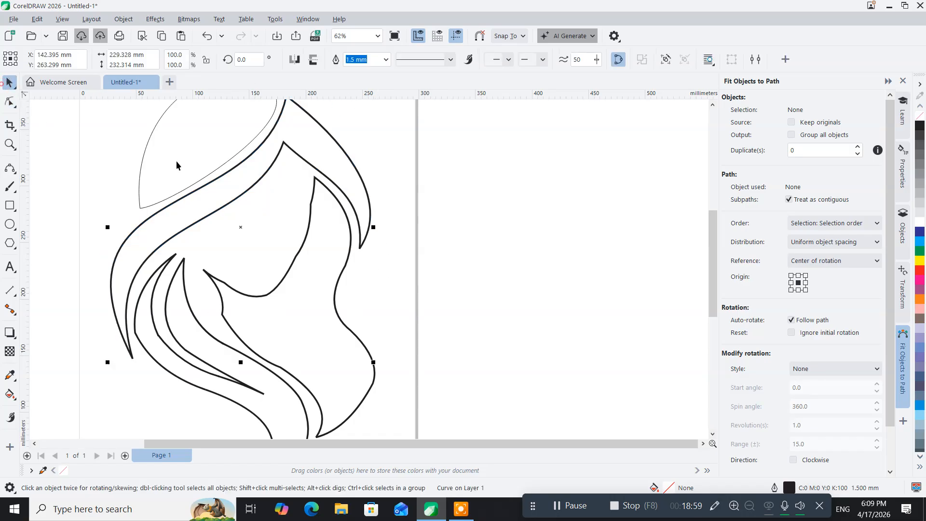
{"action": "left_click", "coordinate": [381, 64]}
{"action": "left_click", "coordinate": [383, 61]}
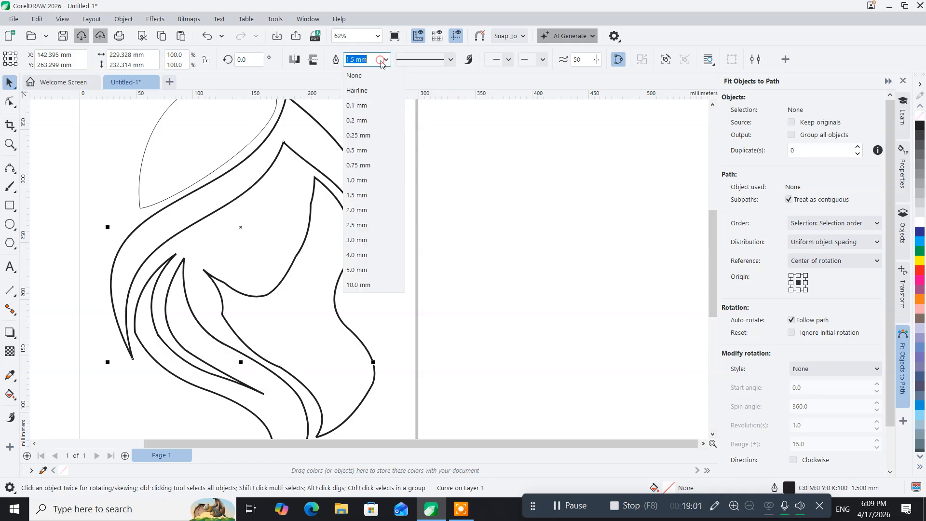
{"action": "left_click", "coordinate": [371, 106]}
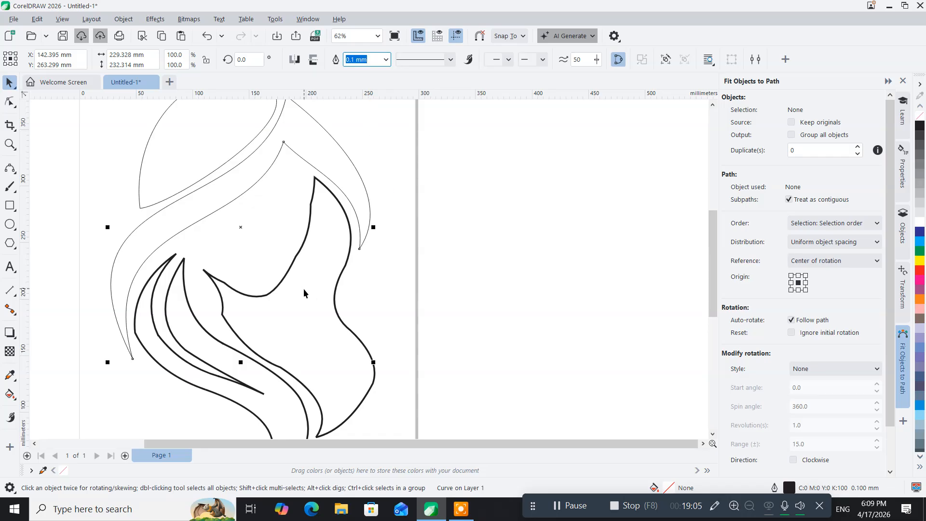
Delete the node just below the left tip on the lower-left edge of the large right-hand hair outline
{"action": "left_click_drag", "start_coordinate": [317, 271], "coordinate": [282, 310]}
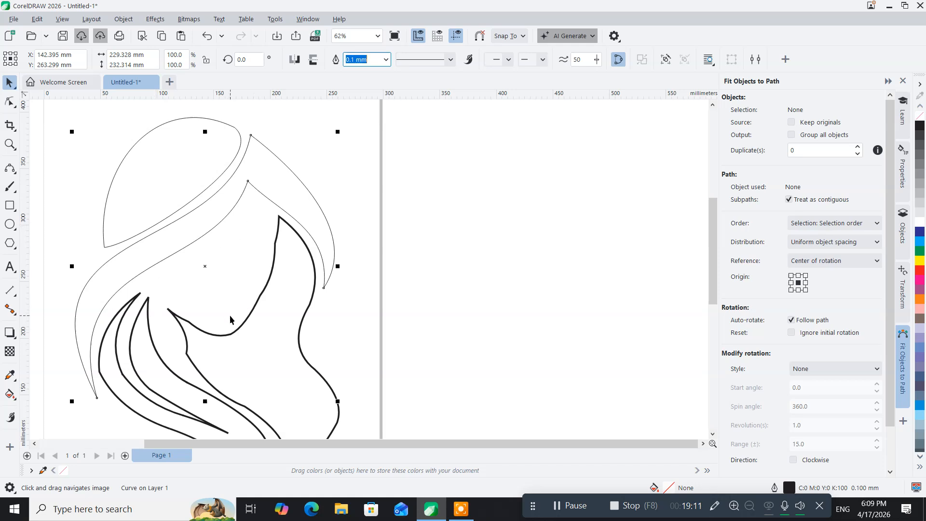
{"action": "mouse_move", "coordinate": [267, 332]}
{"action": "left_mouse_down"}
{"action": "mouse_move", "coordinate": [203, 285]}
{"action": "mouse_move", "coordinate": [190, 319]}
{"action": "left_mouse_up"}
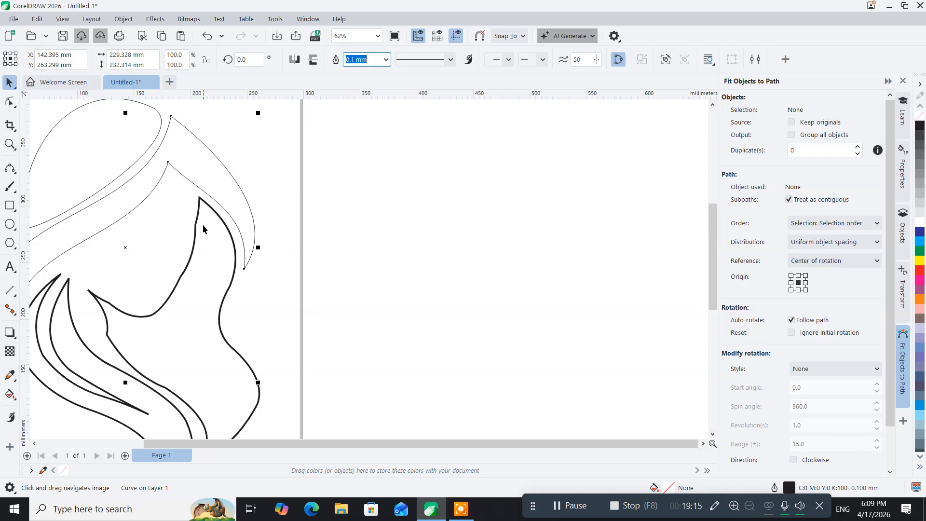
{"action": "left_click", "coordinate": [325, 253]}
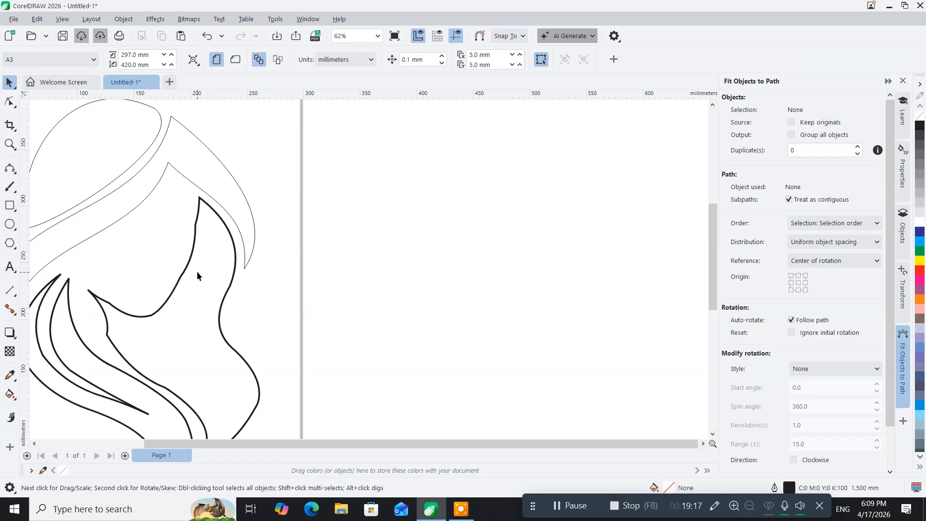
{"action": "left_click", "coordinate": [193, 254]}
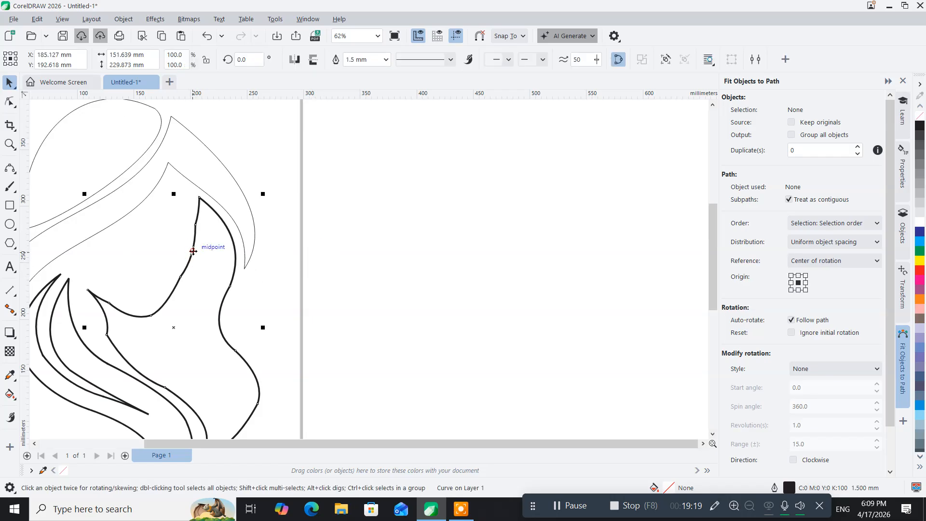
{"action": "mouse_move", "coordinate": [207, 302]}
{"action": "left_mouse_down"}
{"action": "mouse_move", "coordinate": [252, 219]}
{"action": "mouse_move", "coordinate": [248, 239]}
{"action": "left_mouse_up"}
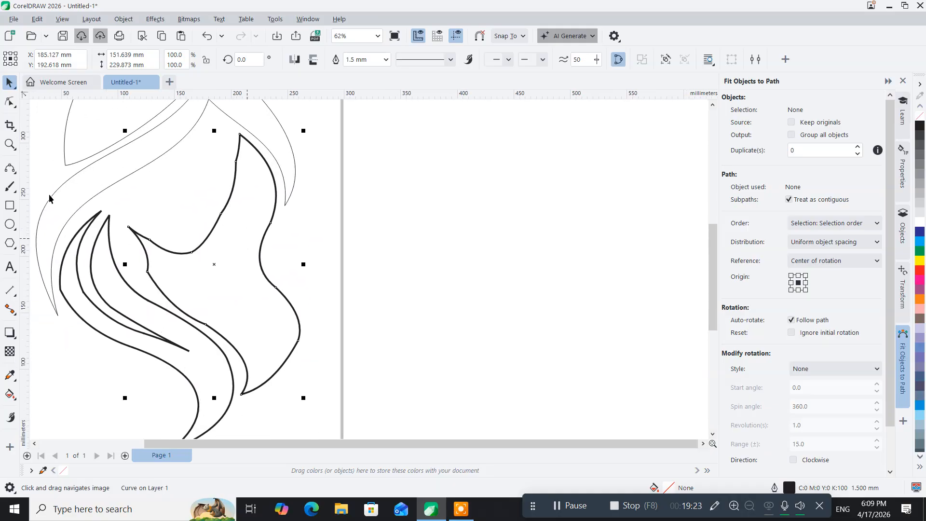
{"action": "left_click", "coordinate": [10, 101]}
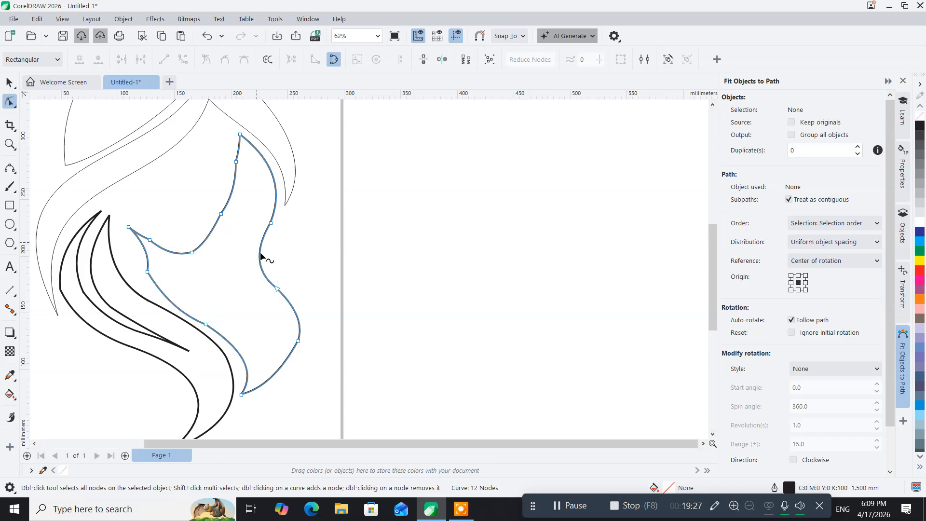
{"action": "left_click_drag", "start_coordinate": [260, 328], "coordinate": [292, 301]}
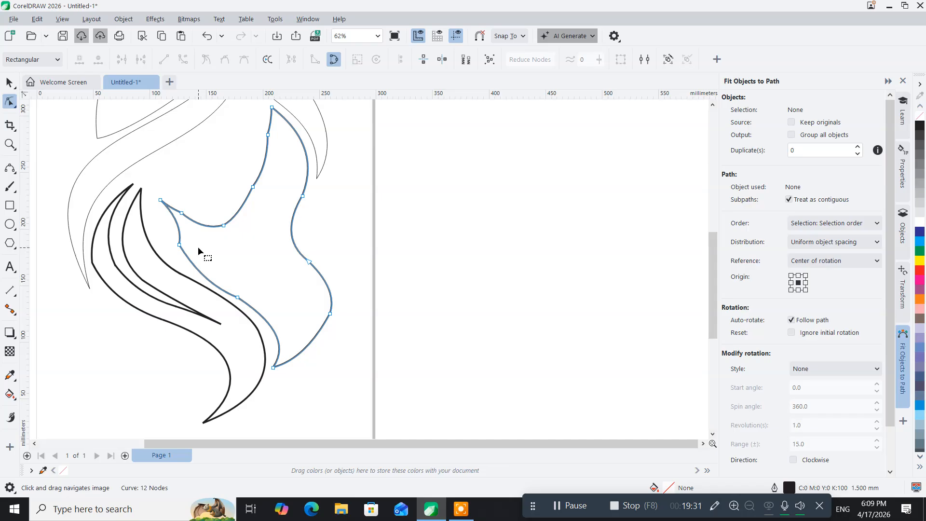
{"action": "scroll", "coordinate": [198, 247], "scroll_direction": "up", "scroll_amount": 3}
{"action": "scroll", "coordinate": [198, 247], "scroll_direction": "up", "scroll_amount": 1}
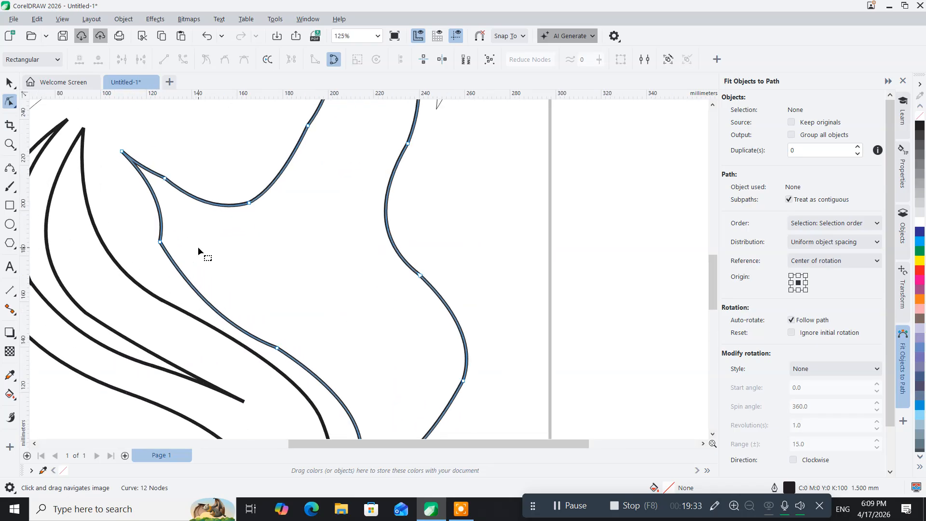
{"action": "left_click_drag", "start_coordinate": [210, 247], "coordinate": [283, 229]}
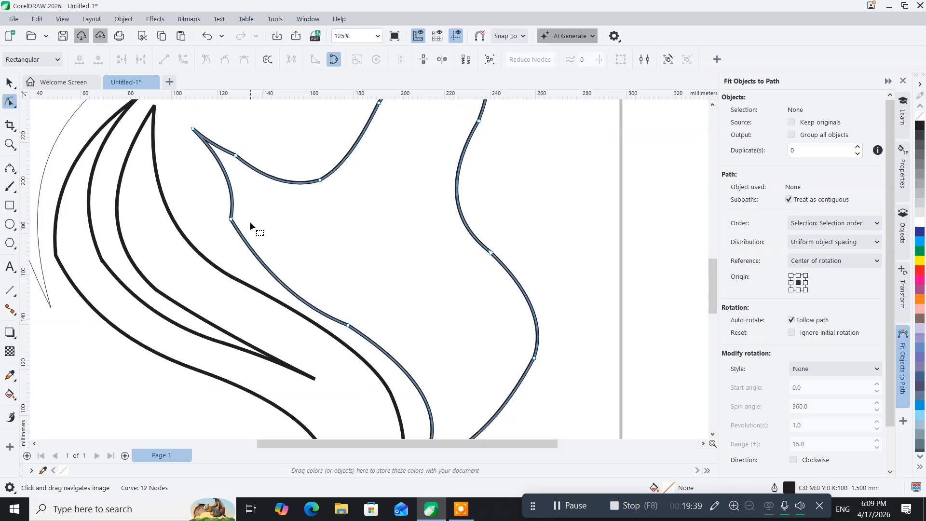
{"action": "left_click", "coordinate": [230, 219]}
{"action": "key", "text": "Delete"}
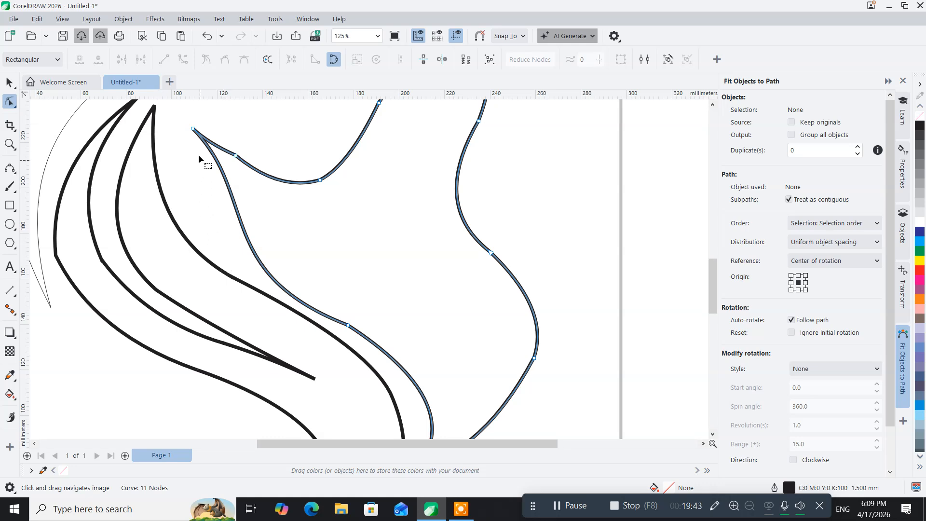
Try to bend the lower-left edge near the left tip by moving the tip node's long curve handle to the left
{"action": "left_click", "coordinate": [195, 131]}
{"action": "left_click", "coordinate": [192, 129]}
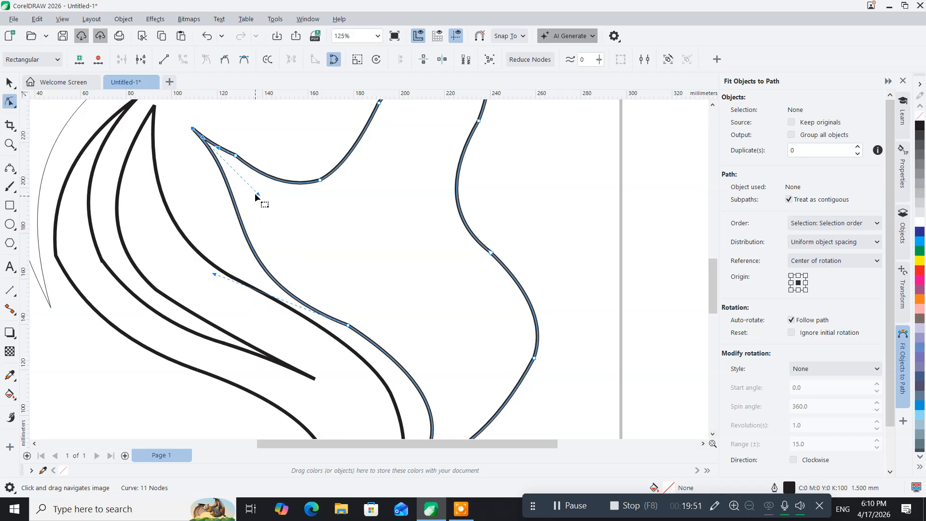
{"action": "left_click_drag", "start_coordinate": [256, 192], "coordinate": [239, 192]}
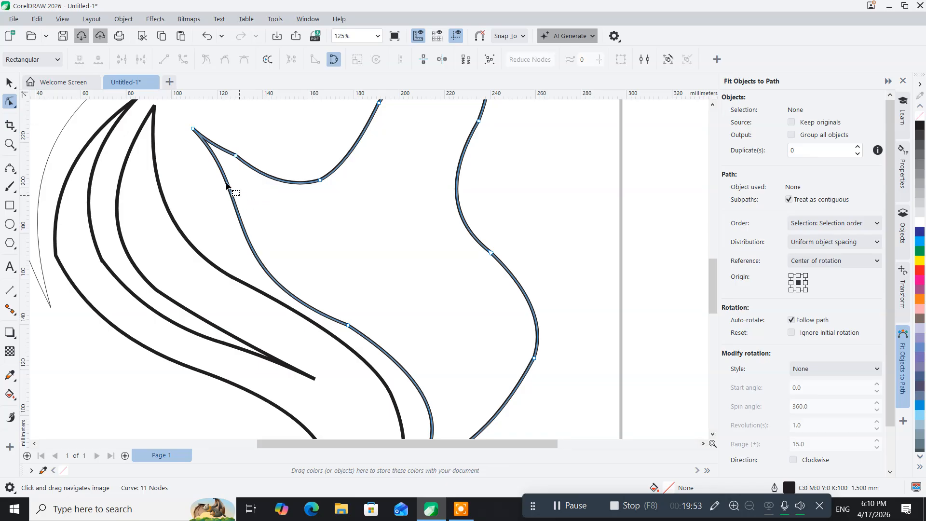
Adjust the curve handle at the large shape's left tip and delete the node midway along its long lower-left edge
{"action": "left_click", "coordinate": [192, 129]}
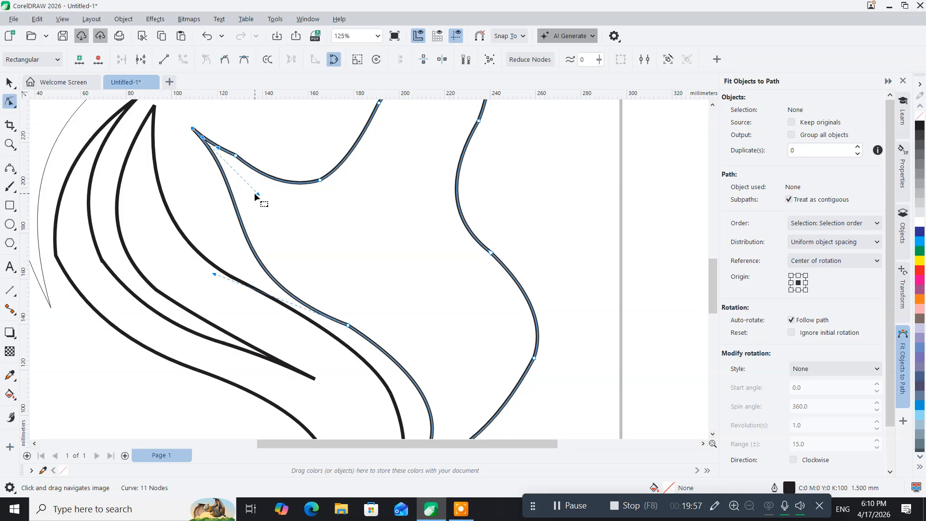
{"action": "left_click_drag", "start_coordinate": [256, 193], "coordinate": [224, 177]}
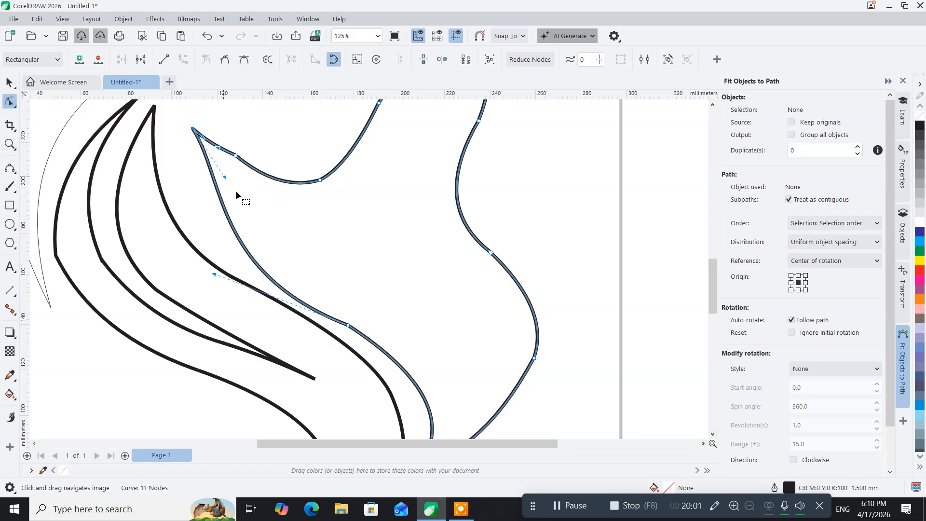
{"action": "left_click_drag", "start_coordinate": [330, 239], "coordinate": [287, 160]}
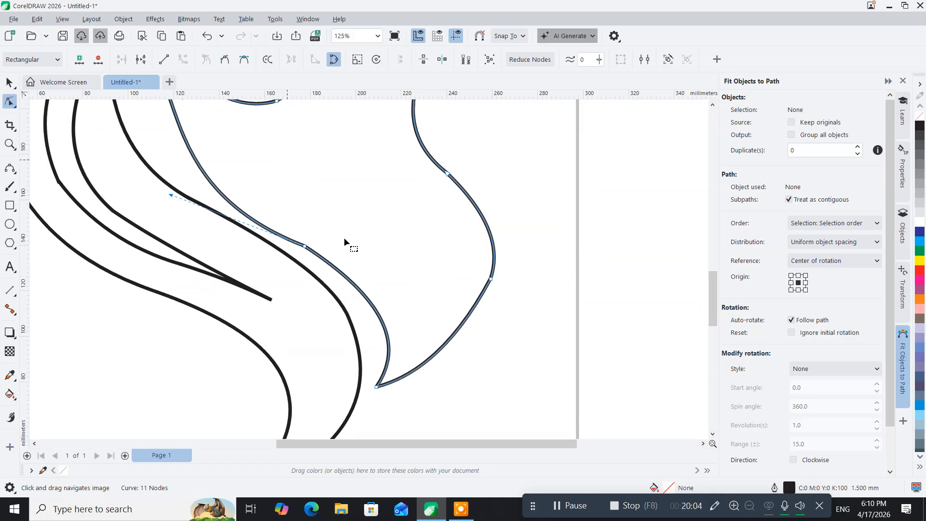
{"action": "double_click", "coordinate": [303, 245]}
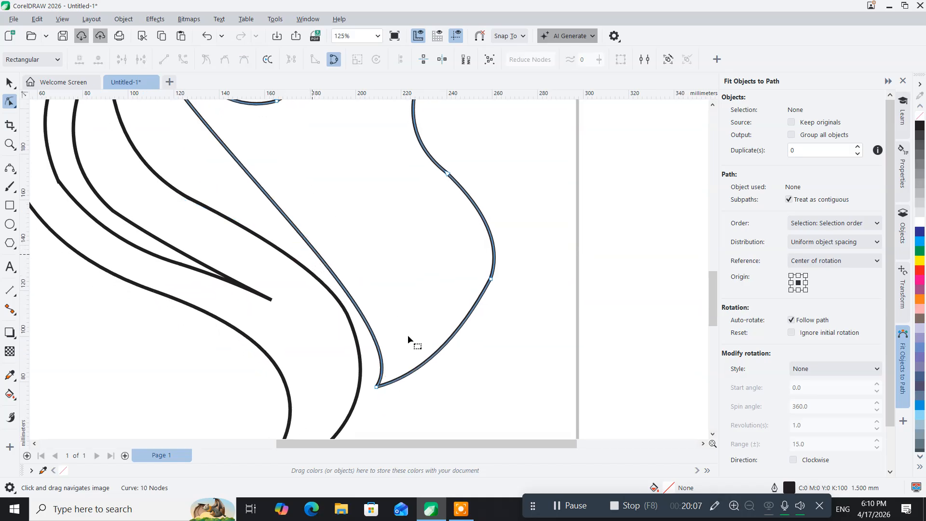
Reshape the large shape's long lower-left edge into a smooth S-curve using the curve handles at its bottom and left tips
{"action": "left_click", "coordinate": [377, 386]}
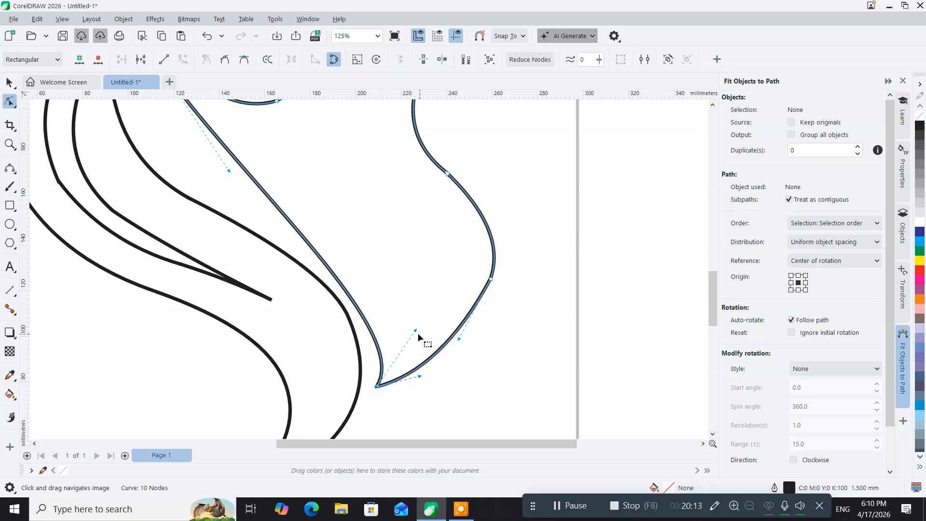
{"action": "left_click_drag", "start_coordinate": [415, 332], "coordinate": [383, 225]}
{"action": "left_click_drag", "start_coordinate": [339, 248], "coordinate": [420, 335]}
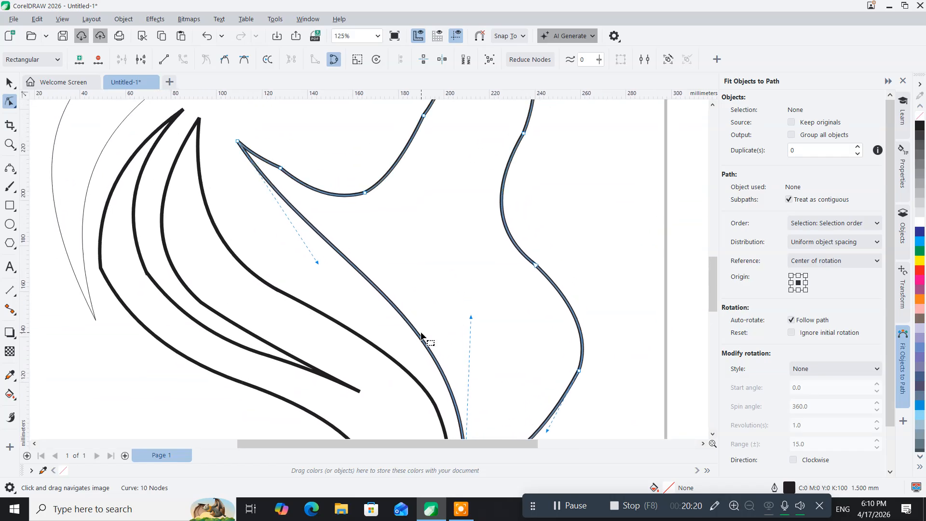
{"action": "left_click", "coordinate": [305, 265]}
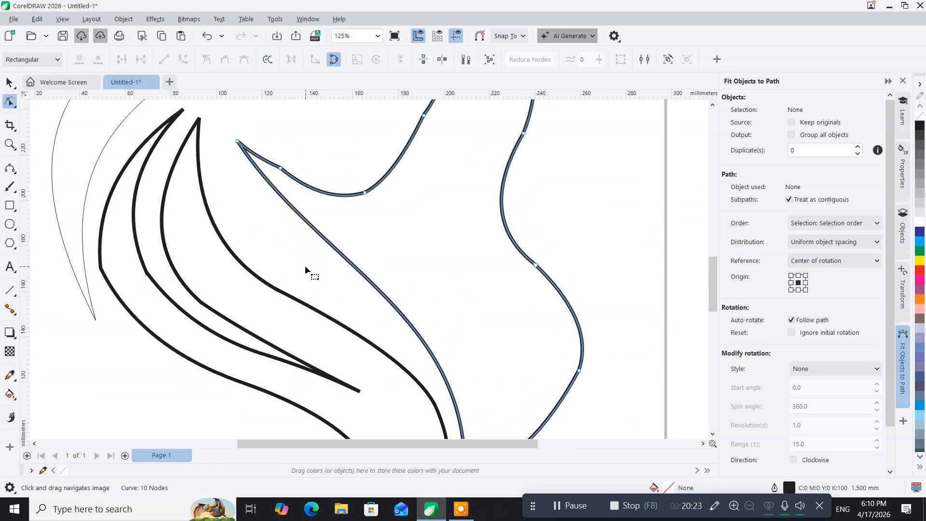
{"action": "left_click", "coordinate": [238, 142]}
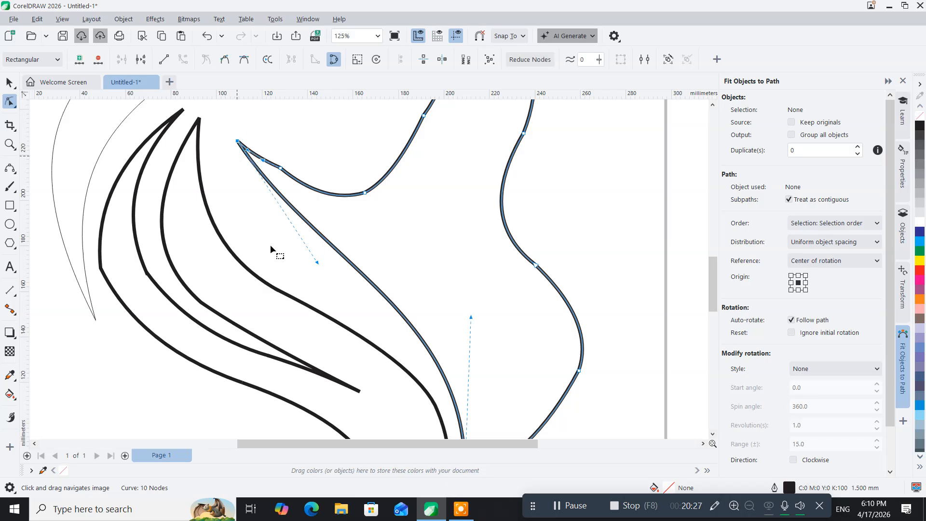
{"action": "left_click_drag", "start_coordinate": [318, 263], "coordinate": [230, 250]}
{"action": "left_click_drag", "start_coordinate": [371, 294], "coordinate": [297, 185]}
{"action": "left_click_drag", "start_coordinate": [209, 137], "coordinate": [272, 278]}
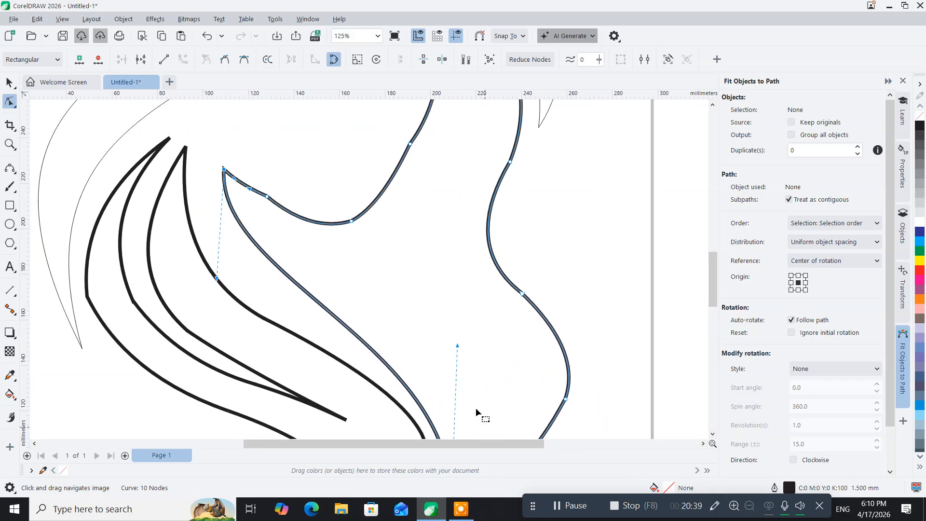
Delete the lowest node on the large shape's right edge and adjust the bottom tip's handle to shape the lower-right bulge
{"action": "mouse_move", "coordinate": [476, 403]}
{"action": "left_mouse_down"}
{"action": "mouse_move", "coordinate": [341, 269]}
{"action": "mouse_move", "coordinate": [246, 270]}
{"action": "left_mouse_up"}
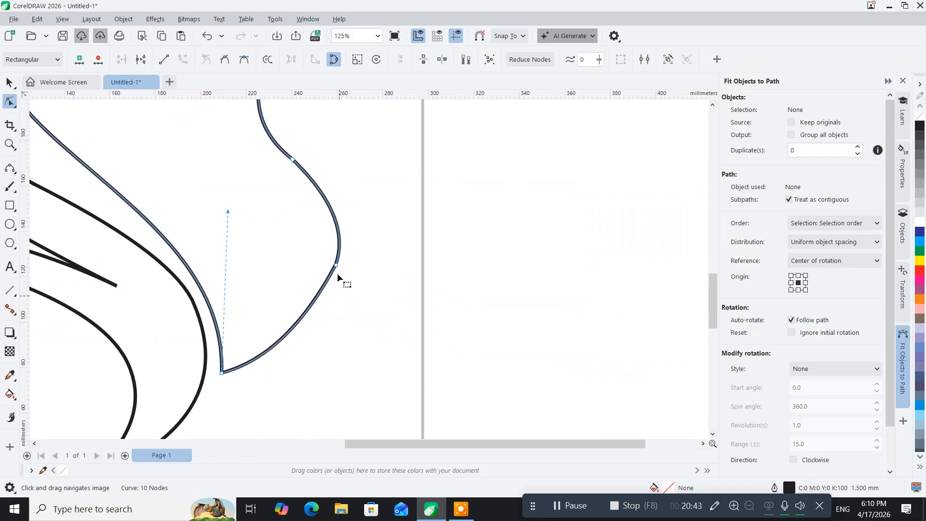
{"action": "key", "text": "Delete"}
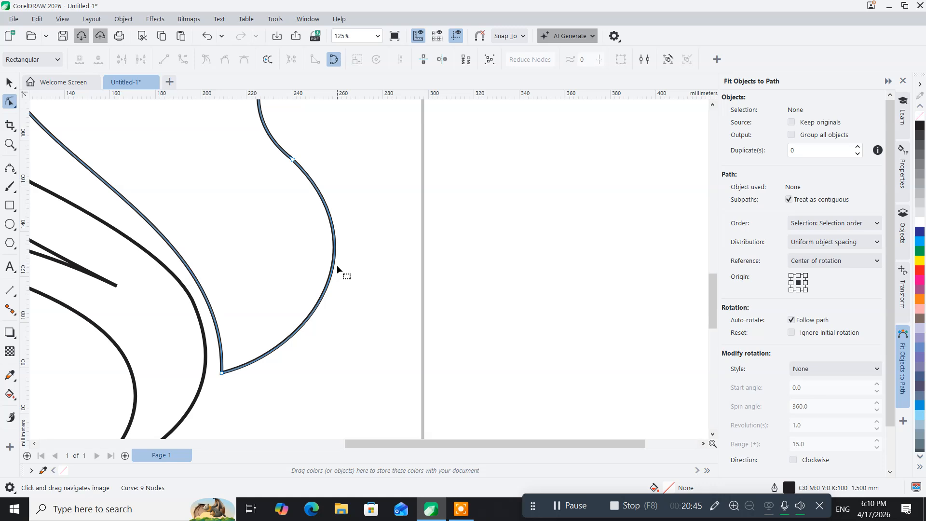
{"action": "left_click", "coordinate": [224, 374]}
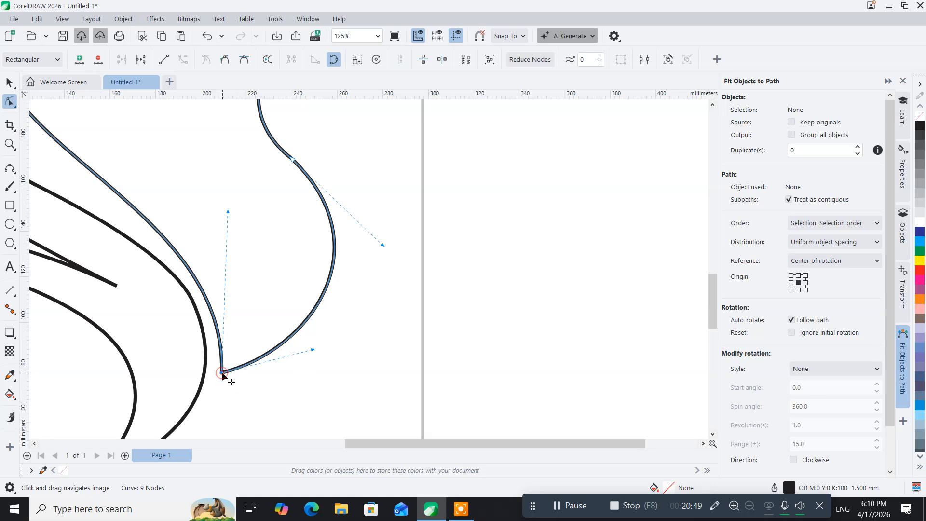
{"action": "left_click_drag", "start_coordinate": [342, 281], "coordinate": [331, 329]}
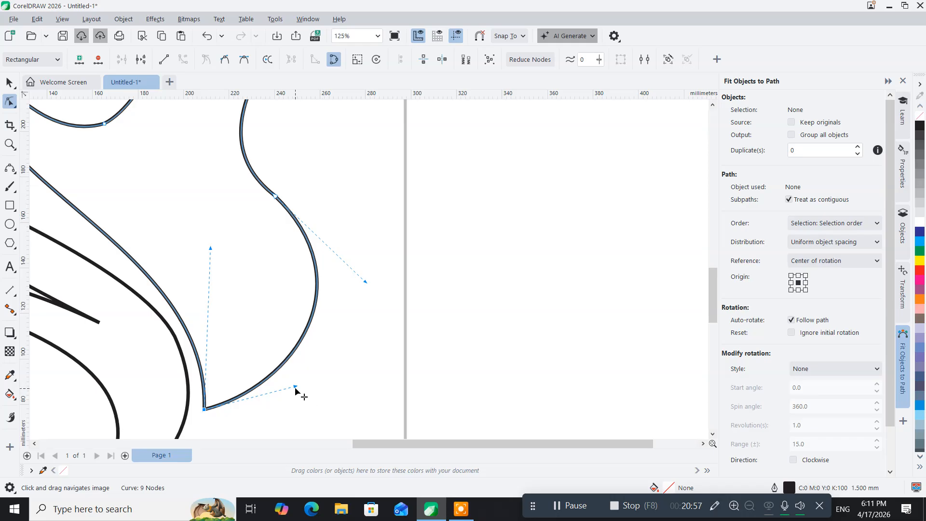
{"action": "left_click_drag", "start_coordinate": [295, 388], "coordinate": [300, 368]}
{"action": "left_click_drag", "start_coordinate": [268, 262], "coordinate": [265, 338]}
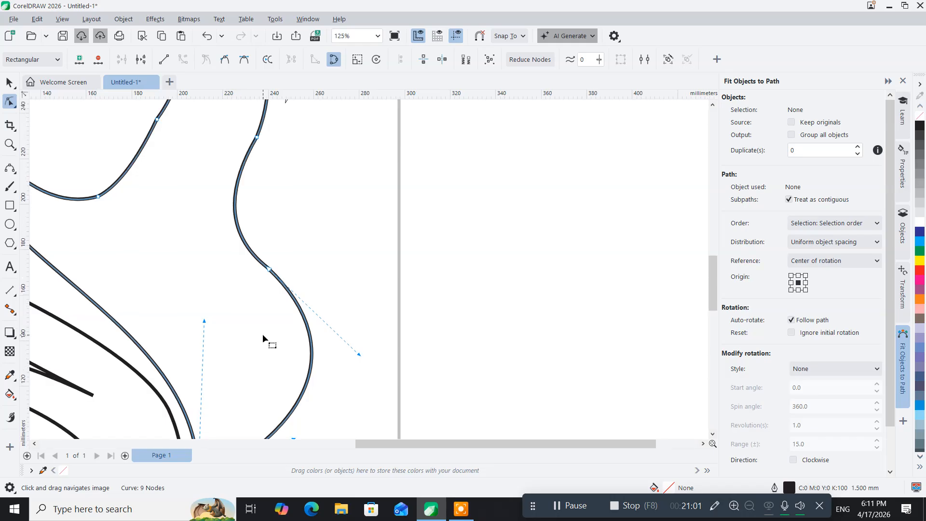
{"action": "left_click_drag", "start_coordinate": [257, 283], "coordinate": [262, 278]}
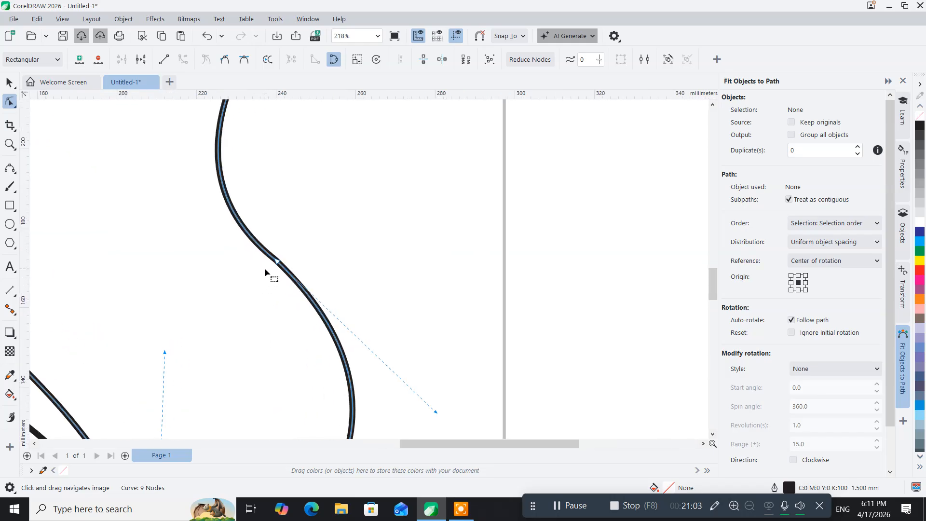
{"action": "double_click", "coordinate": [272, 267]}
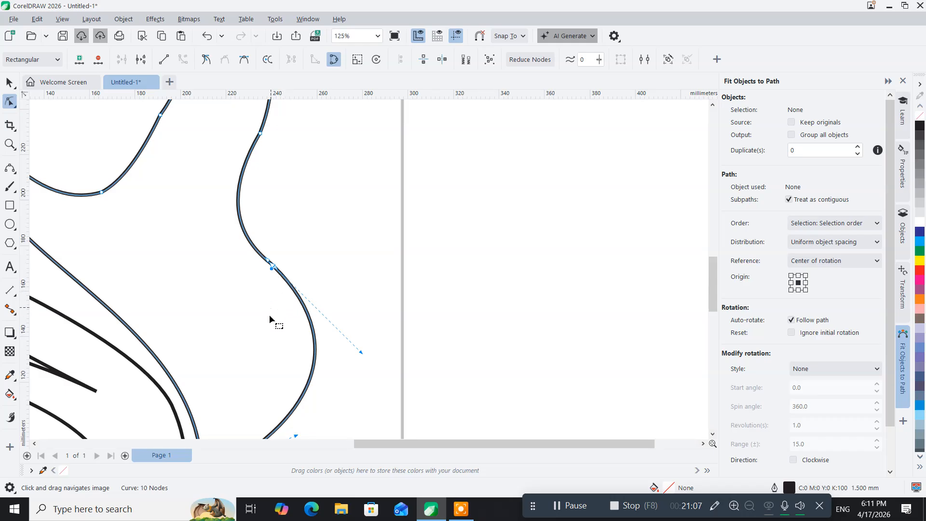
{"action": "key", "text": "ctrl+z"}
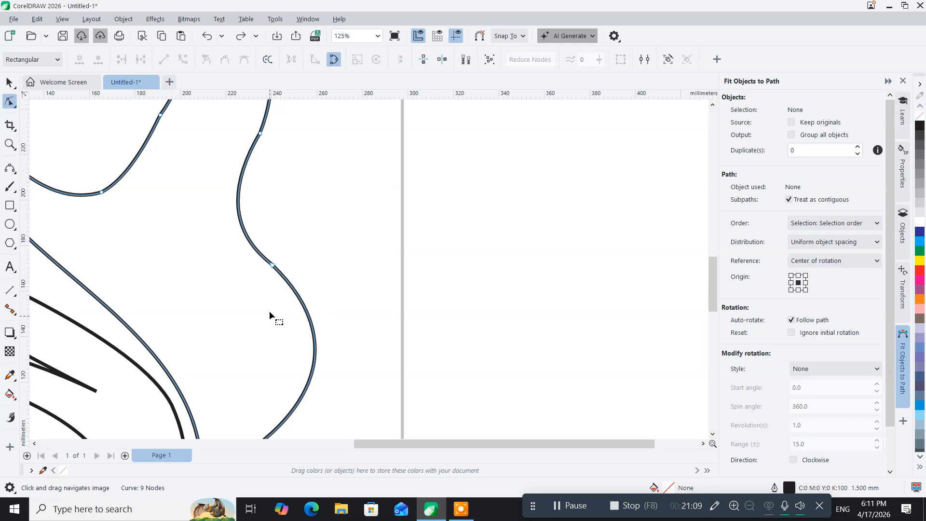
Delete the node between the two bends of the right edge and tighten the lower-right bulge with the bottom tip's handle
{"action": "left_click", "coordinate": [272, 264]}
{"action": "key", "text": "Delete"}
{"action": "scroll", "coordinate": [331, 306], "scroll_direction": "down", "scroll_amount": 2}
{"action": "left_click_drag", "start_coordinate": [331, 305], "coordinate": [259, 289]}
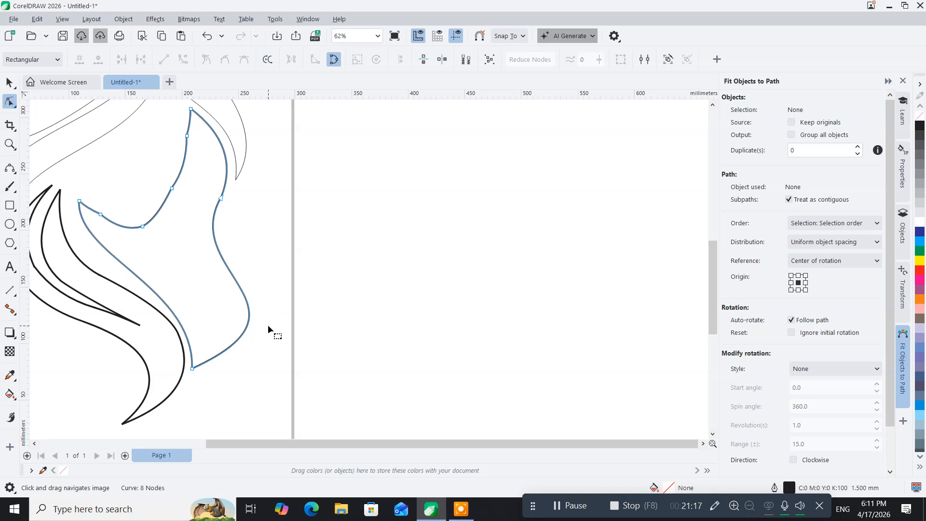
{"action": "scroll", "coordinate": [268, 325], "scroll_direction": "up", "scroll_amount": 1}
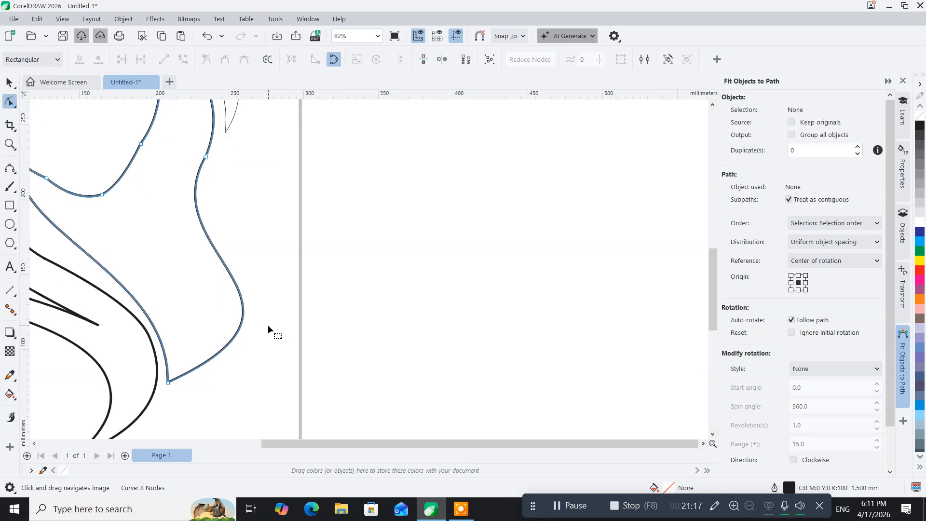
{"action": "left_click", "coordinate": [167, 382]}
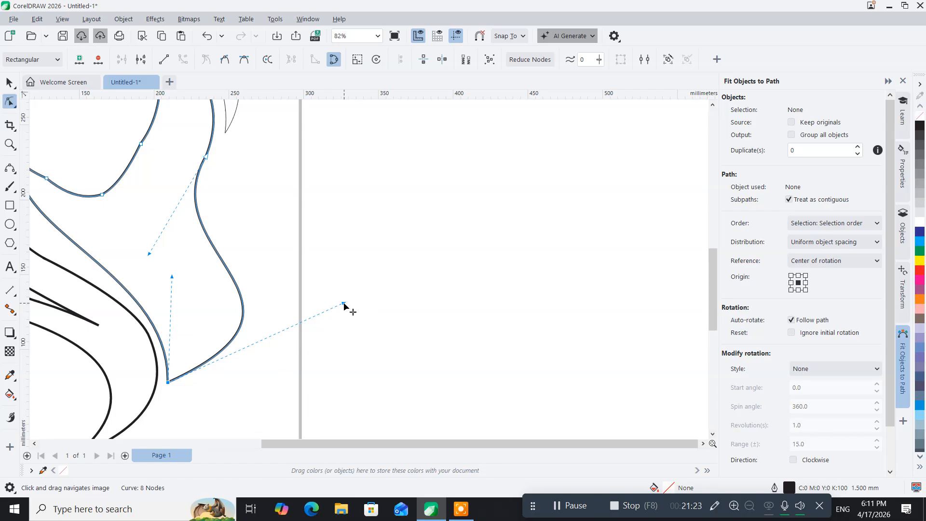
{"action": "left_click_drag", "start_coordinate": [344, 304], "coordinate": [323, 292]}
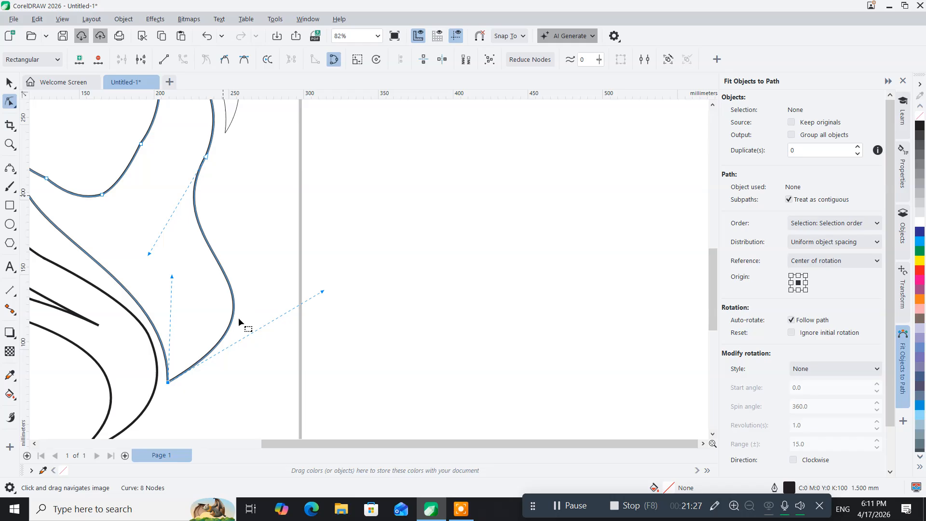
Delete the node just below the large shape's top tip on its inner edge
{"action": "left_click_drag", "start_coordinate": [246, 169], "coordinate": [269, 326]}
{"action": "scroll", "coordinate": [260, 322], "scroll_direction": "up", "scroll_amount": 3}
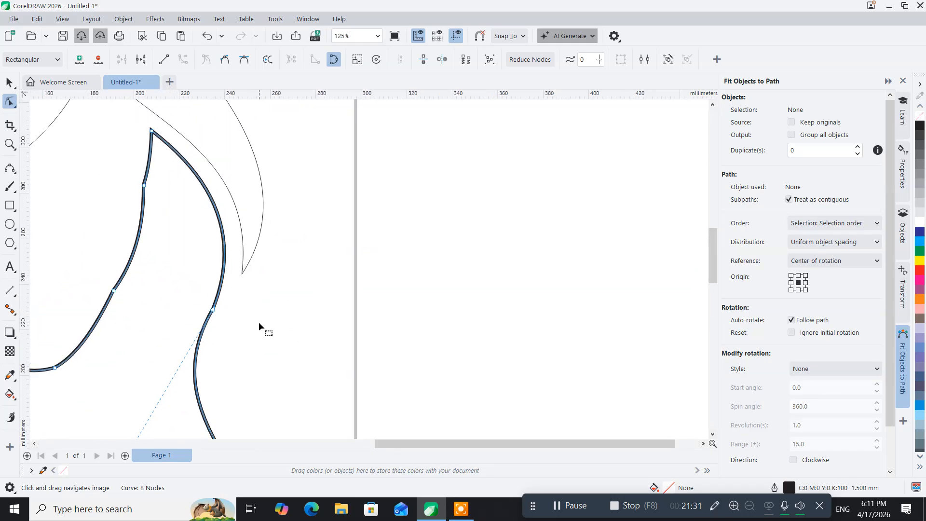
{"action": "left_click_drag", "start_coordinate": [181, 291], "coordinate": [157, 311]}
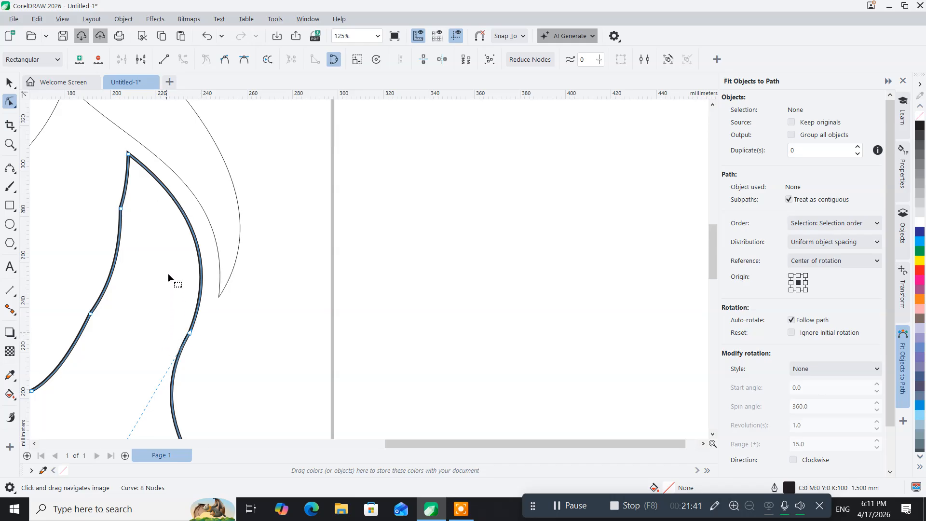
{"action": "double_click", "coordinate": [121, 210]}
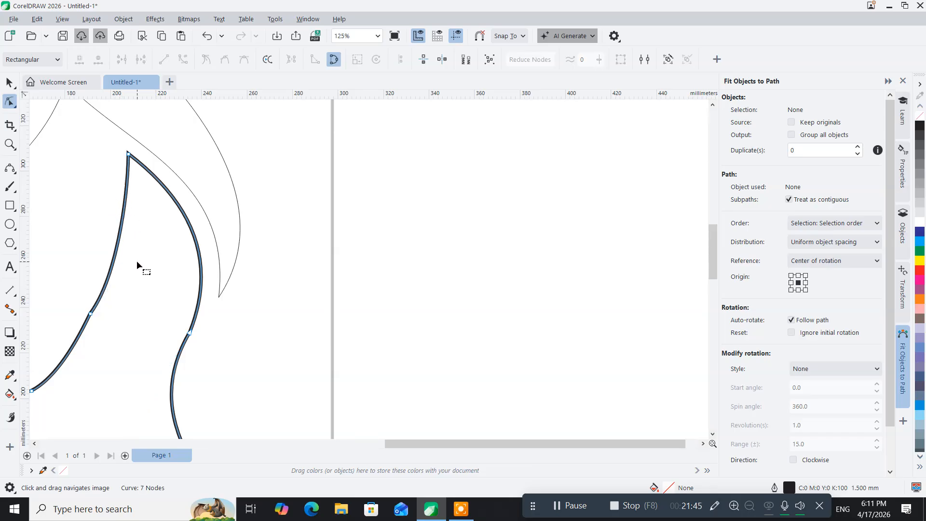
Delete the node nearest the left tip on the large shape's upper edge to smooth that segment
{"action": "scroll", "coordinate": [137, 260], "scroll_direction": "down", "scroll_amount": 4}
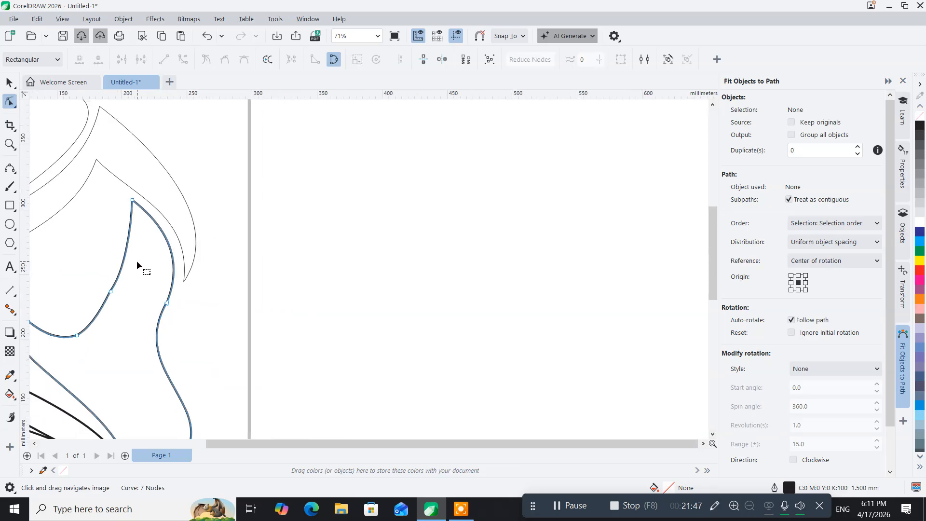
{"action": "left_click_drag", "start_coordinate": [126, 301], "coordinate": [293, 249]}
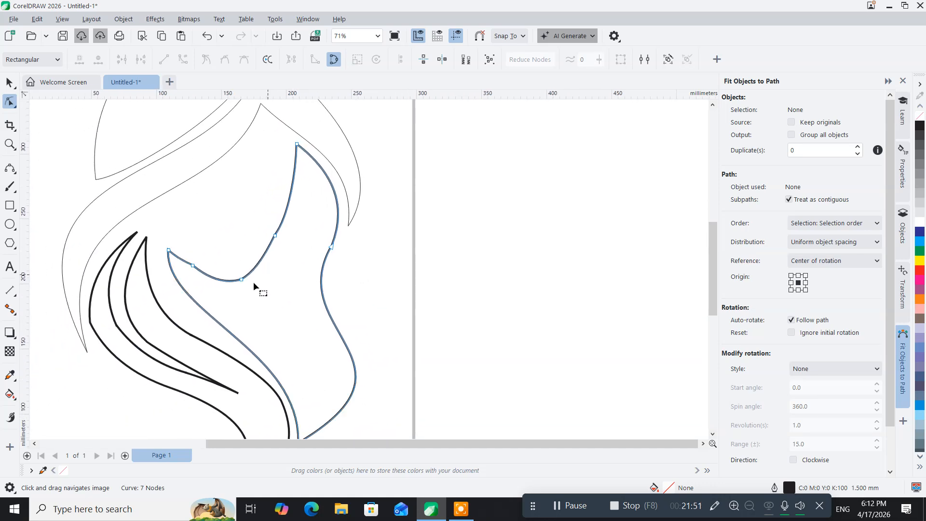
{"action": "left_click_drag", "start_coordinate": [265, 325], "coordinate": [275, 276]}
{"action": "scroll", "coordinate": [221, 242], "scroll_direction": "up", "scroll_amount": 3}
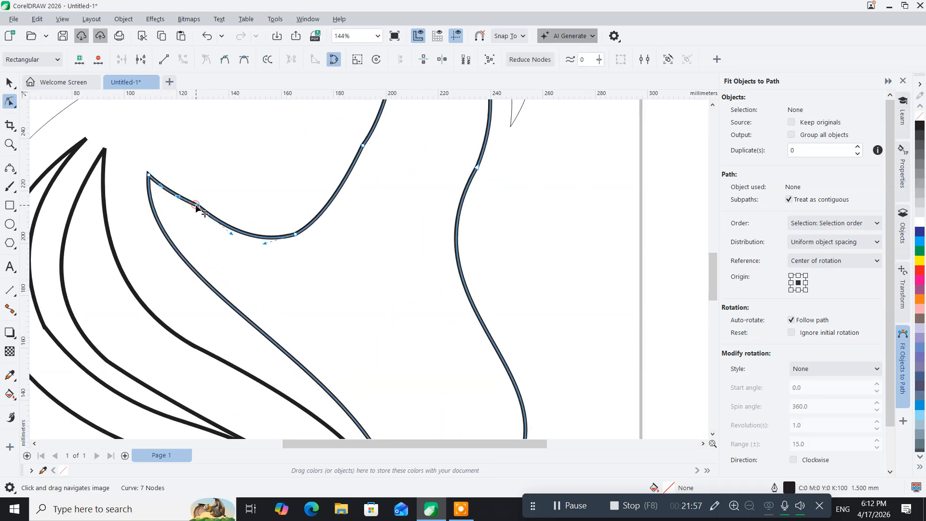
{"action": "double_click", "coordinate": [197, 206]}
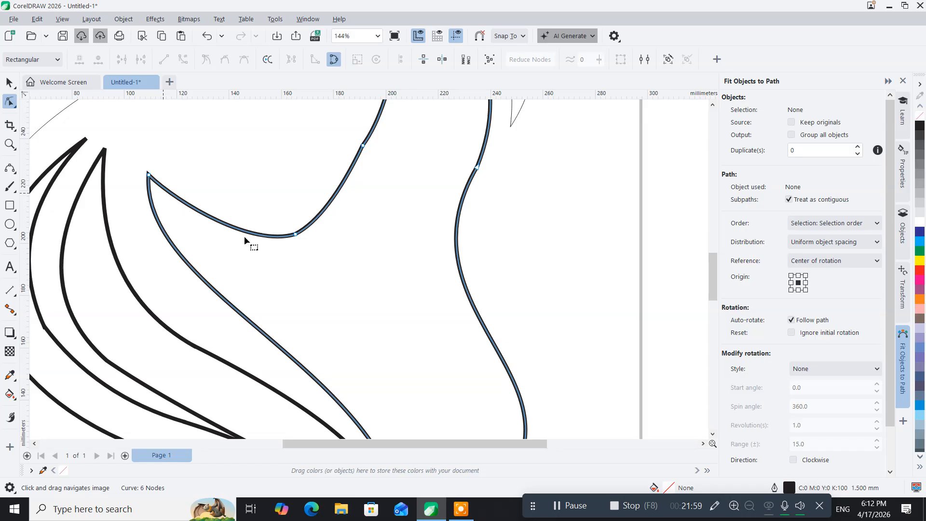
Set the outline width of the large reshaped curve to 0.1 mm
{"action": "scroll", "coordinate": [337, 211], "scroll_direction": "down", "scroll_amount": 3}
{"action": "left_click_drag", "start_coordinate": [357, 259], "coordinate": [264, 349]}
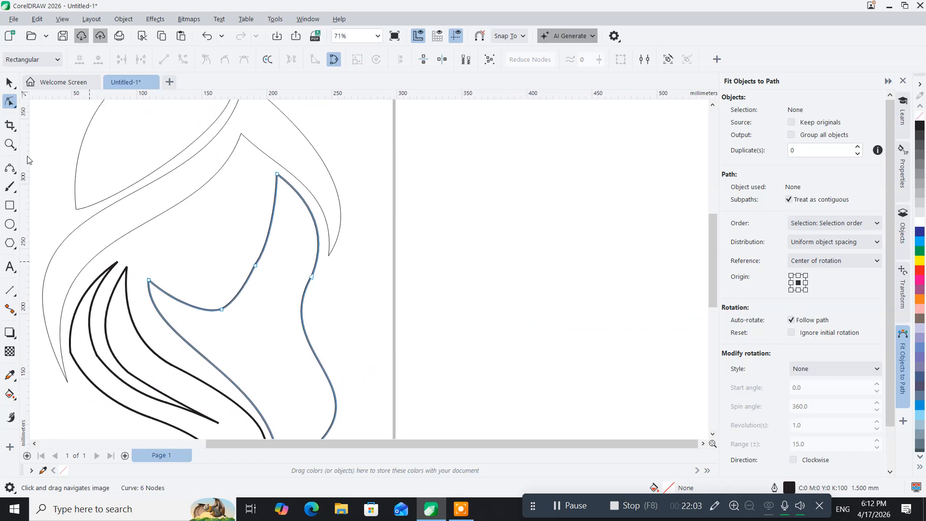
{"action": "left_click", "coordinate": [9, 83]}
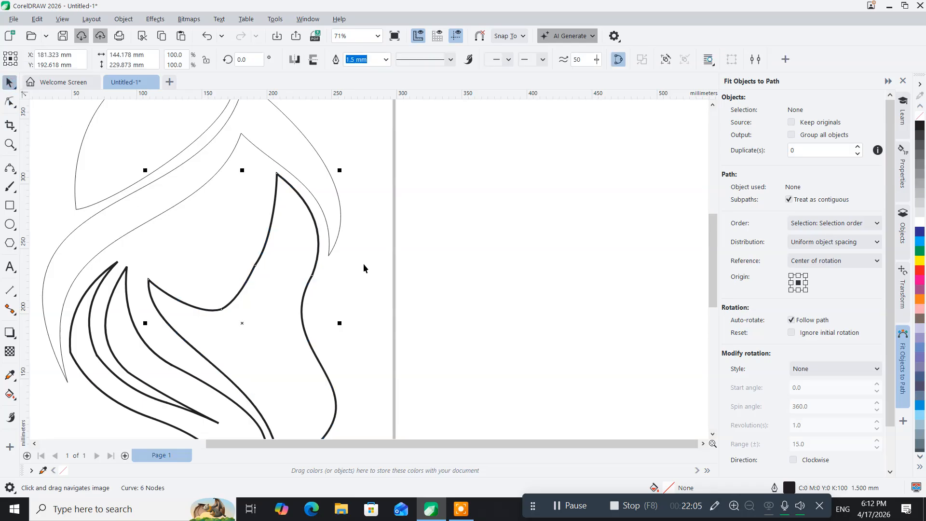
{"action": "left_click", "coordinate": [384, 65]}
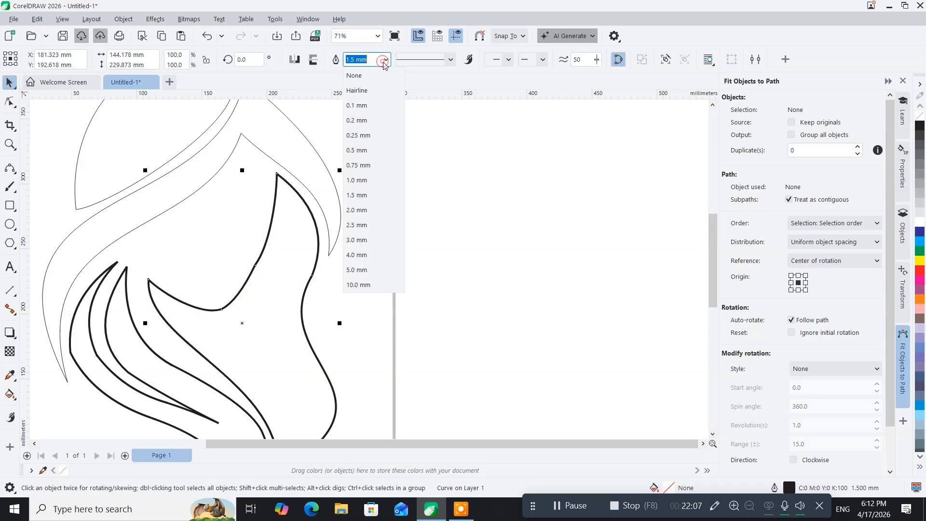
{"action": "left_click", "coordinate": [375, 101]}
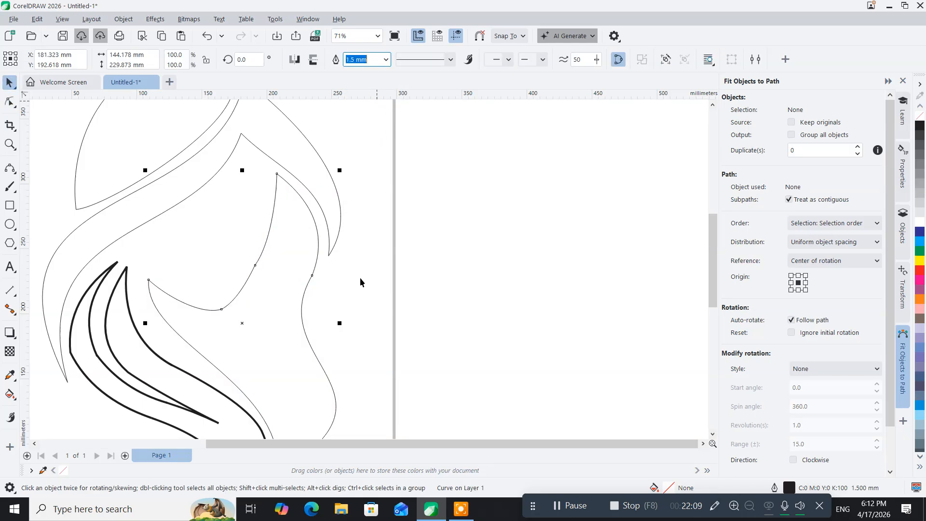
Examine the nodes along the thick inner curve between its upper tip and its pointed end
{"action": "left_click_drag", "start_coordinate": [207, 356], "coordinate": [293, 279]}
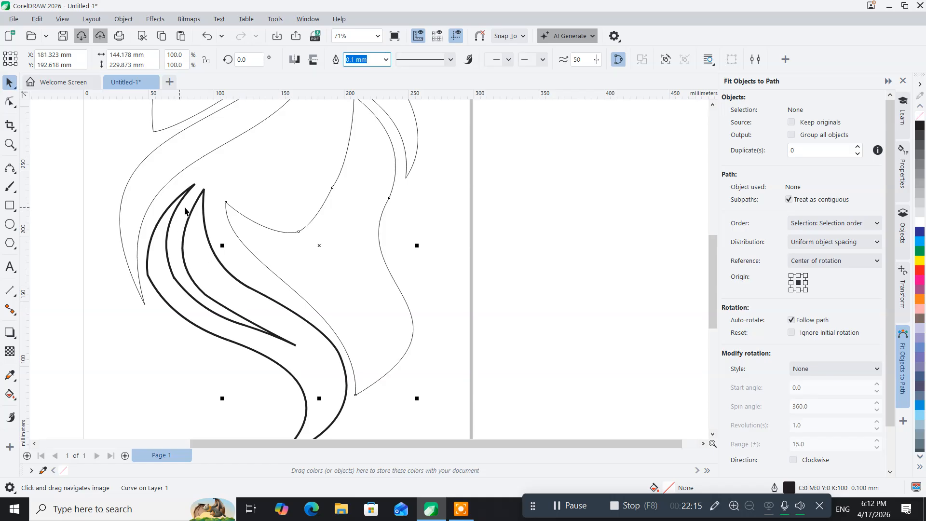
{"action": "key", "text": "Escape"}
{"action": "key", "text": "Escape"}
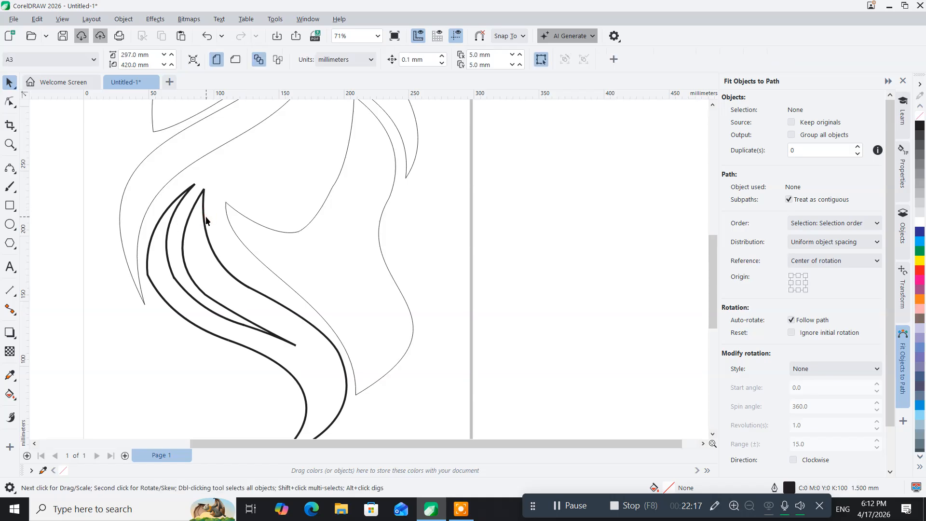
{"action": "left_click", "coordinate": [206, 222]}
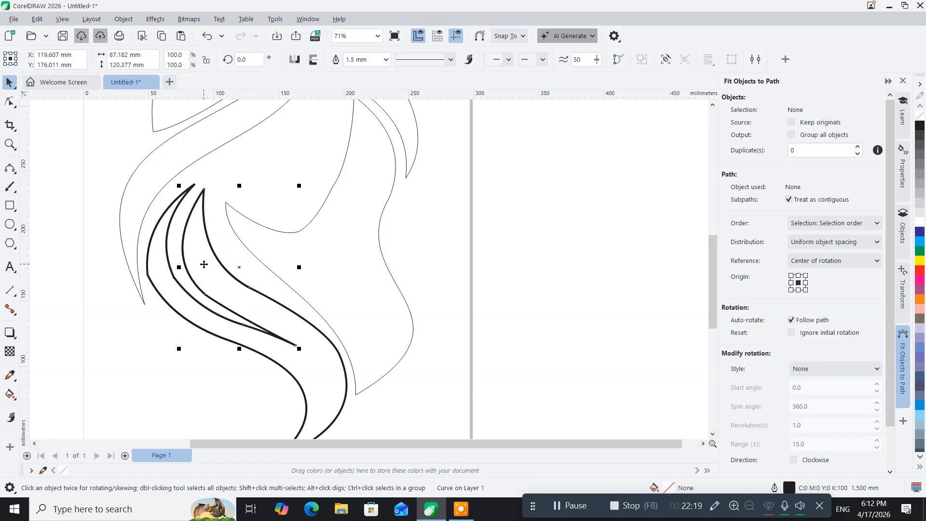
{"action": "left_click", "coordinate": [15, 111]}
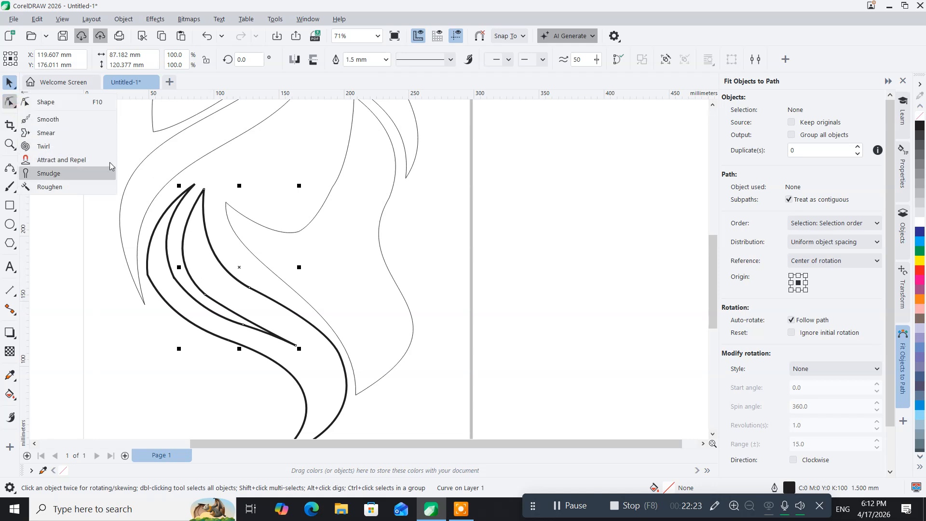
{"action": "left_click", "coordinate": [97, 102]}
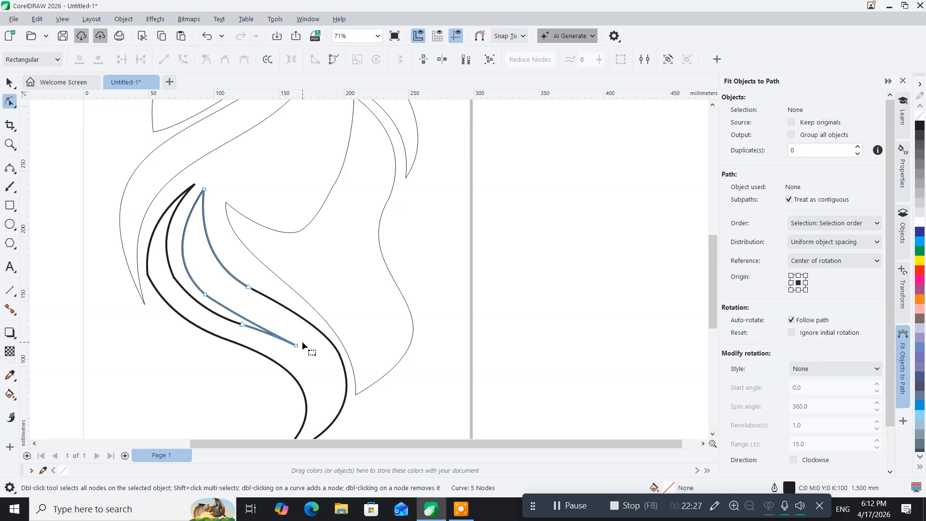
{"action": "scroll", "coordinate": [303, 343], "scroll_direction": "up", "scroll_amount": 2}
{"action": "left_click_drag", "start_coordinate": [297, 349], "coordinate": [257, 406]}
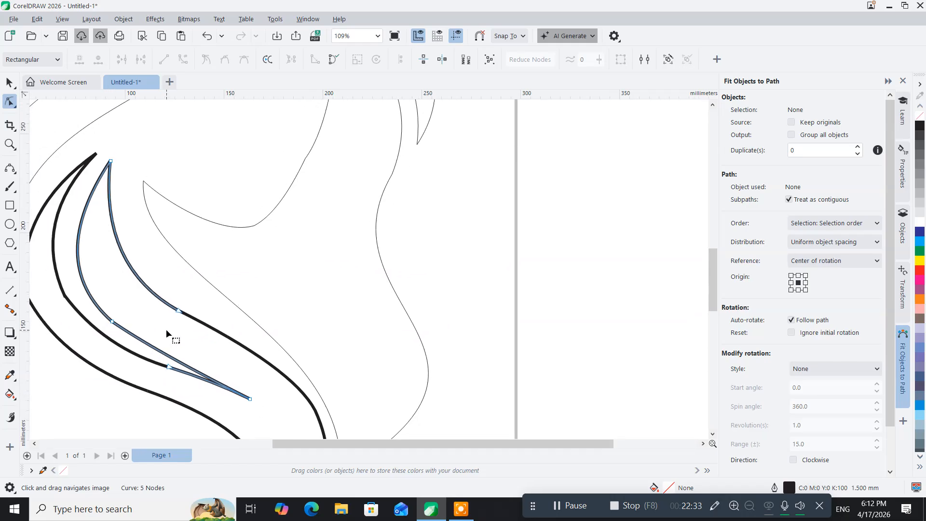
{"action": "scroll", "coordinate": [192, 331], "scroll_direction": "down", "scroll_amount": 3}
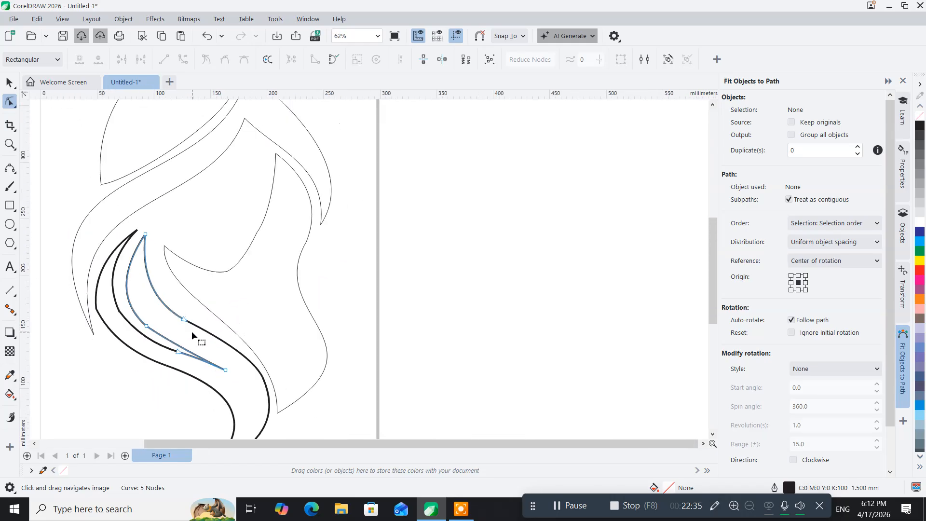
{"action": "left_click_drag", "start_coordinate": [192, 331], "coordinate": [144, 240]}
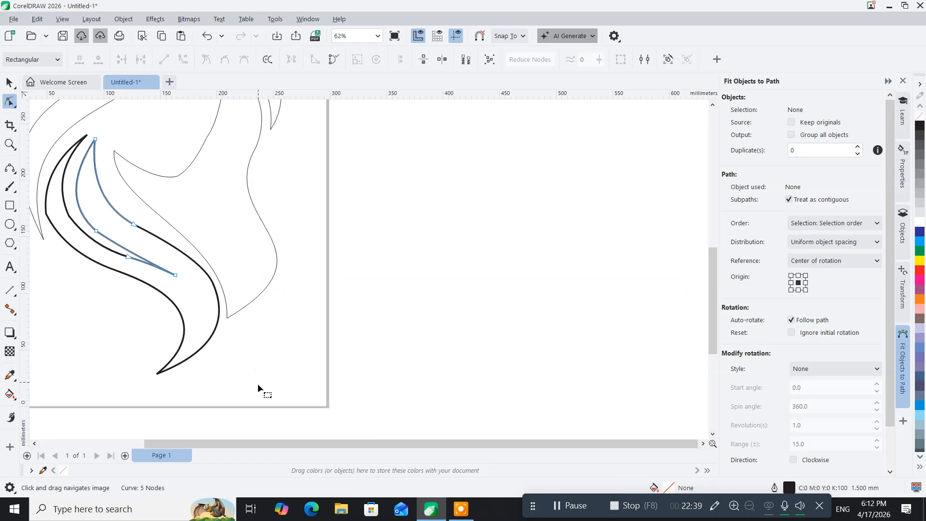
{"action": "left_click_drag", "start_coordinate": [261, 387], "coordinate": [36, 119]}
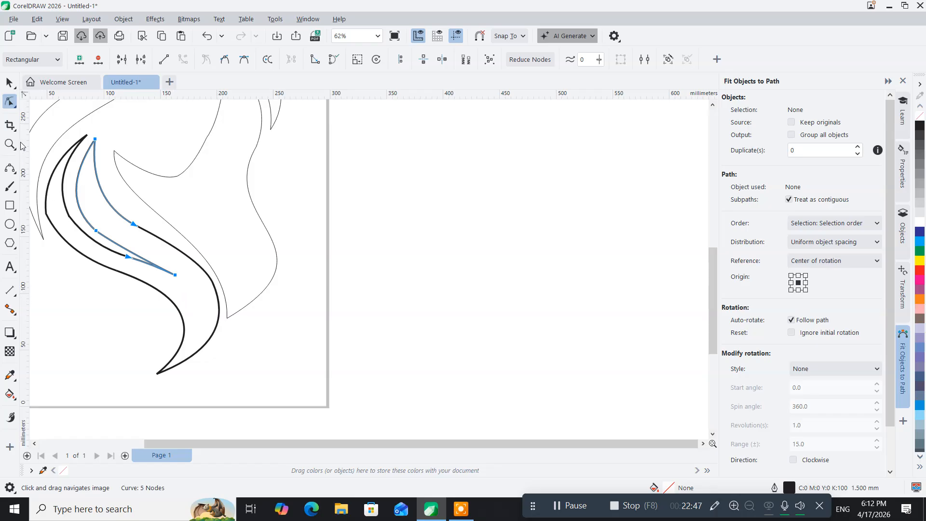
{"action": "left_click", "coordinate": [10, 82]}
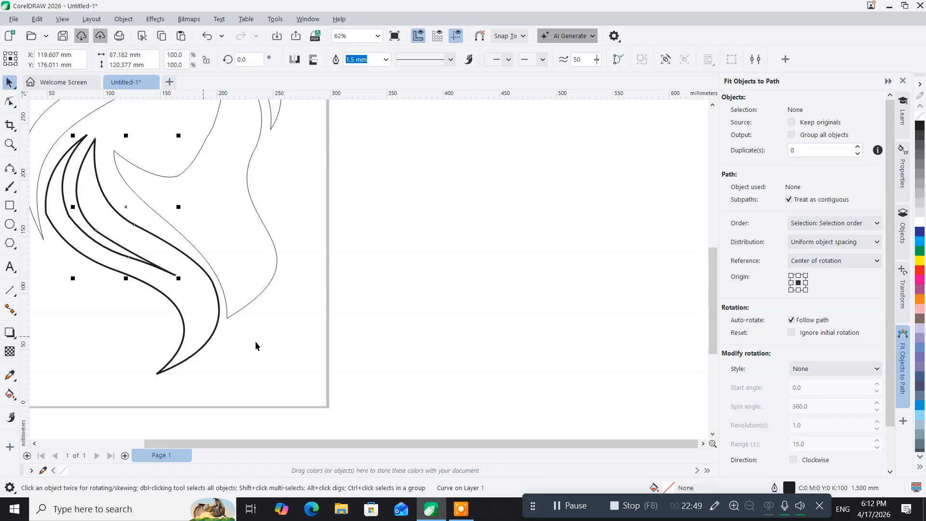
{"action": "left_click", "coordinate": [303, 366]}
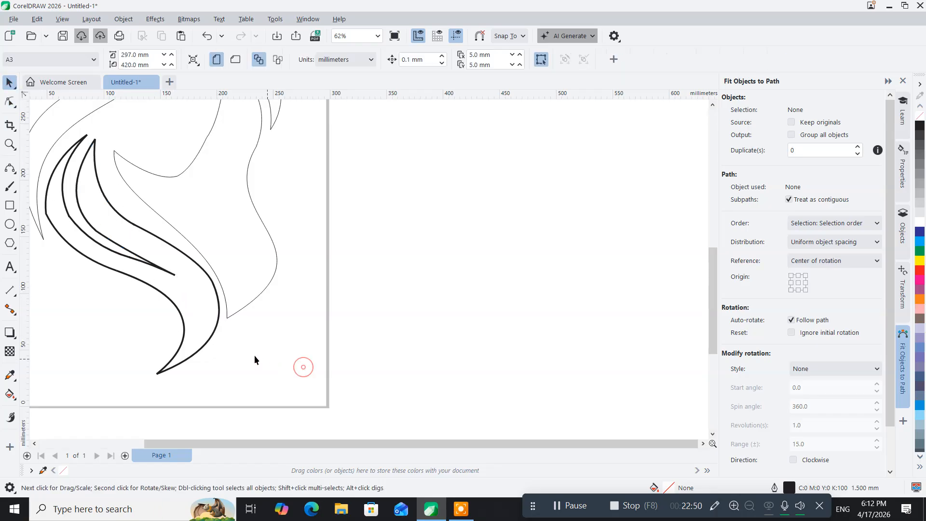
{"action": "left_click", "coordinate": [197, 354]}
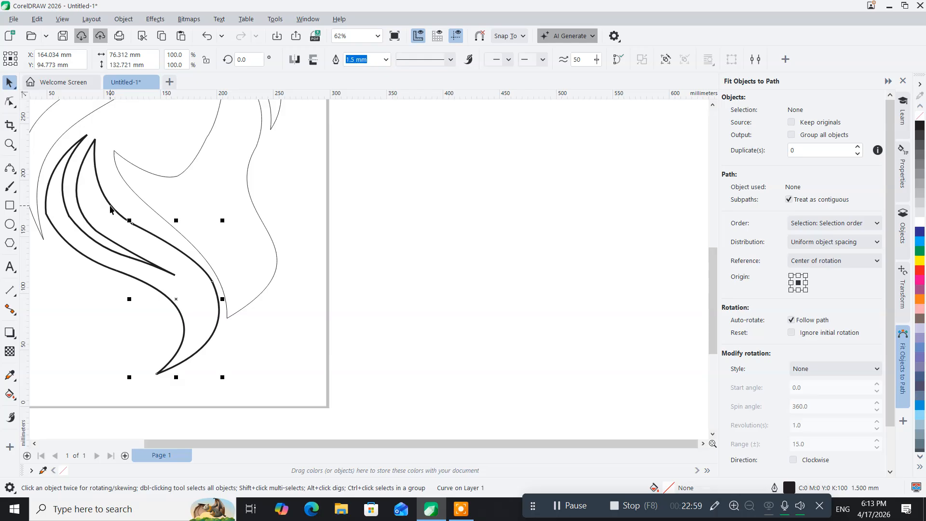
{"action": "left_click", "coordinate": [110, 210], "text": "shift"}
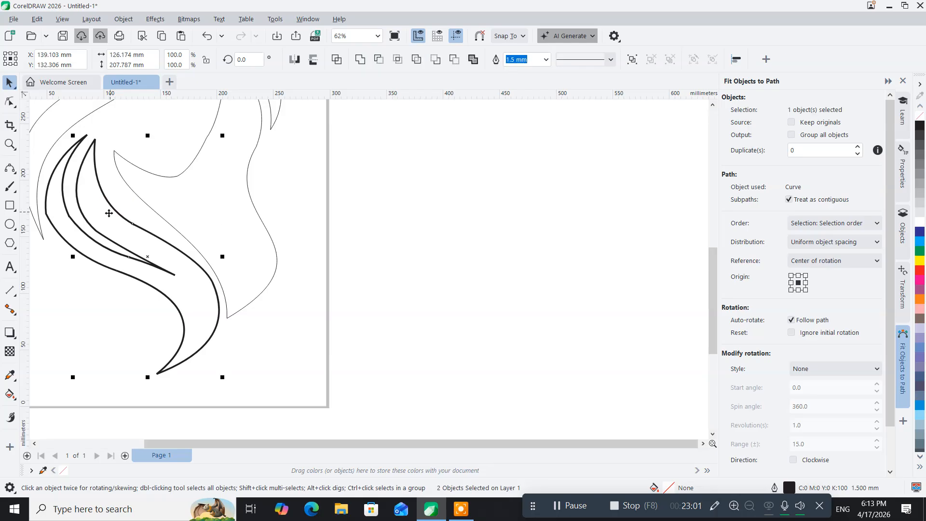
{"action": "left_click", "coordinate": [63, 212], "text": "shift"}
{"action": "left_click_drag", "start_coordinate": [145, 246], "coordinate": [250, 272]}
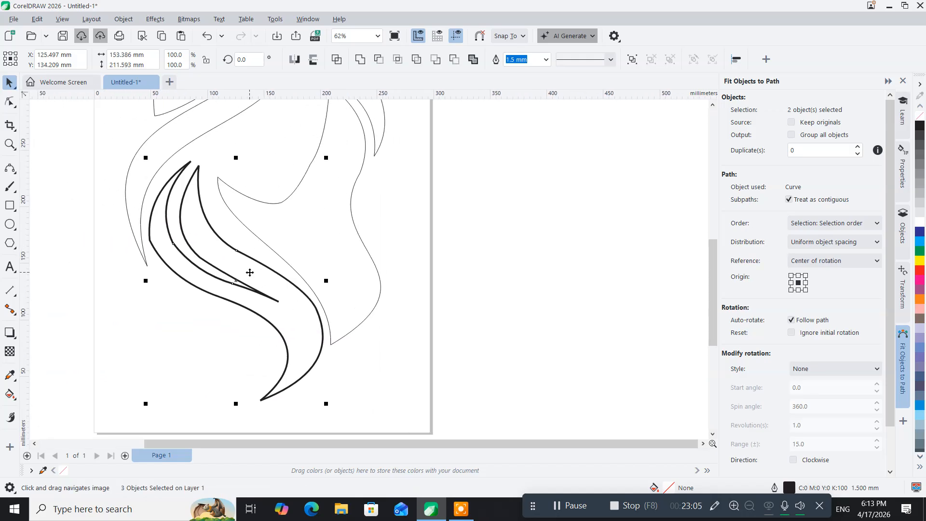
{"action": "left_click", "coordinate": [10, 102]}
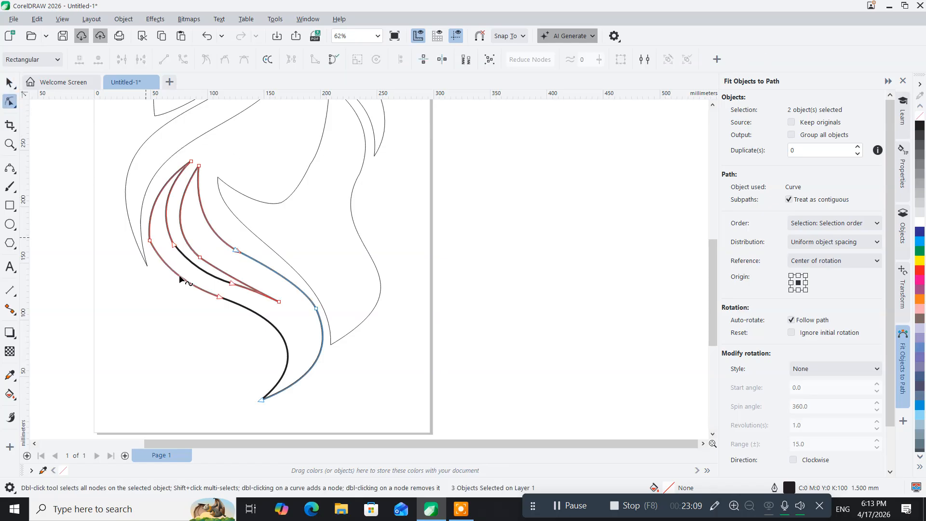
{"action": "left_click_drag", "start_coordinate": [217, 364], "coordinate": [135, 289]}
{"action": "scroll", "coordinate": [213, 352], "scroll_direction": "up", "scroll_amount": 3}
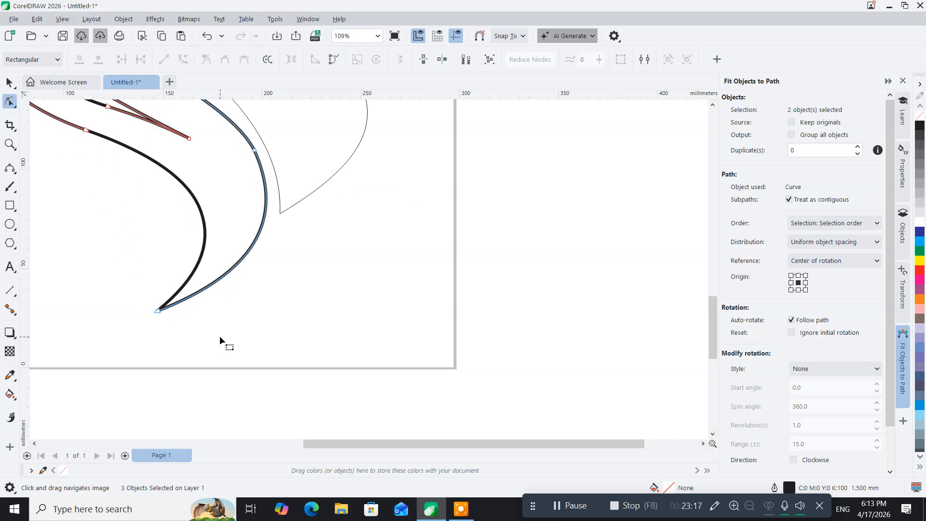
{"action": "scroll", "coordinate": [121, 304], "scroll_direction": "down", "scroll_amount": 3}
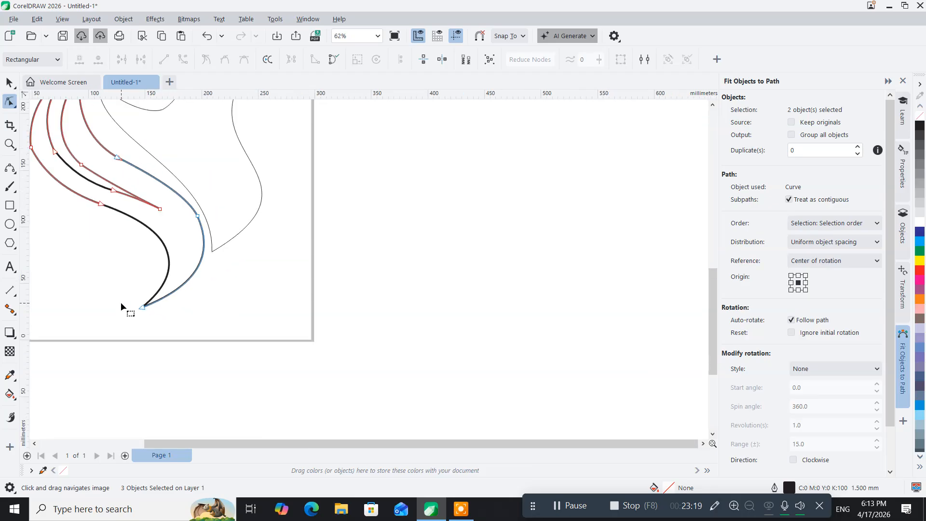
{"action": "left_click_drag", "start_coordinate": [98, 282], "coordinate": [152, 319]}
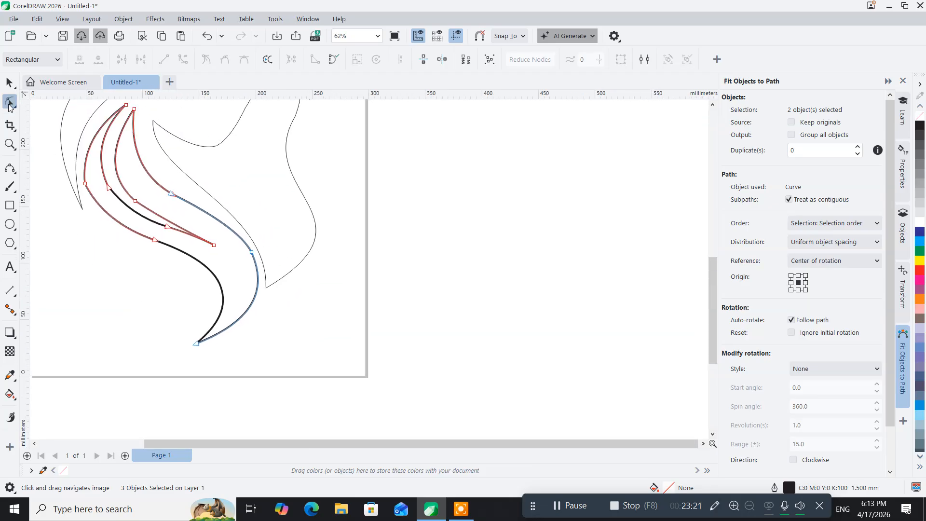
{"action": "left_click", "coordinate": [9, 82]}
{"action": "left_click", "coordinate": [105, 300]}
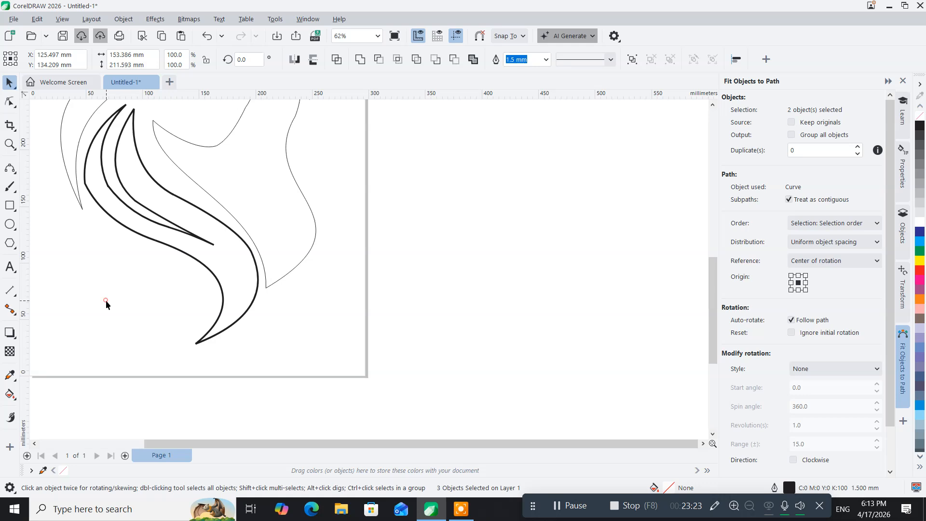
Select all five thick curves of the lower flowing shape and show their nodes for joint shape editing
{"action": "scroll", "coordinate": [123, 302], "scroll_direction": "down", "scroll_amount": 2}
{"action": "left_click_drag", "start_coordinate": [50, 155], "coordinate": [223, 352]}
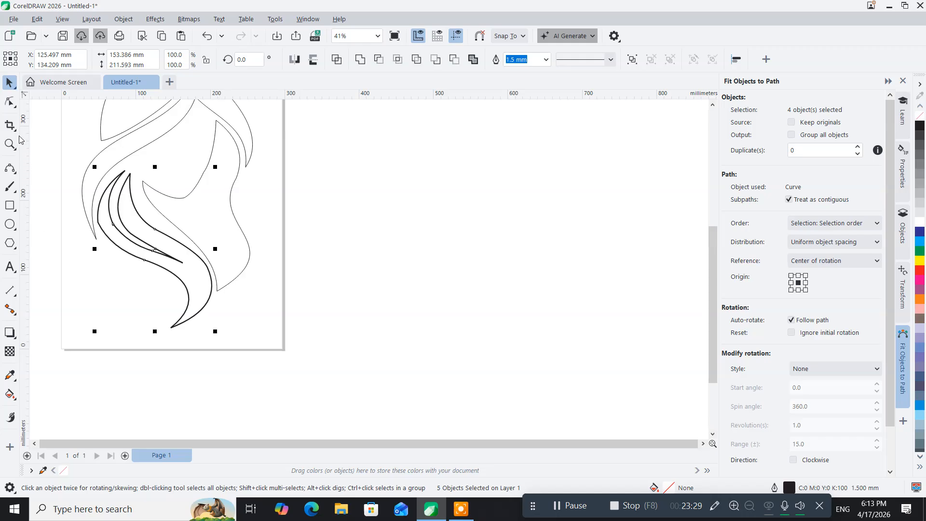
{"action": "left_click", "coordinate": [11, 102]}
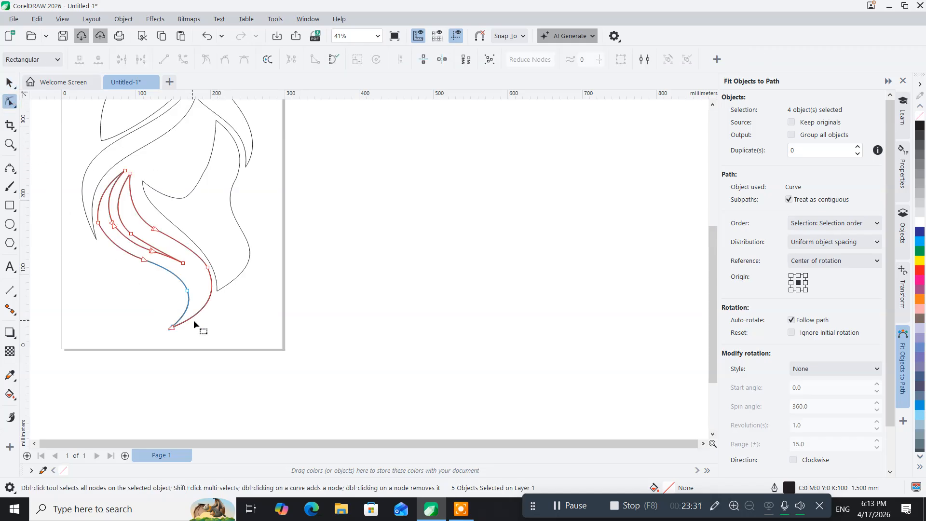
{"action": "scroll", "coordinate": [198, 322], "scroll_direction": "up", "scroll_amount": 3}
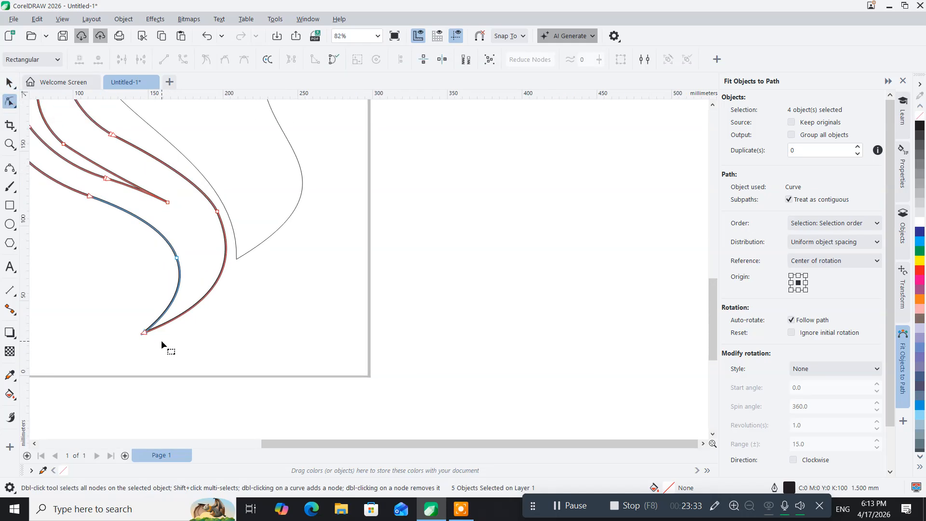
{"action": "scroll", "coordinate": [161, 340], "scroll_direction": "up", "scroll_amount": 2}
{"action": "scroll", "coordinate": [162, 340], "scroll_direction": "down", "scroll_amount": 1}
{"action": "scroll", "coordinate": [161, 341], "scroll_direction": "down", "scroll_amount": 1}
{"action": "left_click_drag", "start_coordinate": [177, 276], "coordinate": [282, 408]}
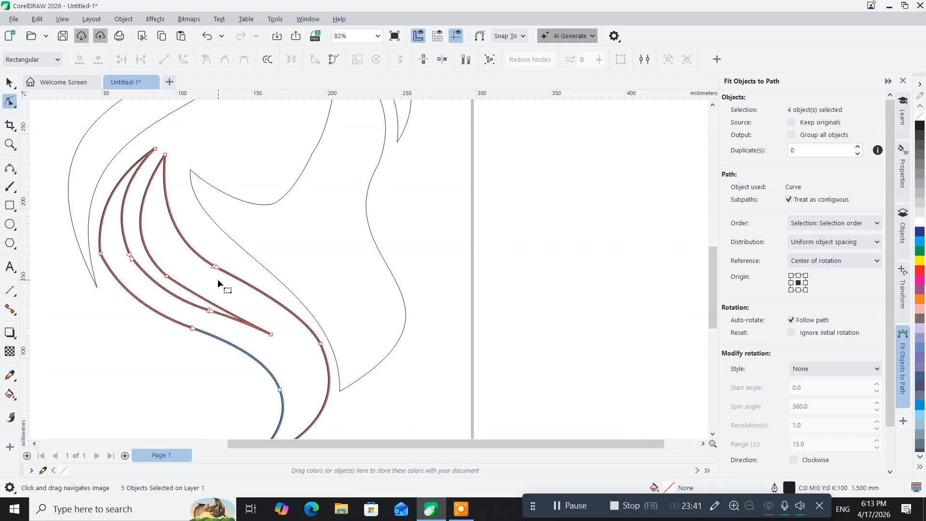
Select the overlapping end nodes midway along the thick shape's outer right edge and check the available node operations
{"action": "scroll", "coordinate": [215, 272], "scroll_direction": "up", "scroll_amount": 3}
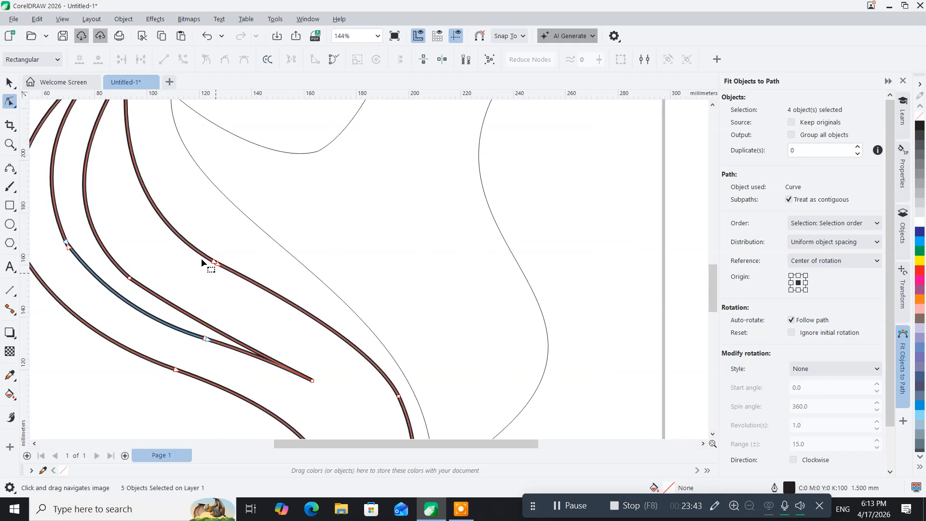
{"action": "left_click_drag", "start_coordinate": [197, 235], "coordinate": [231, 284]}
{"action": "right_click", "coordinate": [215, 265]}
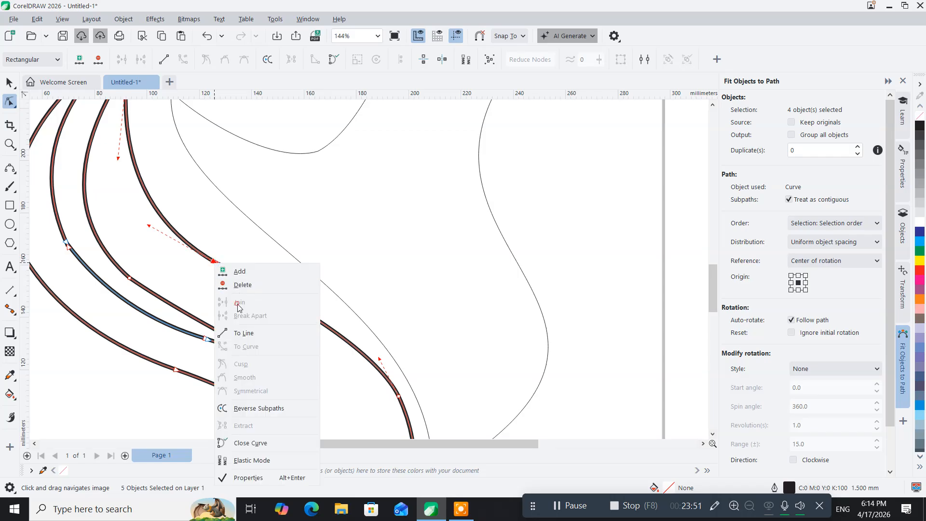
{"action": "left_click", "coordinate": [215, 248]}
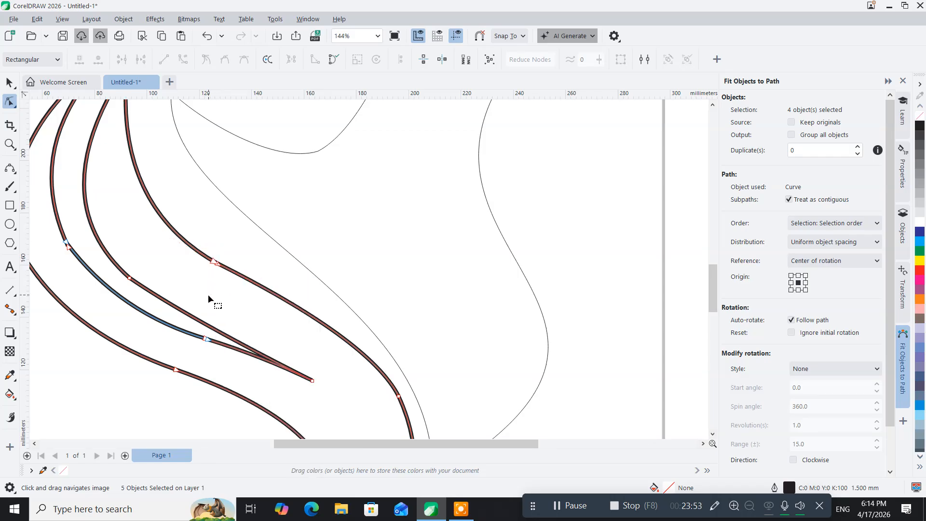
Try deleting the end node at the joint midway along the thick right edge twice, undoing each deletion
{"action": "double_click", "coordinate": [211, 262]}
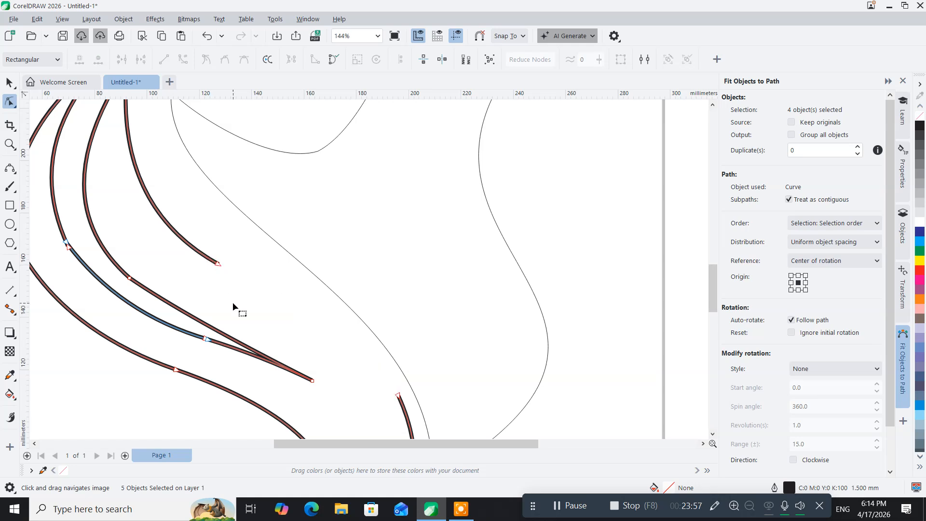
{"action": "key", "text": "ctrl+z"}
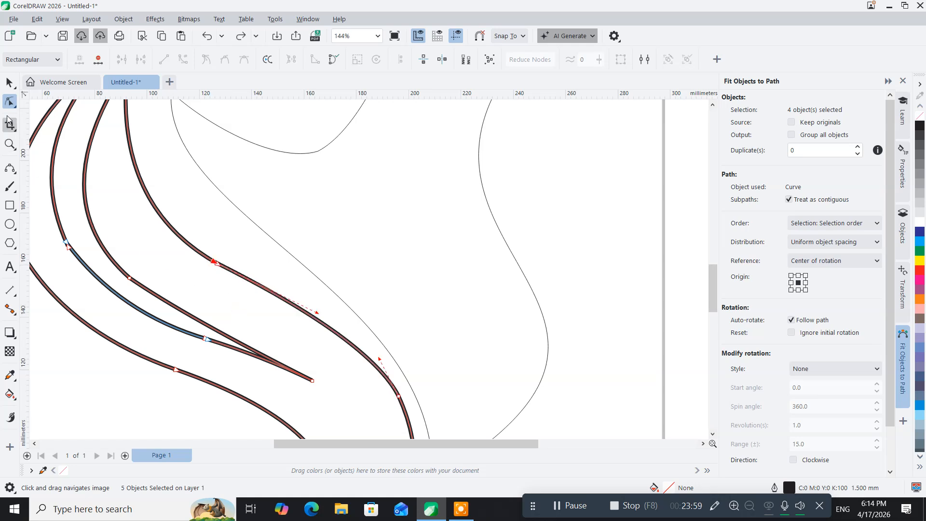
{"action": "left_click", "coordinate": [12, 86]}
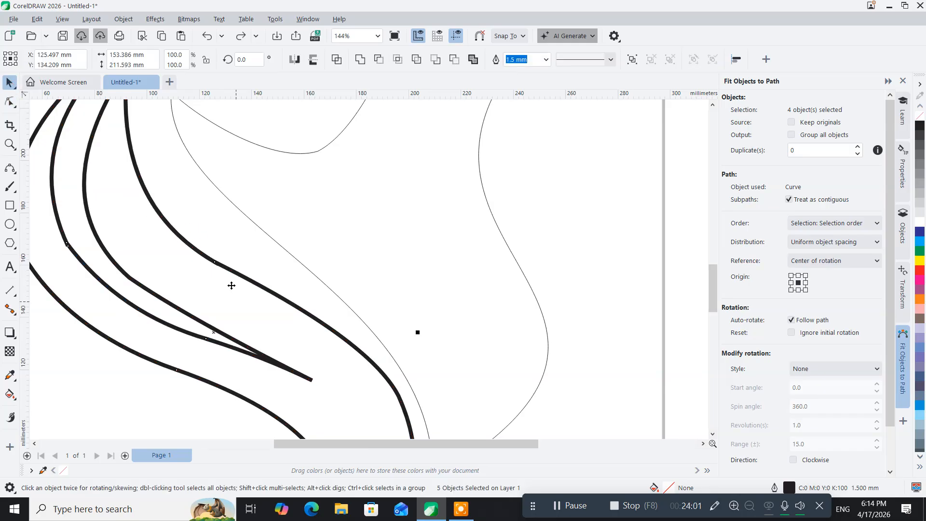
{"action": "left_click", "coordinate": [11, 102]}
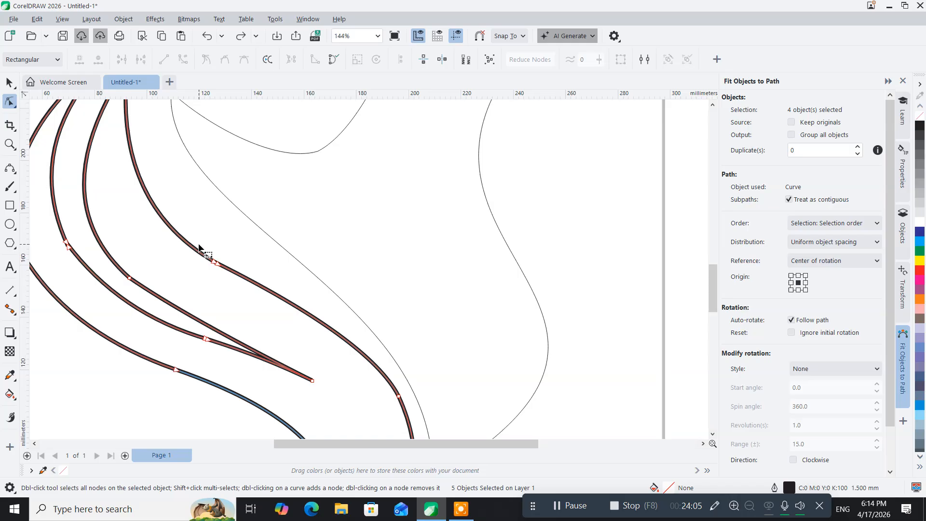
{"action": "double_click", "coordinate": [214, 263]}
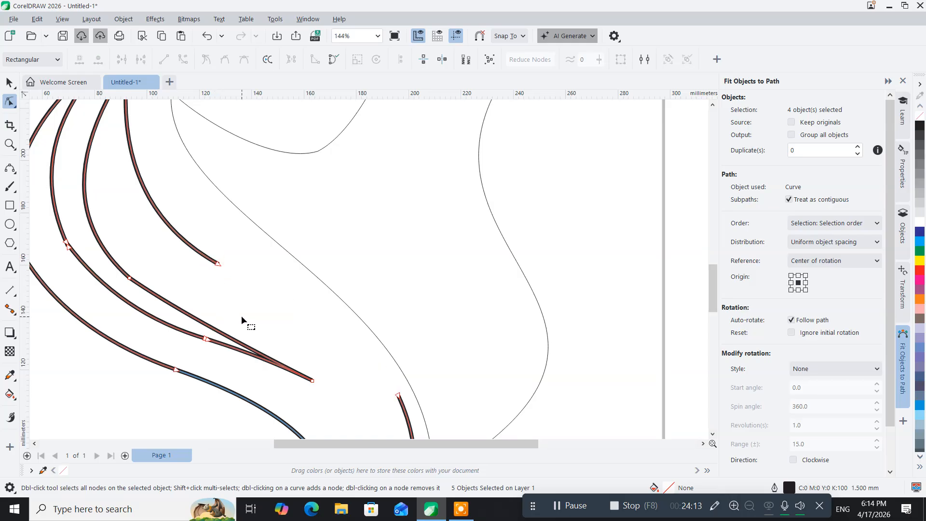
{"action": "key", "text": "ctrl+z"}
Delete the node at the lower bend of the thick shape's right edge to smooth the curve toward the bottom tip
{"action": "left_click_drag", "start_coordinate": [267, 335], "coordinate": [191, 234]}
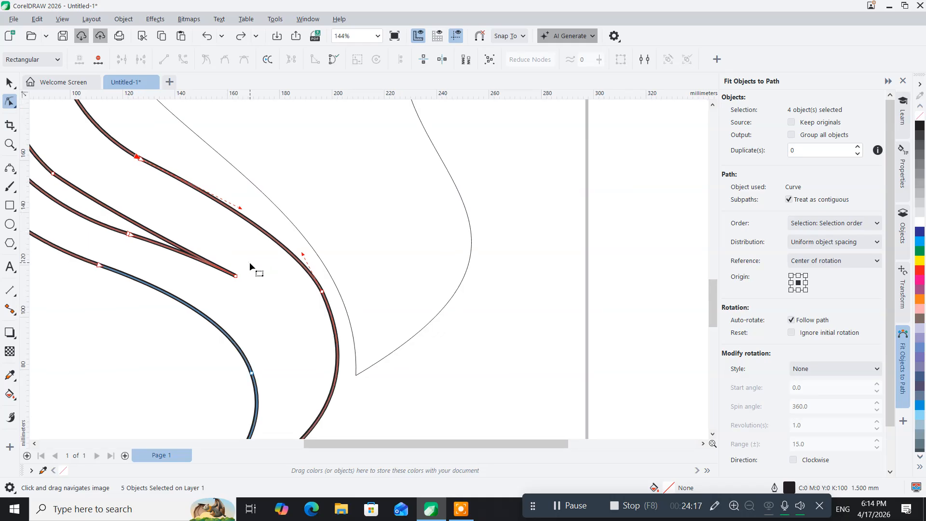
{"action": "left_click_drag", "start_coordinate": [252, 264], "coordinate": [262, 294]}
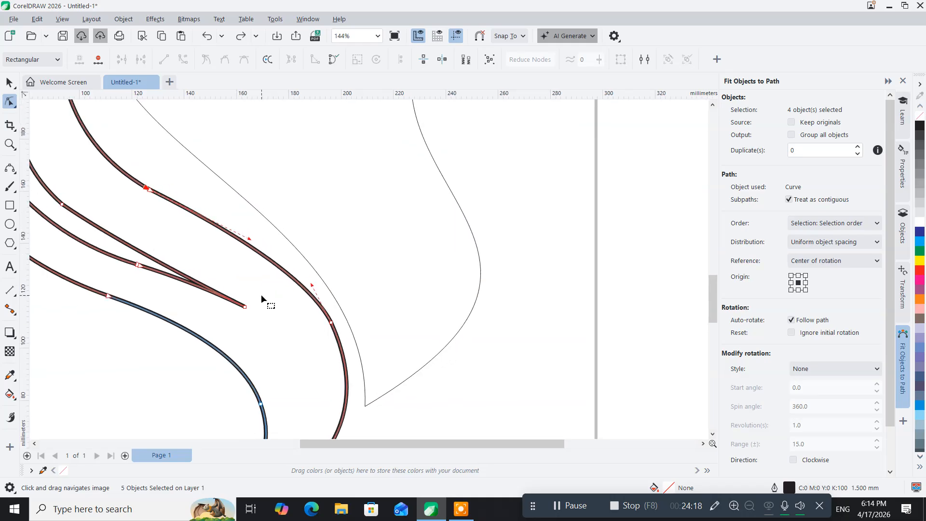
{"action": "double_click", "coordinate": [331, 323]}
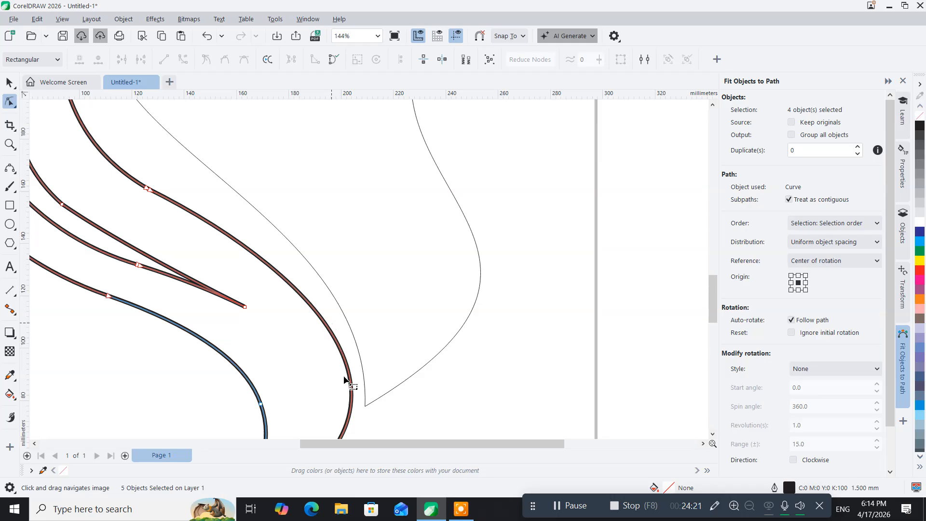
{"action": "scroll", "coordinate": [295, 362], "scroll_direction": "down", "scroll_amount": 4}
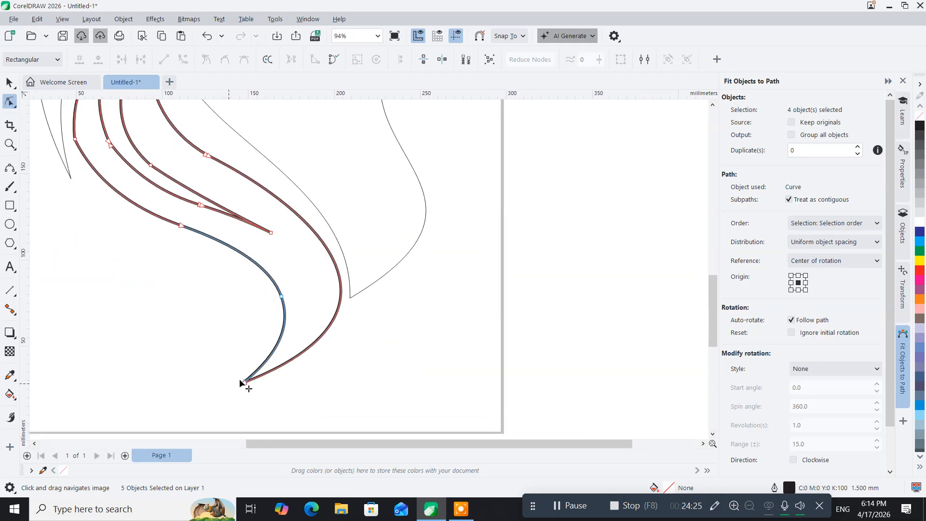
Pull the control handle of the bottom tip node inward to reshape the lower part of the thick right edge
{"action": "left_click", "coordinate": [247, 386]}
{"action": "left_click_drag", "start_coordinate": [422, 314], "coordinate": [403, 315]}
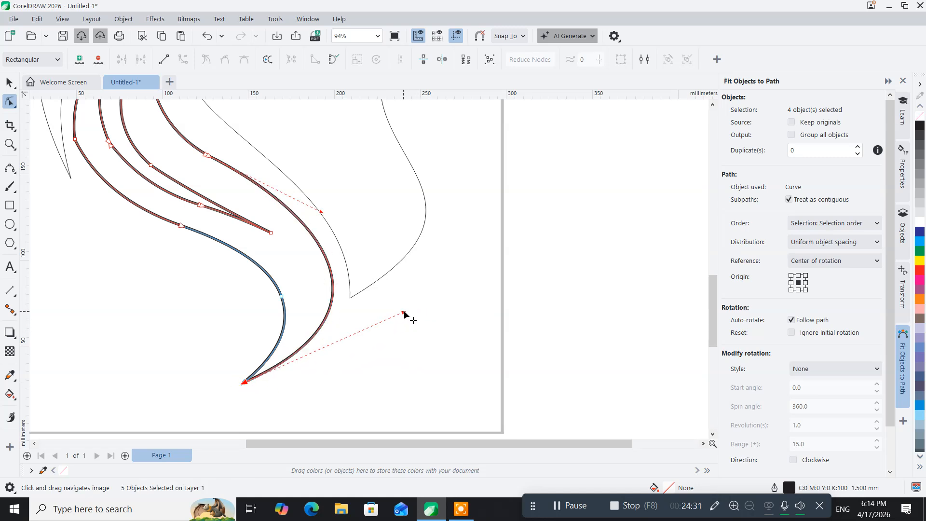
{"action": "left_click_drag", "start_coordinate": [340, 246], "coordinate": [408, 357]}
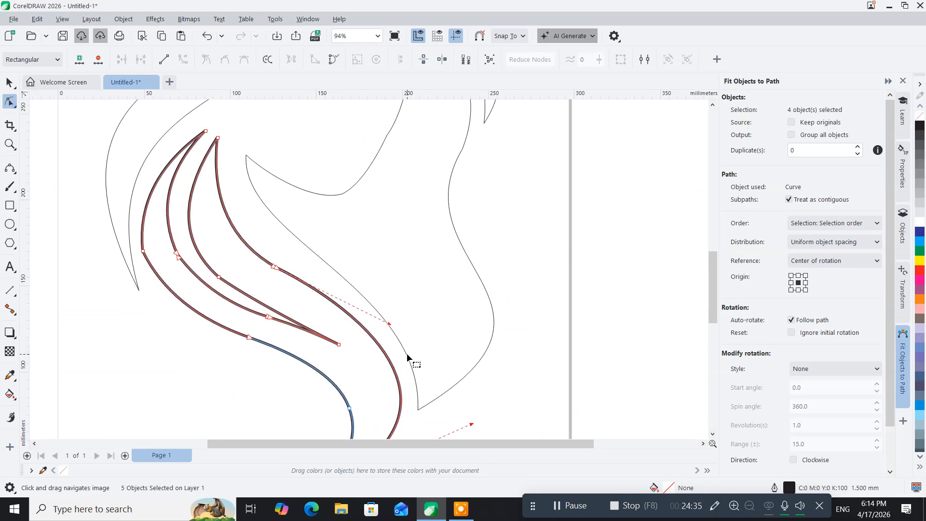
Try shifting the end node at the right edge's joint, undo it, and check whether the two overlapping end nodes can be joined
{"action": "left_click_drag", "start_coordinate": [273, 270], "coordinate": [283, 260]}
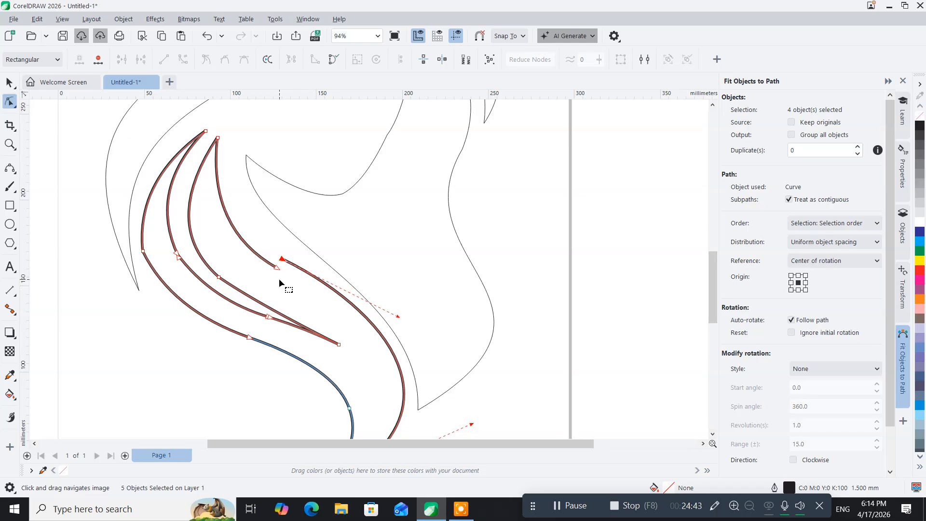
{"action": "key", "text": "ctrl+z"}
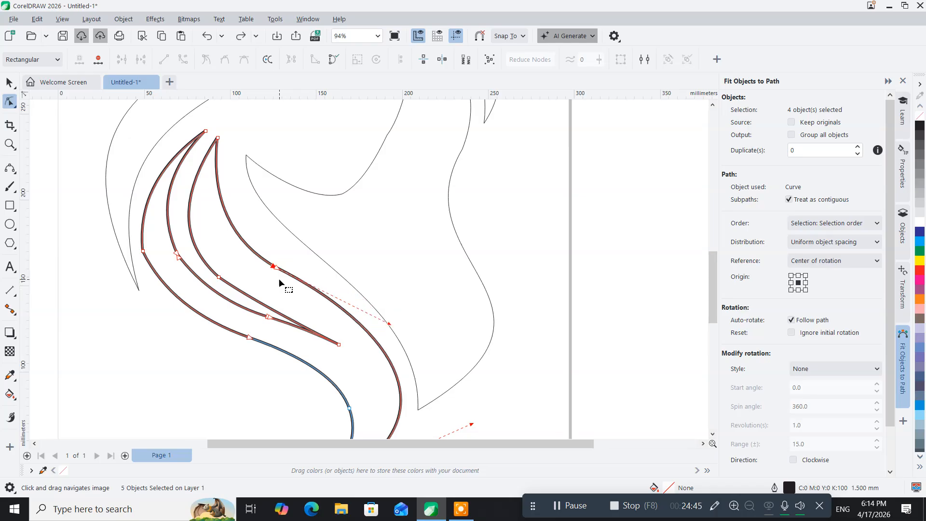
{"action": "scroll", "coordinate": [278, 279], "scroll_direction": "up", "scroll_amount": 3}
{"action": "scroll", "coordinate": [278, 279], "scroll_direction": "up", "scroll_amount": 1}
{"action": "left_click_drag", "start_coordinate": [242, 207], "coordinate": [316, 289]}
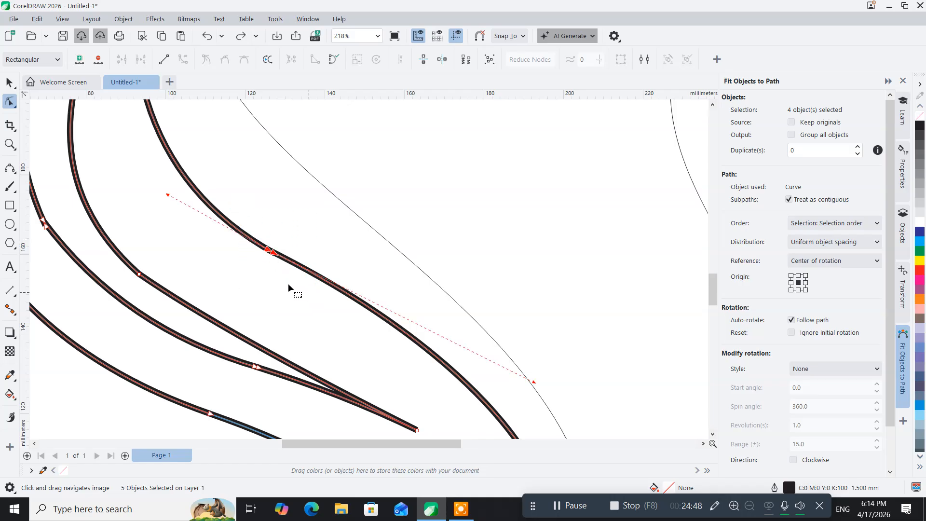
{"action": "right_click", "coordinate": [272, 253]}
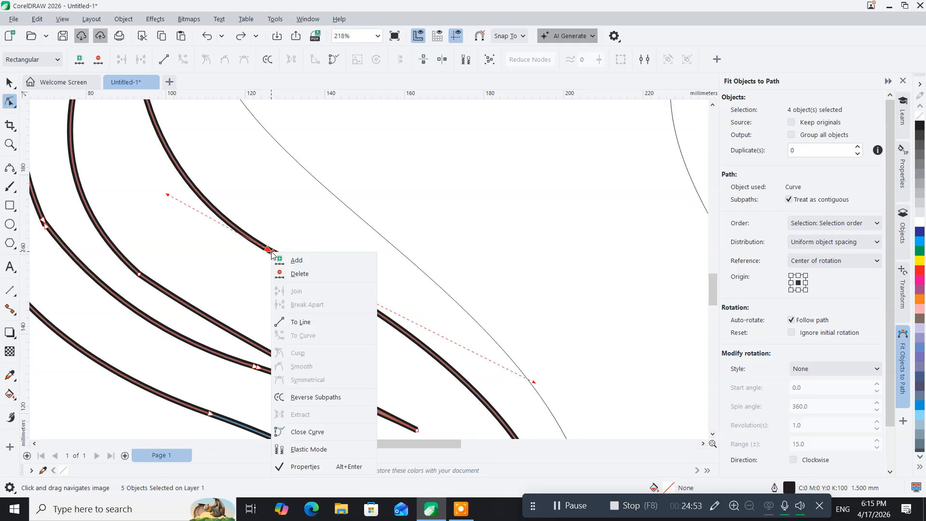
{"action": "left_click", "coordinate": [285, 291]}
{"action": "left_click", "coordinate": [204, 261]}
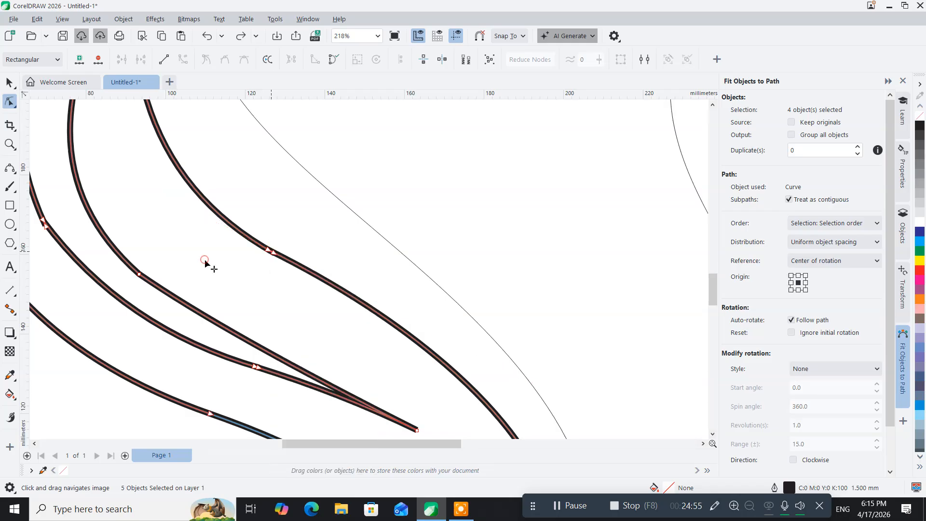
{"action": "scroll", "coordinate": [236, 262], "scroll_direction": "down", "scroll_amount": 4}
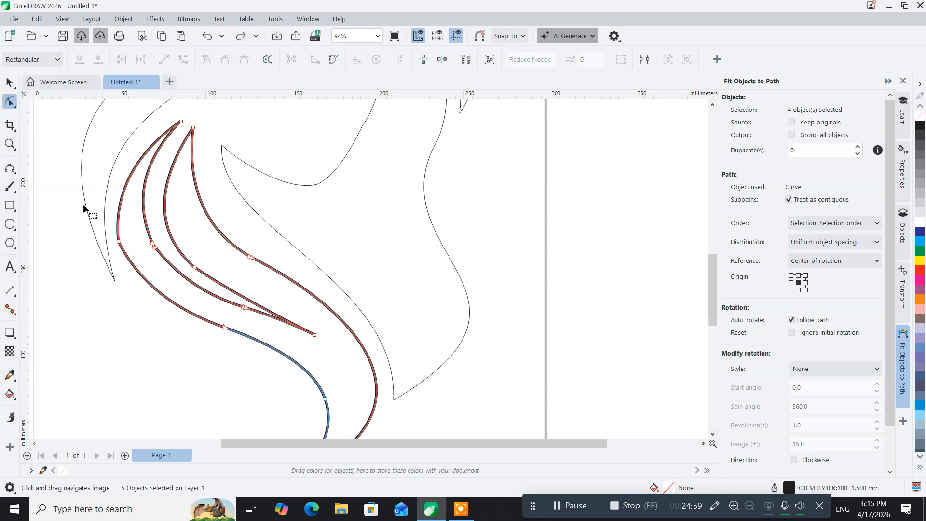
{"action": "left_click", "coordinate": [14, 88]}
{"action": "left_click", "coordinate": [15, 172]}
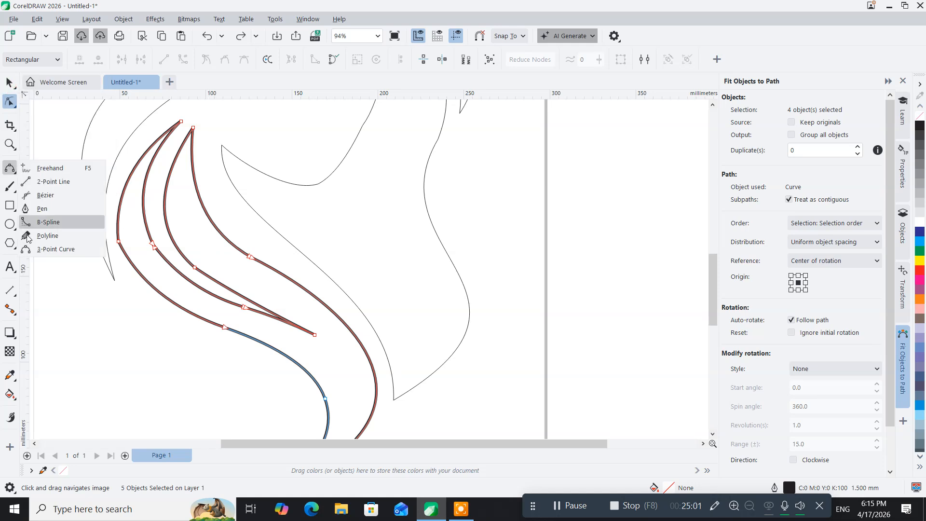
{"action": "left_click", "coordinate": [10, 83]}
{"action": "left_click", "coordinate": [10, 101]}
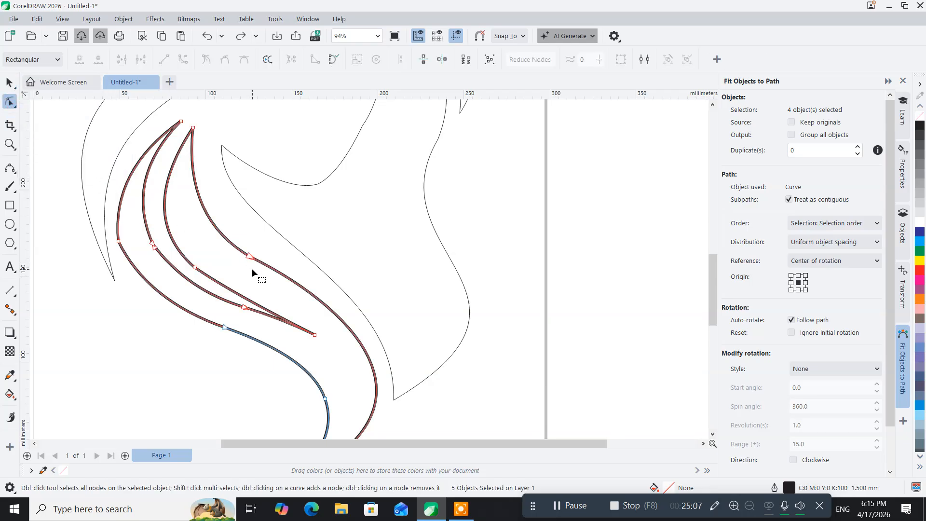
Move the lower curve's end node slightly away from the right-edge joint and check whether the two separated end nodes can be joined
{"action": "scroll", "coordinate": [252, 268], "scroll_direction": "up", "scroll_amount": 3}
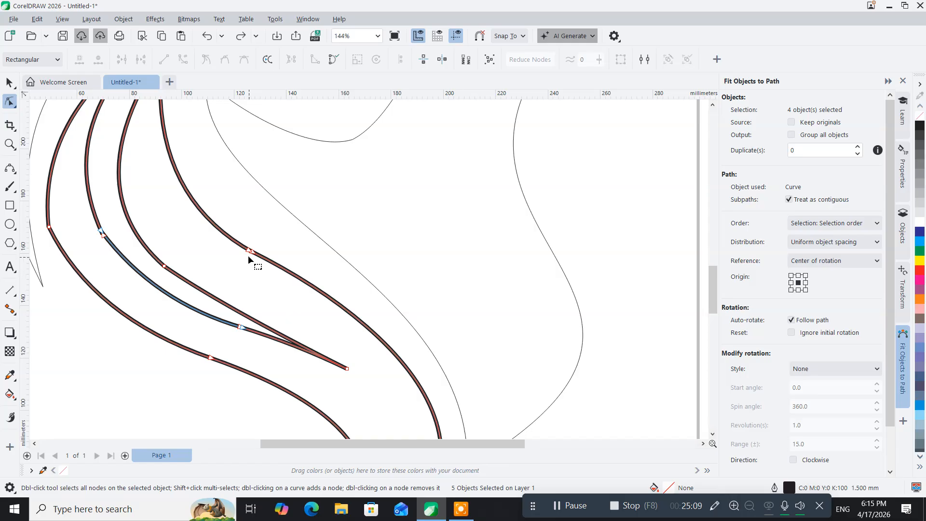
{"action": "mouse_move", "coordinate": [249, 250]}
{"action": "left_mouse_down"}
{"action": "mouse_move", "coordinate": [244, 241]}
{"action": "mouse_move", "coordinate": [263, 245]}
{"action": "left_mouse_up"}
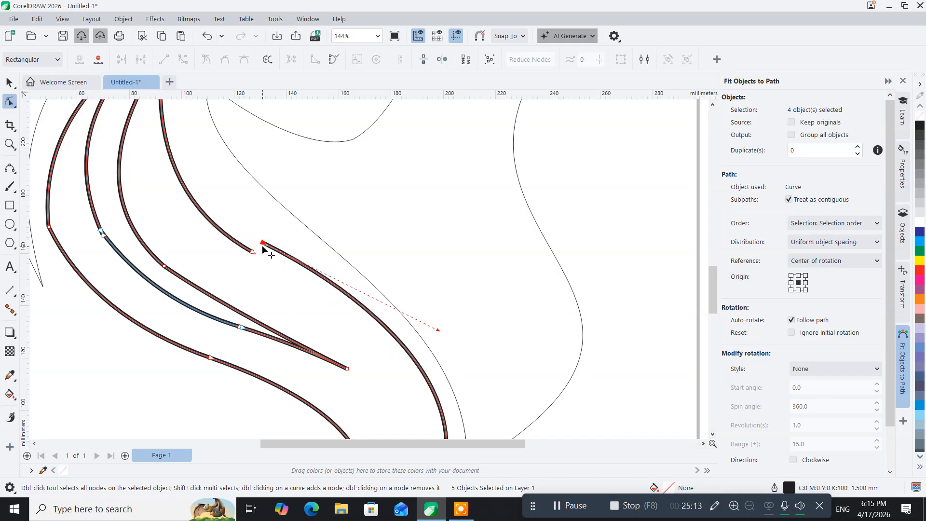
{"action": "left_click_drag", "start_coordinate": [263, 247], "coordinate": [261, 258]}
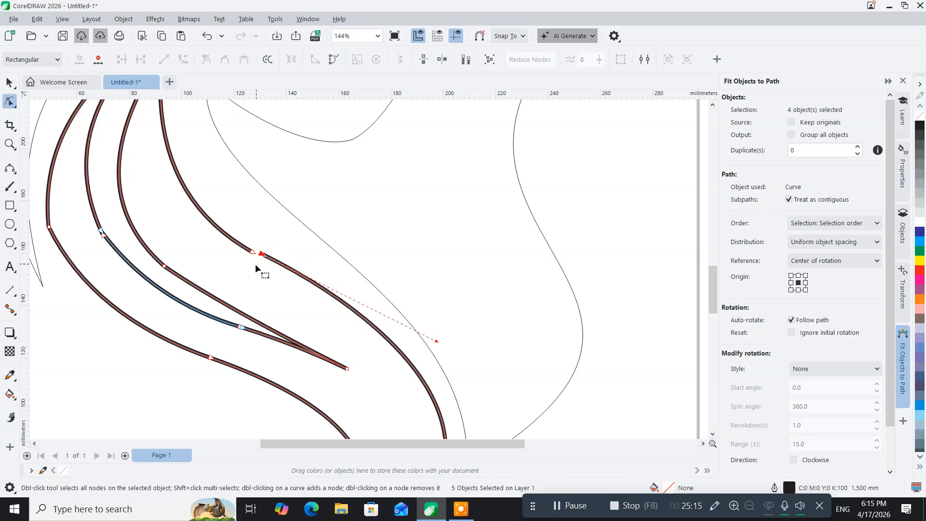
{"action": "left_click_drag", "start_coordinate": [236, 221], "coordinate": [279, 275]}
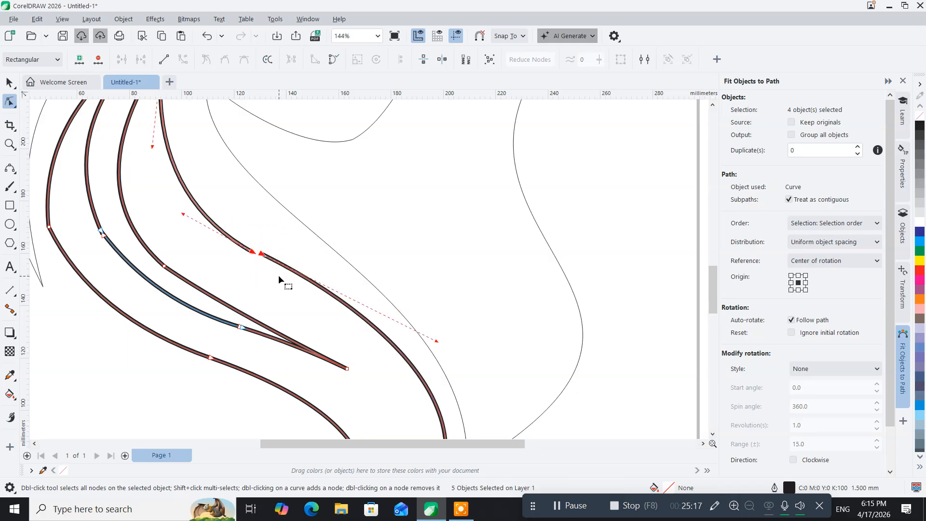
{"action": "right_click", "coordinate": [255, 255]}
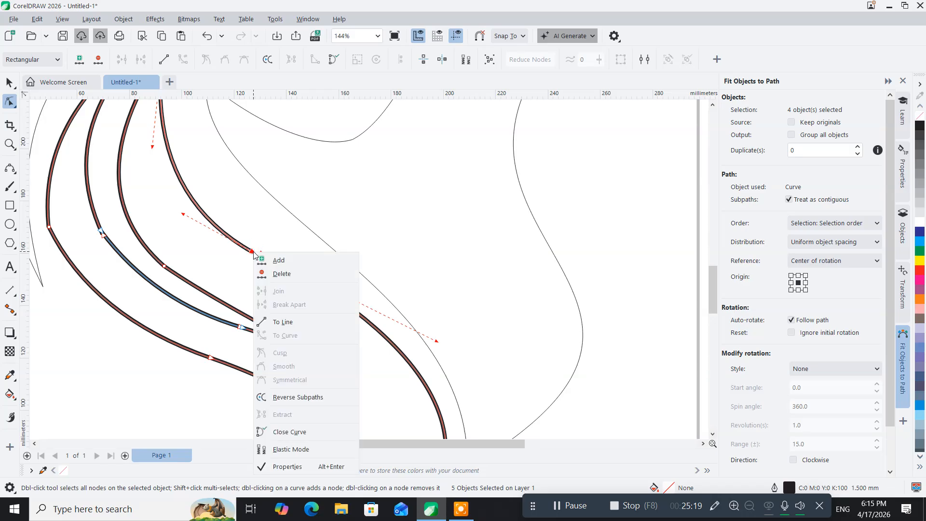
{"action": "left_click", "coordinate": [265, 288]}
{"action": "left_click", "coordinate": [221, 254]}
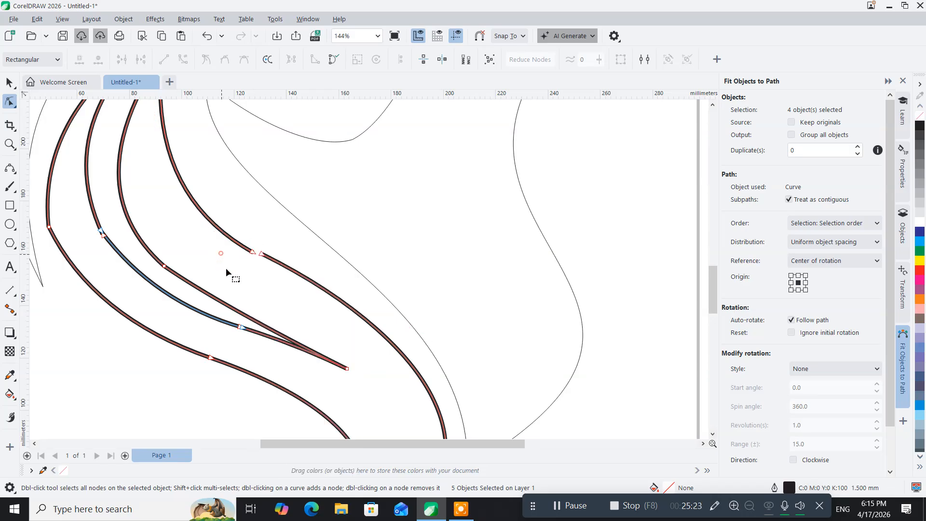
Place the lower curve's end node back onto the upper curve's end node and check both nodes' handles at the joint
{"action": "scroll", "coordinate": [258, 266], "scroll_direction": "up", "scroll_amount": 2}
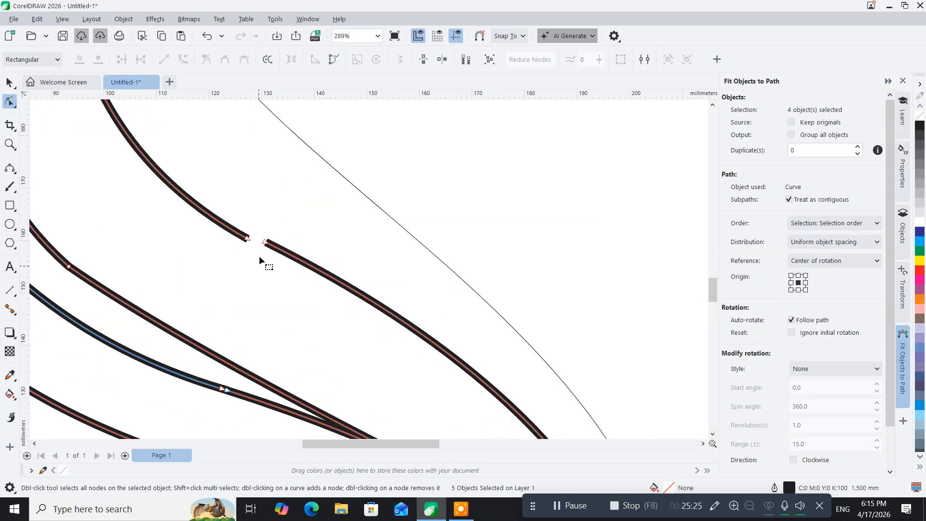
{"action": "left_click_drag", "start_coordinate": [265, 243], "coordinate": [248, 243]}
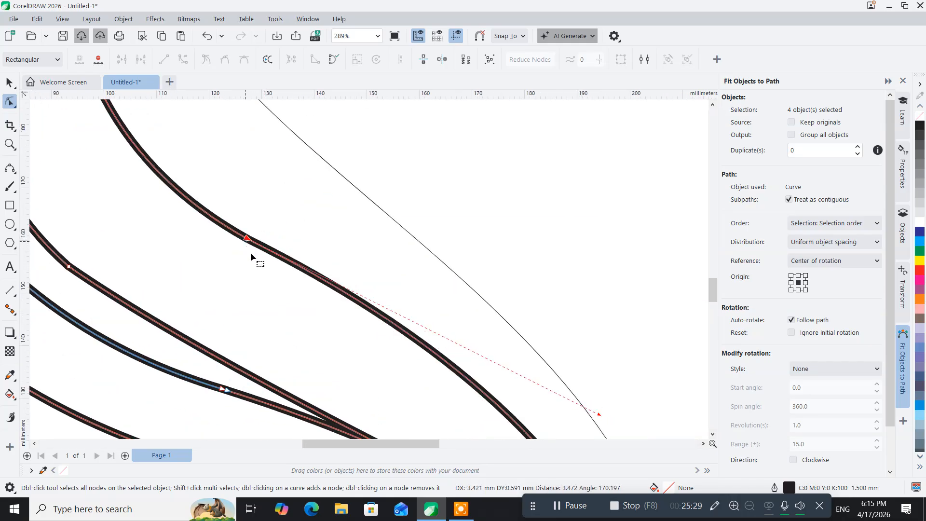
{"action": "left_click", "coordinate": [236, 274]}
{"action": "left_click_drag", "start_coordinate": [215, 191], "coordinate": [279, 281]}
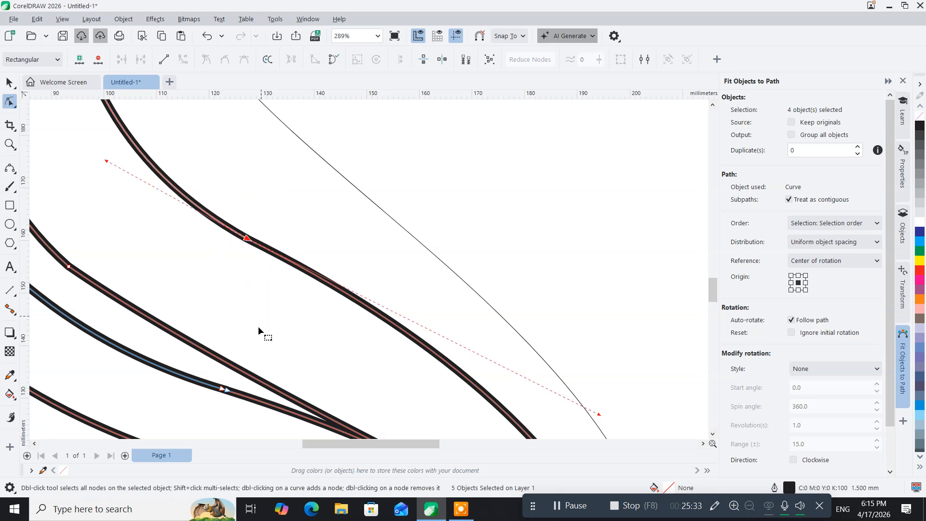
{"action": "left_click", "coordinate": [288, 320]}
{"action": "scroll", "coordinate": [288, 321], "scroll_direction": "down", "scroll_amount": 1}
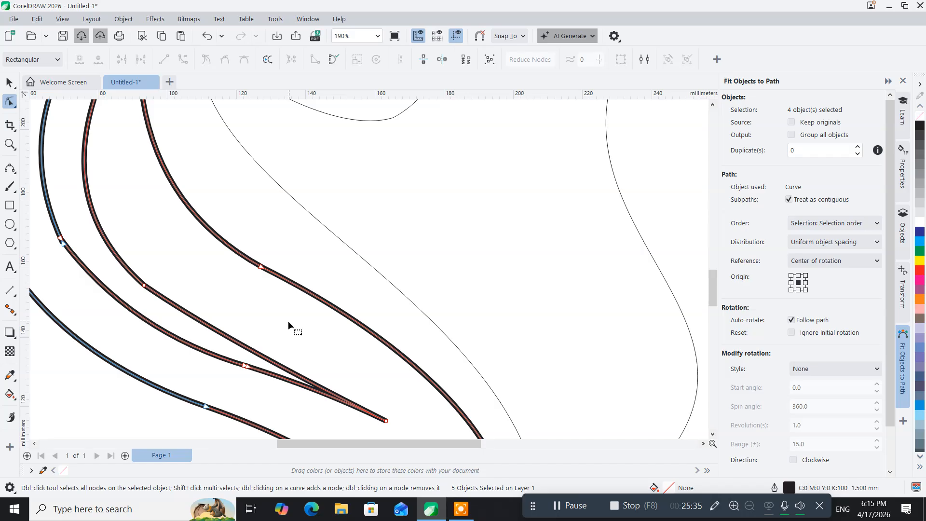
Adjust the control handles of the lower and upper curves where they meet midway along the thick right edge
{"action": "left_click", "coordinate": [260, 269]}
{"action": "left_click_drag", "start_coordinate": [493, 383], "coordinate": [442, 310]}
{"action": "mouse_move", "coordinate": [412, 372]}
{"action": "left_mouse_down"}
{"action": "mouse_move", "coordinate": [374, 234]}
{"action": "mouse_move", "coordinate": [448, 331]}
{"action": "mouse_move", "coordinate": [479, 400]}
{"action": "mouse_move", "coordinate": [482, 458]}
{"action": "left_mouse_up"}
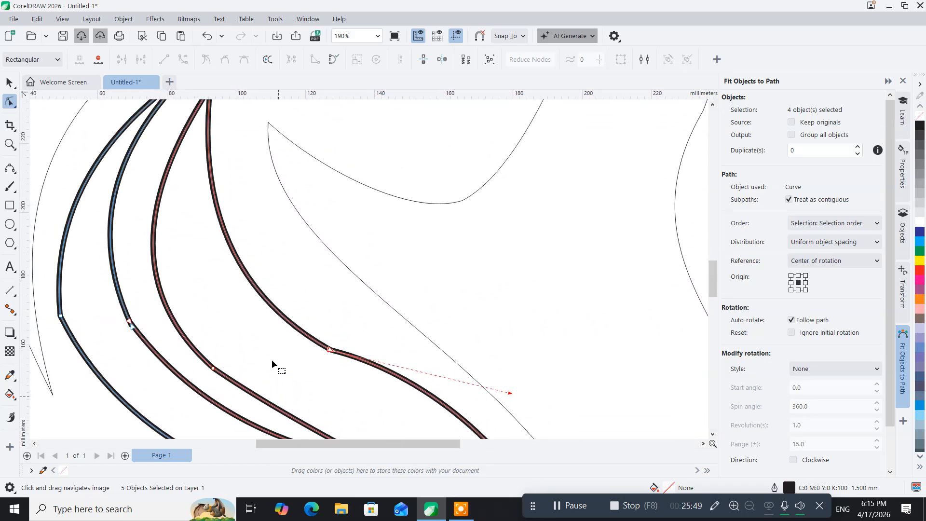
{"action": "scroll", "coordinate": [271, 360], "scroll_direction": "down", "scroll_amount": 2}
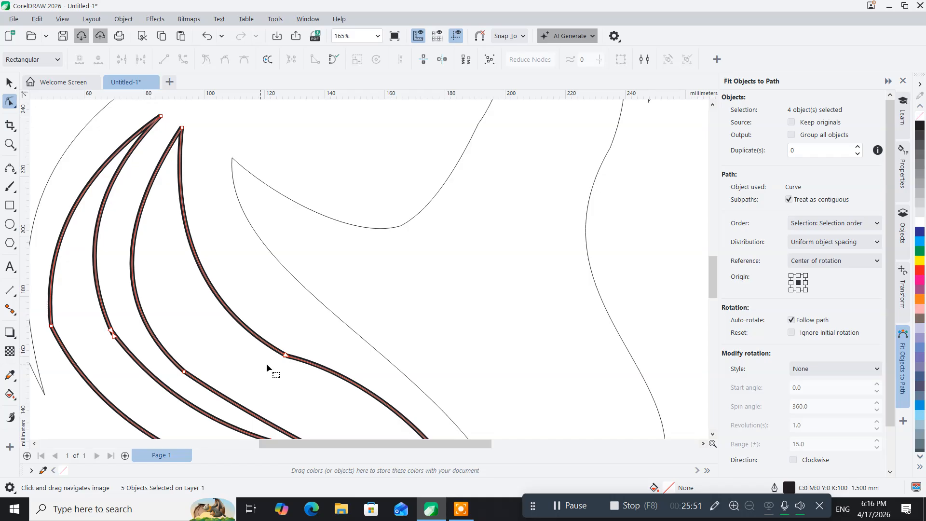
{"action": "left_click", "coordinate": [285, 356]}
{"action": "left_click_drag", "start_coordinate": [206, 312], "coordinate": [219, 300]}
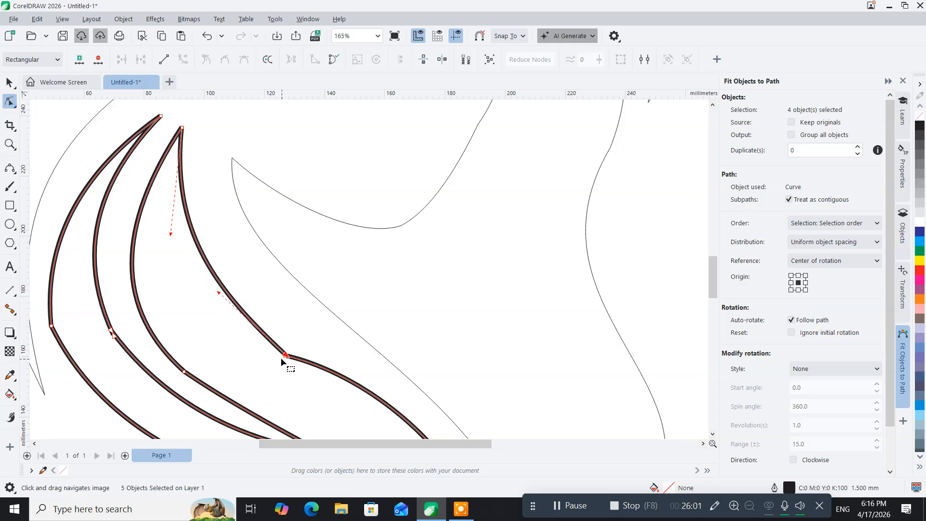
Try moving and deleting the upper curve's end node at the right-edge joint, undoing each change
{"action": "left_click_drag", "start_coordinate": [283, 356], "coordinate": [286, 353]}
{"action": "key", "text": "ctrl+z"}
{"action": "double_click", "coordinate": [286, 356]}
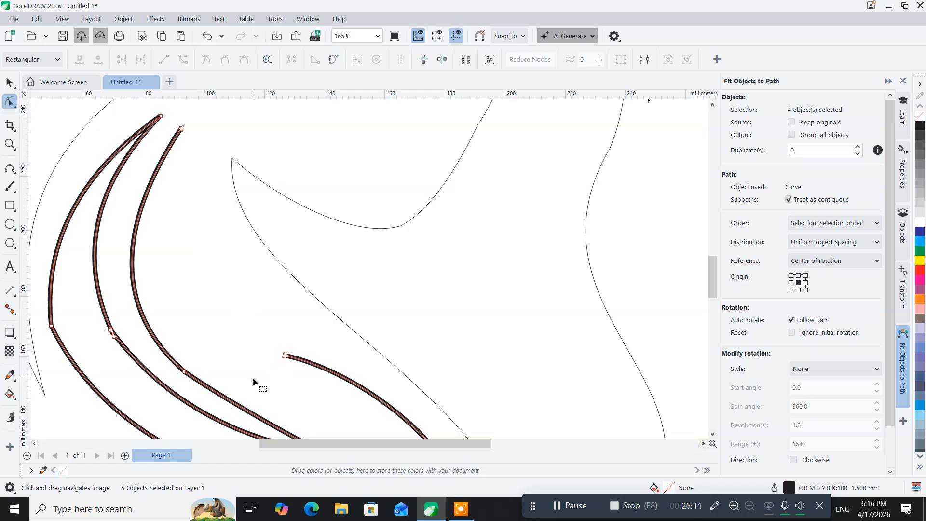
{"action": "key", "text": "ctrl+z"}
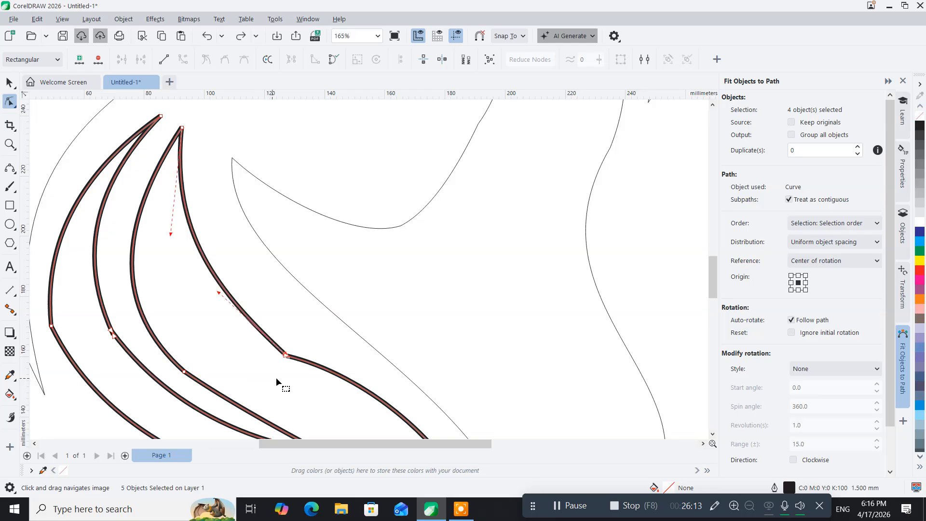
{"action": "left_click", "coordinate": [280, 380]}
Shift the end nodes of both curves at the right-edge joint, leaving a small gap between the two curves
{"action": "scroll", "coordinate": [280, 379], "scroll_direction": "down", "scroll_amount": 3}
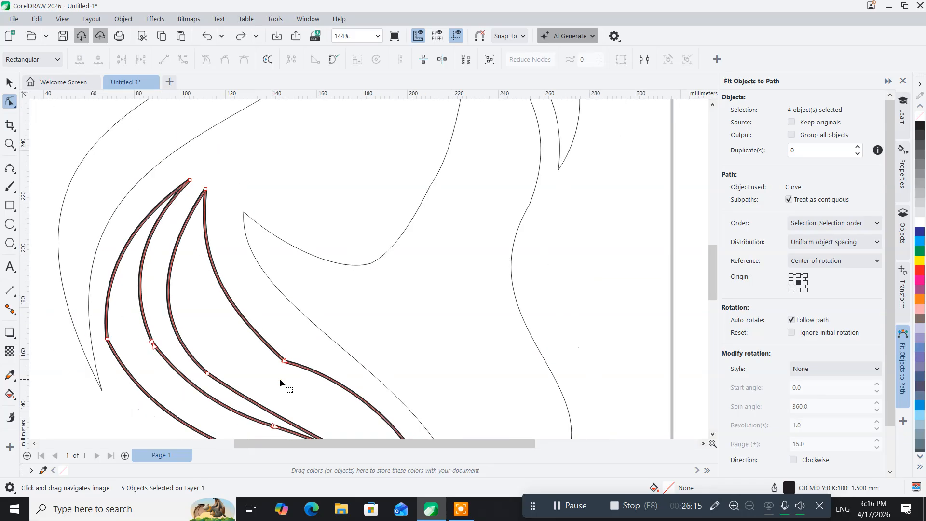
{"action": "left_click_drag", "start_coordinate": [280, 379], "coordinate": [268, 325]}
{"action": "scroll", "coordinate": [253, 246], "scroll_direction": "down", "scroll_amount": 2}
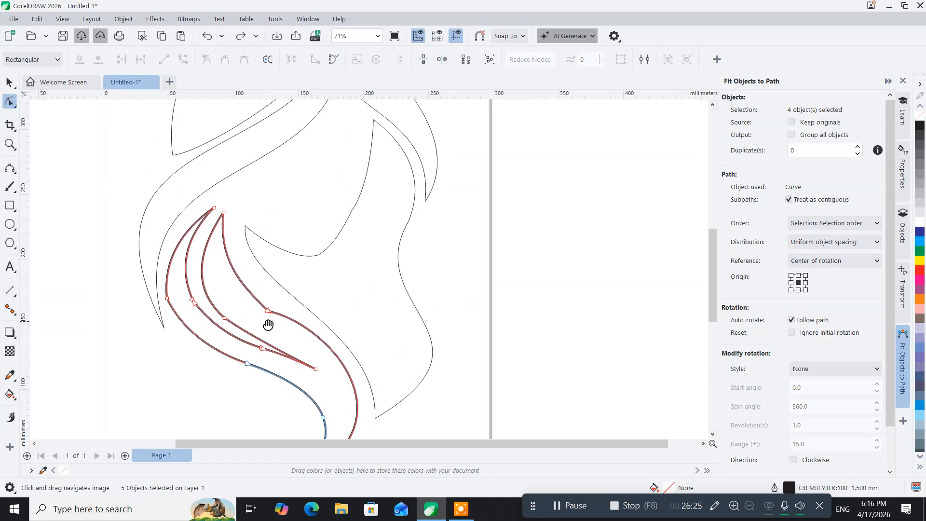
{"action": "scroll", "coordinate": [266, 321], "scroll_direction": "up", "scroll_amount": 3}
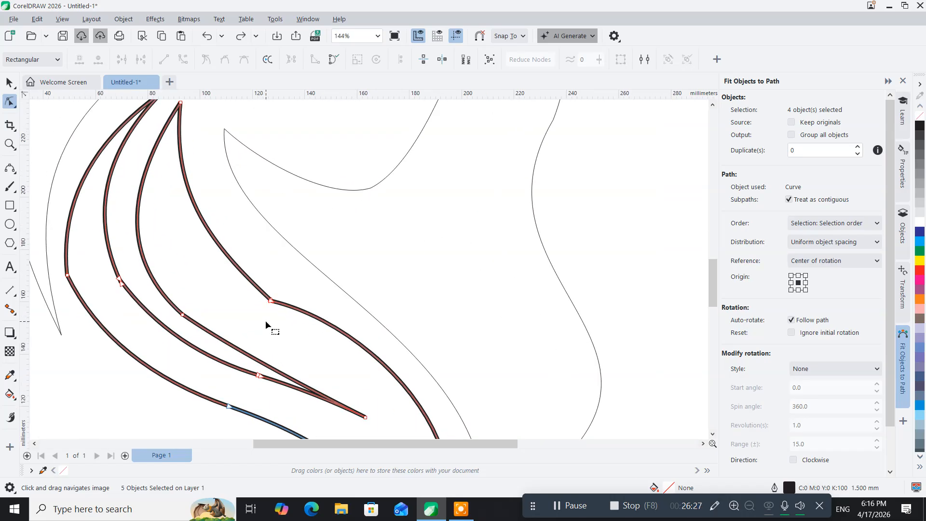
{"action": "scroll", "coordinate": [265, 321], "scroll_direction": "up", "scroll_amount": 2}
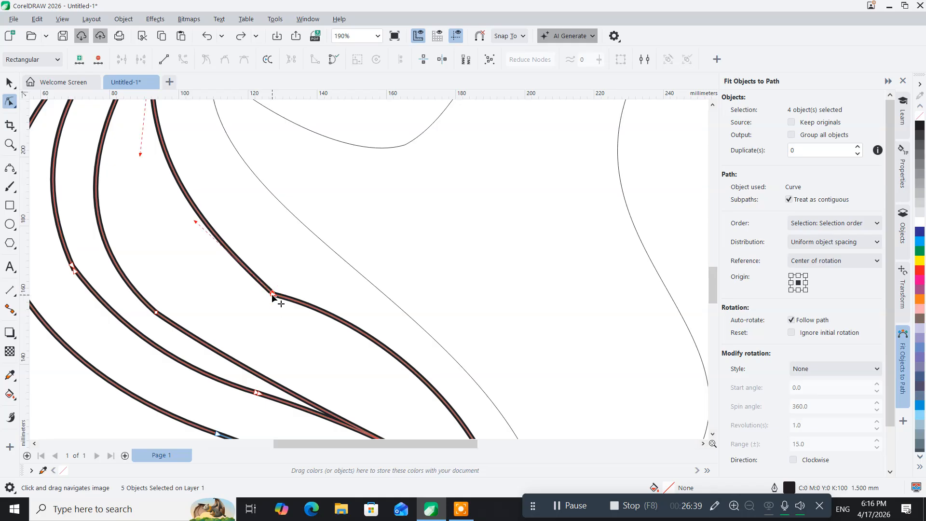
{"action": "mouse_move", "coordinate": [272, 295]}
{"action": "left_mouse_down"}
{"action": "mouse_move", "coordinate": [248, 309]}
{"action": "mouse_move", "coordinate": [276, 295]}
{"action": "left_mouse_up"}
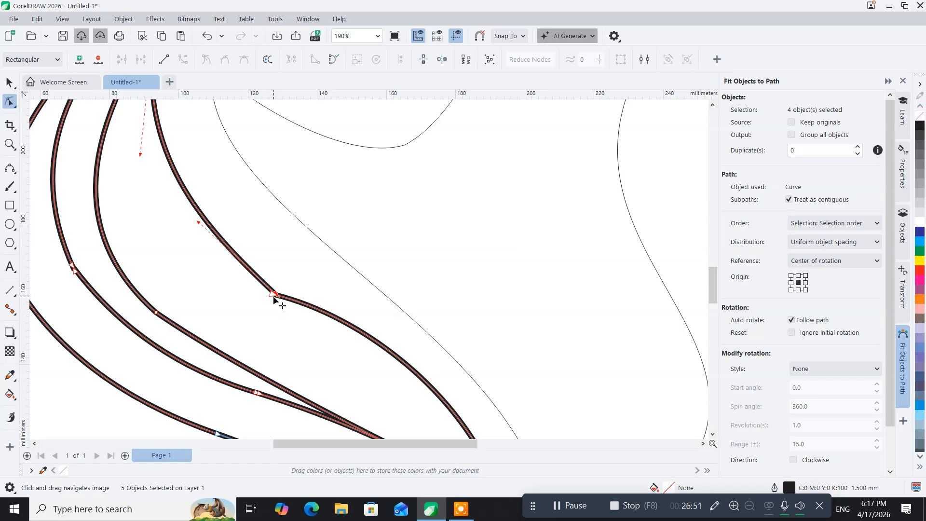
{"action": "left_click_drag", "start_coordinate": [273, 298], "coordinate": [284, 299]}
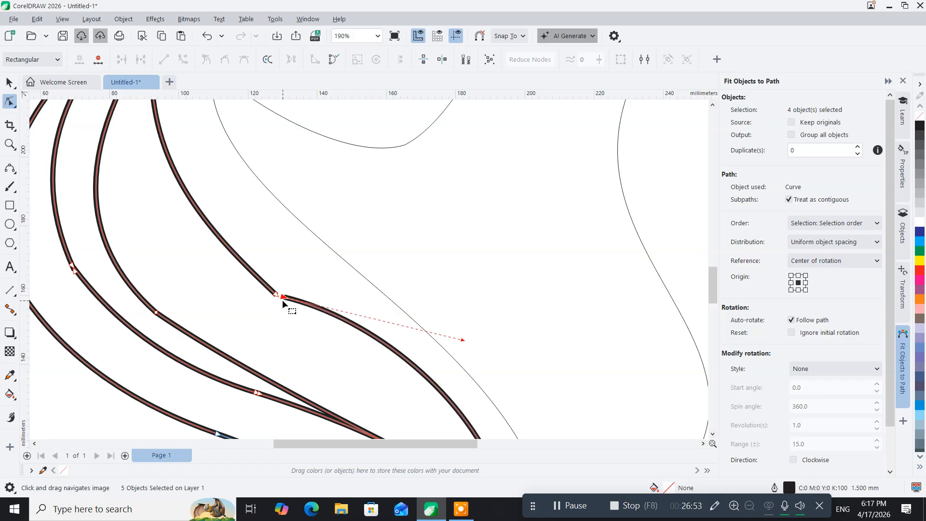
{"action": "scroll", "coordinate": [282, 299], "scroll_direction": "up", "scroll_amount": 4}
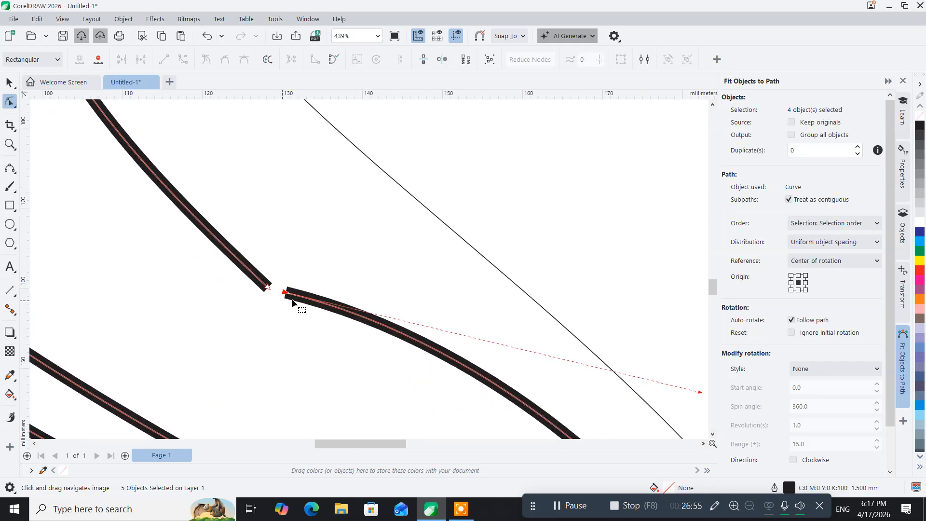
{"action": "left_click_drag", "start_coordinate": [286, 298], "coordinate": [280, 294]}
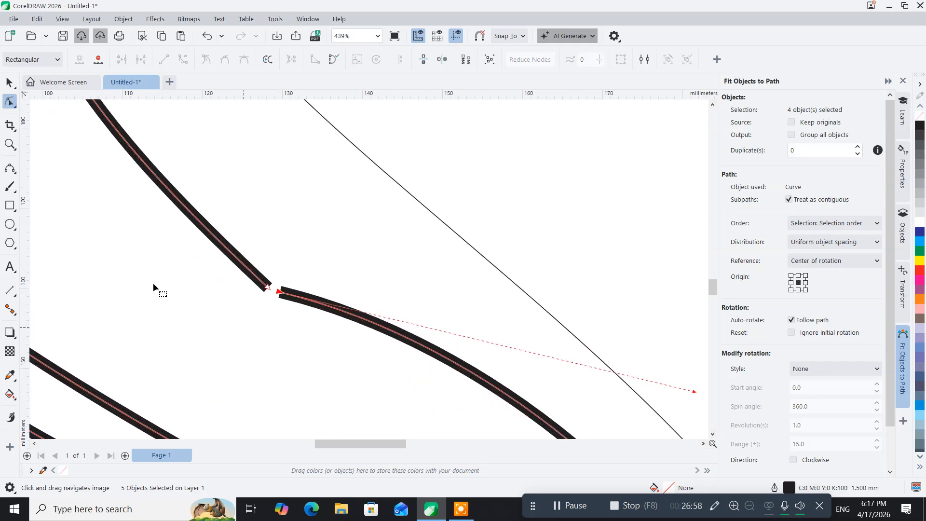
Weld the upper and lower thick curves that meet at the right-edge joint into one object
{"action": "left_click", "coordinate": [9, 83]}
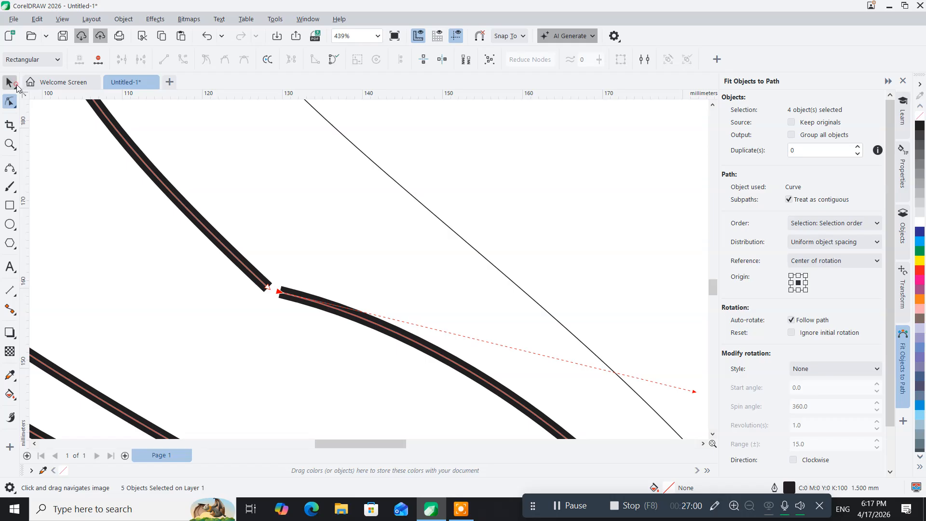
{"action": "left_click", "coordinate": [316, 241]}
{"action": "left_click", "coordinate": [292, 303]}
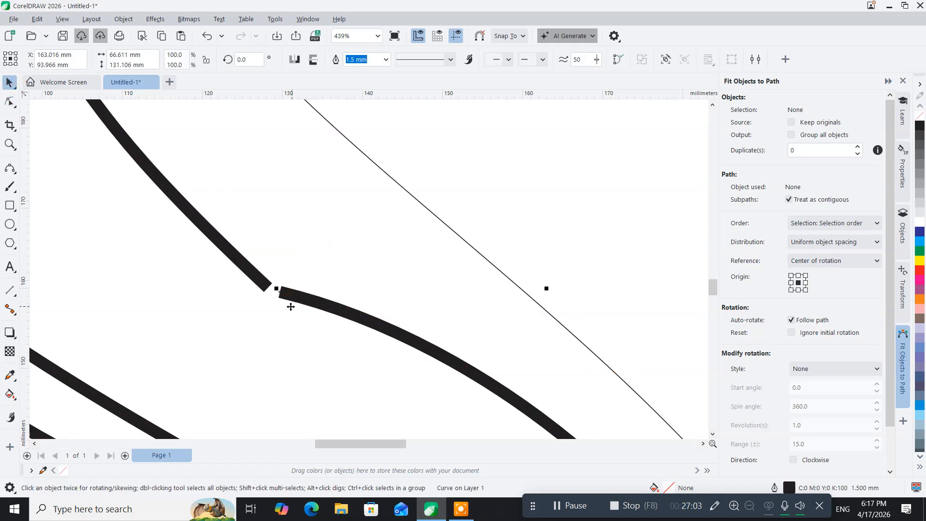
{"action": "left_click", "coordinate": [246, 267], "text": "shift"}
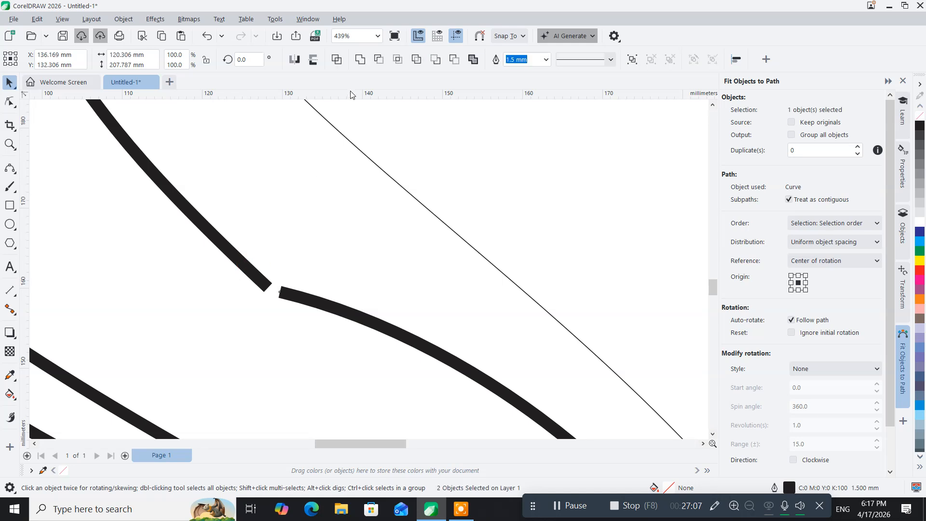
{"action": "left_click", "coordinate": [358, 63]}
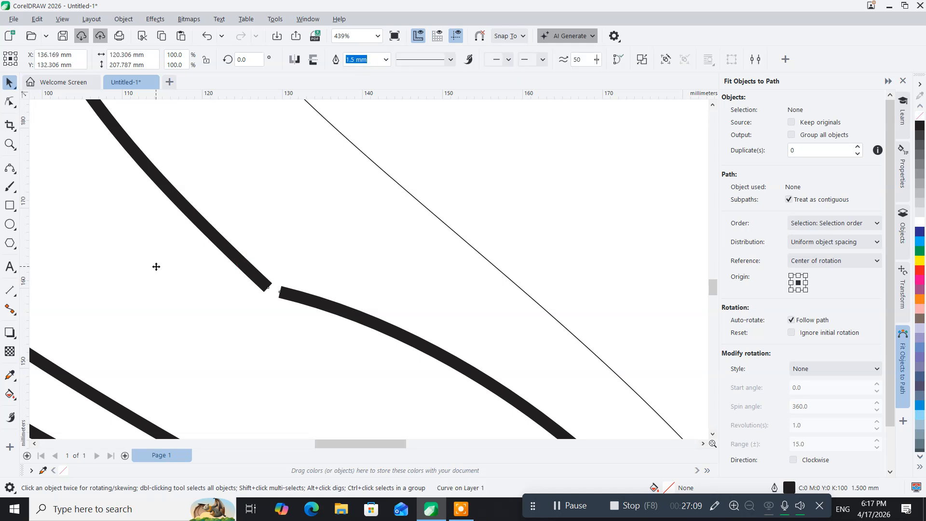
Join the two end nodes at the right-edge joint by moving the lower curve's end node onto the upper one
{"action": "left_click", "coordinate": [9, 102]}
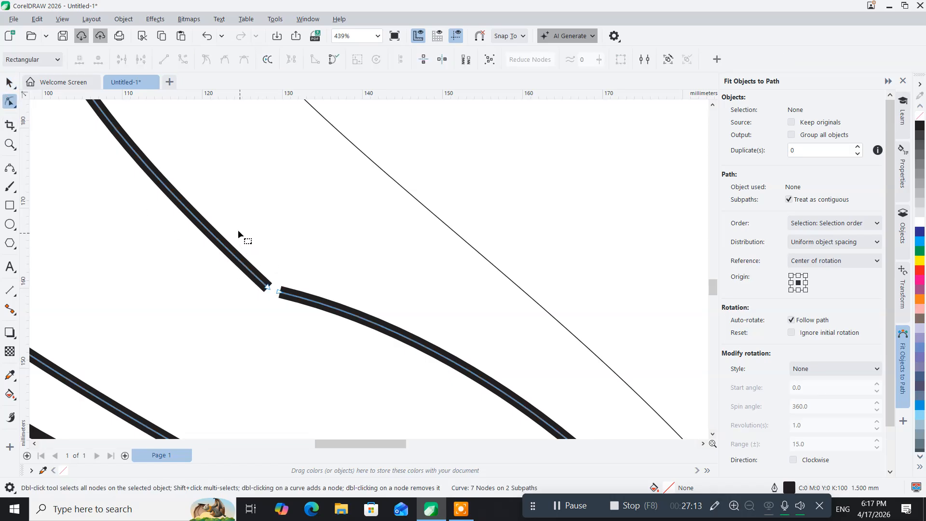
{"action": "left_click_drag", "start_coordinate": [192, 254], "coordinate": [338, 332]}
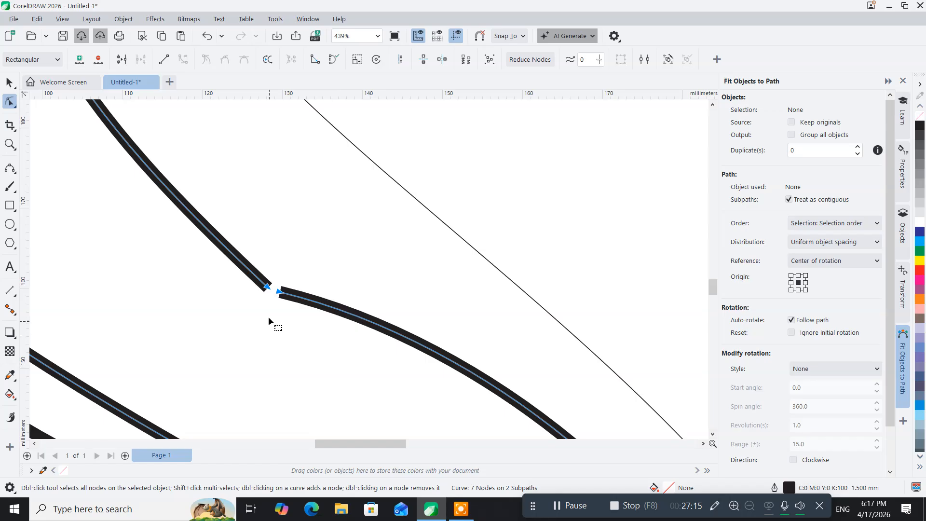
{"action": "right_click", "coordinate": [265, 287]}
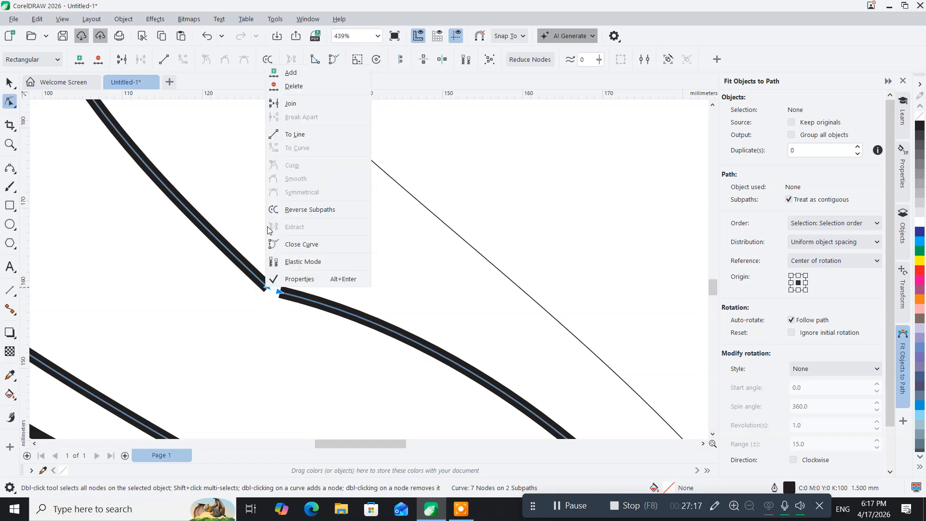
{"action": "left_click", "coordinate": [217, 191]}
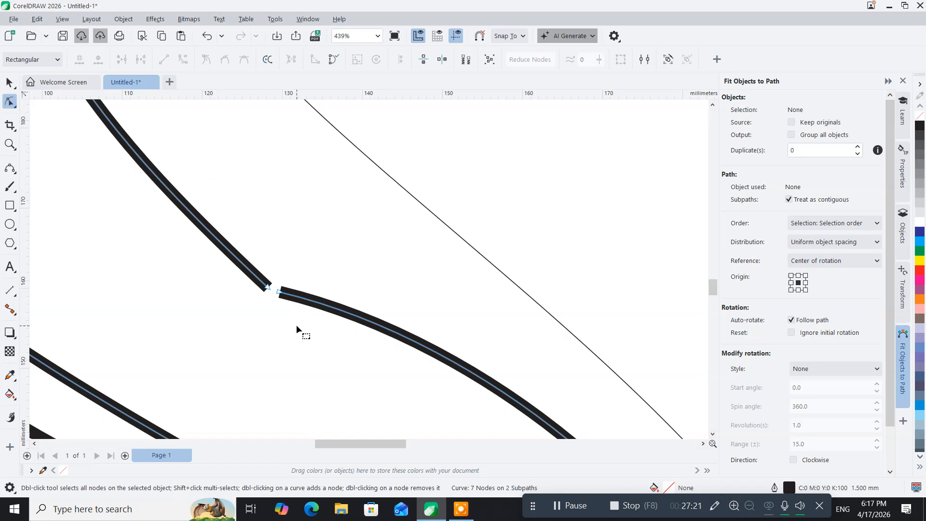
{"action": "scroll", "coordinate": [296, 311], "scroll_direction": "up", "scroll_amount": 1}
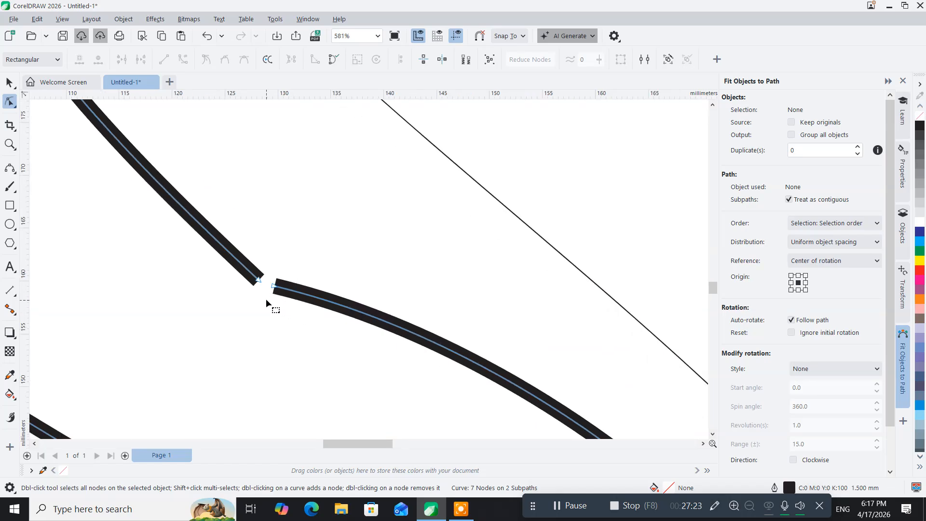
{"action": "left_click_drag", "start_coordinate": [278, 292], "coordinate": [256, 280]}
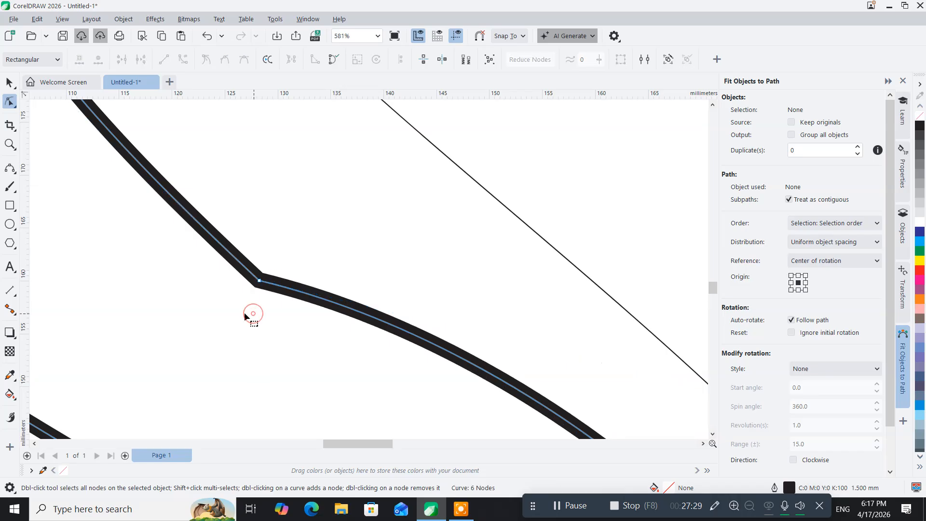
Convert the joined node midway along the thick right edge to a smooth node
{"action": "left_click_drag", "start_coordinate": [232, 201], "coordinate": [296, 334]}
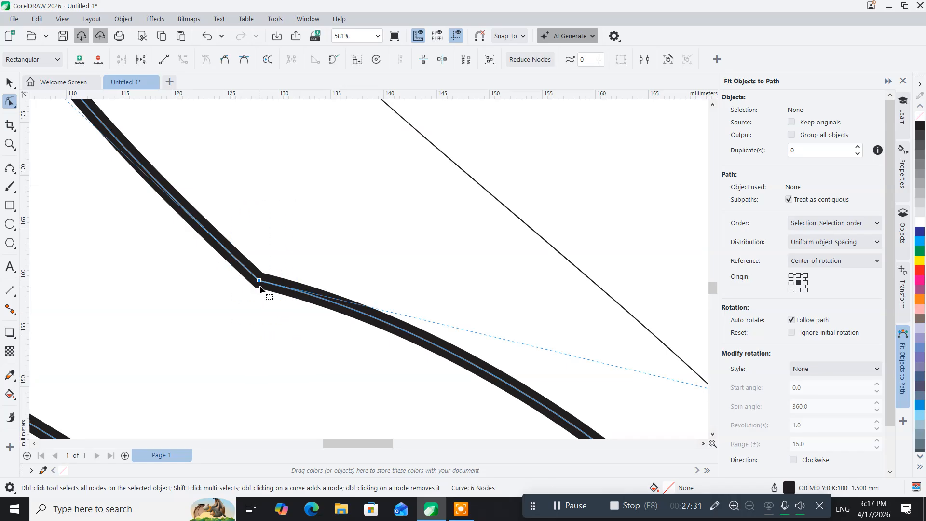
{"action": "right_click", "coordinate": [258, 283]}
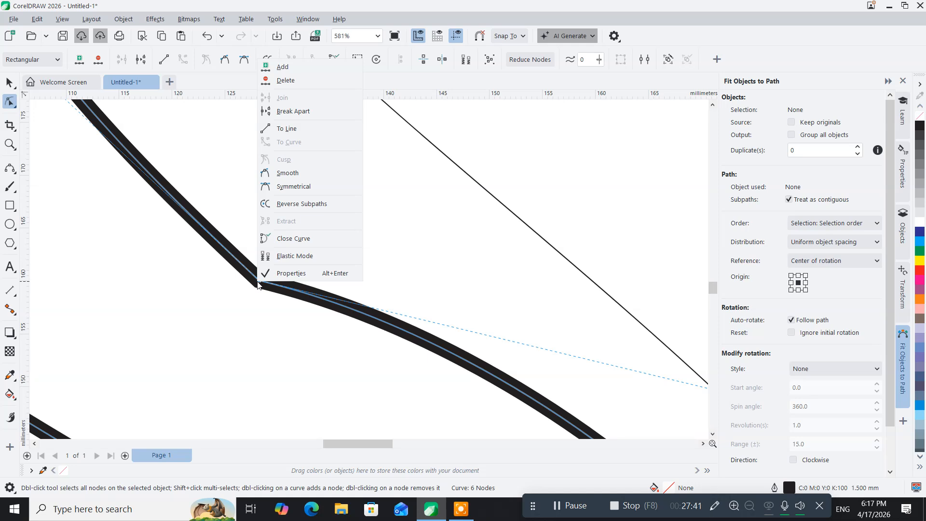
{"action": "left_click", "coordinate": [286, 174]}
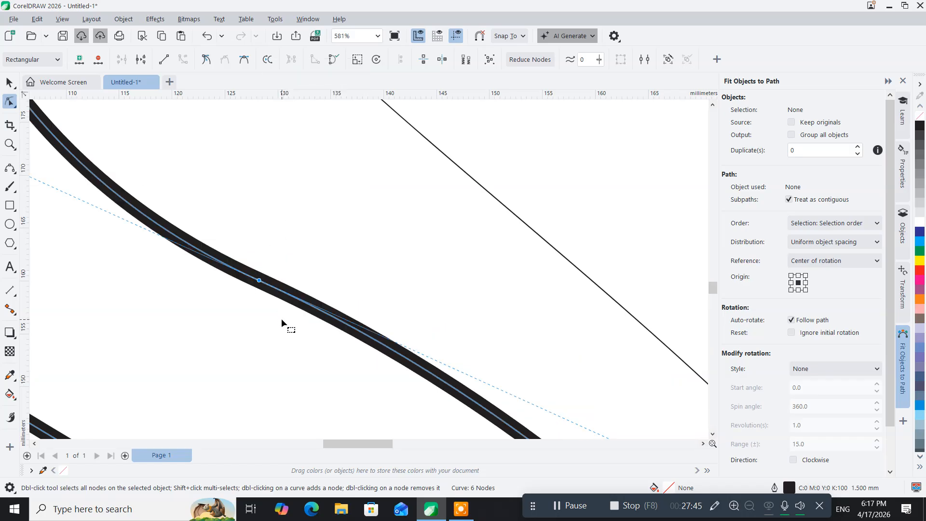
{"action": "scroll", "coordinate": [282, 320], "scroll_direction": "down", "scroll_amount": 8}
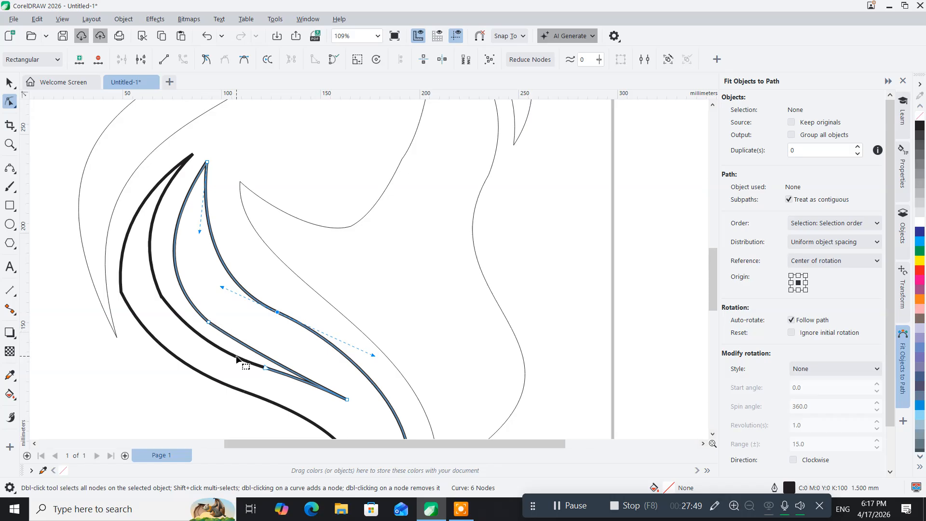
{"action": "mouse_move", "coordinate": [240, 368]}
{"action": "left_mouse_down"}
{"action": "mouse_move", "coordinate": [258, 369]}
{"action": "mouse_move", "coordinate": [261, 381]}
{"action": "left_mouse_up"}
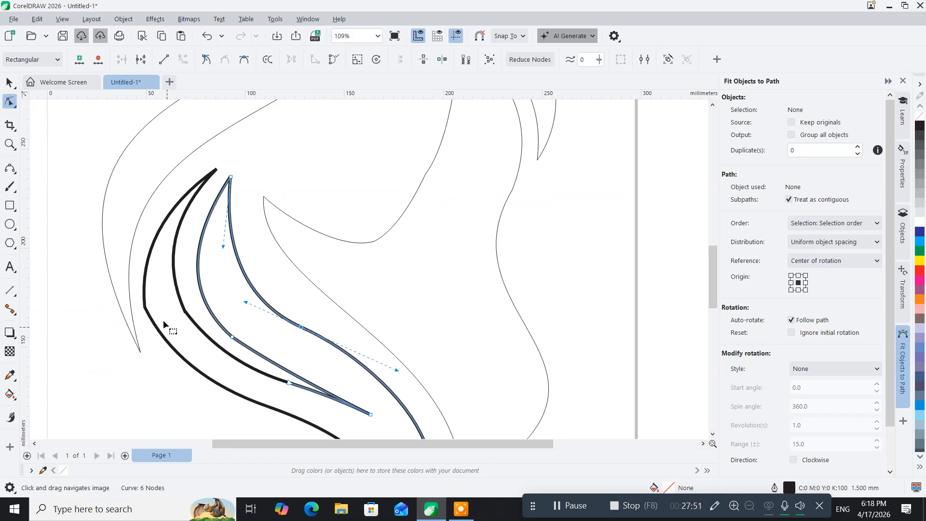
{"action": "scroll", "coordinate": [163, 302], "scroll_direction": "up", "scroll_amount": 2}
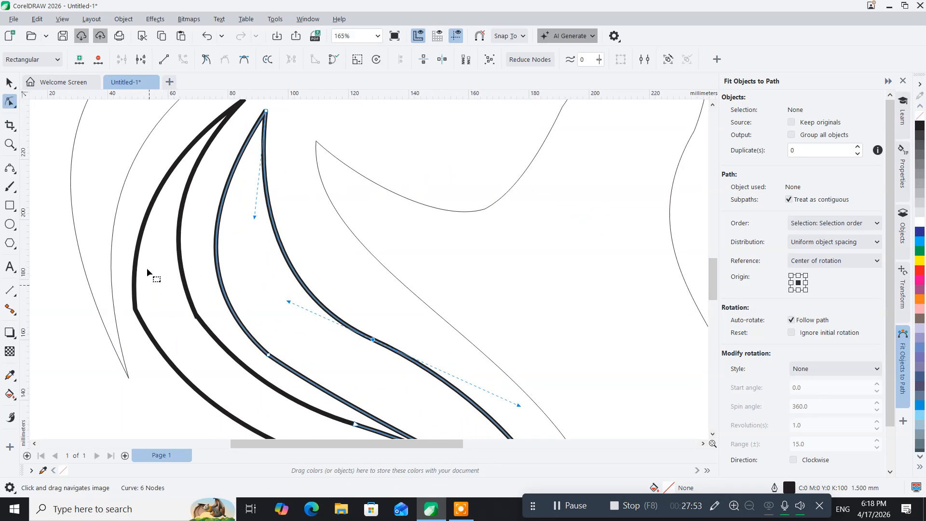
{"action": "left_click", "coordinate": [9, 82]}
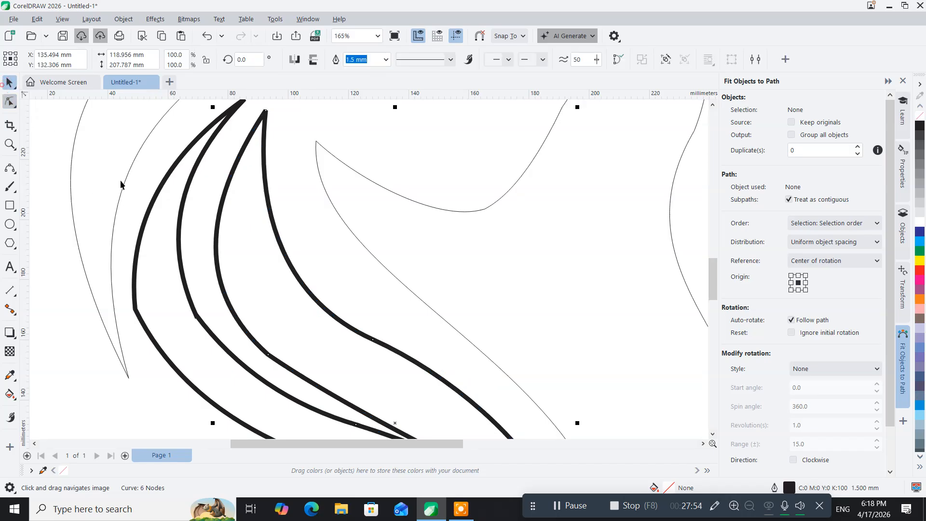
{"action": "left_click", "coordinate": [142, 206]}
{"action": "left_click", "coordinate": [150, 208]}
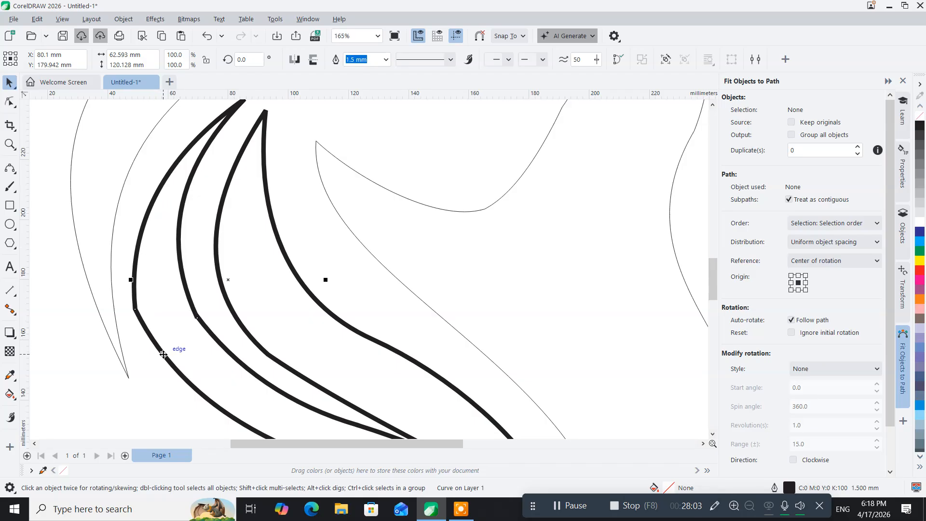
{"action": "left_click", "coordinate": [202, 400]}
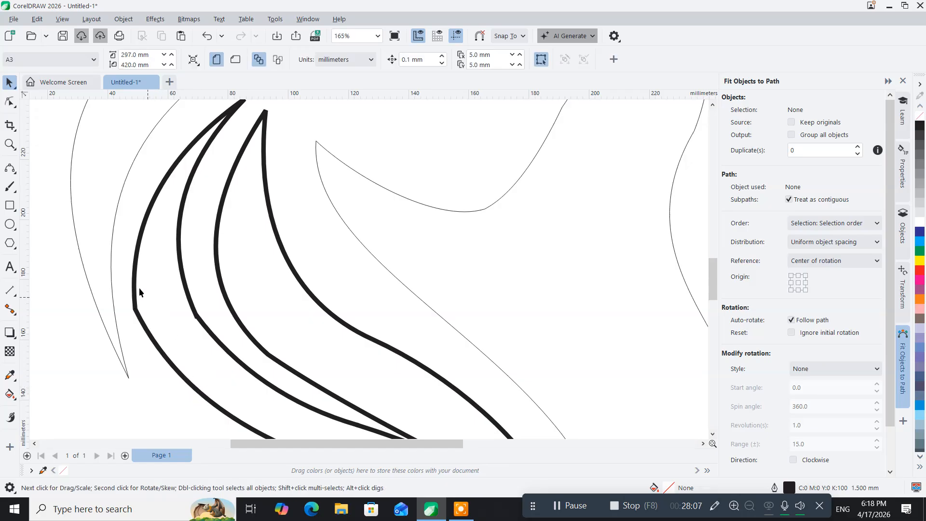
{"action": "left_click", "coordinate": [9, 101]}
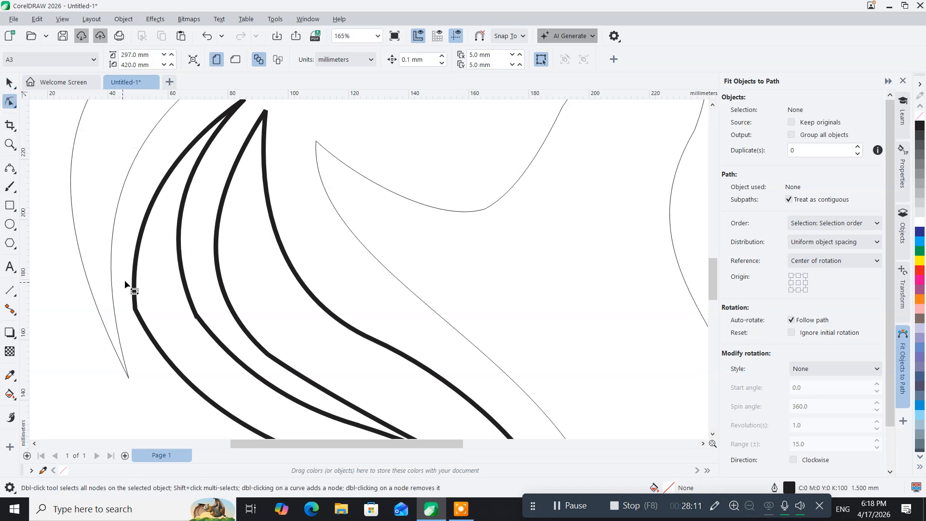
{"action": "left_click", "coordinate": [10, 83]}
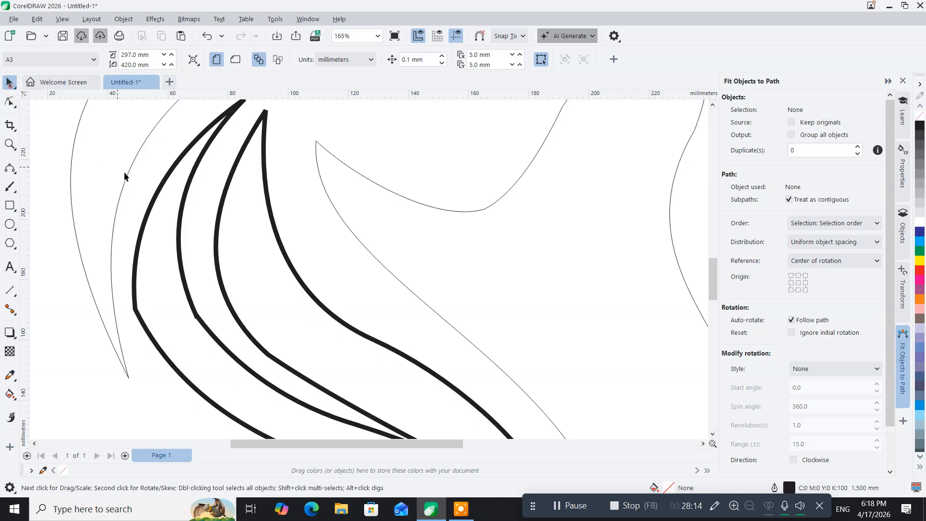
Select the outer left thick curve together with its lower continuation and delete the node at the kink on the left edge
{"action": "left_click", "coordinate": [155, 198]}
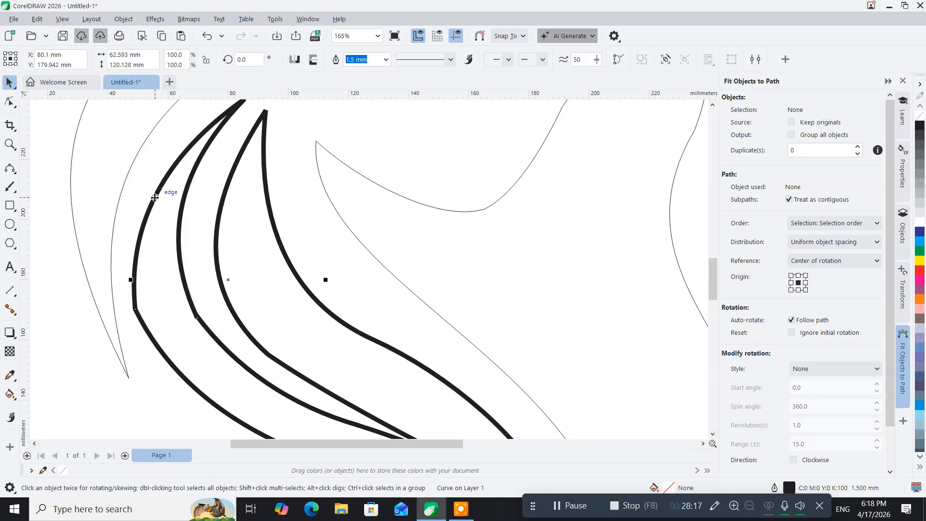
{"action": "scroll", "coordinate": [170, 285], "scroll_direction": "down", "scroll_amount": 4}
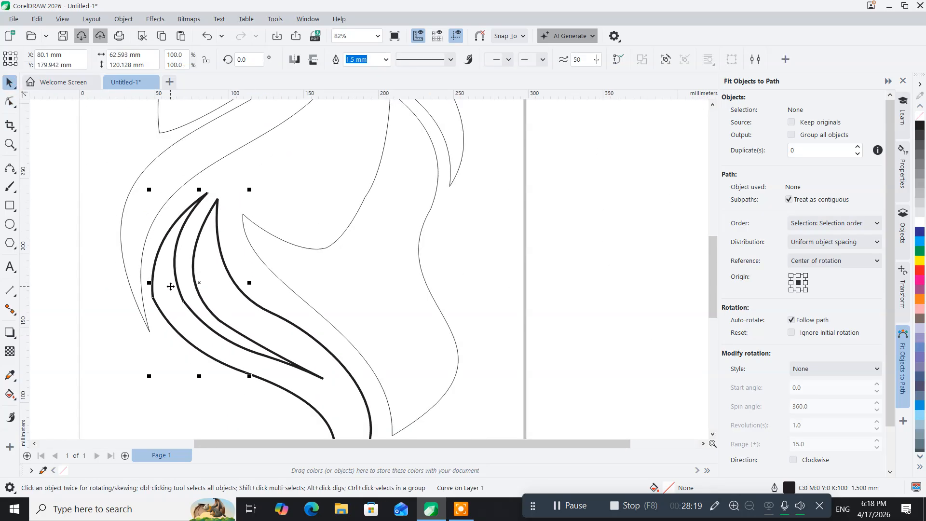
{"action": "scroll", "coordinate": [170, 287], "scroll_direction": "up", "scroll_amount": 1}
{"action": "scroll", "coordinate": [170, 286], "scroll_direction": "down", "scroll_amount": 2}
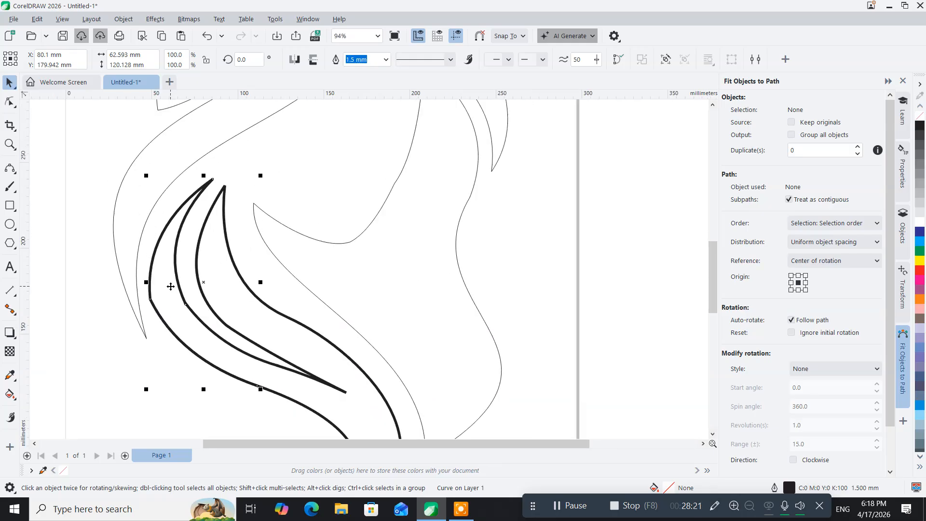
{"action": "left_click", "coordinate": [290, 394], "text": "shift"}
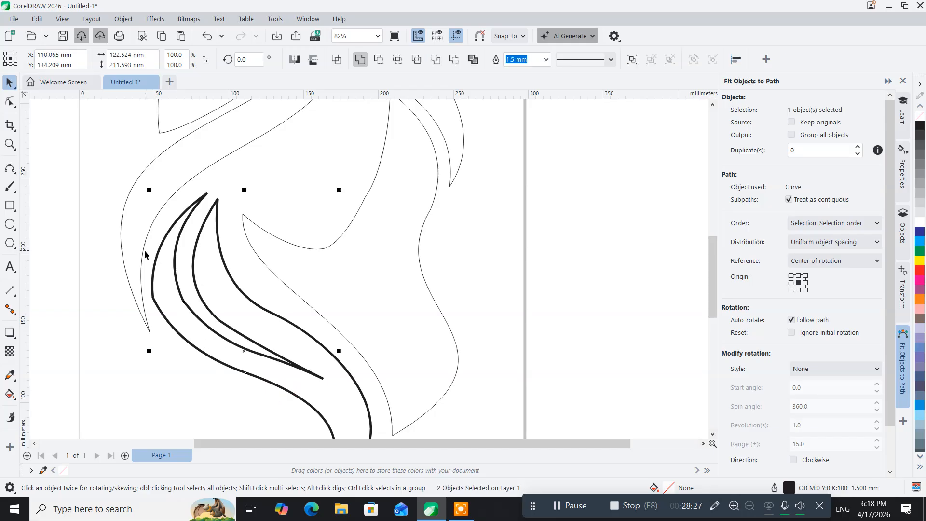
{"action": "scroll", "coordinate": [143, 250], "scroll_direction": "up", "scroll_amount": 5}
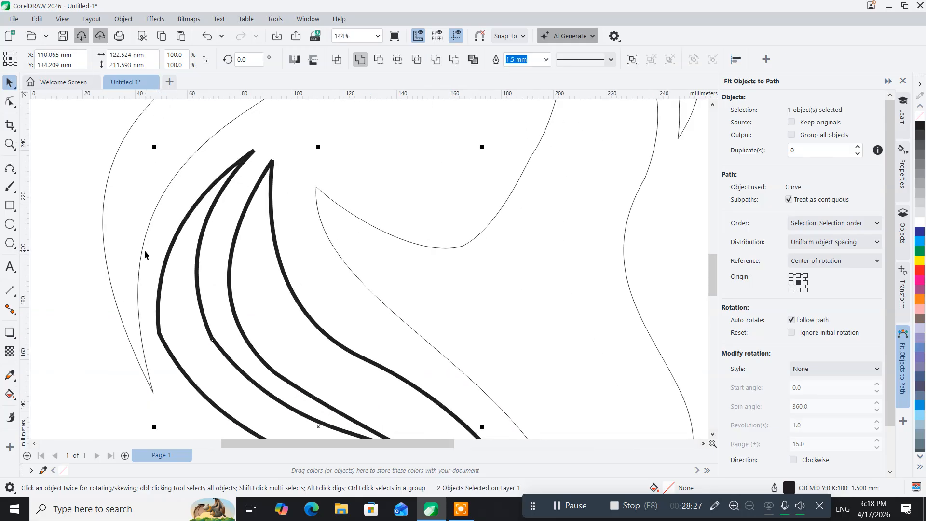
{"action": "left_click", "coordinate": [9, 101]}
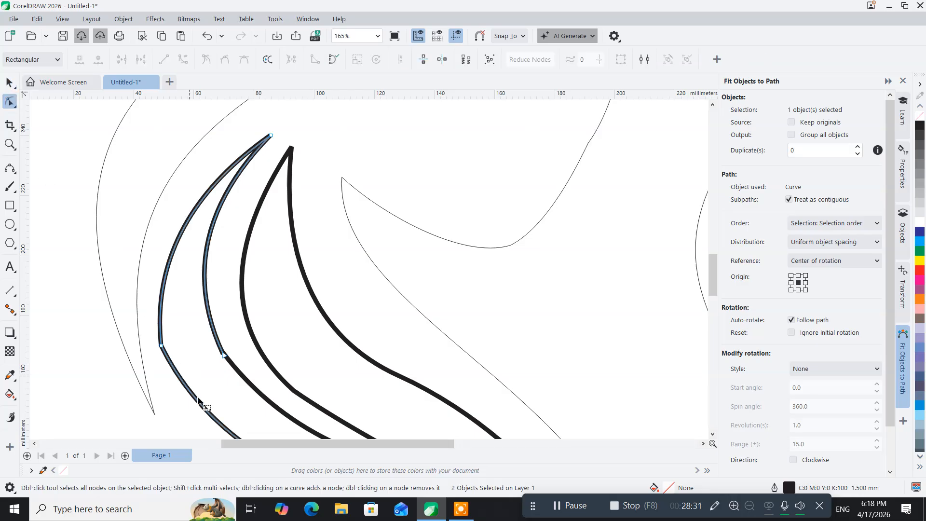
{"action": "left_click_drag", "start_coordinate": [215, 369], "coordinate": [224, 319]}
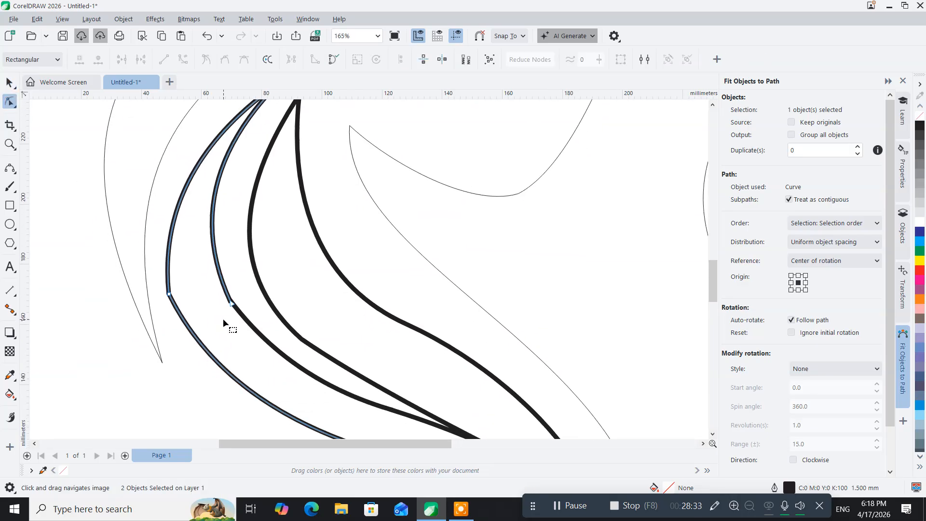
{"action": "left_click", "coordinate": [171, 297]}
{"action": "key", "text": "Escape"}
Try deleting the end node of the inner left curve at its joint with the lower inner curve, undoing the deletion
{"action": "scroll", "coordinate": [230, 311], "scroll_direction": "down", "scroll_amount": 2}
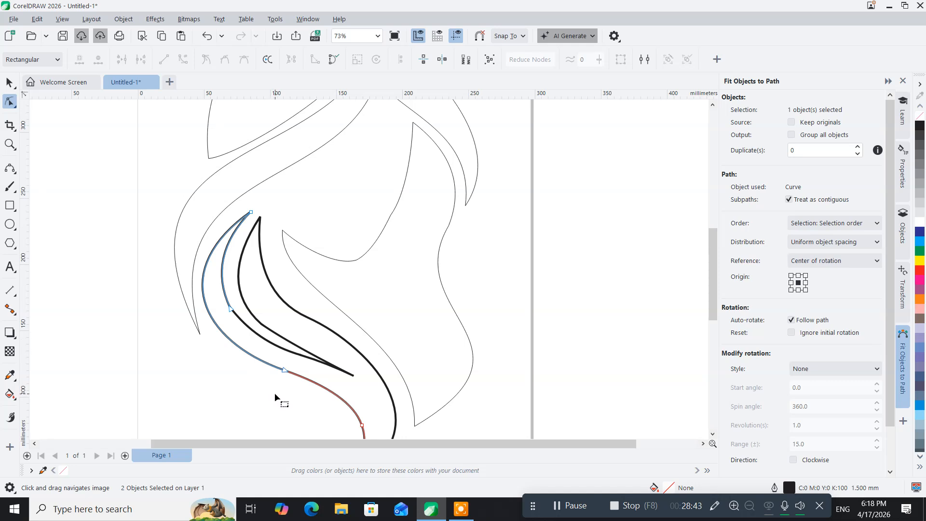
{"action": "scroll", "coordinate": [274, 393], "scroll_direction": "up", "scroll_amount": 2}
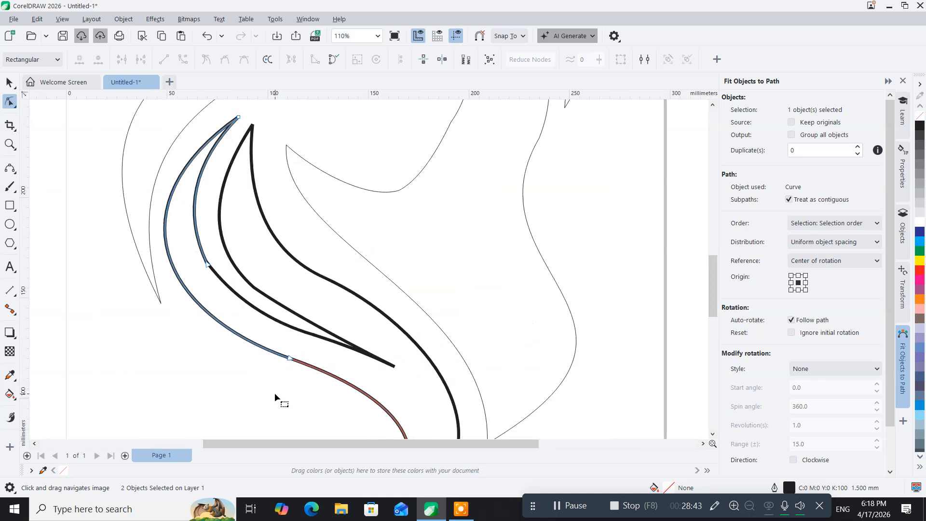
{"action": "left_click", "coordinate": [207, 265]}
{"action": "key", "text": "Delete"}
{"action": "key", "text": "ctrl+z"}
{"action": "left_click", "coordinate": [204, 280]}
{"action": "scroll", "coordinate": [215, 288], "scroll_direction": "up", "scroll_amount": 2}
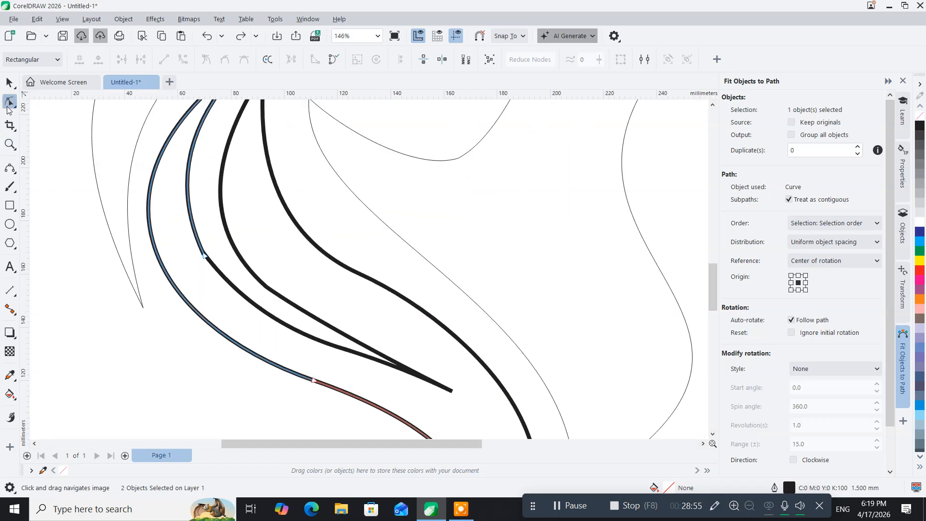
Select the lower inner left curve together with the thick outer left curve and weld them into one object
{"action": "left_click", "coordinate": [9, 83]}
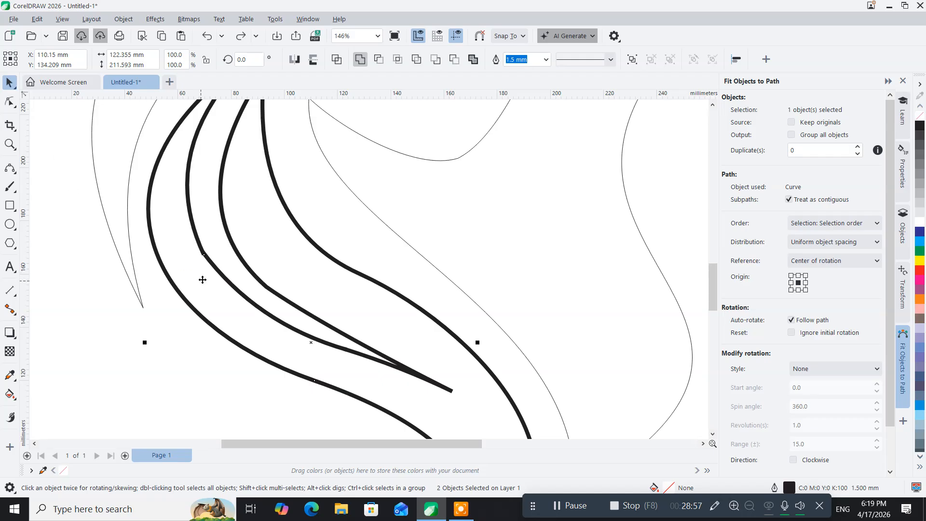
{"action": "left_click", "coordinate": [103, 394]}
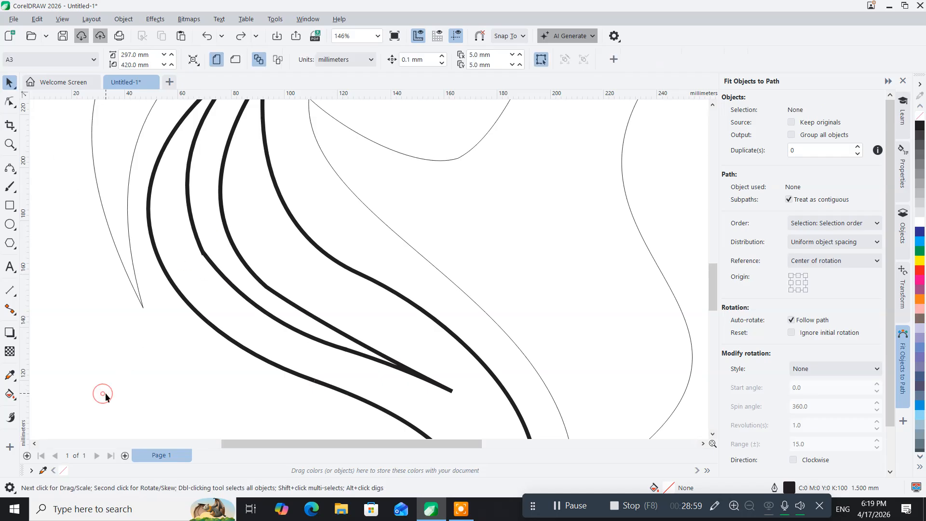
{"action": "left_click", "coordinate": [287, 330]}
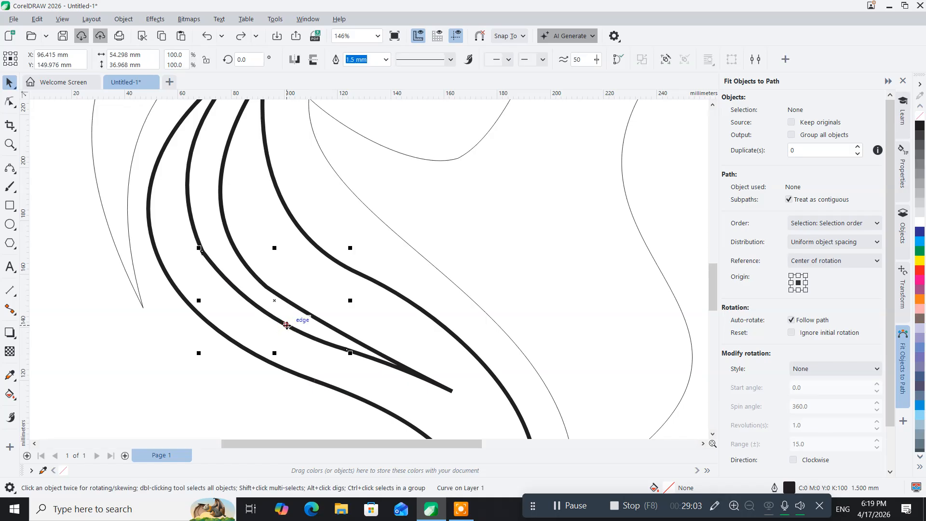
{"action": "left_click", "coordinate": [188, 208], "text": "shift"}
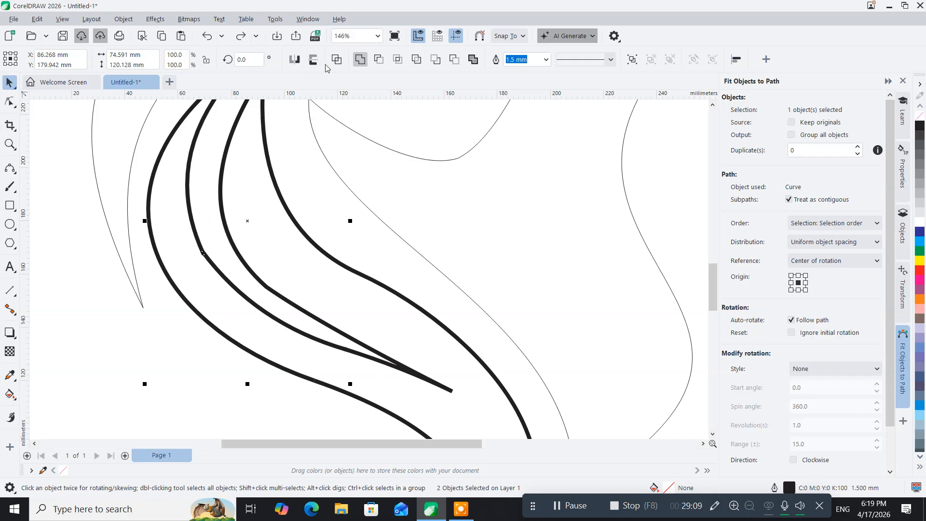
{"action": "left_click", "coordinate": [360, 60]}
Join the two overlapping end nodes at the kink midway along the inner left edge of the welded curve
{"action": "left_click", "coordinate": [14, 105]}
{"action": "left_click_drag", "start_coordinate": [184, 234], "coordinate": [224, 269]}
{"action": "right_click", "coordinate": [202, 254]}
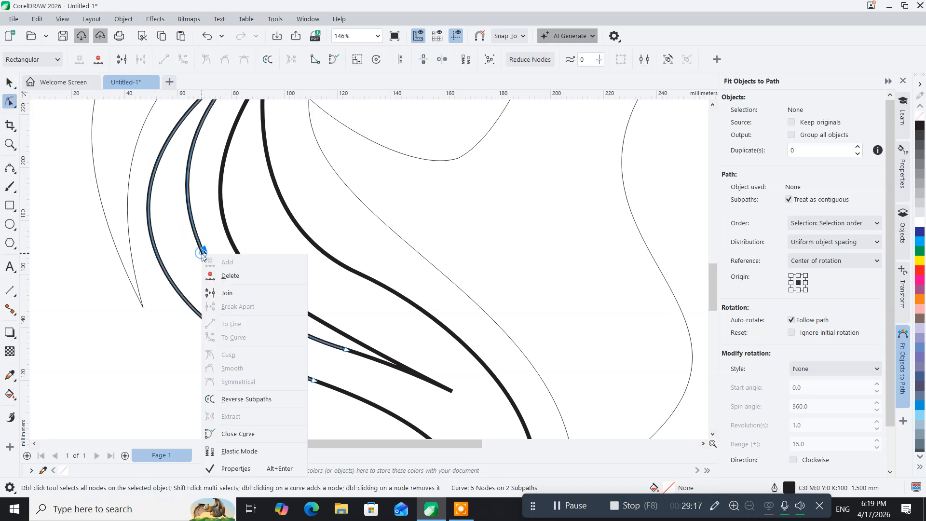
{"action": "left_click", "coordinate": [223, 294]}
{"action": "left_click", "coordinate": [205, 319]}
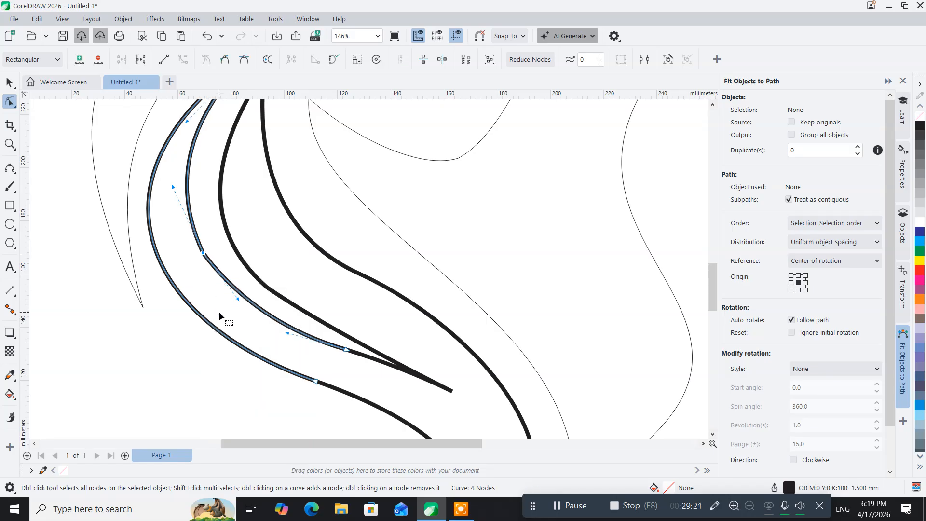
{"action": "mouse_move", "coordinate": [222, 312]}
{"action": "left_mouse_down"}
{"action": "mouse_move", "coordinate": [171, 385]}
{"action": "mouse_move", "coordinate": [135, 364]}
{"action": "mouse_move", "coordinate": [134, 335]}
{"action": "mouse_move", "coordinate": [169, 317]}
{"action": "mouse_move", "coordinate": [165, 327]}
{"action": "left_mouse_up"}
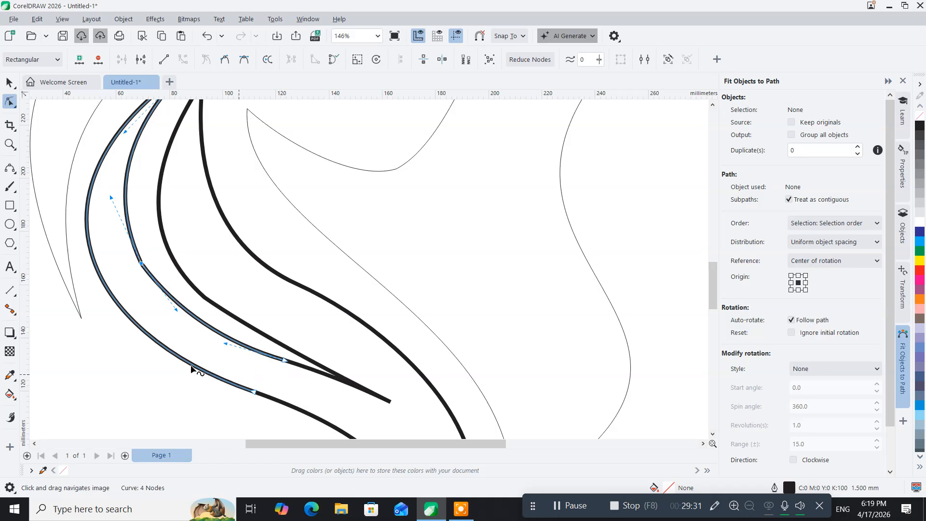
Examine which thick strokes belong to the same object by selecting the left curve and the pointed inner curve in turn
{"action": "left_click", "coordinate": [9, 83]}
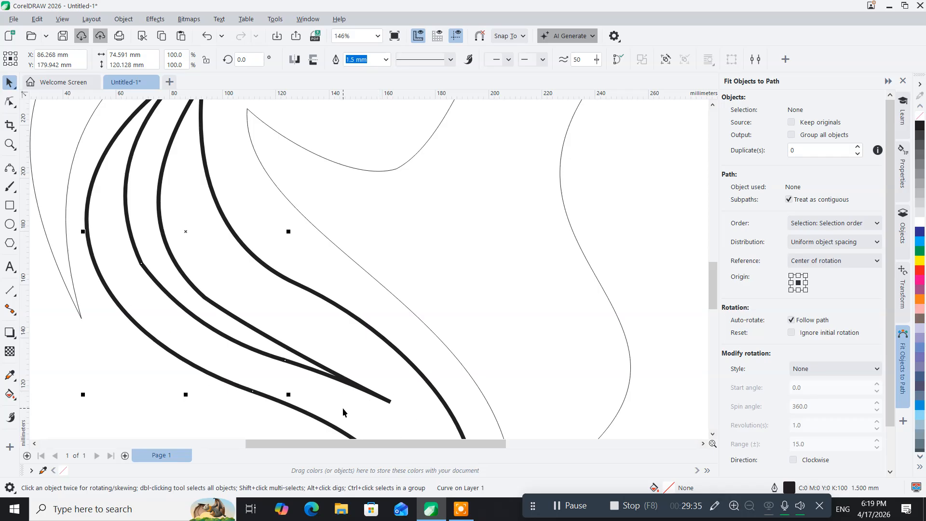
{"action": "left_click", "coordinate": [8, 99]}
{"action": "left_click", "coordinate": [108, 392]}
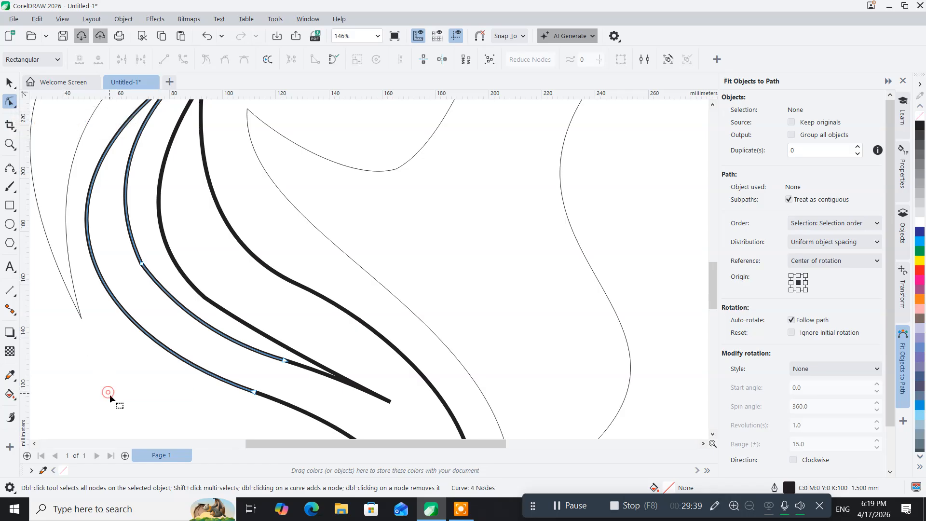
{"action": "left_click", "coordinate": [8, 83]}
{"action": "key", "text": "space"}
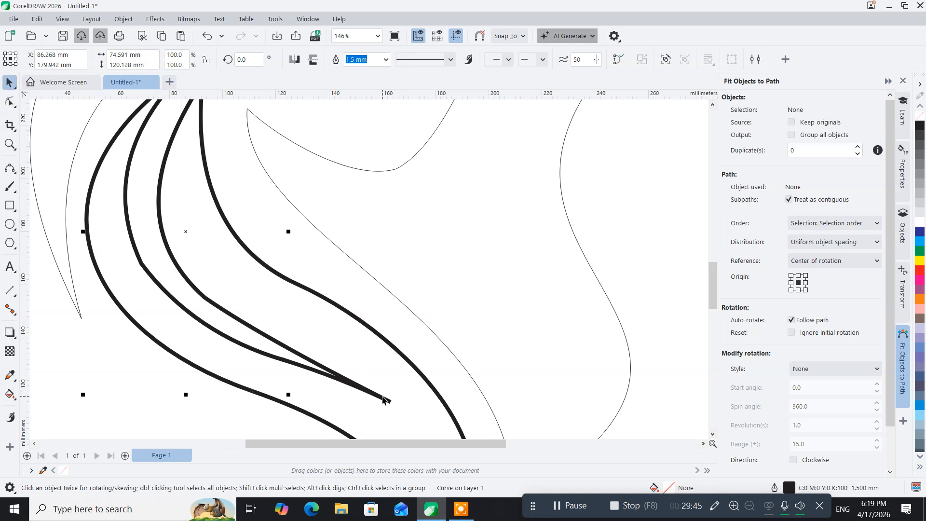
{"action": "left_click", "coordinate": [381, 399]}
{"action": "left_click", "coordinate": [228, 313]}
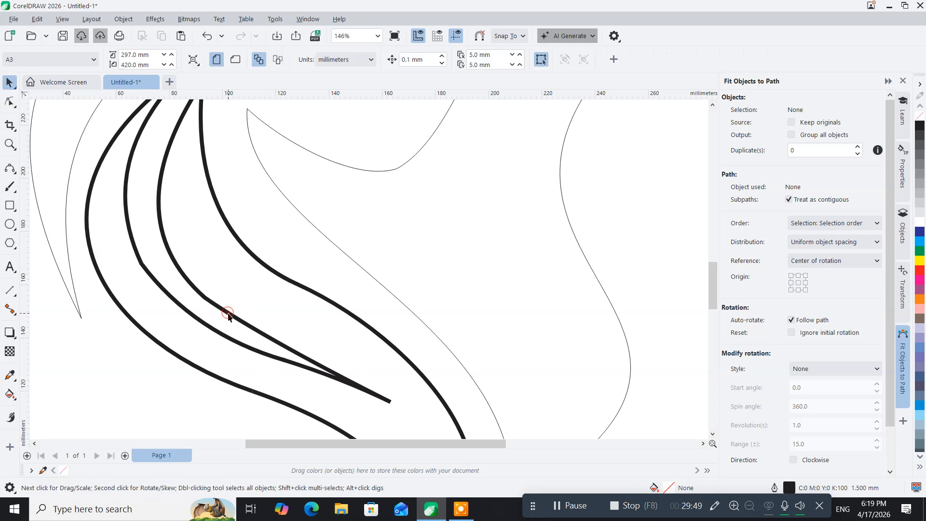
{"action": "left_click", "coordinate": [201, 299]}
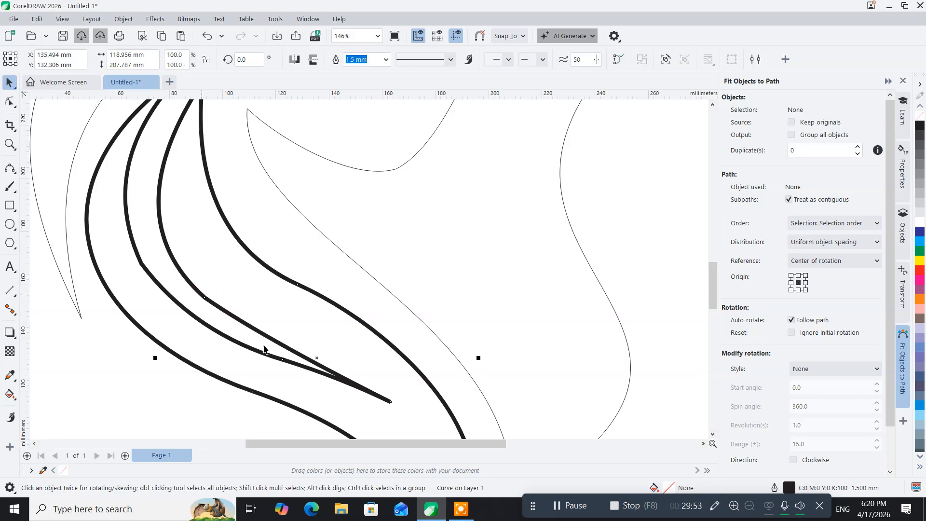
{"action": "left_click", "coordinate": [379, 398]}
{"action": "left_click", "coordinate": [223, 428]}
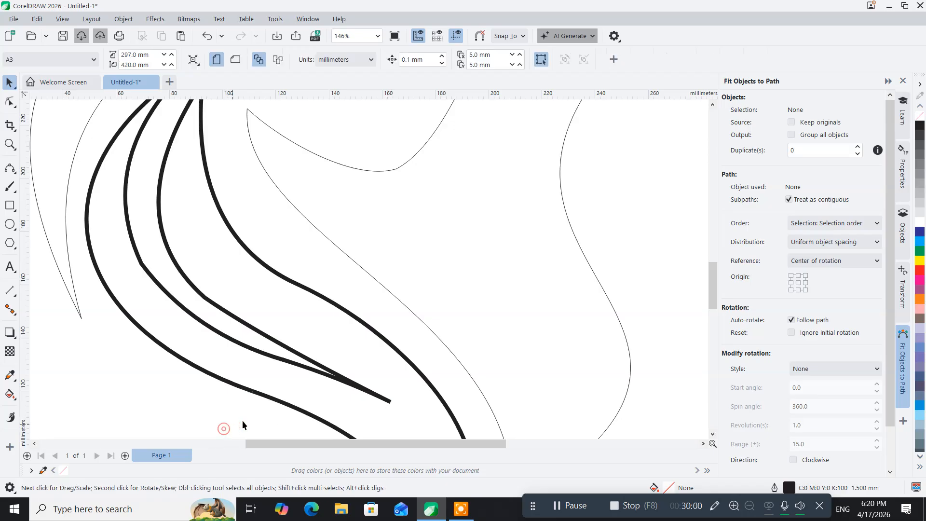
{"action": "left_click", "coordinate": [357, 391]}
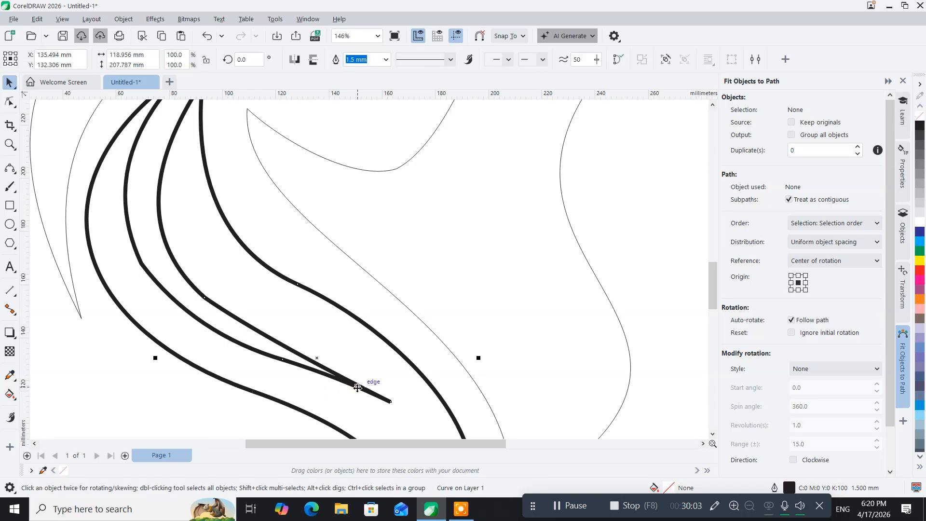
{"action": "left_click", "coordinate": [225, 314]}
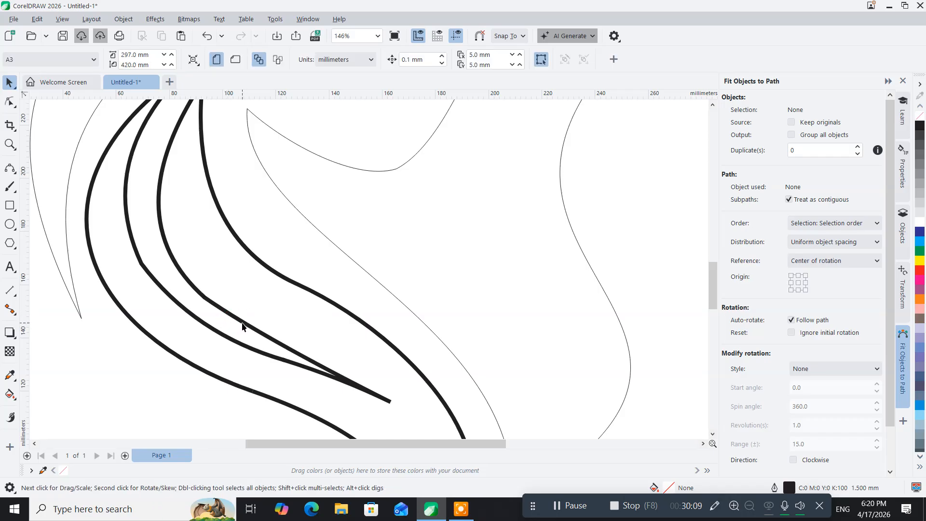
Try moving the thick curve with the pointed inner tip up and slightly to the right, undoing the move
{"action": "left_click", "coordinate": [242, 327]}
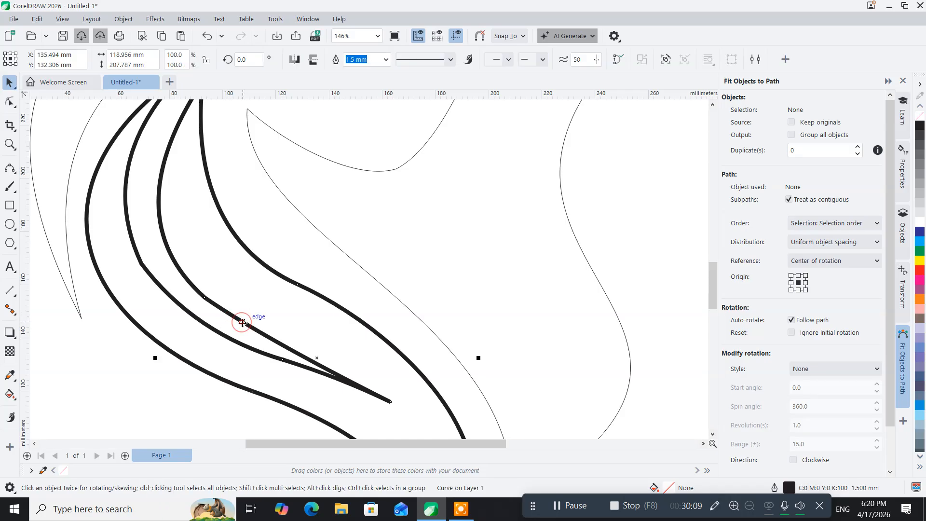
{"action": "left_click", "coordinate": [383, 399]}
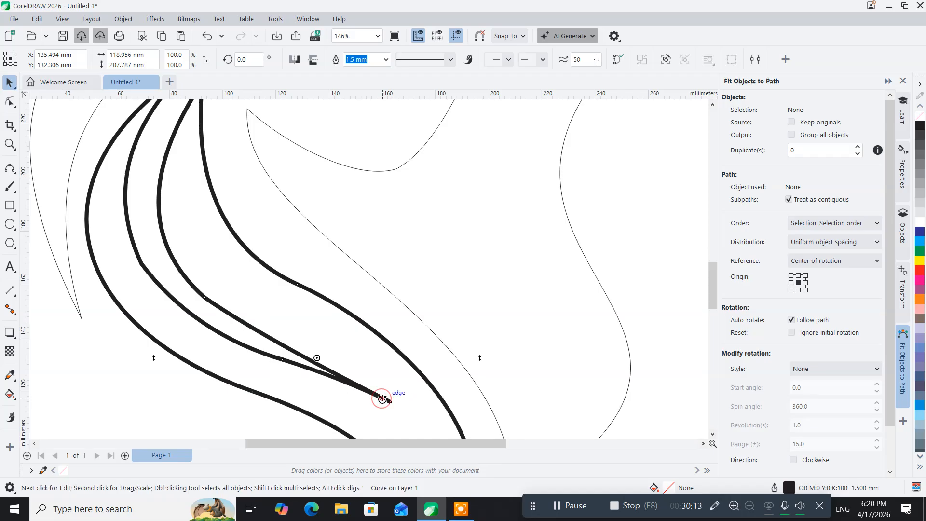
{"action": "left_click", "coordinate": [358, 398]}
{"action": "left_click_drag", "start_coordinate": [316, 358], "coordinate": [326, 321]}
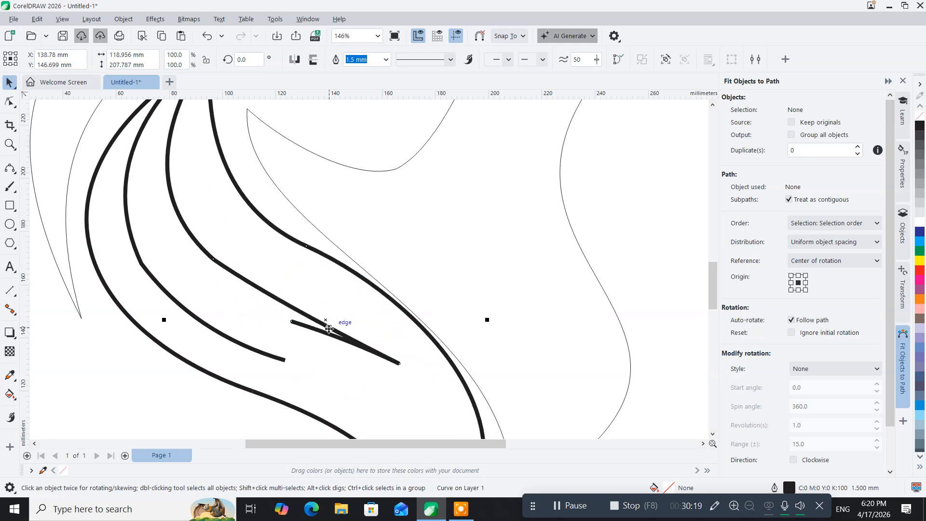
{"action": "key", "text": "ctrl+z"}
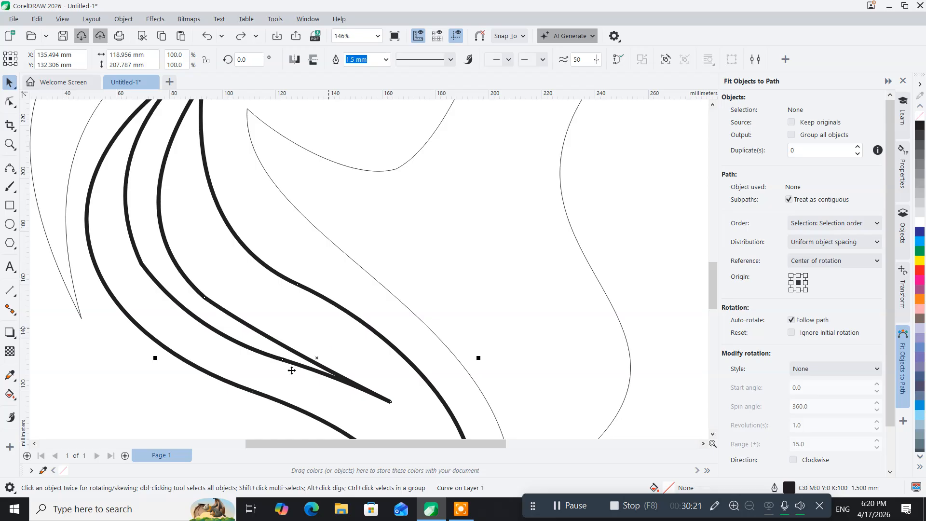
Weld the left curve with the pointed inner curve and join their two end nodes on the lower inner edge
{"action": "left_click", "coordinate": [161, 288], "text": "shift"}
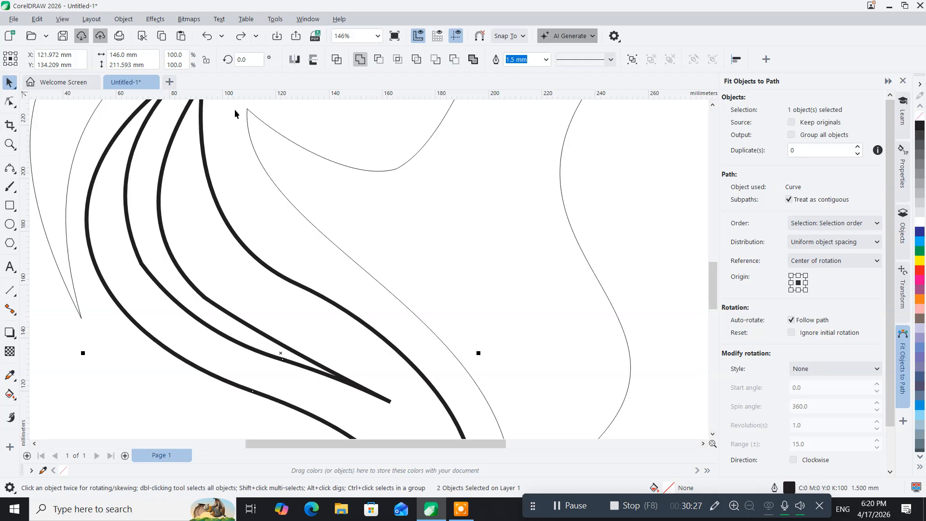
{"action": "left_click", "coordinate": [355, 60]}
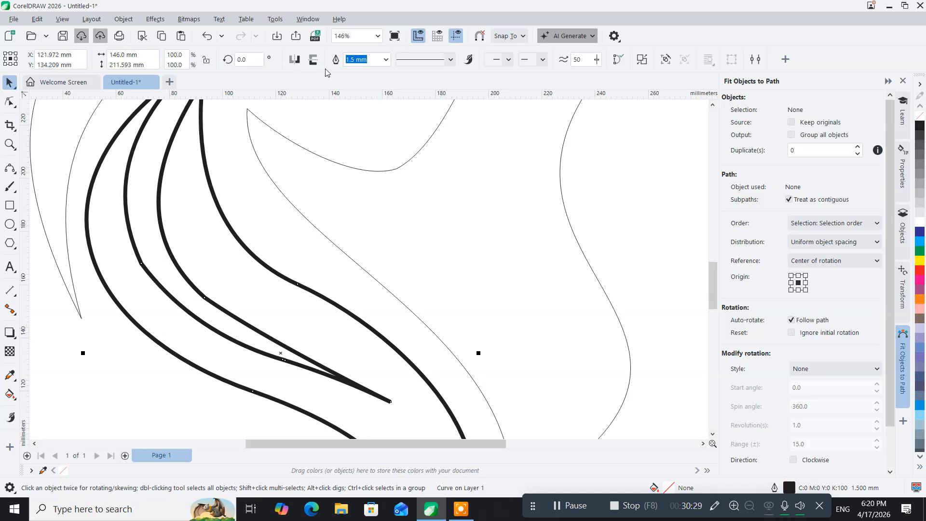
{"action": "left_click", "coordinate": [13, 101]}
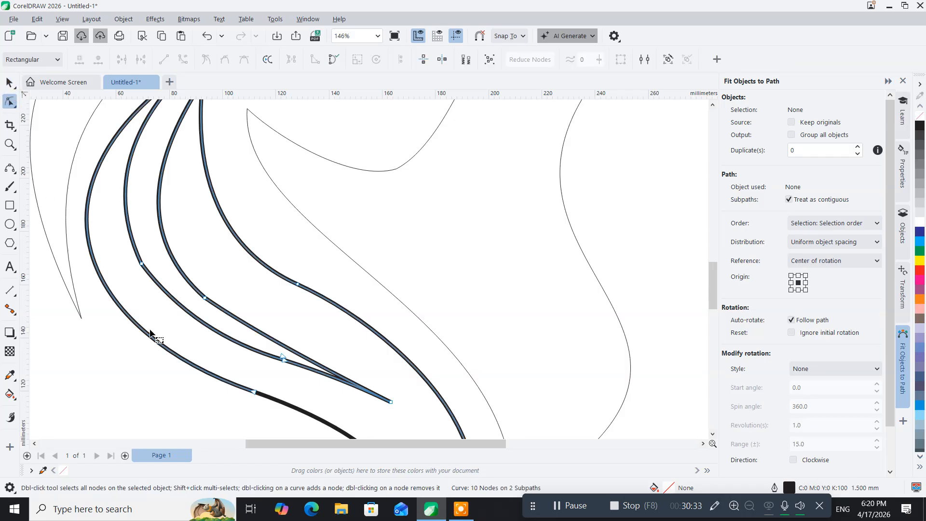
{"action": "left_click_drag", "start_coordinate": [268, 346], "coordinate": [294, 375]}
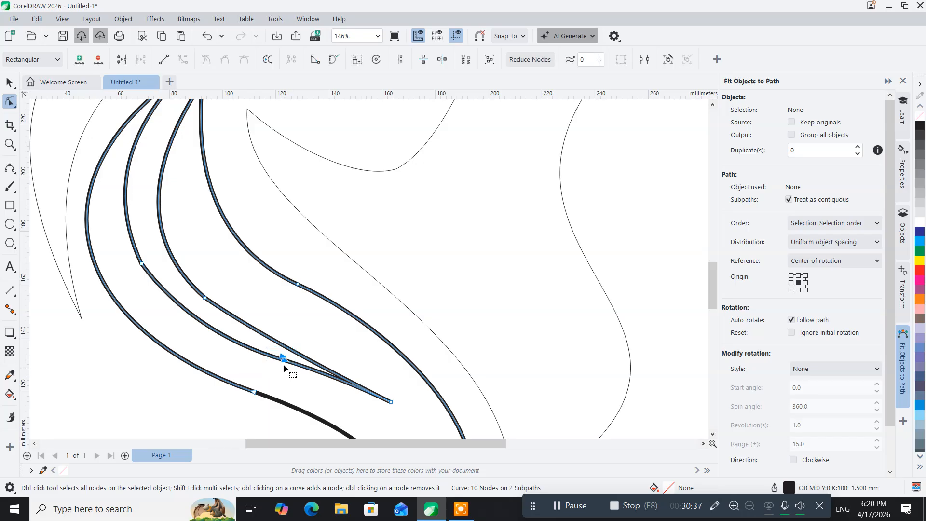
{"action": "right_click", "coordinate": [286, 362]}
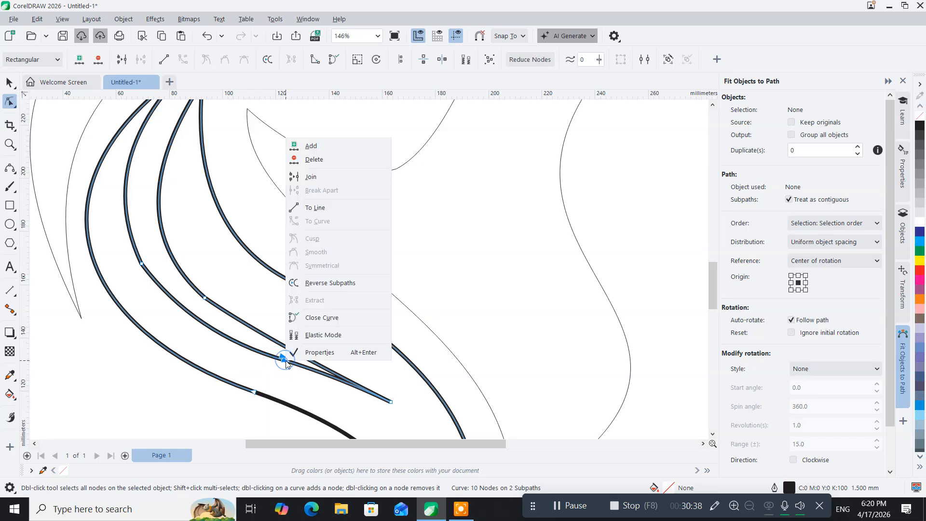
{"action": "left_click", "coordinate": [299, 181]}
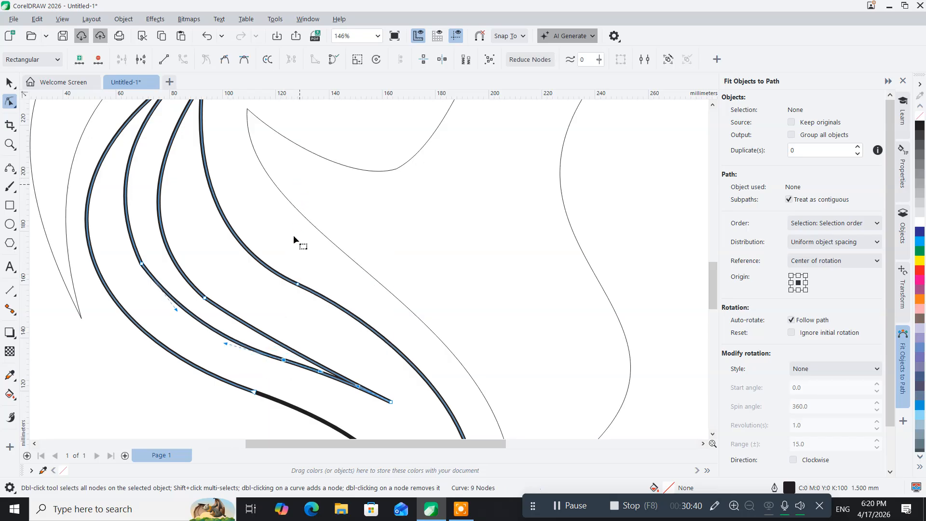
Select the lower left continuation curve together with the joined thick curve and weld them into one object
{"action": "middle_click", "coordinate": [317, 411]}
{"action": "left_click_drag", "start_coordinate": [317, 410], "coordinate": [251, 242]}
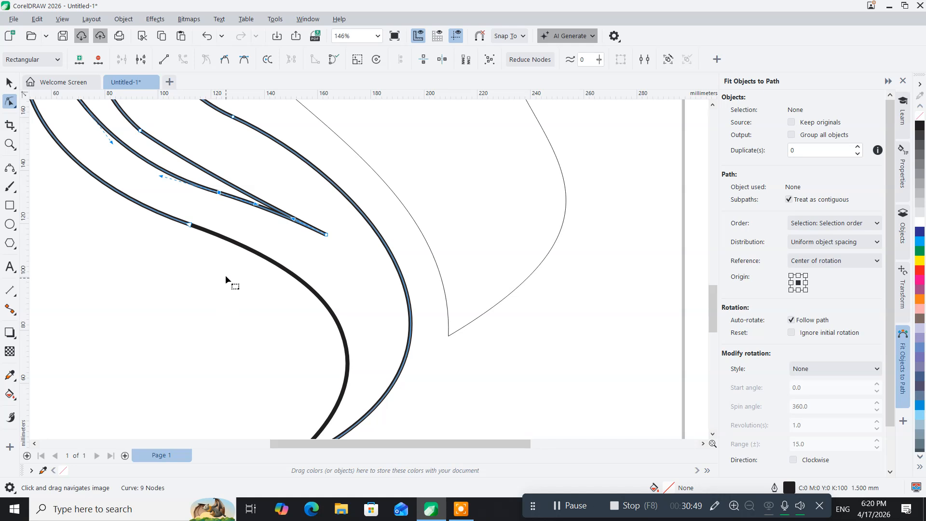
{"action": "left_click", "coordinate": [11, 83]}
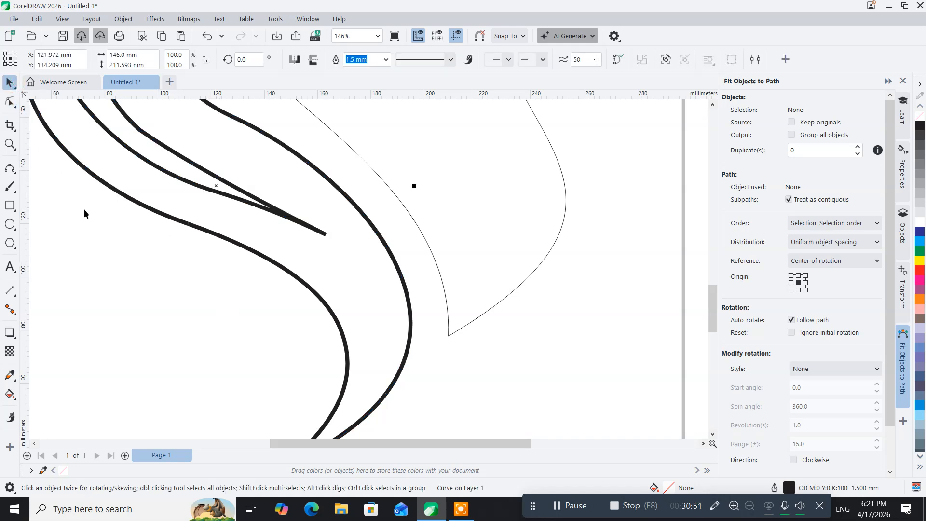
{"action": "left_click", "coordinate": [307, 288]}
{"action": "left_click", "coordinate": [125, 200], "text": "shift"}
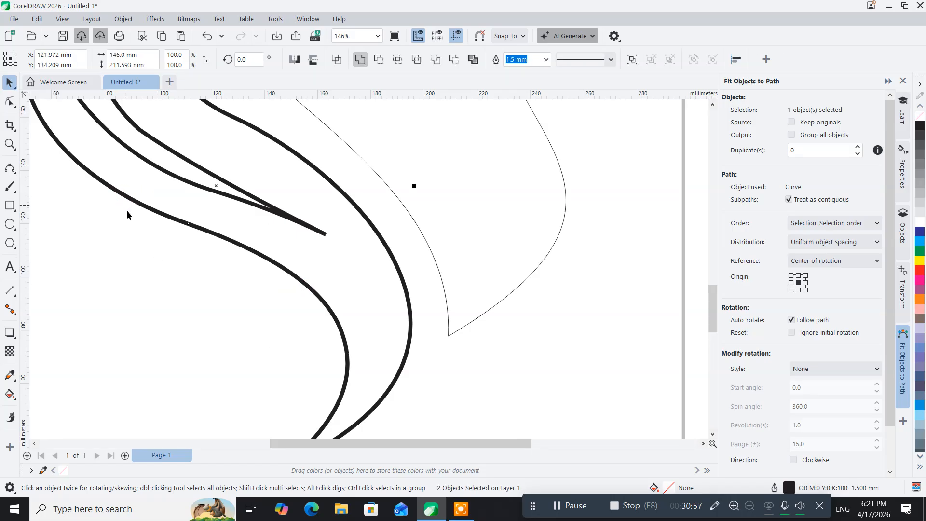
{"action": "left_click", "coordinate": [360, 59]}
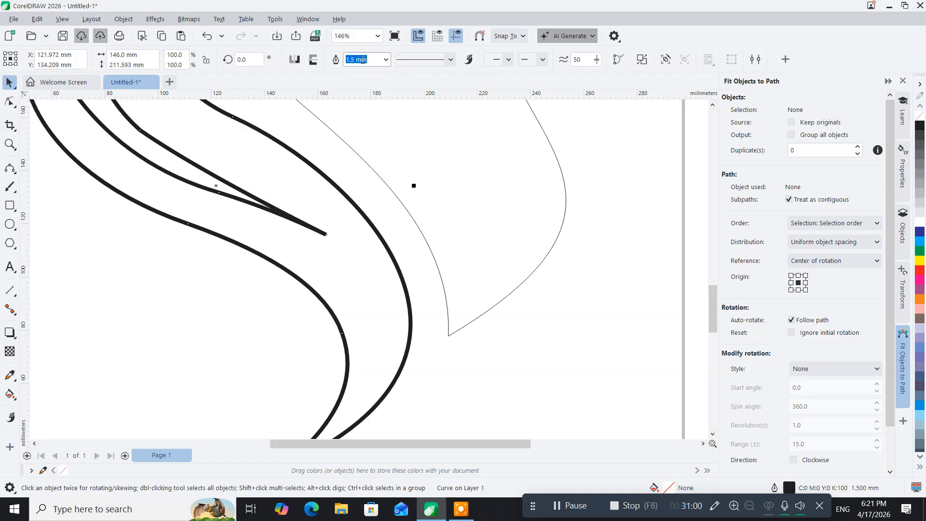
Join the two end nodes where the outer left edge meets its lower continuation
{"action": "left_click", "coordinate": [9, 101]}
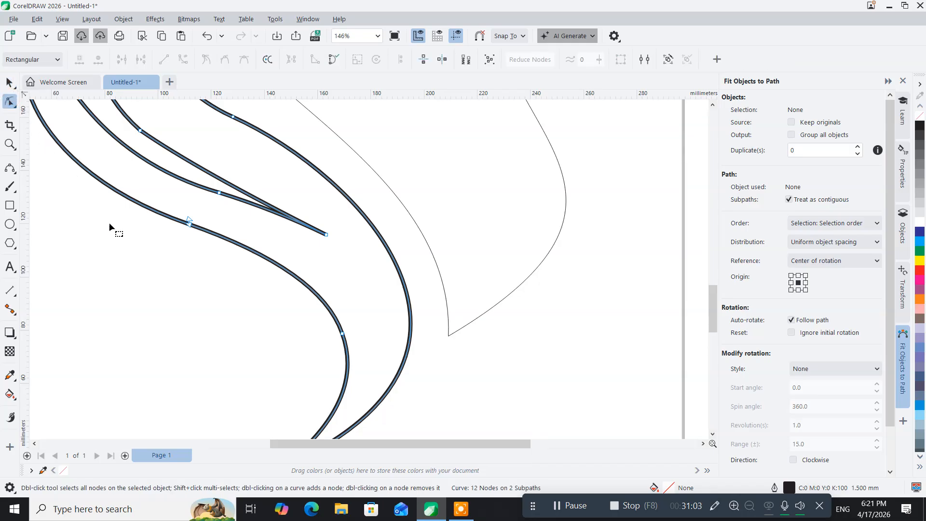
{"action": "left_click_drag", "start_coordinate": [176, 202], "coordinate": [211, 243]}
{"action": "right_click", "coordinate": [190, 223]}
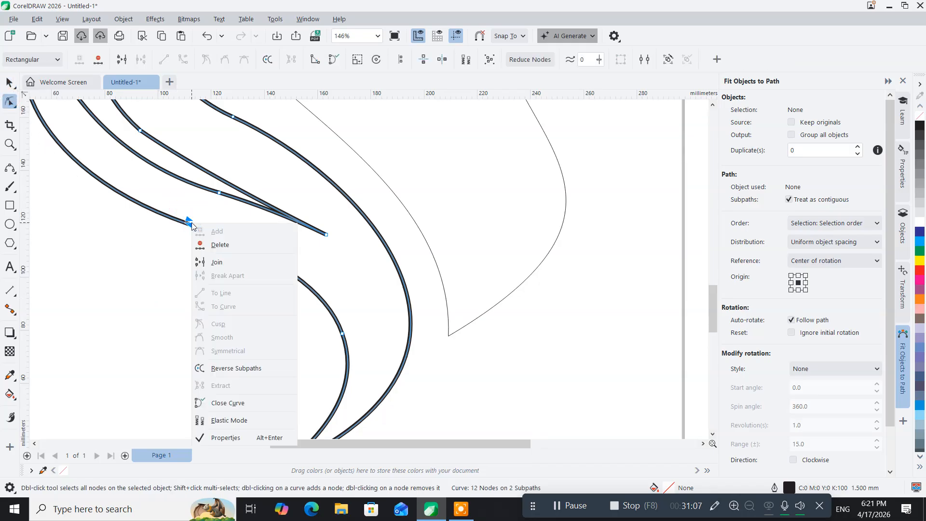
{"action": "left_click", "coordinate": [215, 262]}
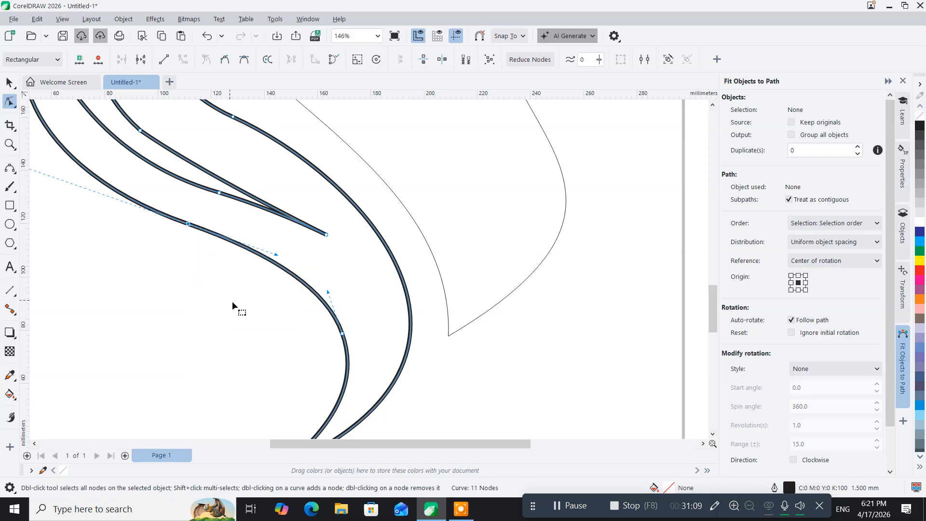
{"action": "scroll", "coordinate": [306, 343], "scroll_direction": "down", "scroll_amount": 4}
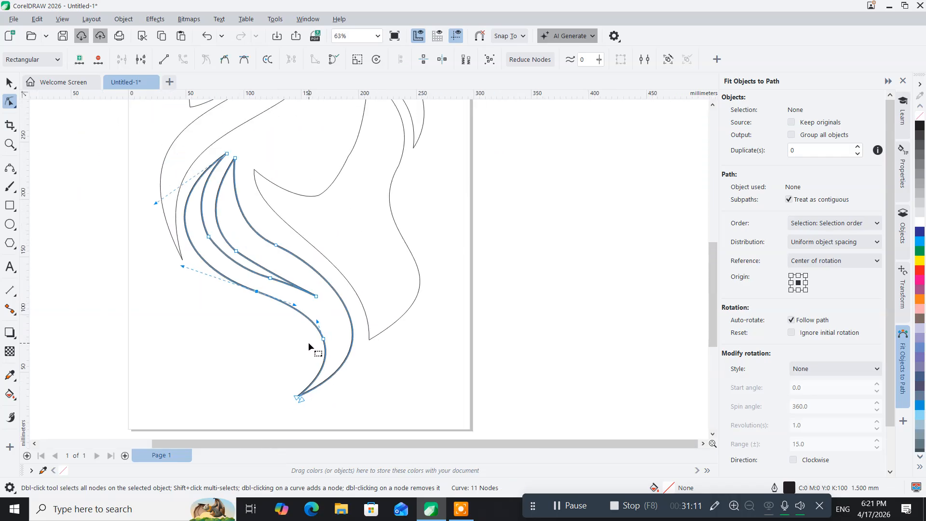
{"action": "scroll", "coordinate": [236, 232], "scroll_direction": "down", "scroll_amount": 3}
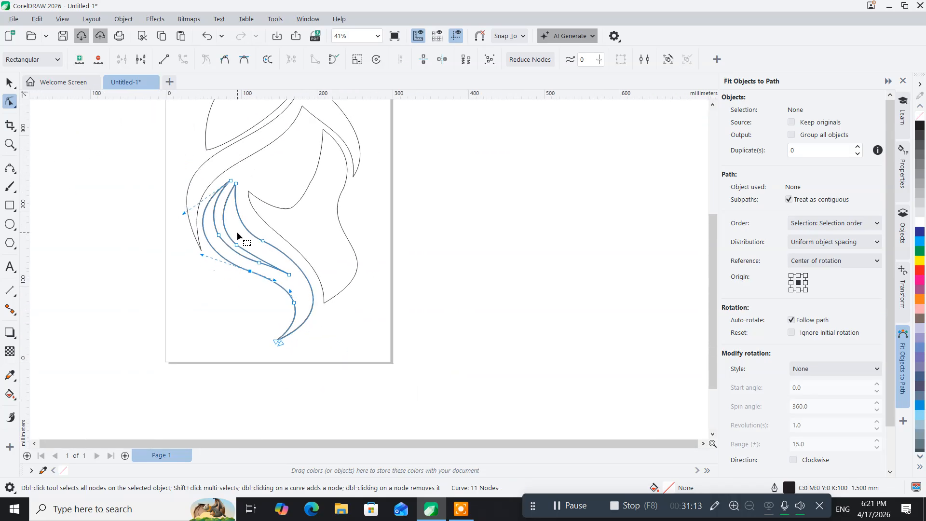
{"action": "scroll", "coordinate": [237, 236], "scroll_direction": "up", "scroll_amount": 2}
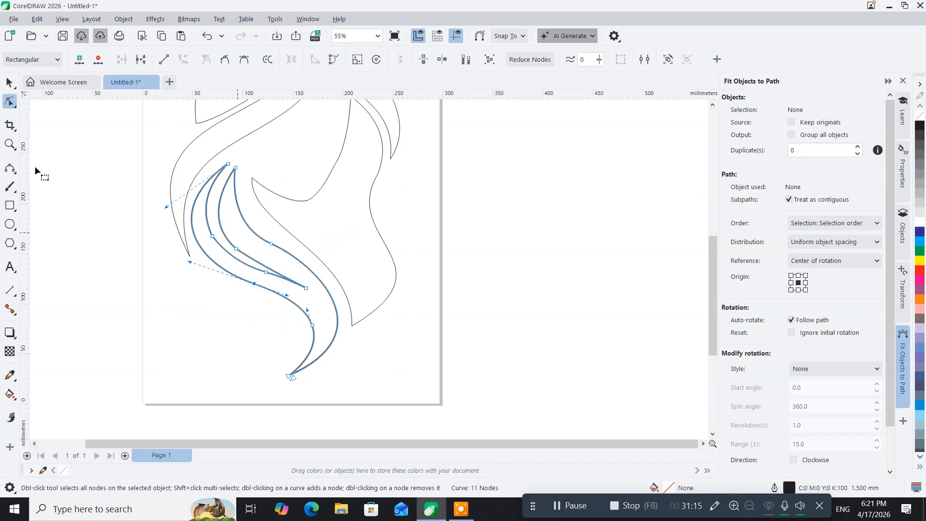
Set the outline width of the joined thick curve to 0.1 mm
{"action": "left_click", "coordinate": [10, 82]}
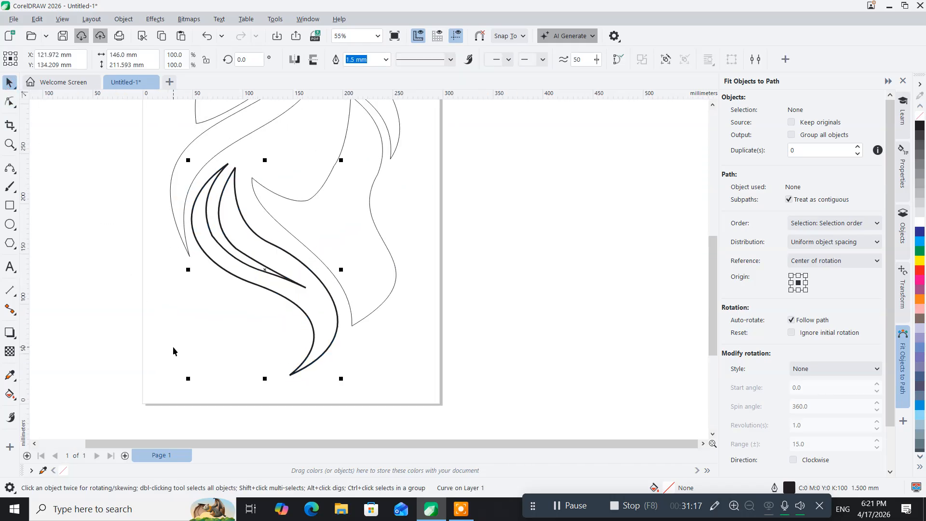
{"action": "left_click", "coordinate": [387, 61]}
{"action": "left_click", "coordinate": [378, 104]}
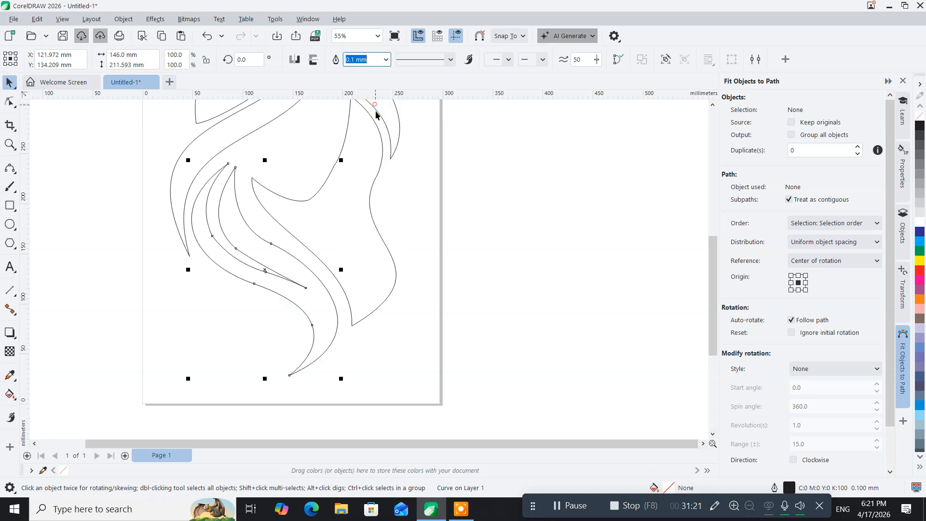
Fill the rounded crown shape and the long sweeping hair shape beneath it with black
{"action": "scroll", "coordinate": [407, 264], "scroll_direction": "down", "scroll_amount": 2}
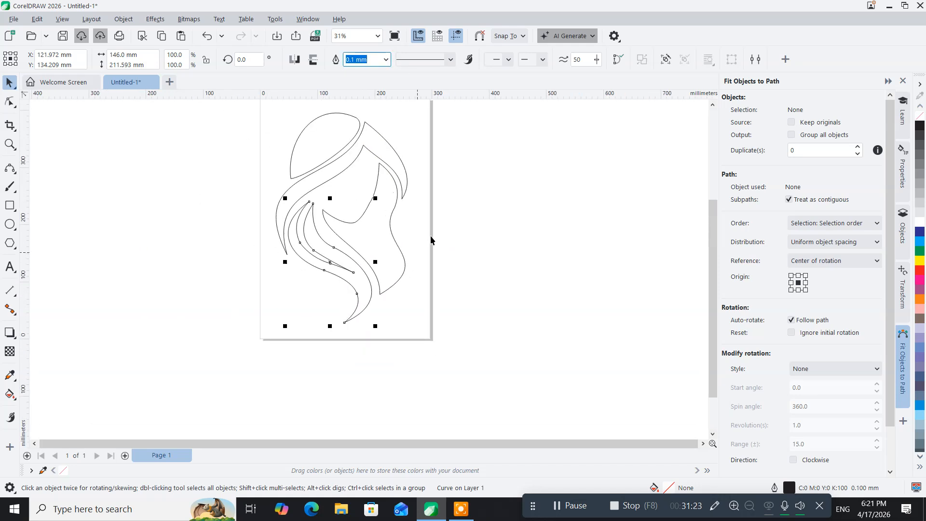
{"action": "mouse_move", "coordinate": [436, 204]}
{"action": "left_mouse_down"}
{"action": "mouse_move", "coordinate": [390, 259]}
{"action": "mouse_move", "coordinate": [310, 268]}
{"action": "left_mouse_up"}
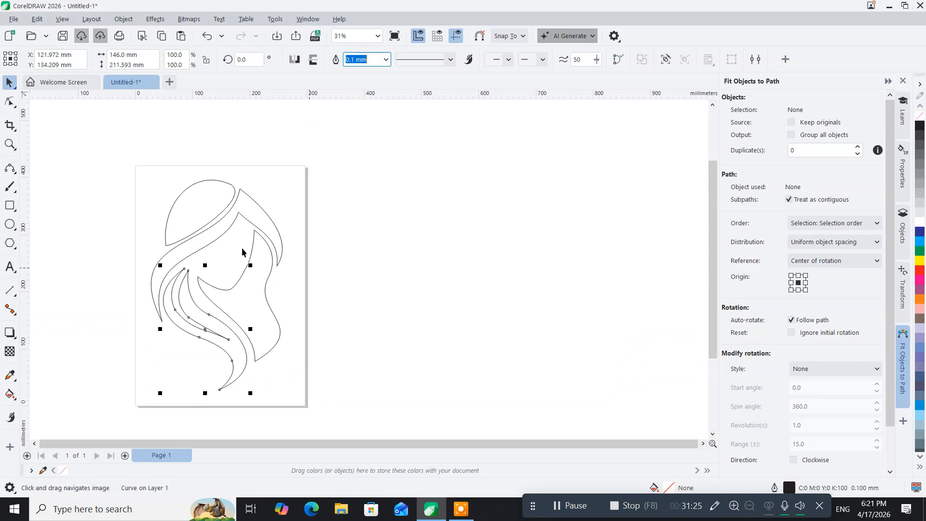
{"action": "left_click", "coordinate": [199, 221]}
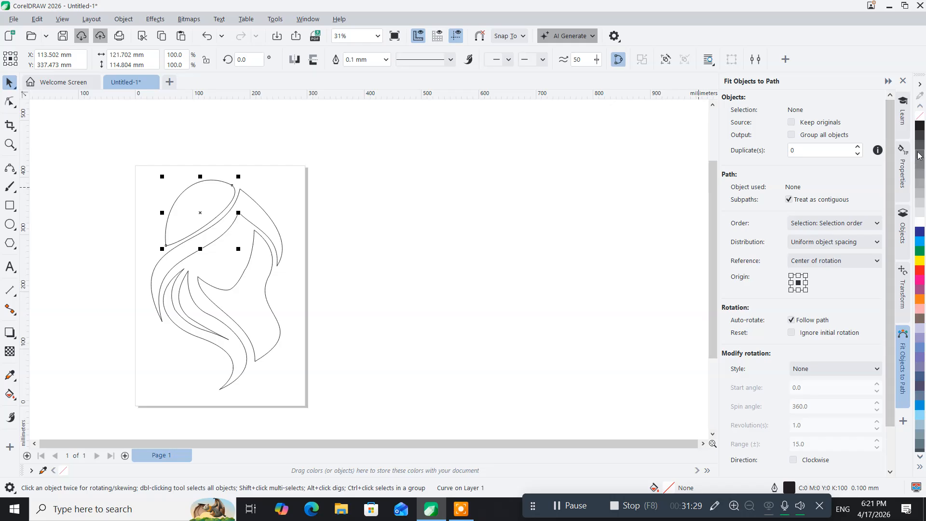
{"action": "left_click", "coordinate": [920, 127]}
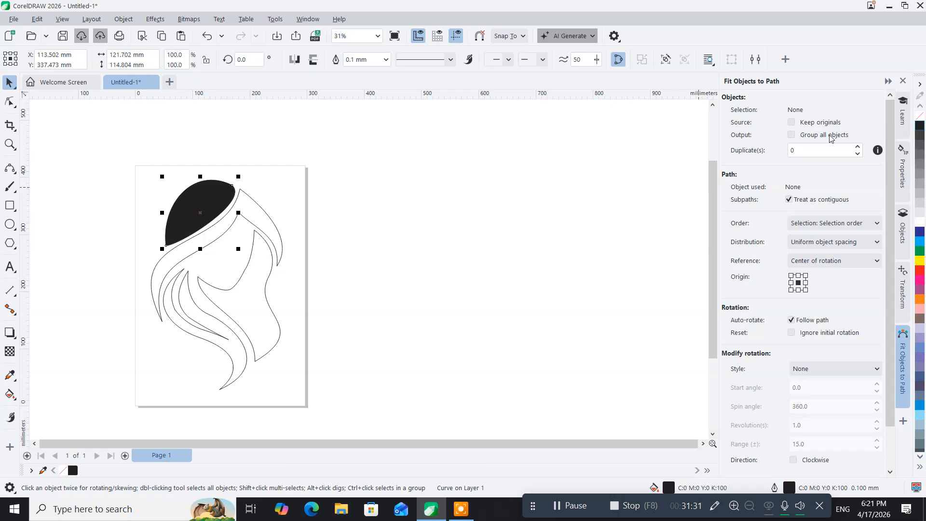
{"action": "left_click", "coordinate": [254, 216]}
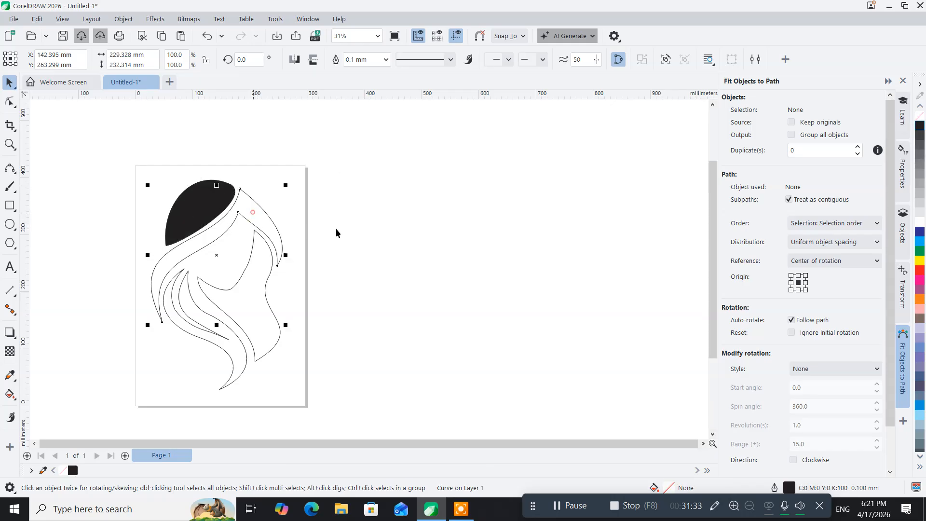
{"action": "left_click", "coordinate": [921, 129]}
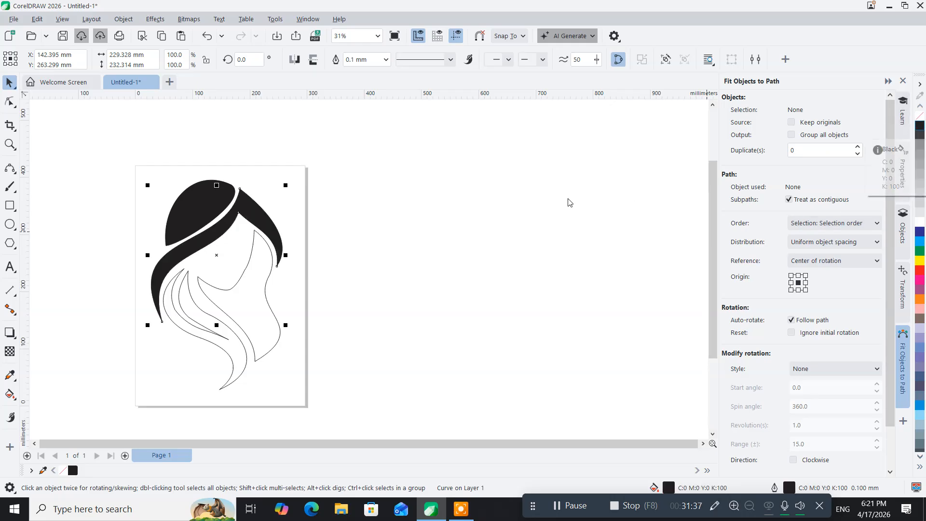
Fill the large shape beside the face with 90% black, and apply a black fill to the lower wavy strand
{"action": "left_click", "coordinate": [259, 316]}
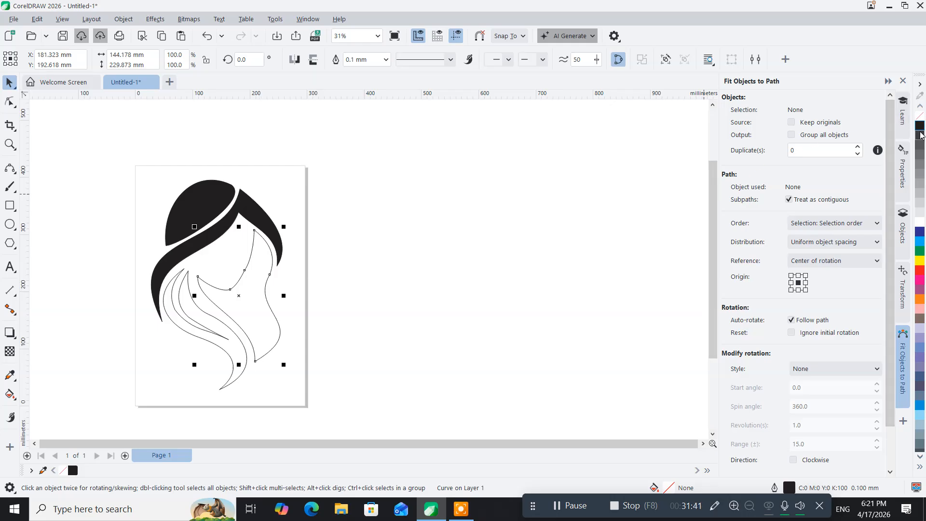
{"action": "left_click", "coordinate": [920, 136]}
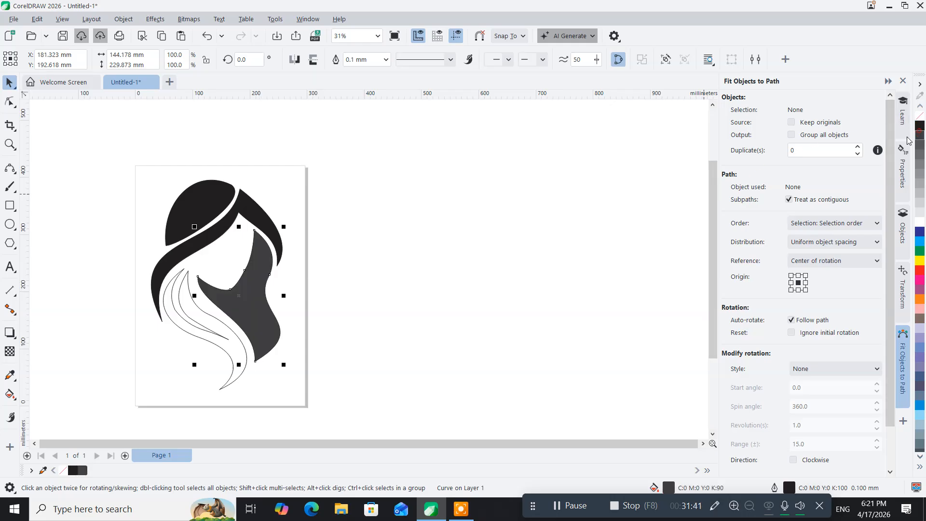
{"action": "left_click", "coordinate": [224, 353]}
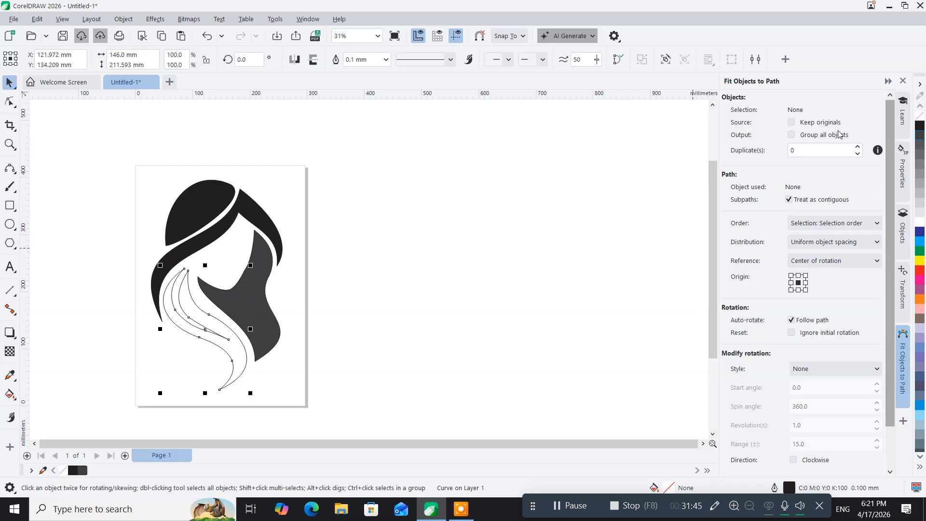
{"action": "left_click", "coordinate": [919, 127]}
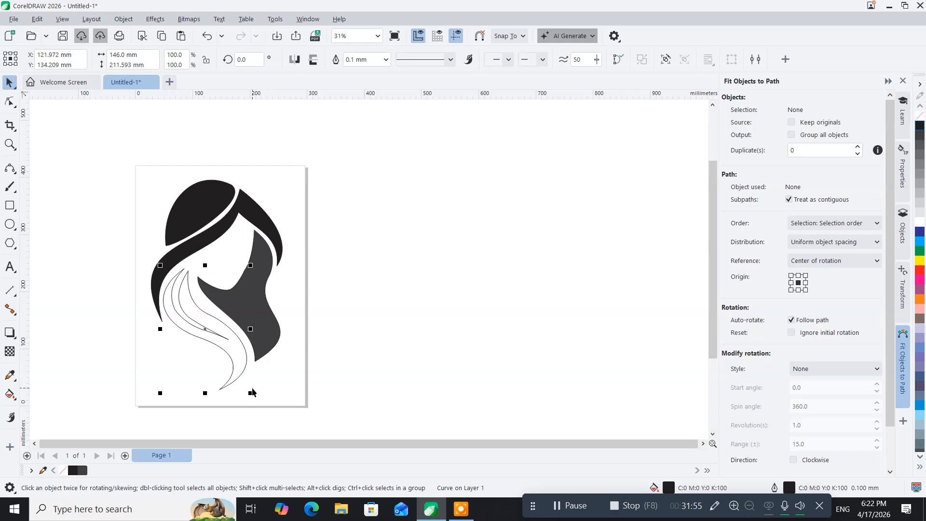
Try moving the unfilled lower strand down and slightly to the left, undoing the move
{"action": "scroll", "coordinate": [250, 375], "scroll_direction": "up", "scroll_amount": 5}
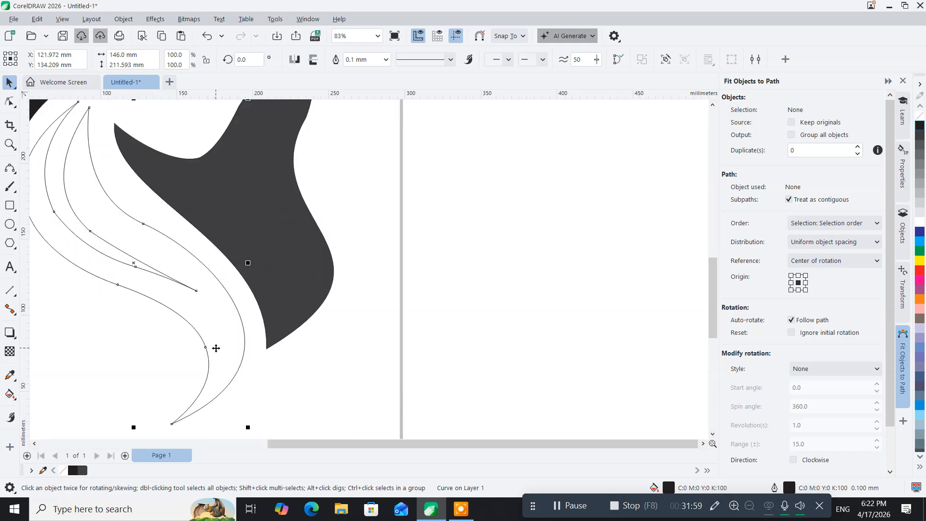
{"action": "scroll", "coordinate": [215, 348], "scroll_direction": "up", "scroll_amount": 1}
{"action": "left_click_drag", "start_coordinate": [215, 347], "coordinate": [293, 348]}
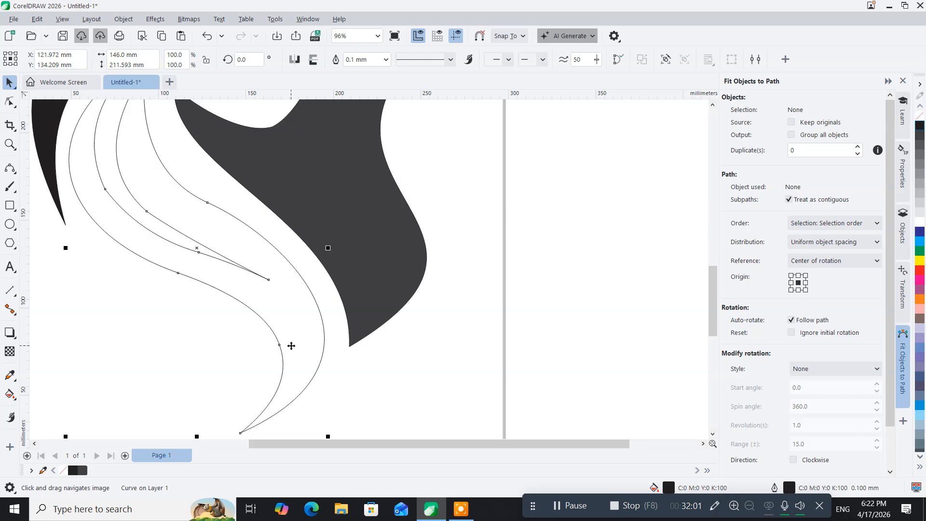
{"action": "scroll", "coordinate": [292, 345], "scroll_direction": "down", "scroll_amount": 2}
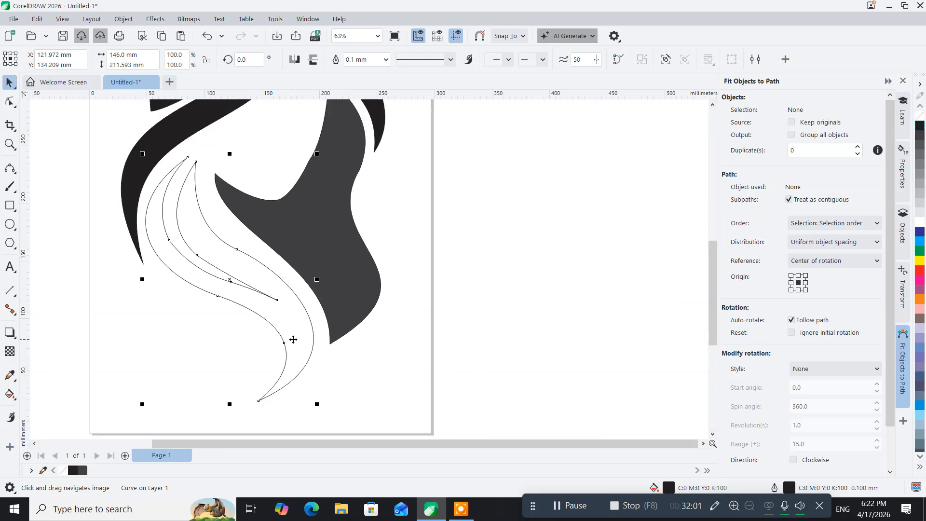
{"action": "left_click", "coordinate": [208, 345]}
{"action": "left_click", "coordinate": [267, 321]}
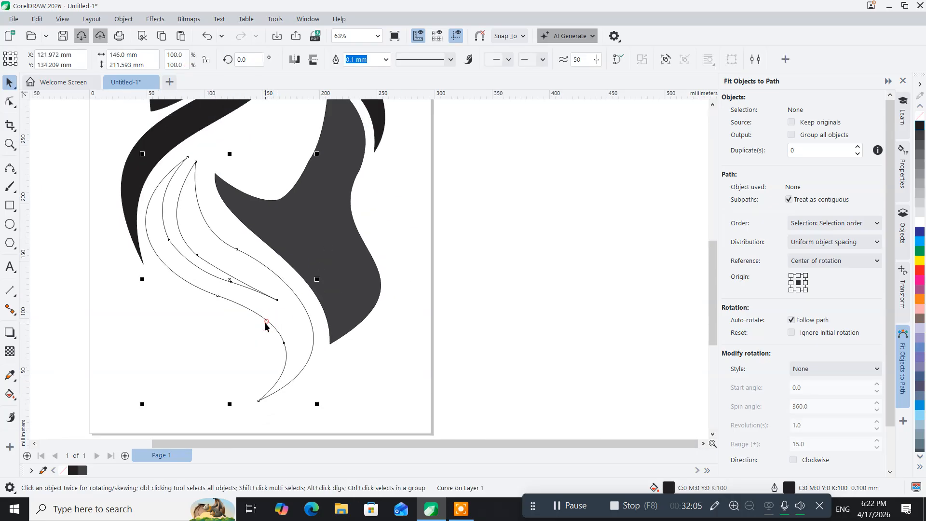
{"action": "left_click_drag", "start_coordinate": [232, 284], "coordinate": [224, 322]}
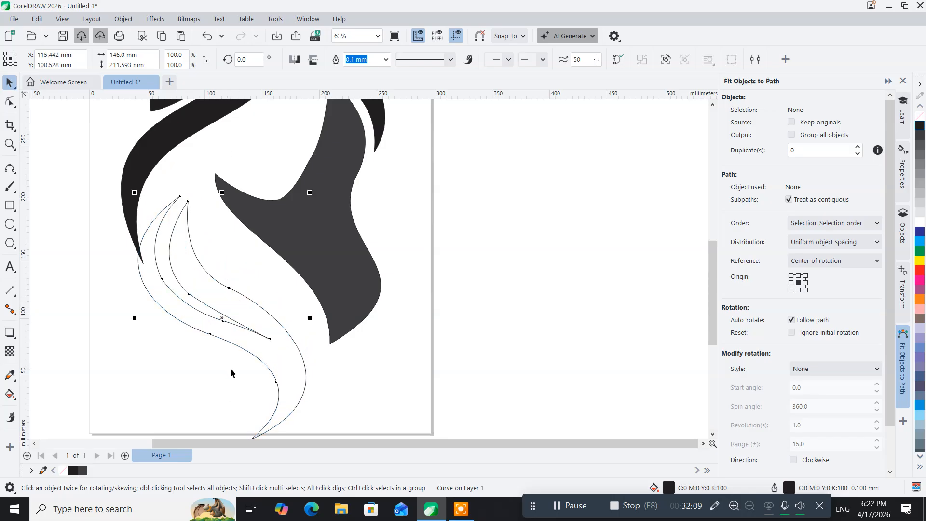
{"action": "key", "text": "ctrl+z"}
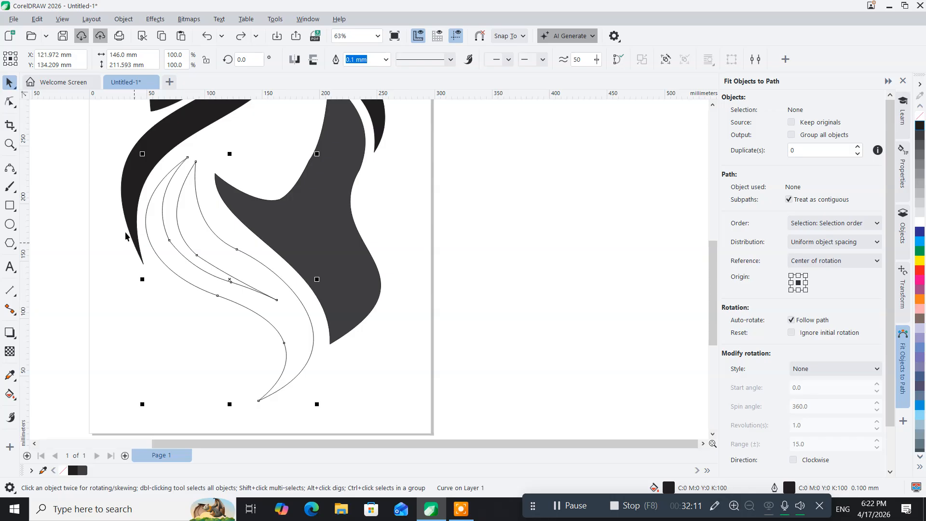
Delete the two extra nodes at the bends of the lower strand's inner edges, one on each side of the narrow gap
{"action": "left_click", "coordinate": [9, 101]}
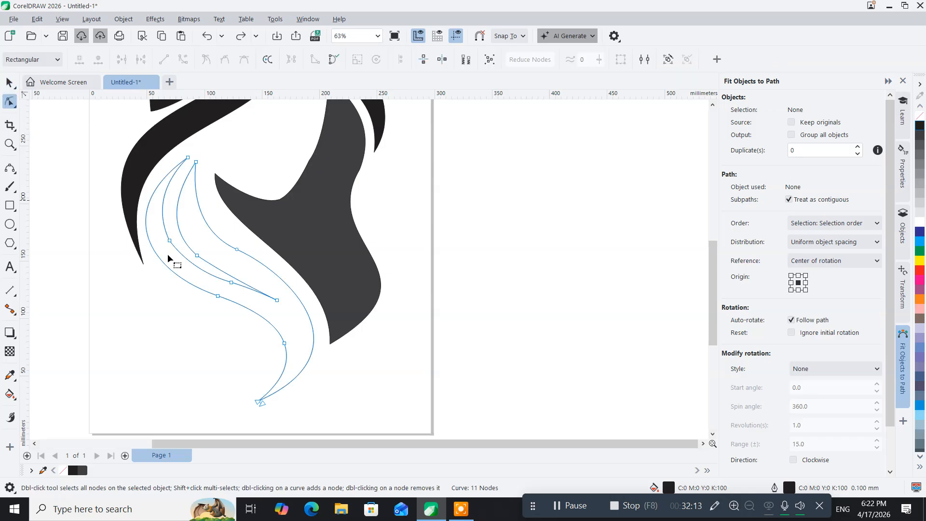
{"action": "scroll", "coordinate": [215, 294], "scroll_direction": "up", "scroll_amount": 2}
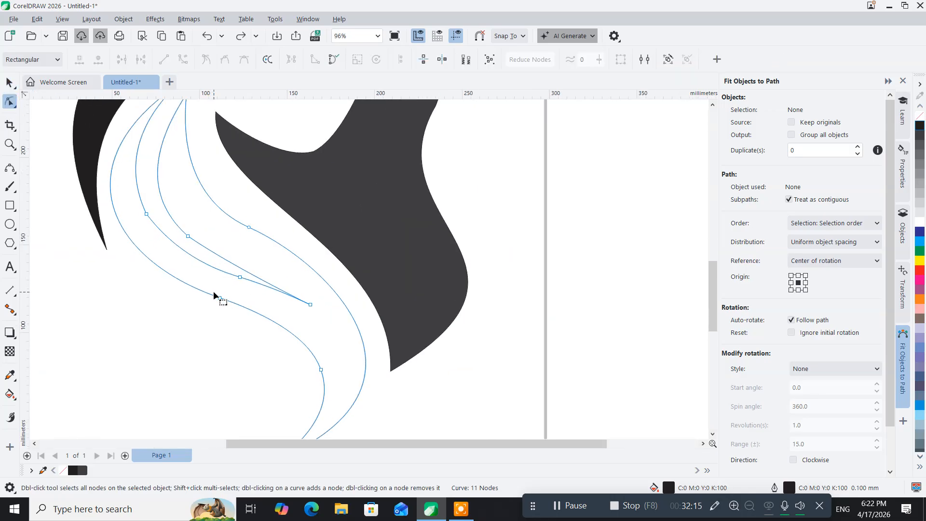
{"action": "scroll", "coordinate": [229, 335], "scroll_direction": "up", "scroll_amount": 1}
{"action": "left_click_drag", "start_coordinate": [223, 348], "coordinate": [205, 434]}
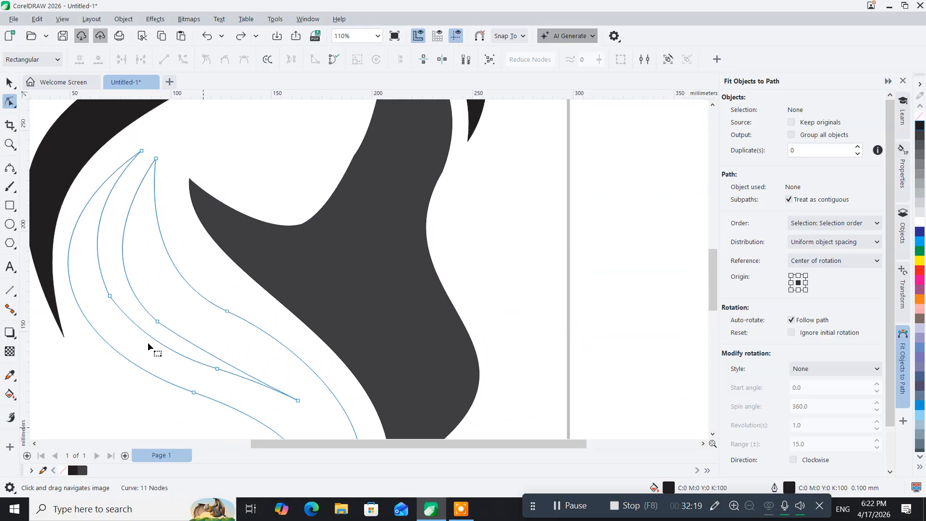
{"action": "left_click", "coordinate": [154, 158]}
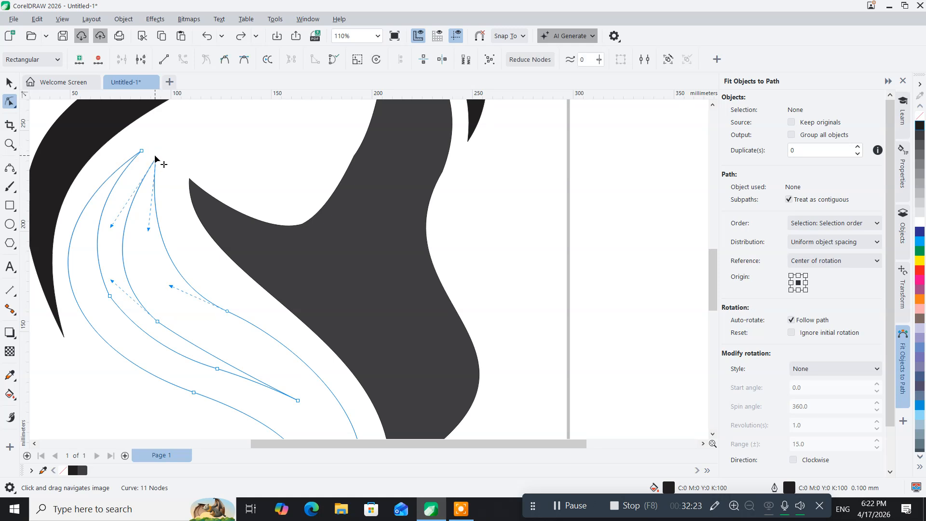
{"action": "right_click", "coordinate": [155, 158]}
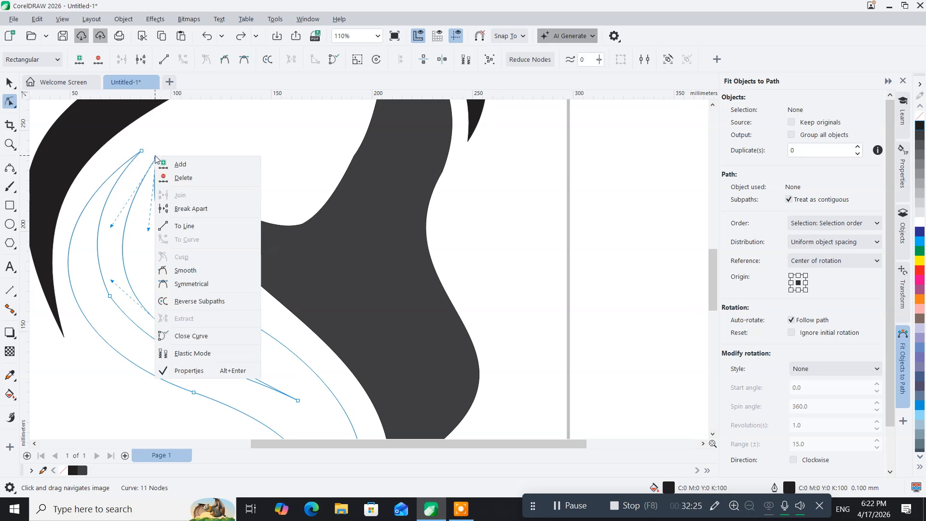
{"action": "left_click", "coordinate": [167, 147]}
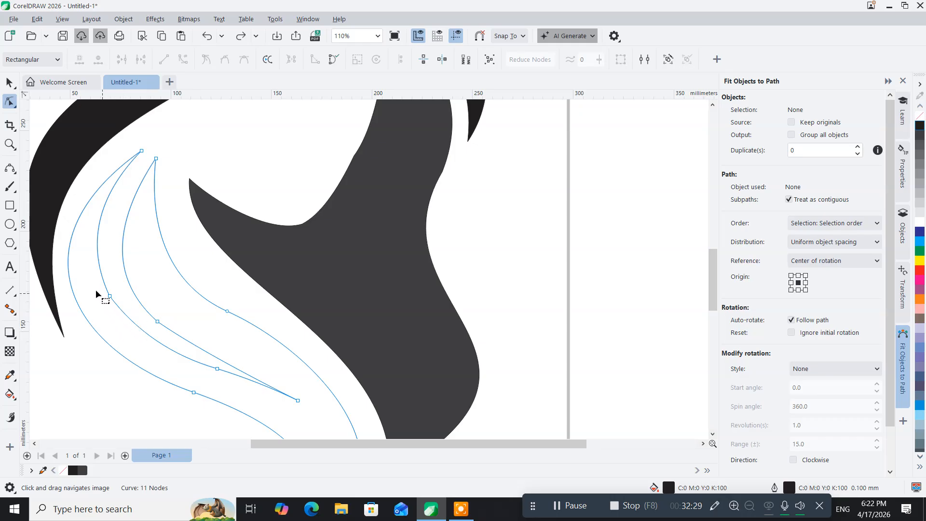
{"action": "left_click", "coordinate": [110, 297]}
{"action": "key", "text": "Delete"}
{"action": "left_click", "coordinate": [158, 321]}
{"action": "key", "text": "Delete"}
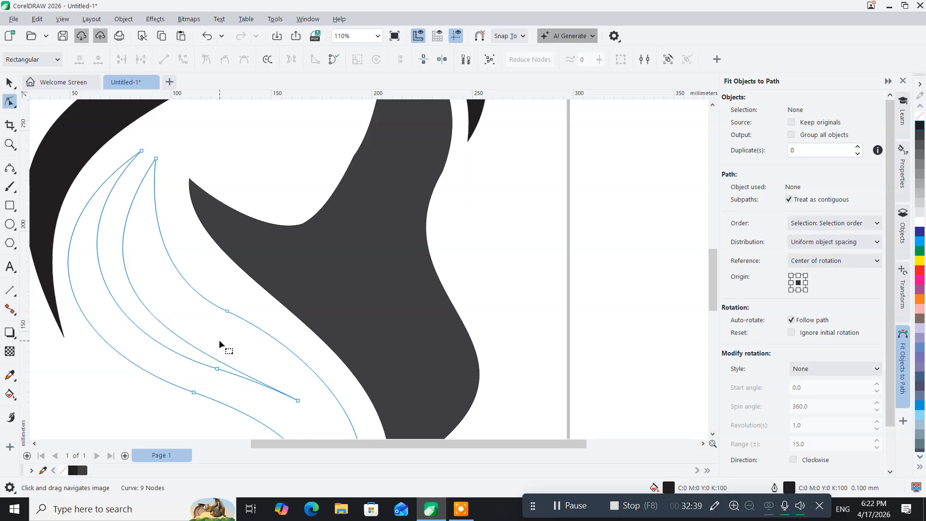
Delete the extra node on the lower inner edge near the pointed end of the narrow gap
{"action": "scroll", "coordinate": [219, 340], "scroll_direction": "down", "scroll_amount": 1}
{"action": "scroll", "coordinate": [221, 341], "scroll_direction": "down", "scroll_amount": 1}
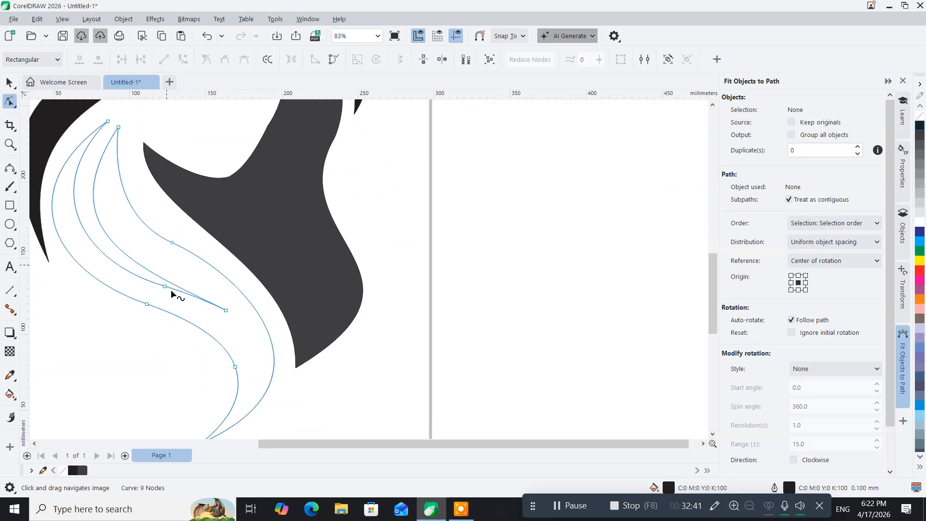
{"action": "scroll", "coordinate": [177, 314], "scroll_direction": "up", "scroll_amount": 3}
{"action": "left_click", "coordinate": [158, 274]}
{"action": "key", "text": "Delete"}
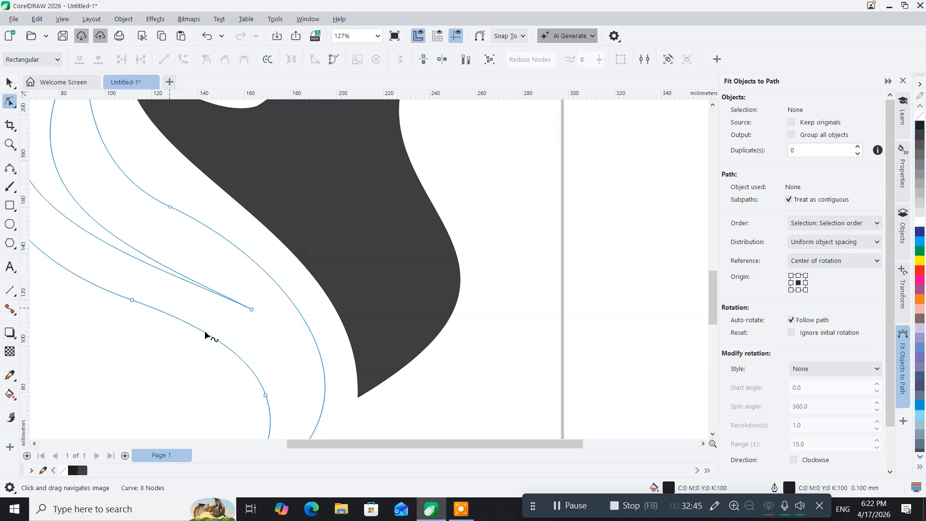
Join the two open end nodes at the bottom tip of the lower strand to close it, and deselect the shape
{"action": "scroll", "coordinate": [236, 341], "scroll_direction": "down", "scroll_amount": 3}
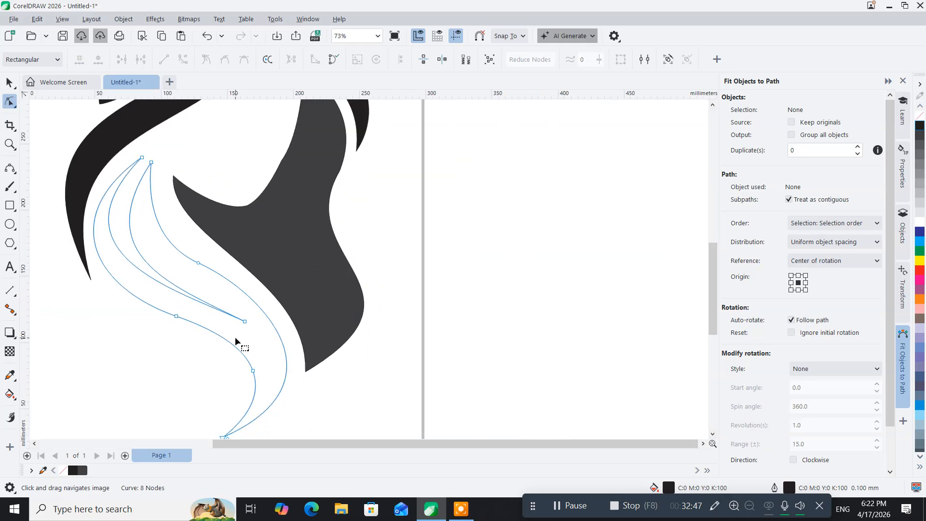
{"action": "left_click_drag", "start_coordinate": [235, 337], "coordinate": [233, 234]}
{"action": "scroll", "coordinate": [245, 346], "scroll_direction": "up", "scroll_amount": 1}
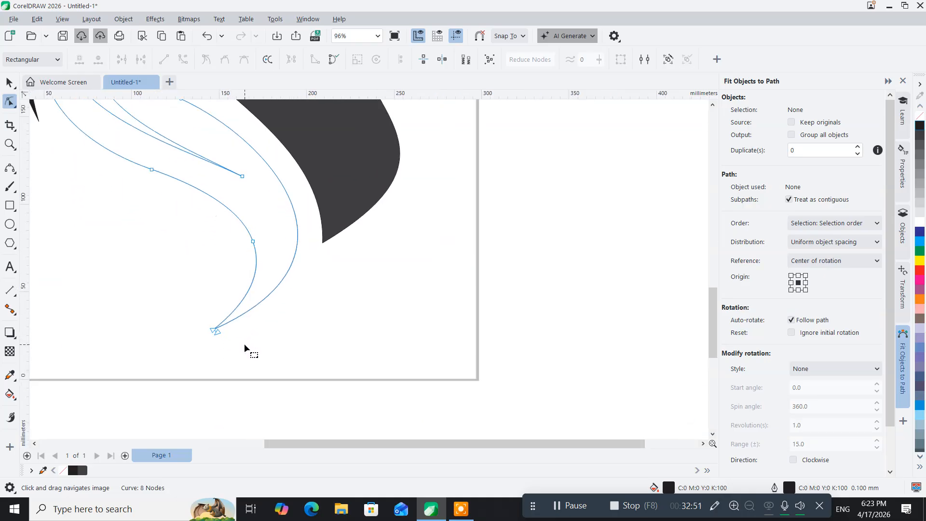
{"action": "left_click_drag", "start_coordinate": [178, 313], "coordinate": [237, 350]}
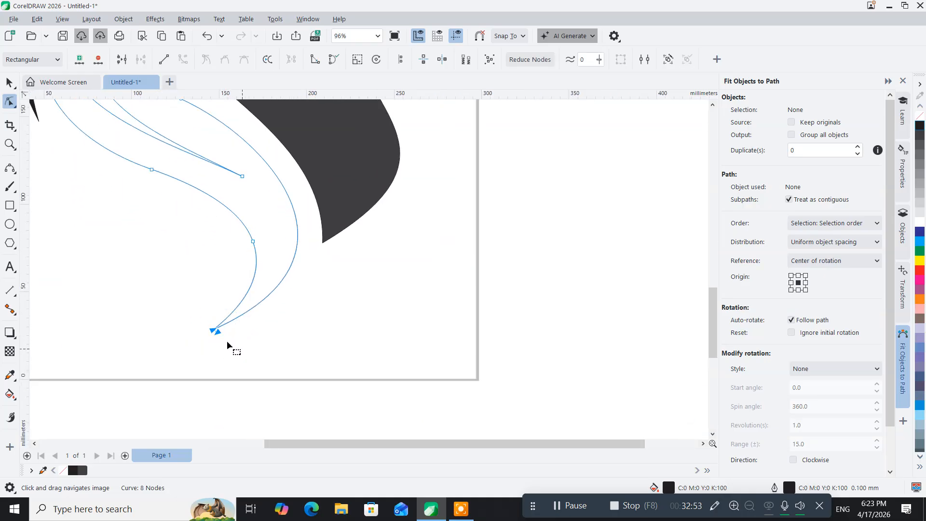
{"action": "right_click", "coordinate": [217, 332]}
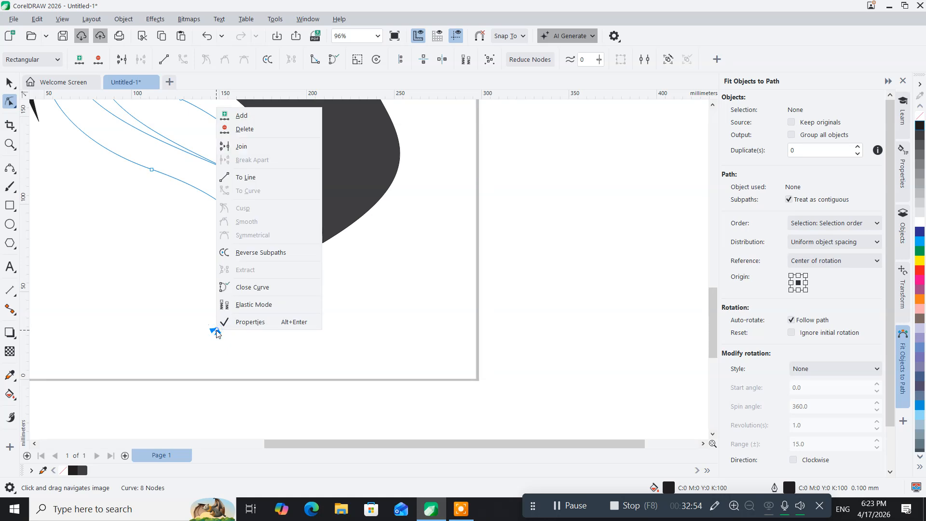
{"action": "left_click", "coordinate": [257, 147]}
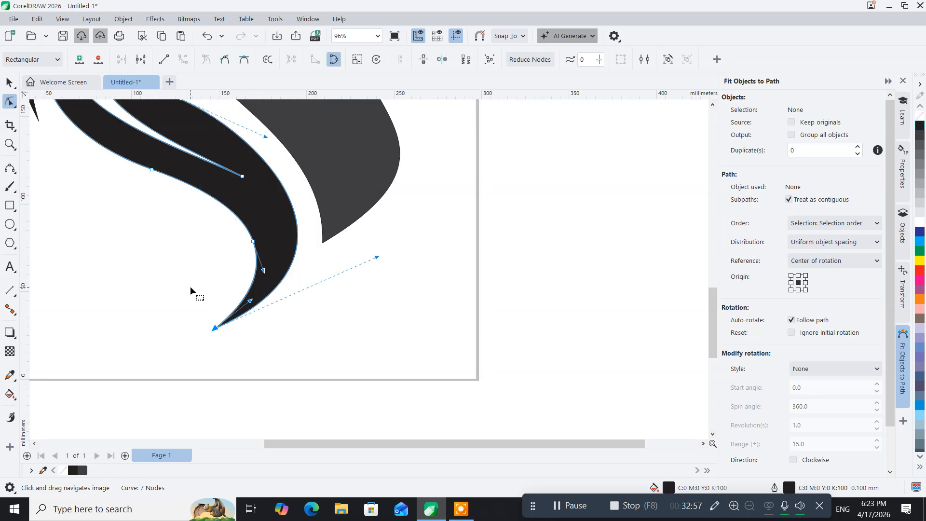
{"action": "scroll", "coordinate": [190, 286], "scroll_direction": "down", "scroll_amount": 5}
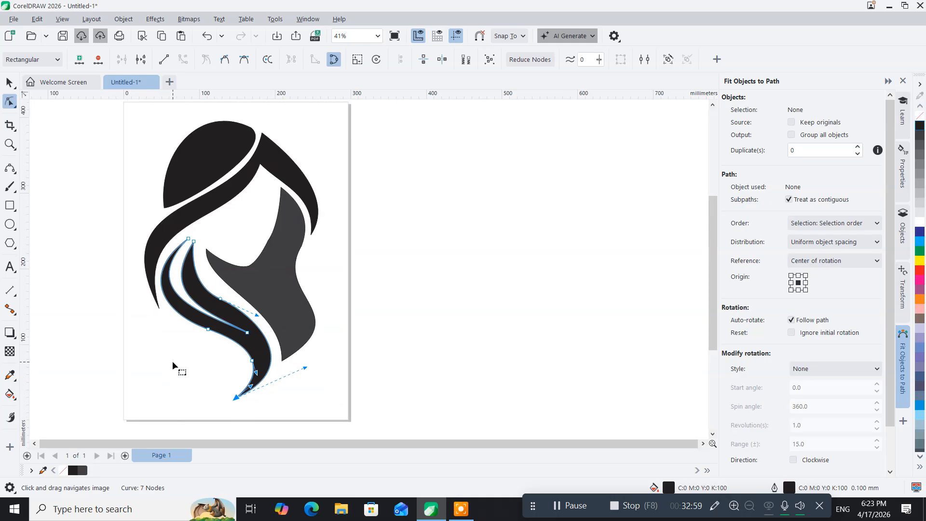
{"action": "left_click", "coordinate": [4, 80]}
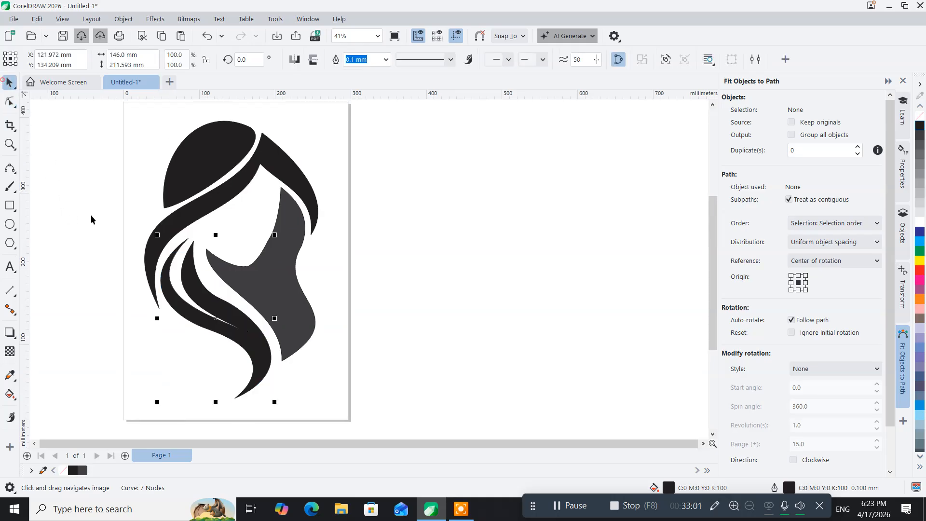
{"action": "left_click", "coordinate": [94, 319]}
{"action": "scroll", "coordinate": [147, 330], "scroll_direction": "down", "scroll_amount": 2}
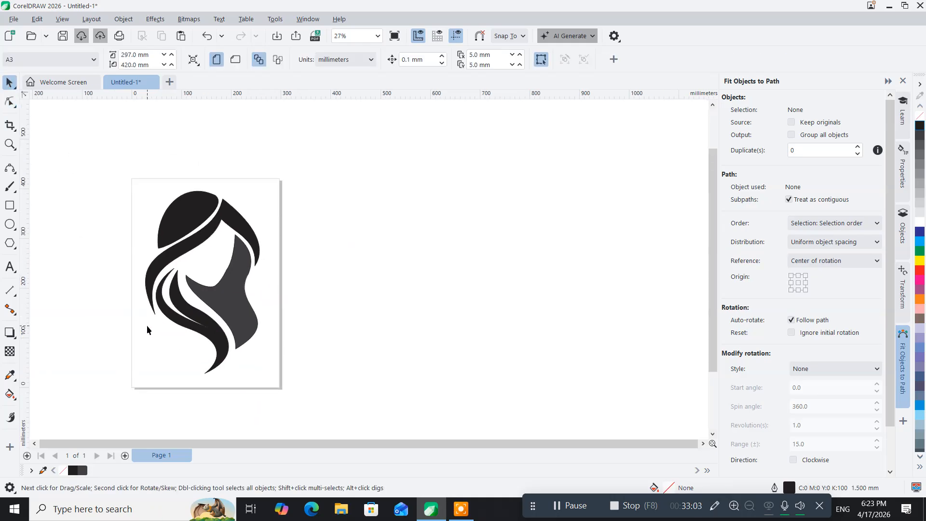
Group all four filled shapes of the woman's hair silhouette and deselect them
{"action": "left_click_drag", "start_coordinate": [141, 167], "coordinate": [298, 418]}
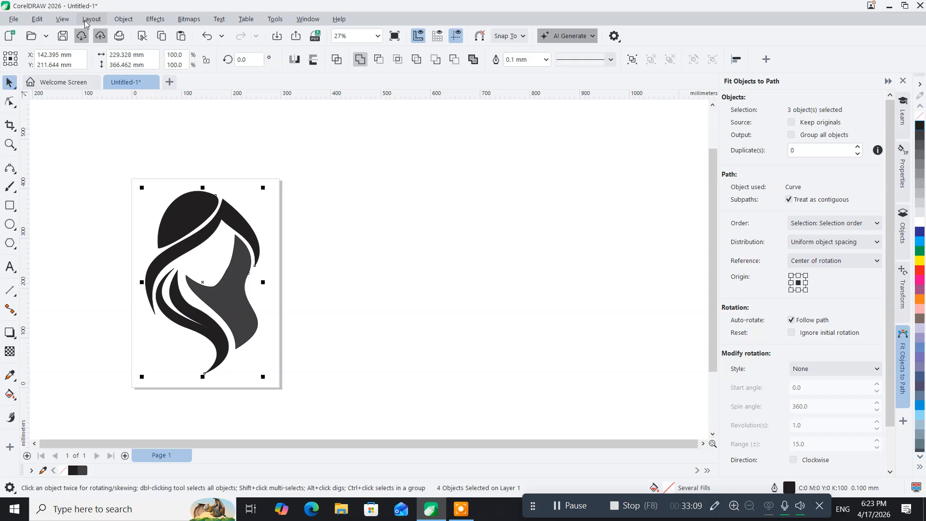
{"action": "left_click", "coordinate": [121, 20]}
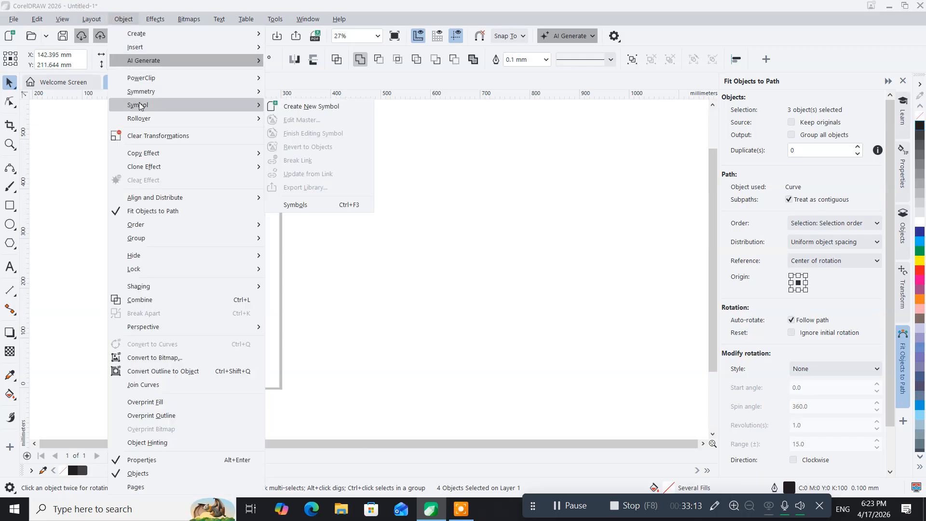
{"action": "left_click", "coordinate": [151, 244]}
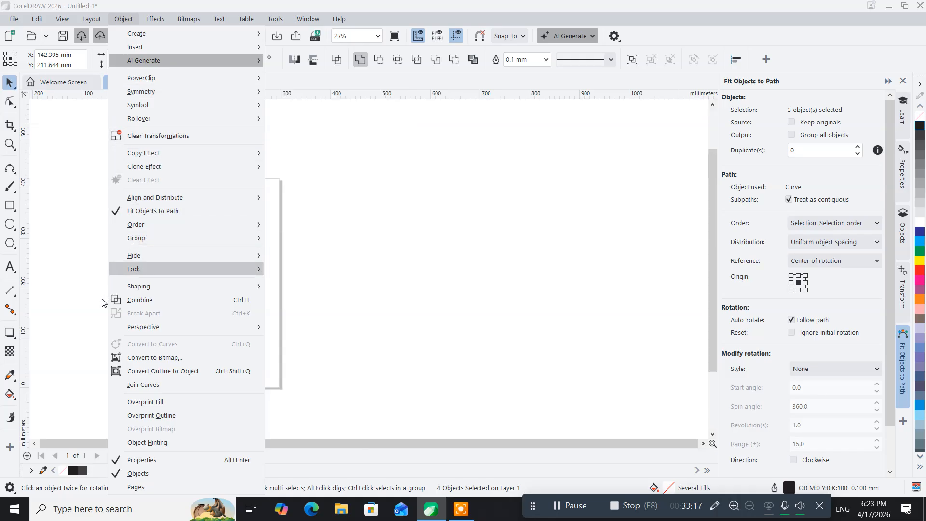
{"action": "left_click", "coordinate": [144, 239]}
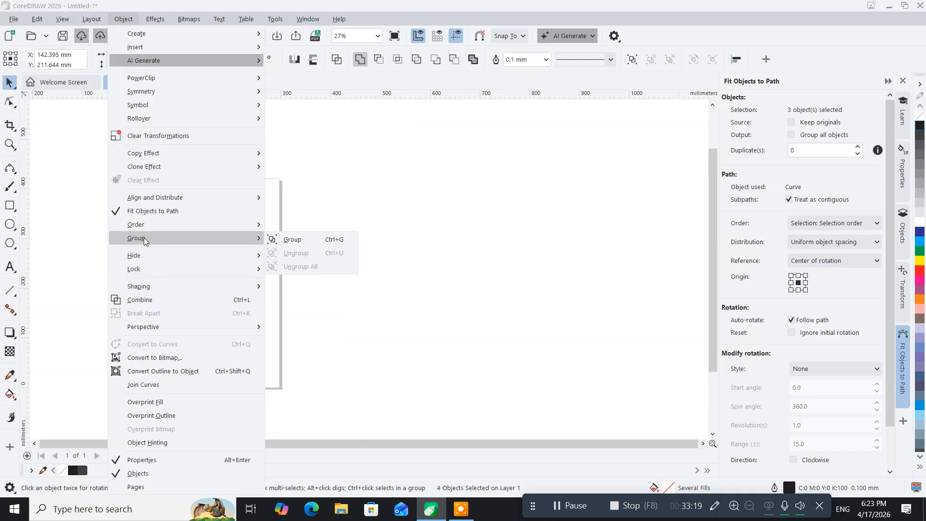
{"action": "left_click", "coordinate": [280, 240]}
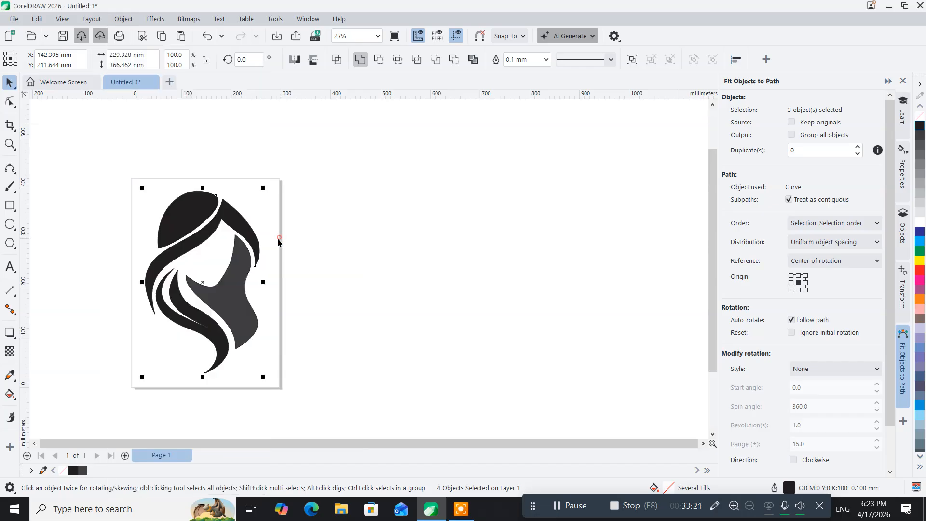
{"action": "left_click", "coordinate": [93, 316]}
Shift the grouped silhouette slightly on the page and scale it down proportionally to 60.3%
{"action": "mouse_move", "coordinate": [183, 225]}
{"action": "left_mouse_down"}
{"action": "mouse_move", "coordinate": [224, 238]}
{"action": "mouse_move", "coordinate": [174, 231]}
{"action": "left_mouse_up"}
{"action": "scroll", "coordinate": [189, 350], "scroll_direction": "up", "scroll_amount": 2}
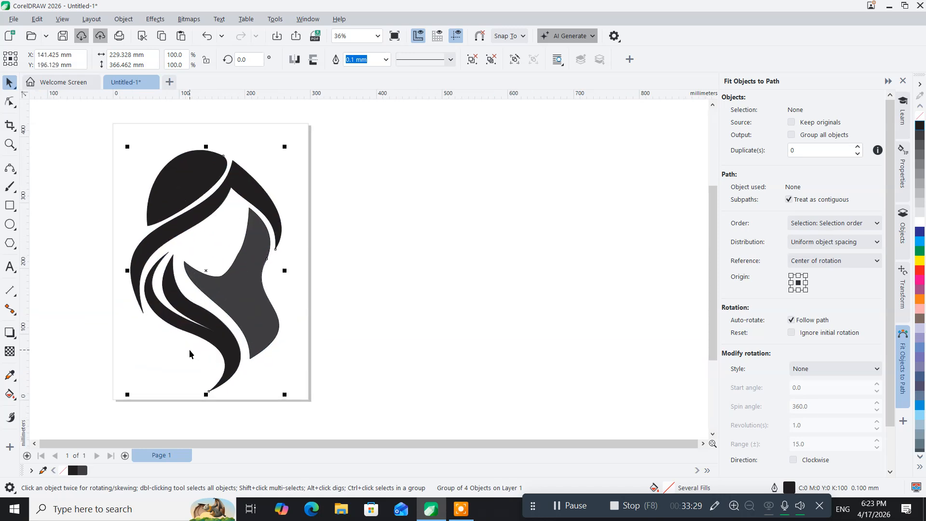
{"action": "left_click_drag", "start_coordinate": [165, 162], "coordinate": [173, 207]}
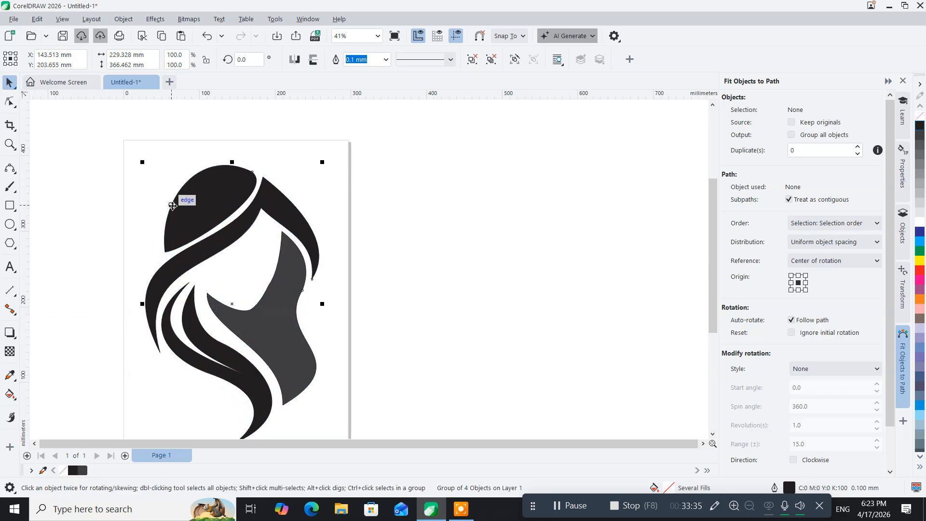
{"action": "left_click", "coordinate": [143, 163]}
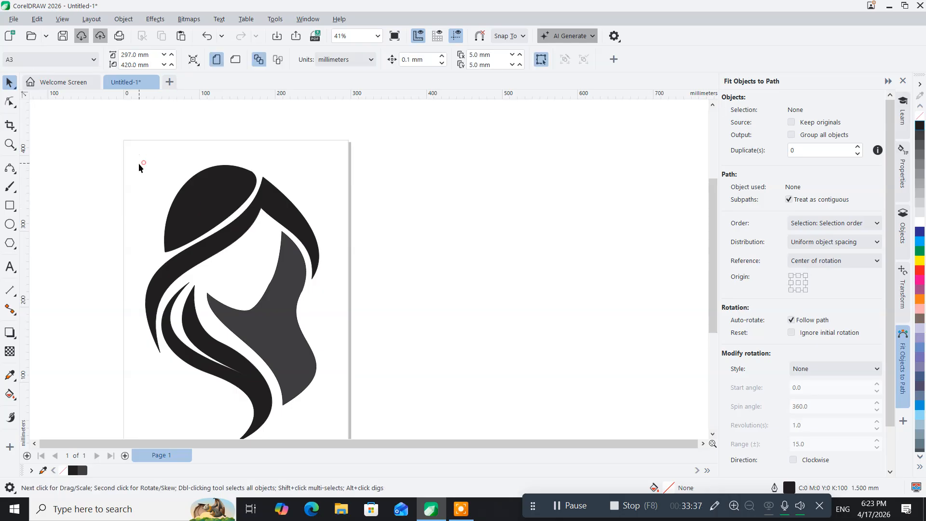
{"action": "left_click", "coordinate": [190, 197]}
{"action": "left_click_drag", "start_coordinate": [140, 158], "coordinate": [220, 218]}
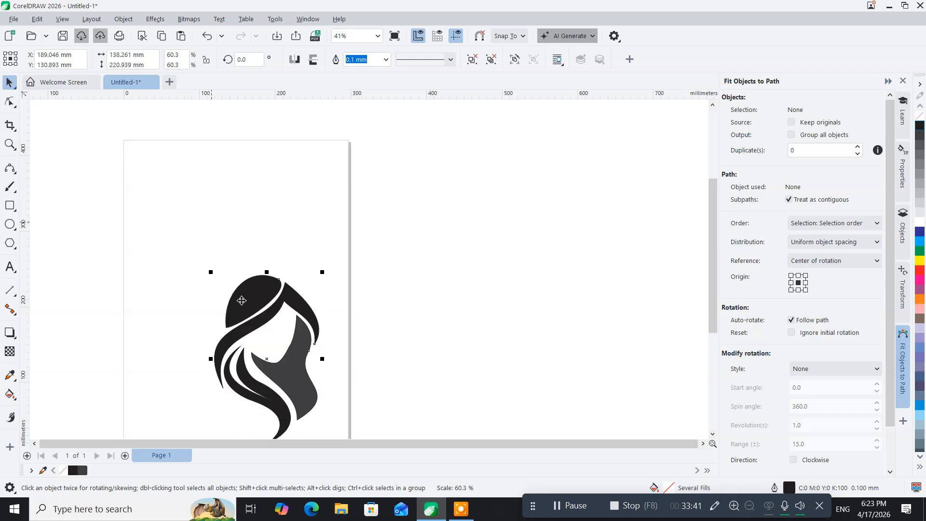
Move the reduced silhouette group up and to the left on the page, centred at about X 126 mm, Y 246 mm
{"action": "left_click_drag", "start_coordinate": [241, 304], "coordinate": [187, 222]}
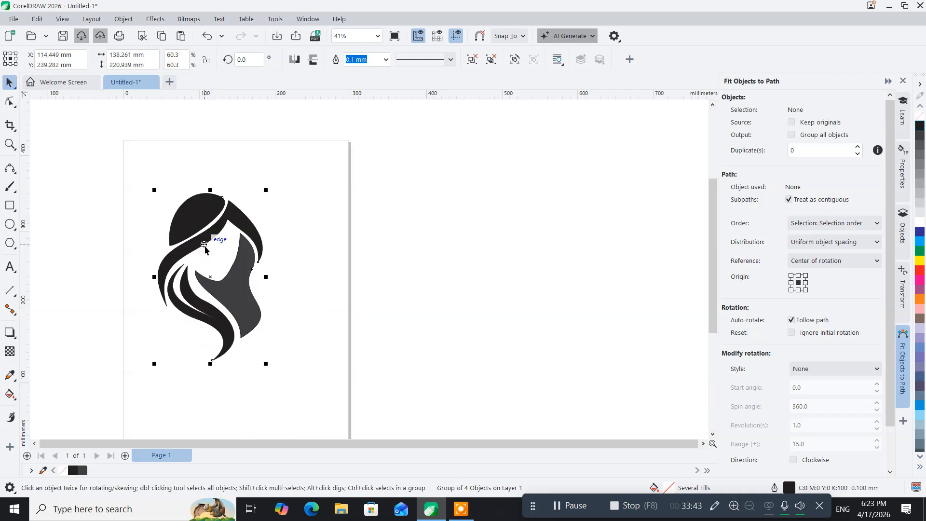
{"action": "scroll", "coordinate": [205, 246], "scroll_direction": "up", "scroll_amount": 1}
{"action": "scroll", "coordinate": [204, 245], "scroll_direction": "up", "scroll_amount": 1}
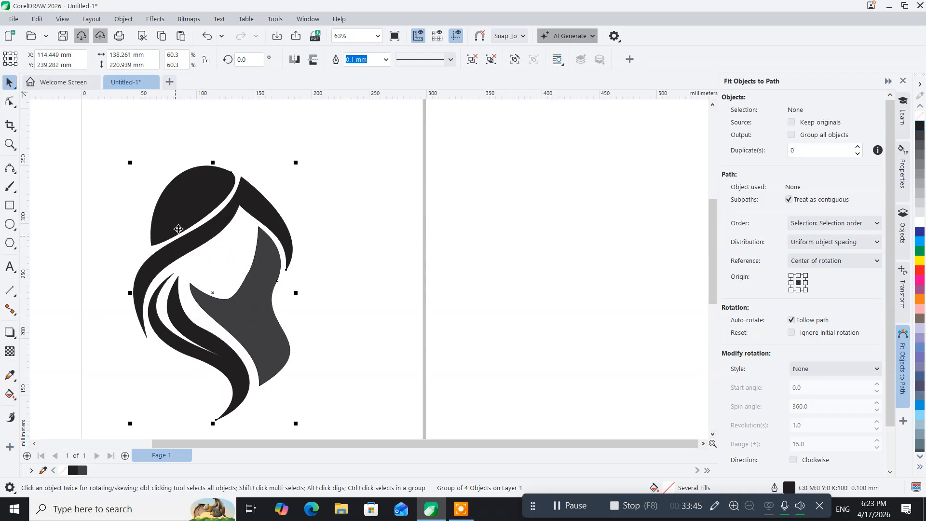
{"action": "left_click_drag", "start_coordinate": [179, 221], "coordinate": [190, 213]}
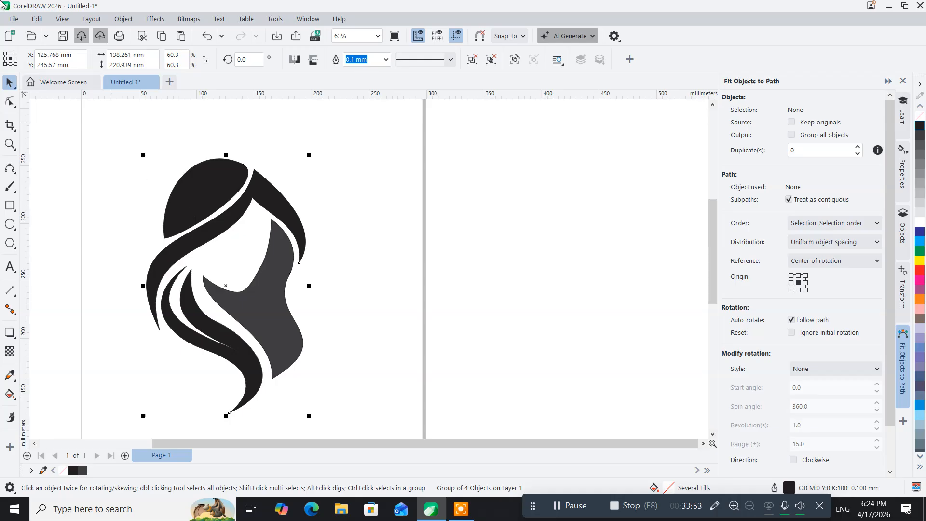
Export the drawing to the Desktop in DXF - AutoCAD format as "shape", accepting the default AutoCAD export settings
{"action": "left_click", "coordinate": [11, 20]}
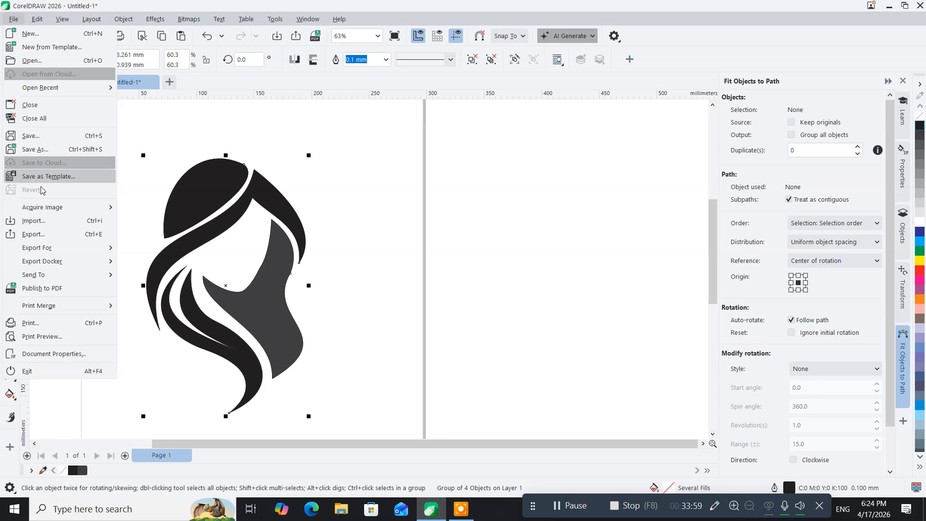
{"action": "left_click", "coordinate": [45, 238]}
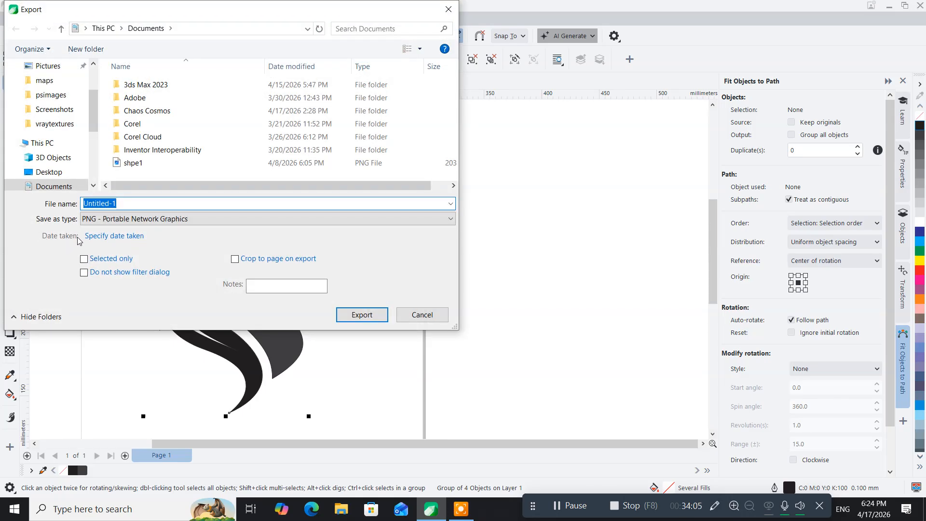
{"action": "left_click", "coordinate": [120, 223]}
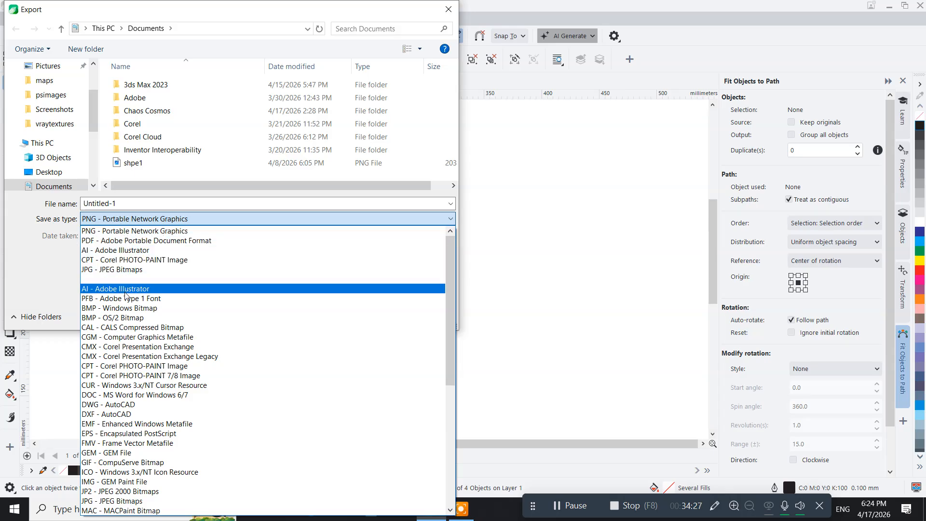
{"action": "left_click", "coordinate": [123, 415]}
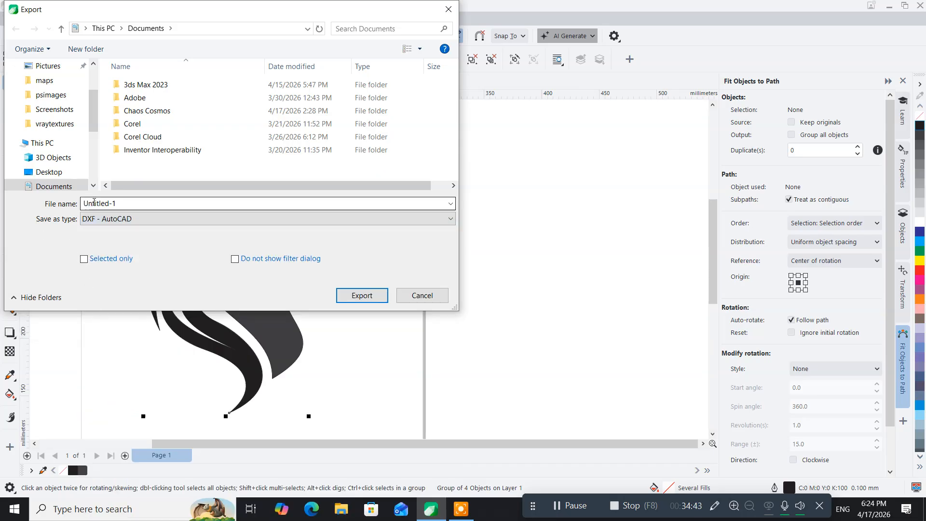
{"action": "scroll", "coordinate": [46, 135], "scroll_direction": "up", "scroll_amount": 2}
{"action": "left_click", "coordinate": [50, 93]}
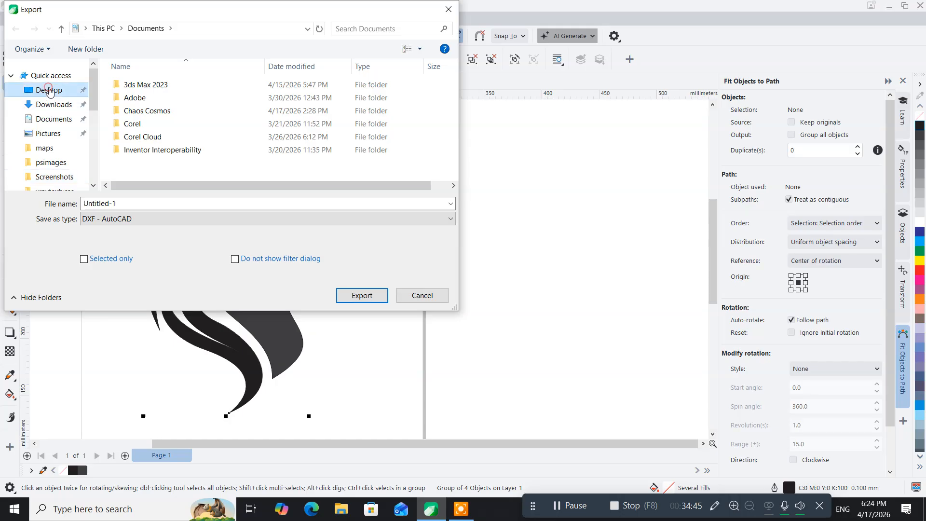
{"action": "double_click", "coordinate": [119, 201]}
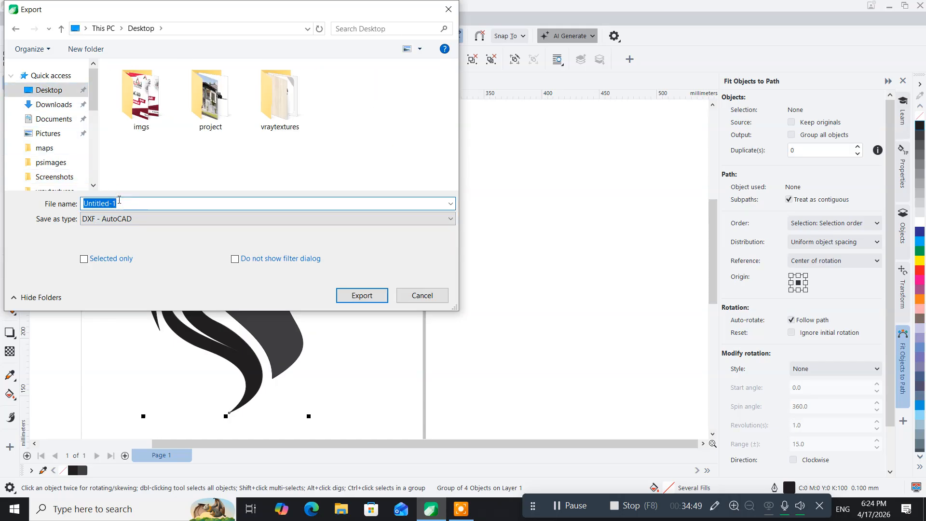
{"action": "type", "text": "shape"}
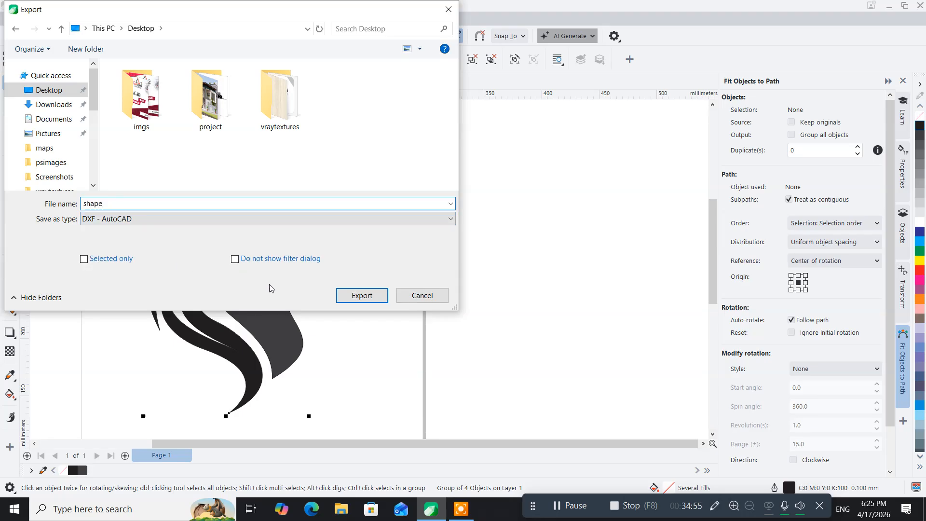
{"action": "left_click", "coordinate": [352, 299]}
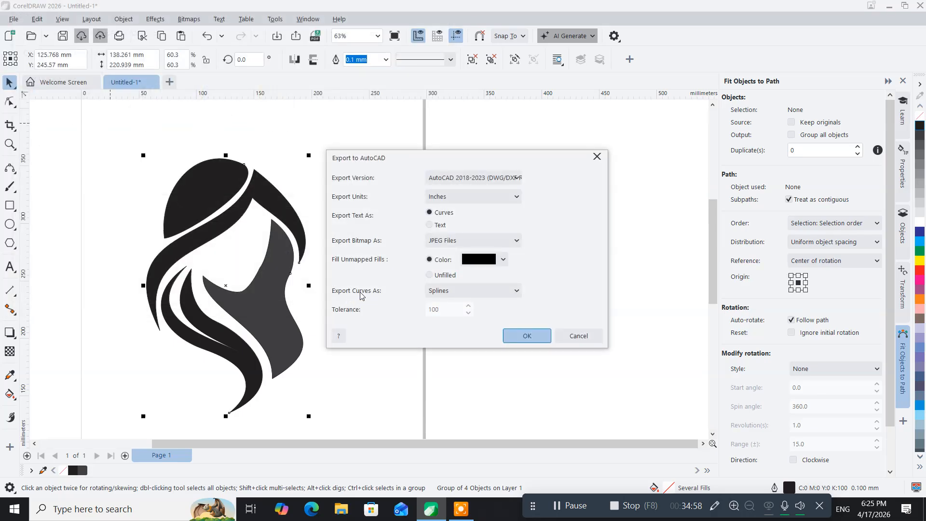
{"action": "left_click", "coordinate": [534, 336]}
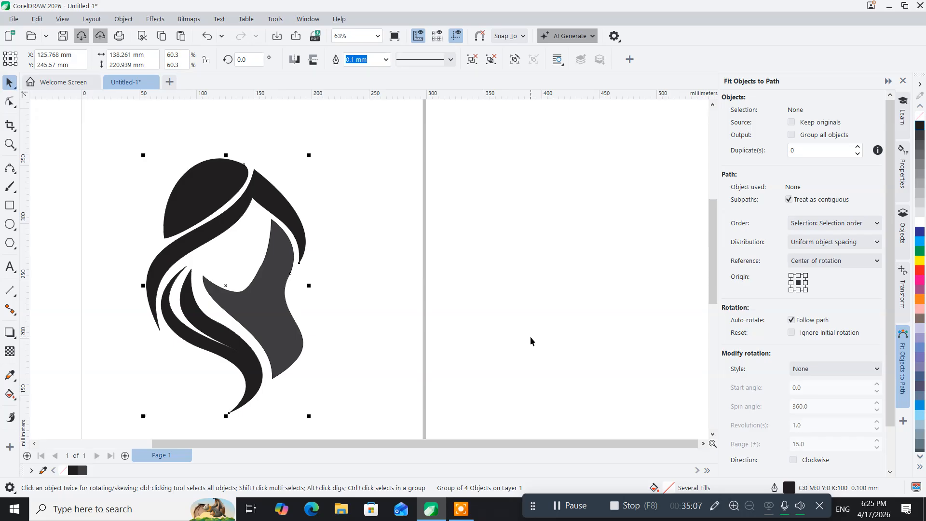
Export the drawing to the Desktop as a PNG named "s1", accepting the default 24-bit RGB settings with transparency and 300 resolution
{"action": "left_click", "coordinate": [13, 19]}
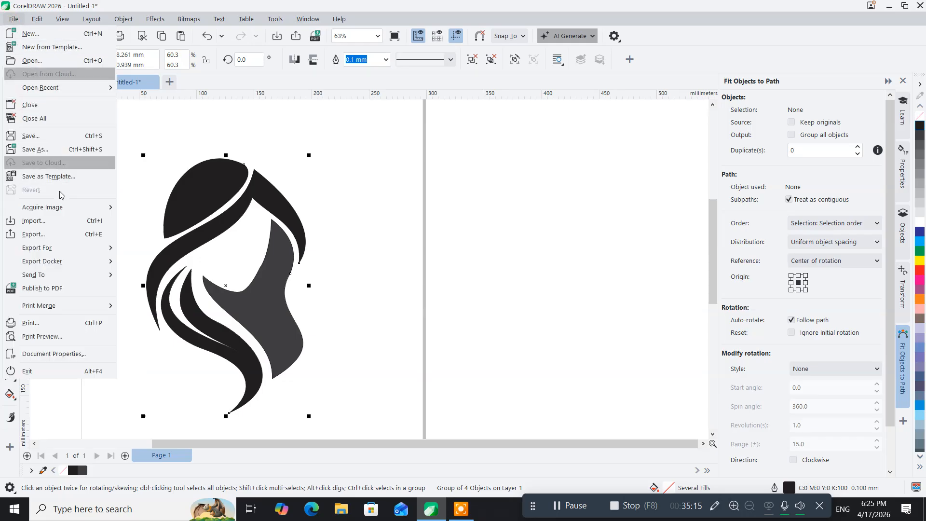
{"action": "left_click", "coordinate": [43, 235]}
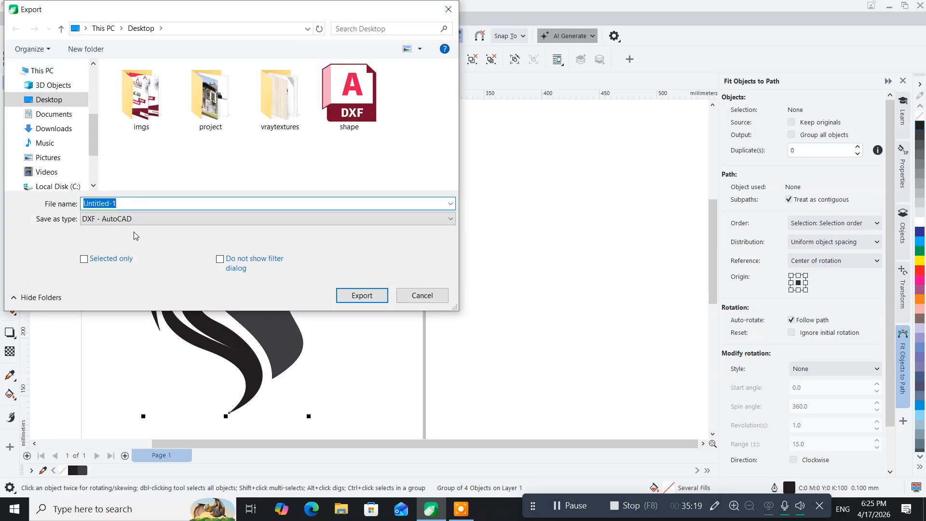
{"action": "left_click", "coordinate": [176, 219]}
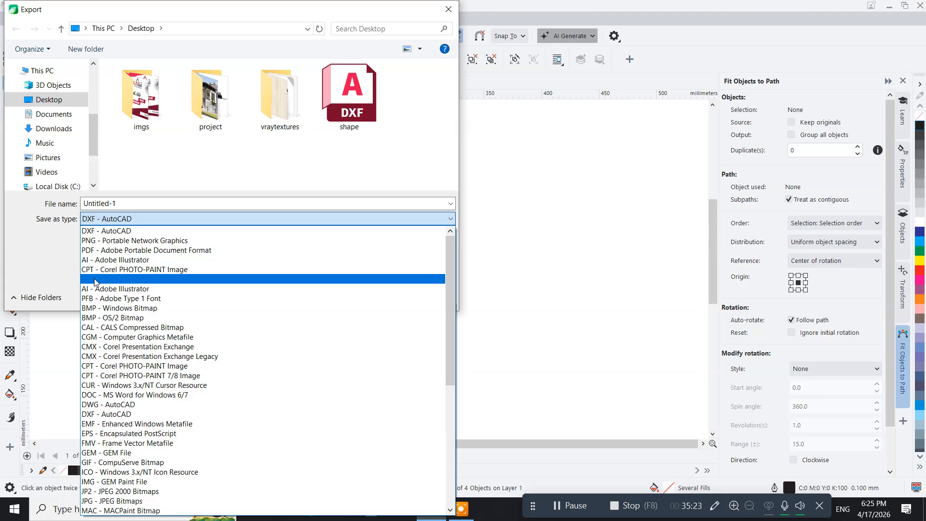
{"action": "left_click", "coordinate": [109, 240]}
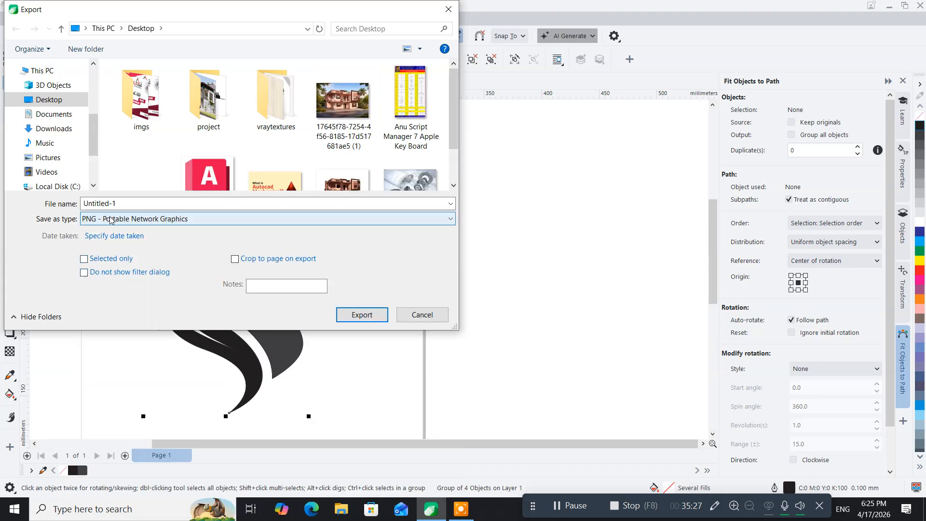
{"action": "left_click", "coordinate": [123, 205]}
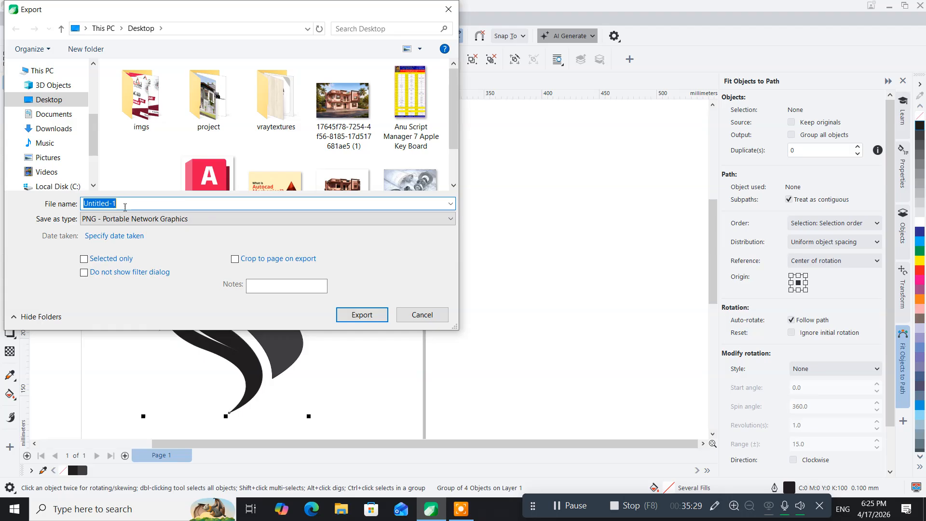
{"action": "type", "text": "s1"}
{"action": "left_click", "coordinate": [345, 315]}
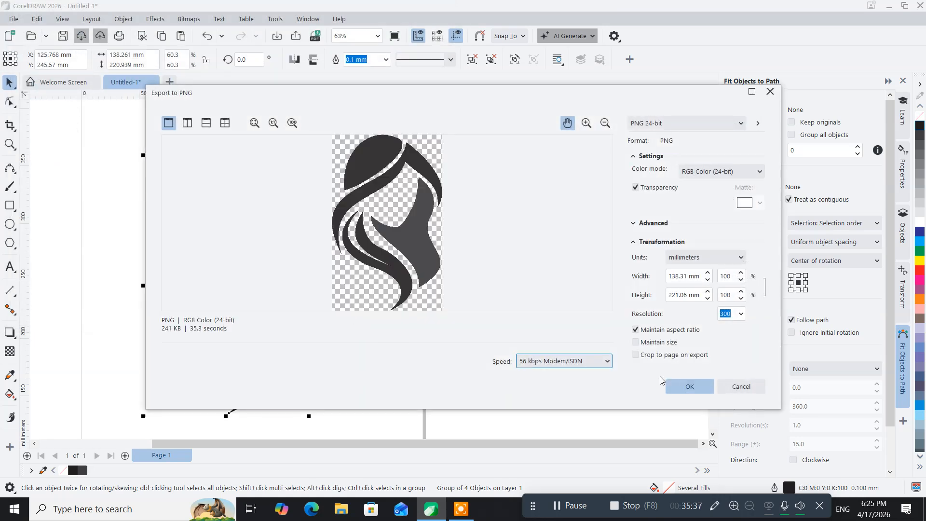
{"action": "left_click", "coordinate": [693, 387]}
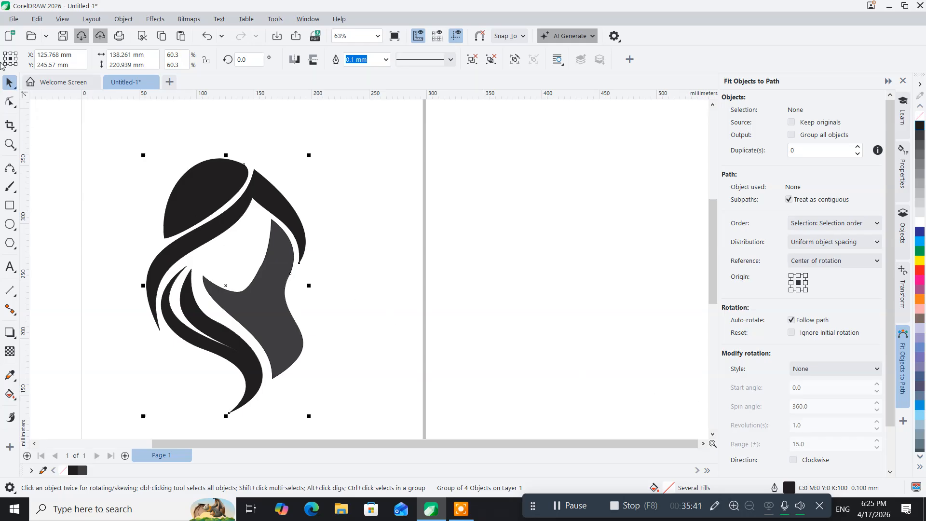
Export the drawing to the Desktop as an Adobe Photoshop PSD named "s2", accepting the default CMYK 300 dpi bitmap settings with transparent background
{"action": "left_click", "coordinate": [14, 19]}
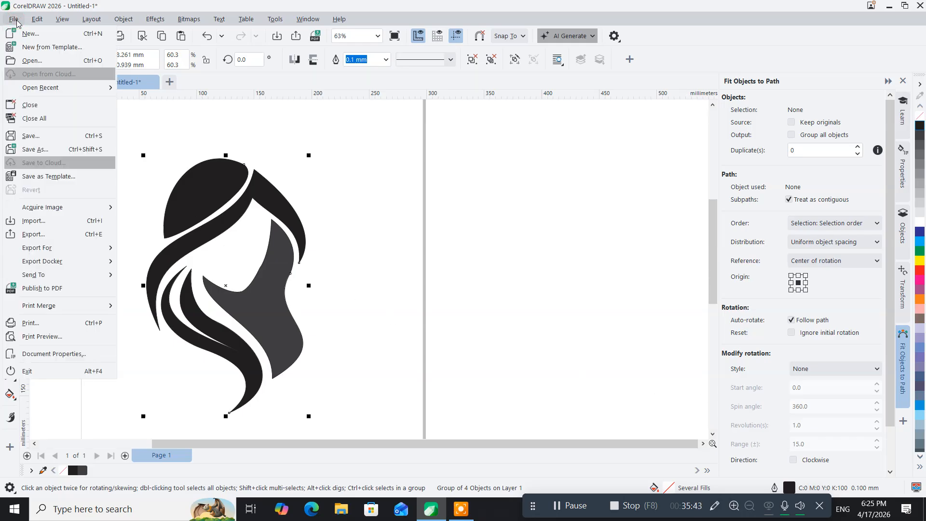
{"action": "left_click", "coordinate": [54, 233]}
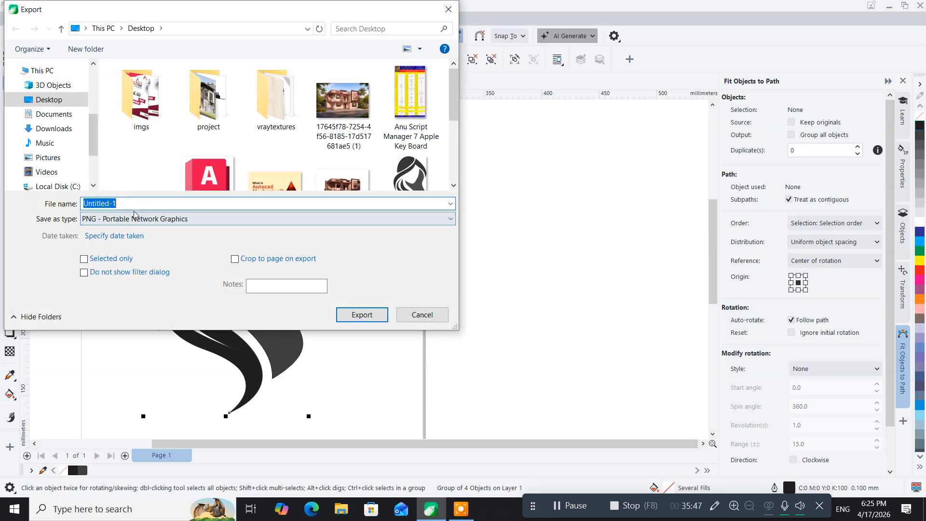
{"action": "left_click", "coordinate": [142, 218]}
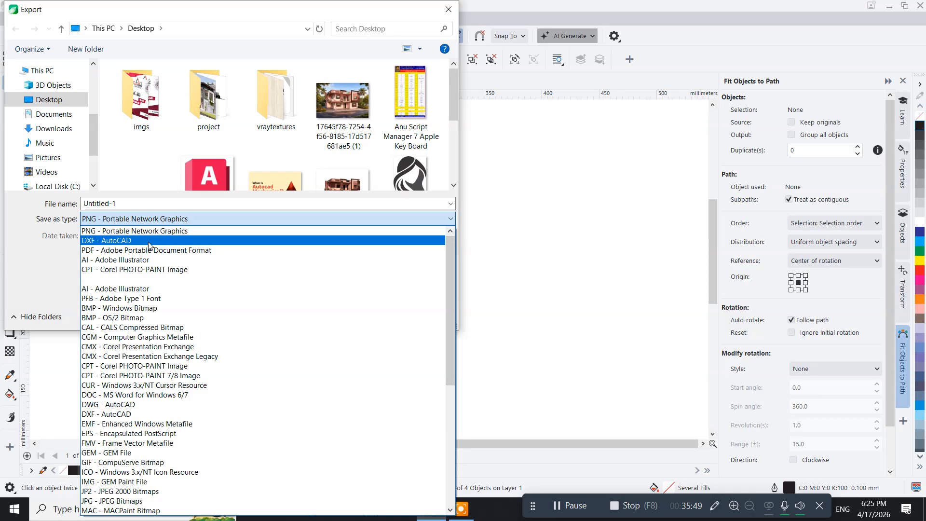
{"action": "scroll", "coordinate": [159, 265], "scroll_direction": "down", "scroll_amount": 4}
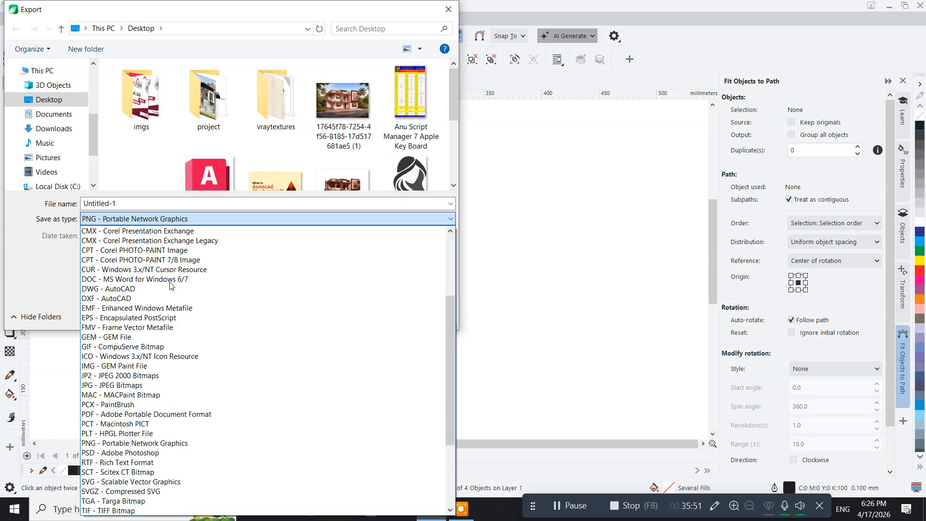
{"action": "scroll", "coordinate": [169, 285], "scroll_direction": "down", "scroll_amount": 2}
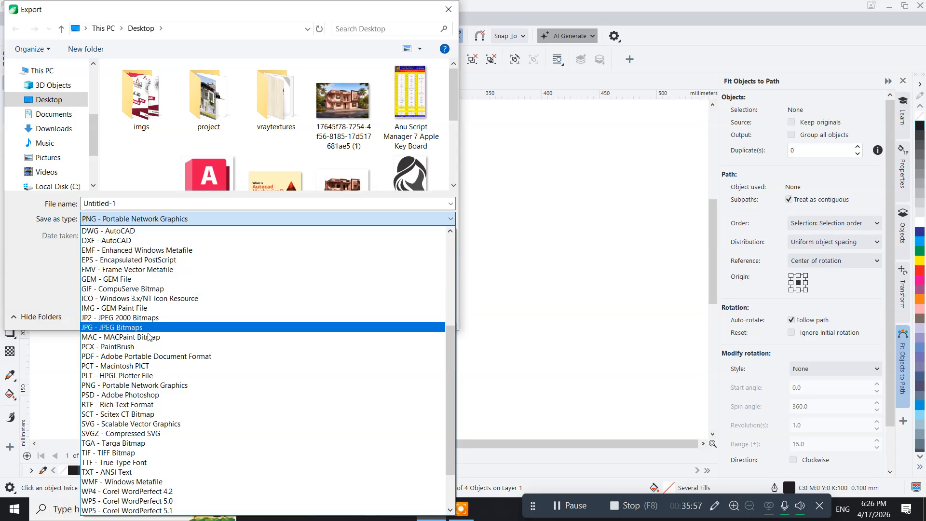
{"action": "left_click", "coordinate": [139, 396]}
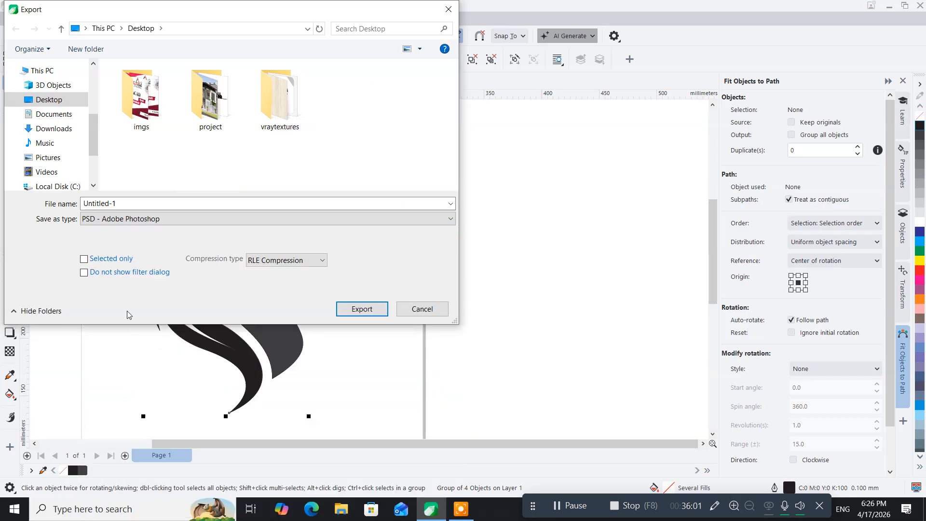
{"action": "left_click", "coordinate": [132, 203]}
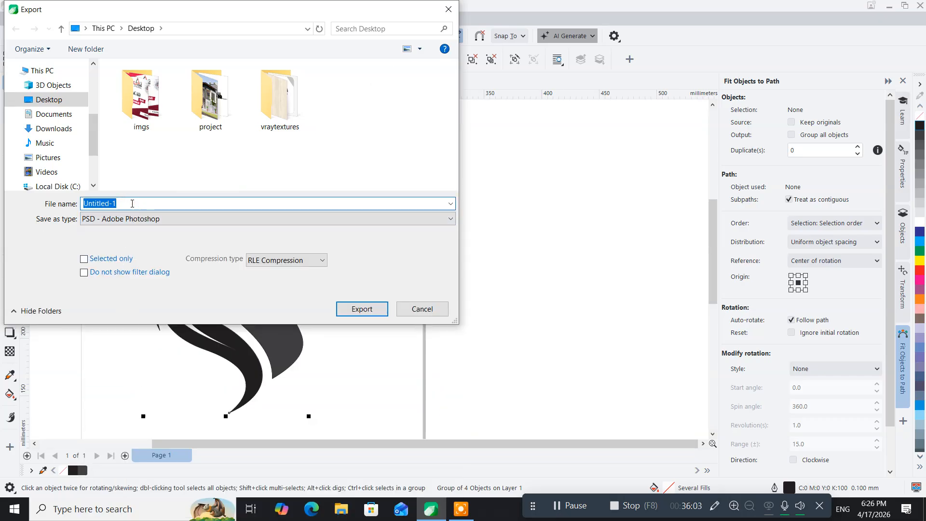
{"action": "type", "text": "s2"}
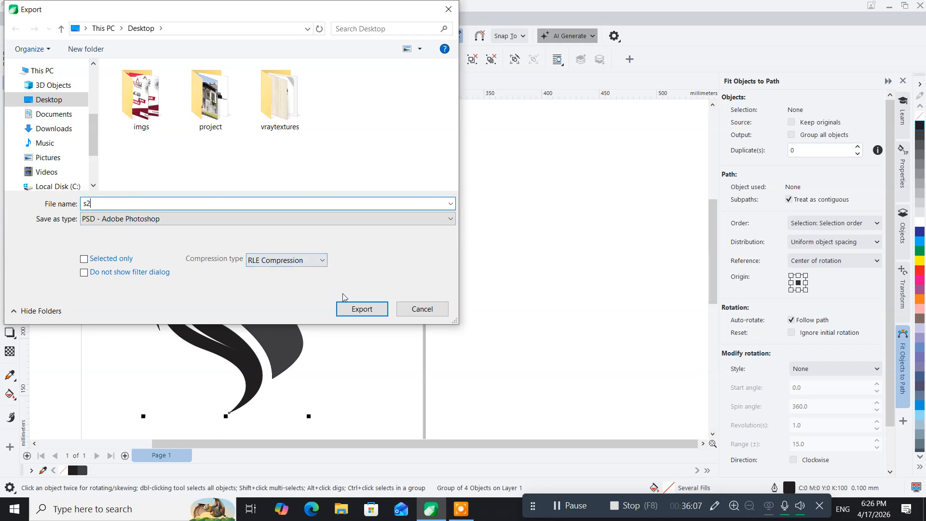
{"action": "left_click", "coordinate": [353, 310]}
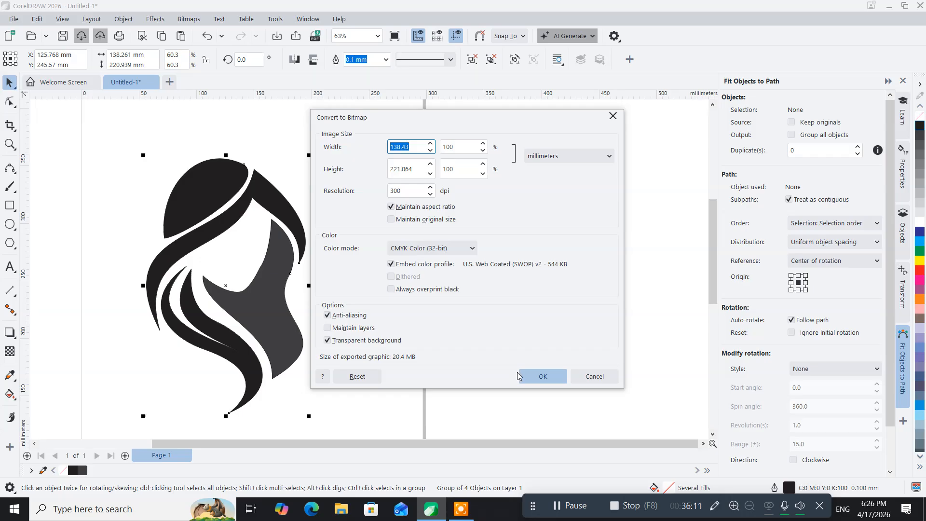
{"action": "left_click_drag", "start_coordinate": [374, 118], "coordinate": [116, 150]}
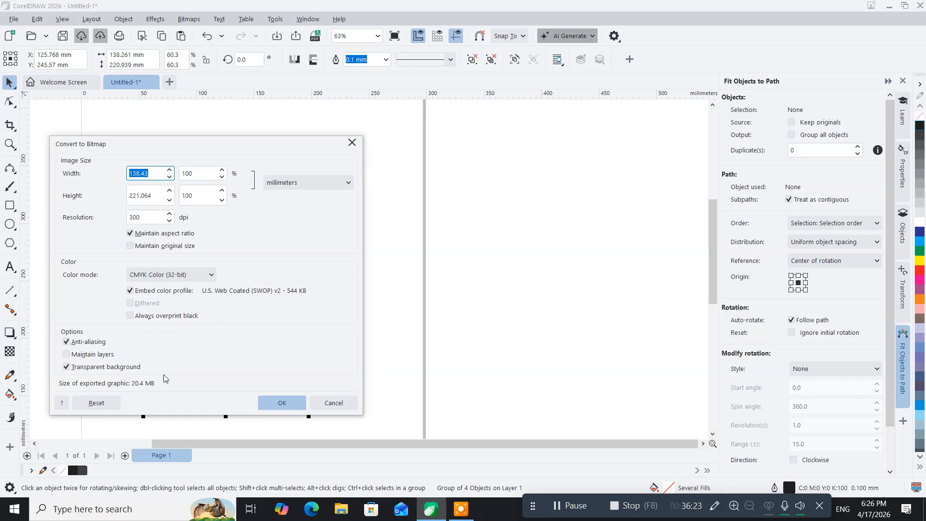
{"action": "left_click", "coordinate": [274, 396]}
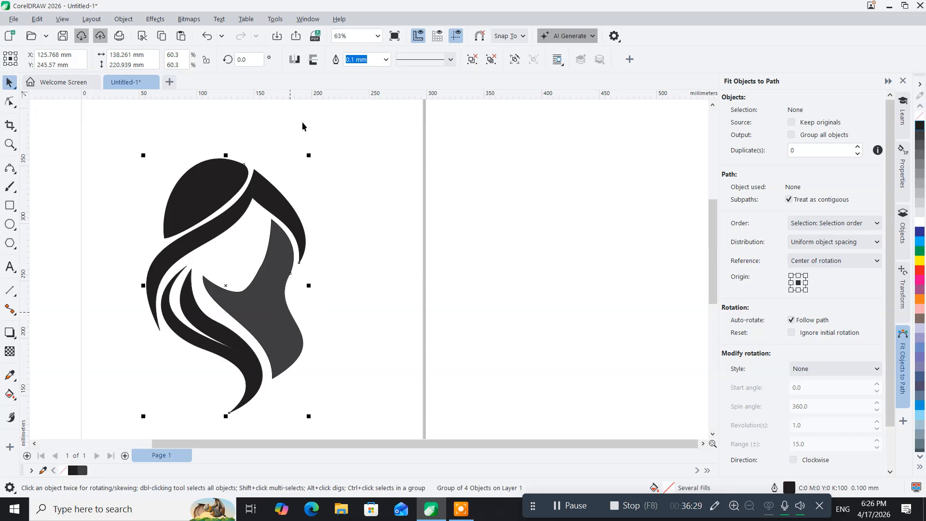
Export the drawing to the Desktop as a PDF named "s4", accepting the default Document Distribution preset for the current document
{"action": "left_click", "coordinate": [11, 20]}
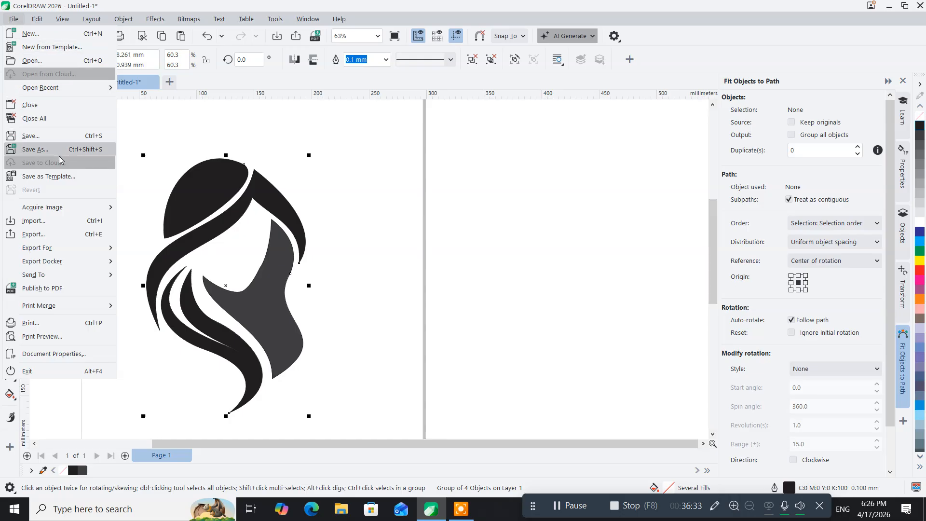
{"action": "left_click", "coordinate": [47, 234]}
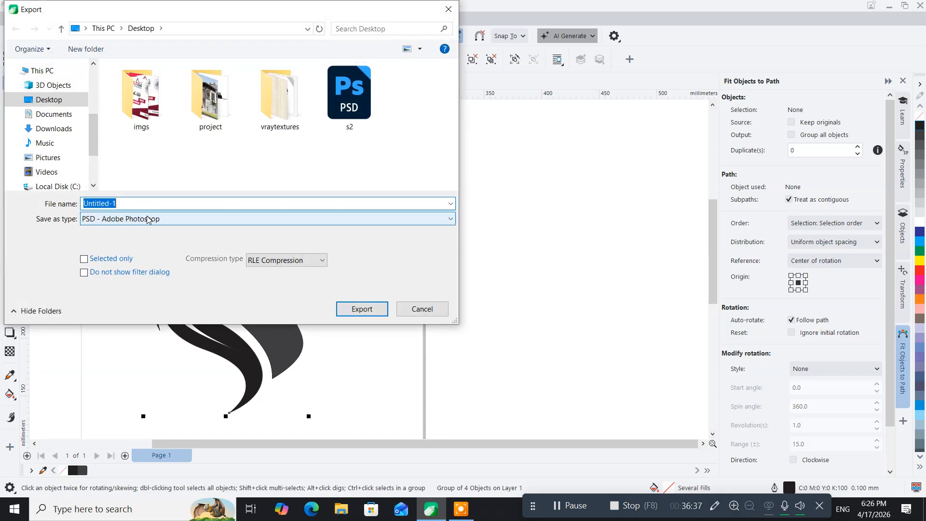
{"action": "left_click", "coordinate": [148, 219]}
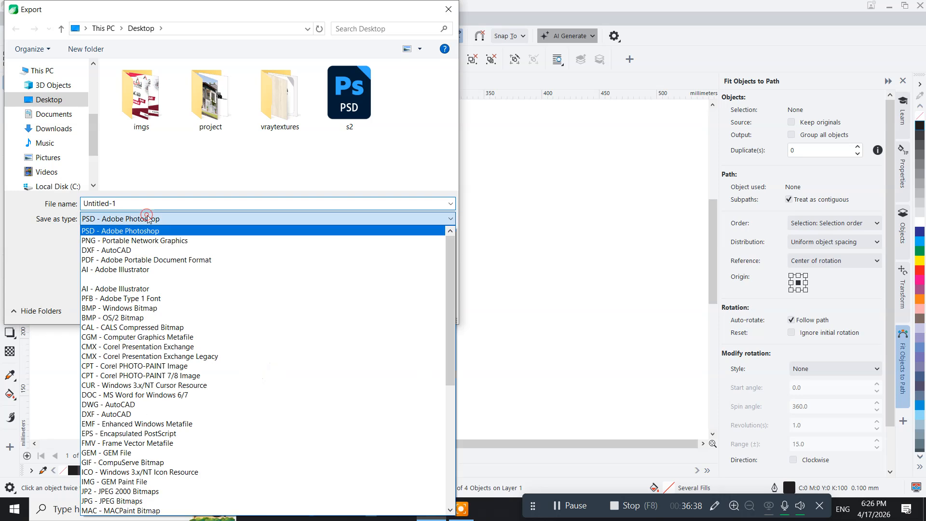
{"action": "left_click", "coordinate": [123, 260]}
{"action": "left_click", "coordinate": [160, 201]}
{"action": "double_click", "coordinate": [160, 201]}
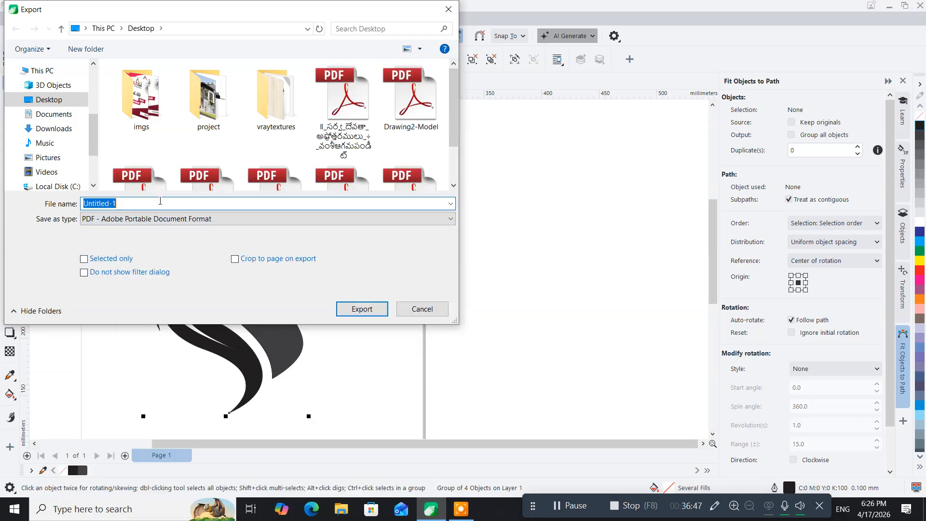
{"action": "type", "text": "s4"}
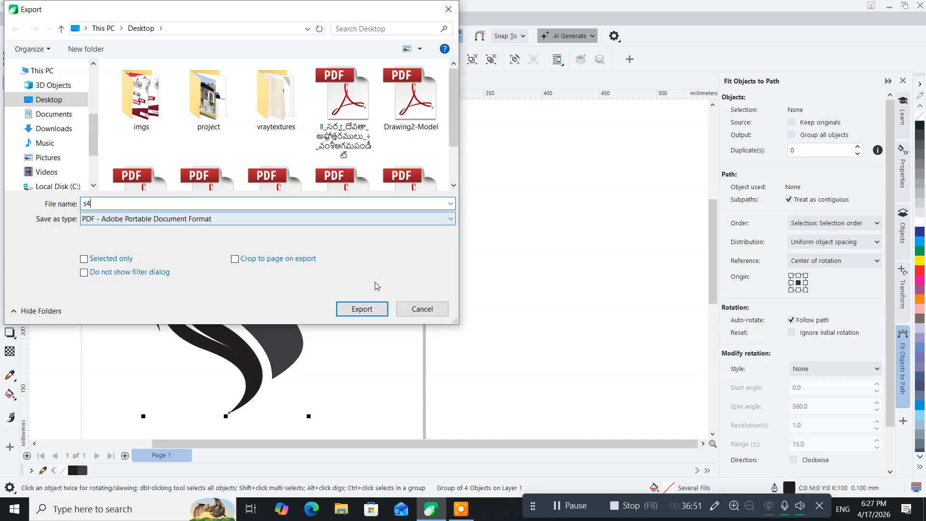
{"action": "left_click", "coordinate": [362, 309]}
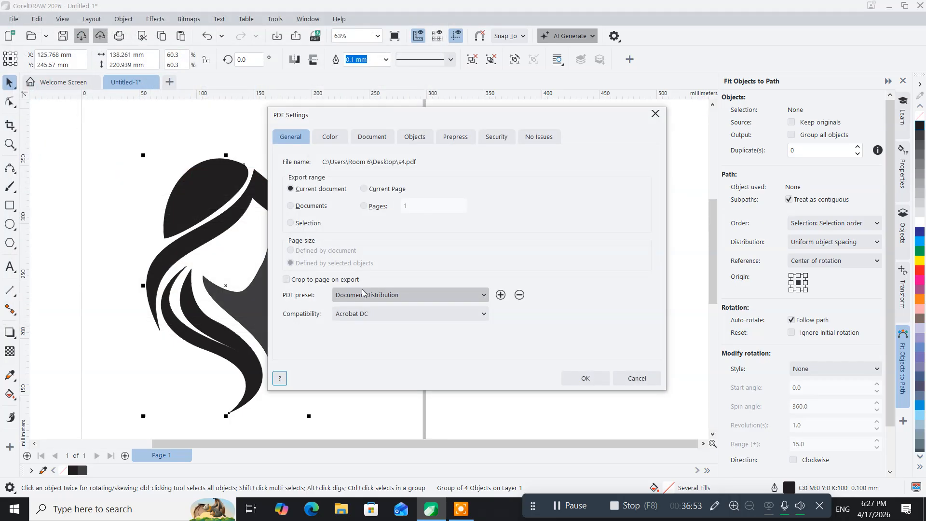
{"action": "left_click", "coordinate": [572, 378]}
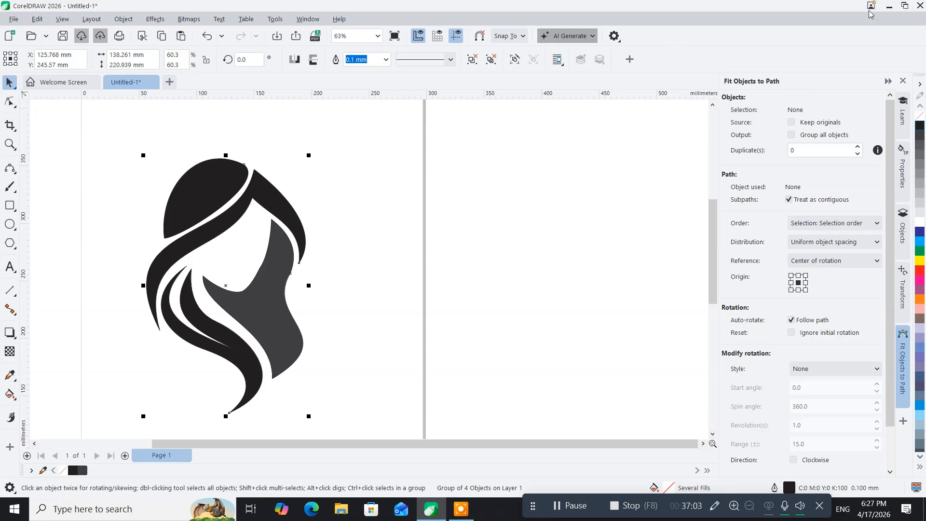
Switch to the Desktop, view the exported s1 PNG image, and close the image viewer
{"action": "left_click", "coordinate": [888, 7]}
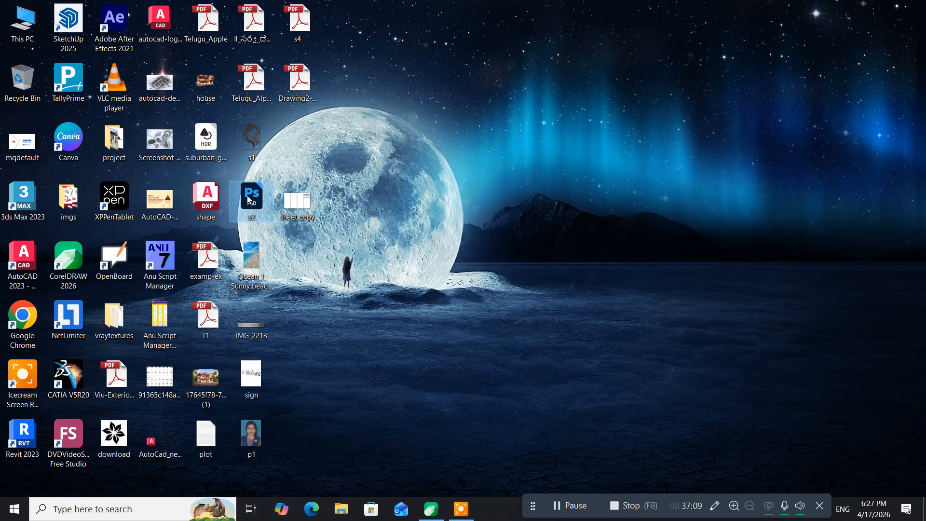
{"action": "left_click", "coordinate": [259, 142]}
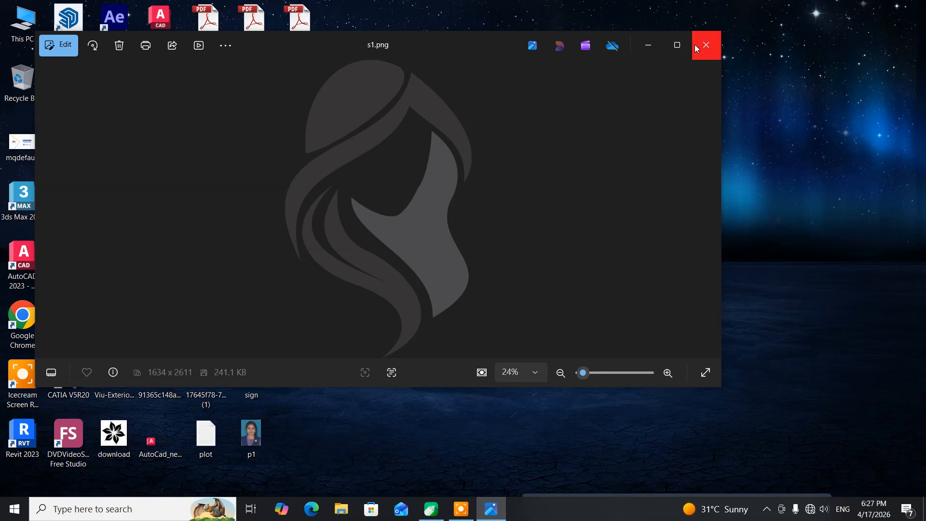
{"action": "left_click", "coordinate": [710, 46]}
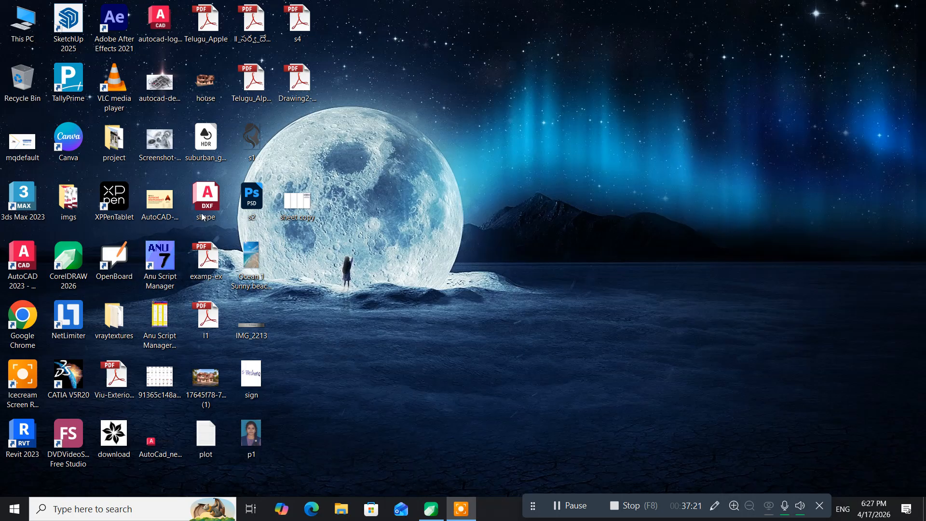
Open the exported s2 PSD in Photoshop, dismiss the graphics processor check, inspect the silhouette, and close Photoshop
{"action": "right_click", "coordinate": [259, 205]}
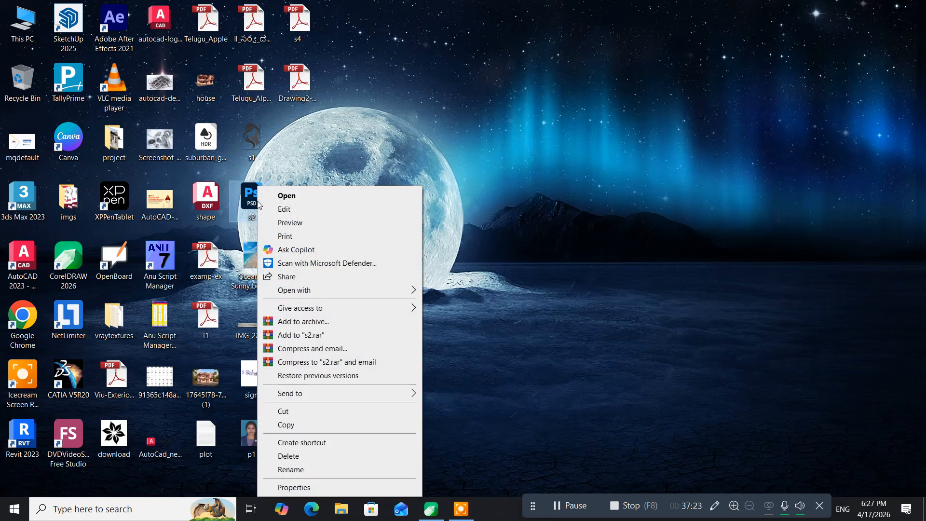
{"action": "left_click", "coordinate": [286, 195]}
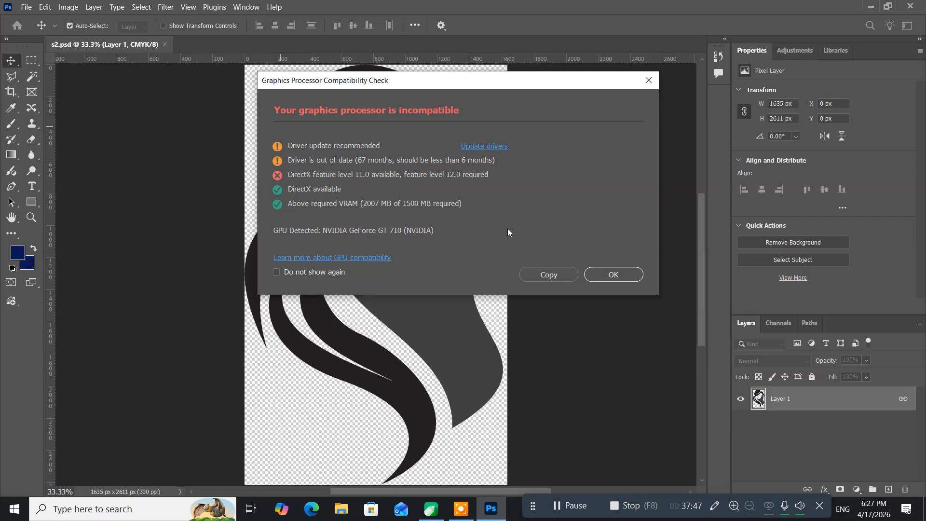
{"action": "left_click", "coordinate": [608, 277]}
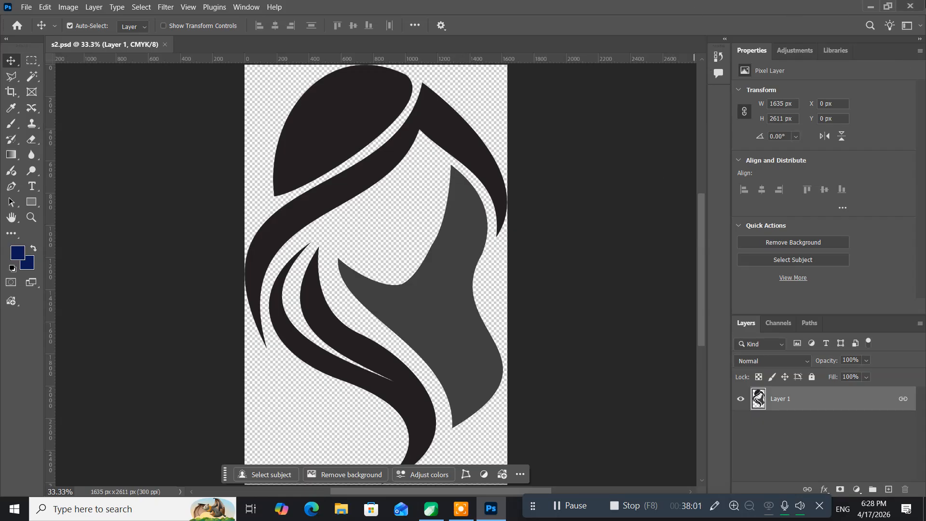
{"action": "left_click", "coordinate": [910, 6]}
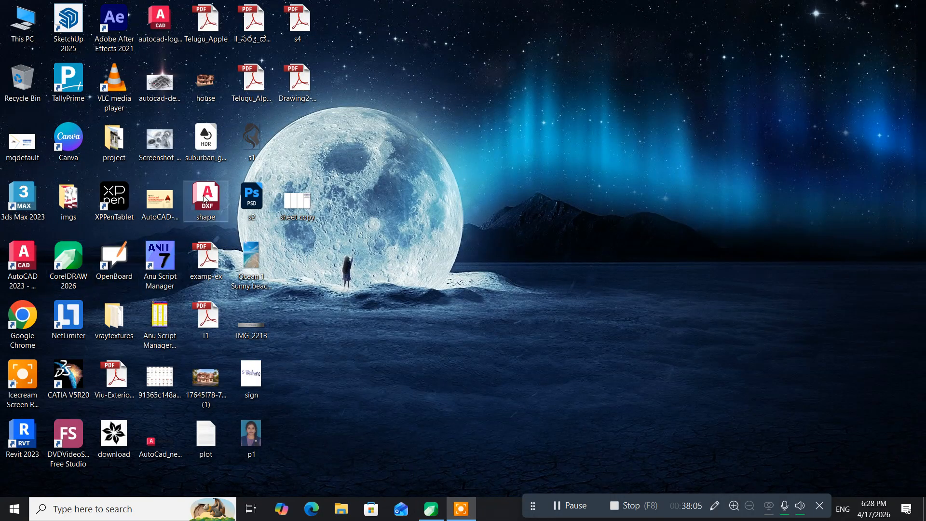
Open the exported s4 PDF from the Desktop in Adobe Reader, look over the whole page, and close it
{"action": "double_click", "coordinate": [207, 321]}
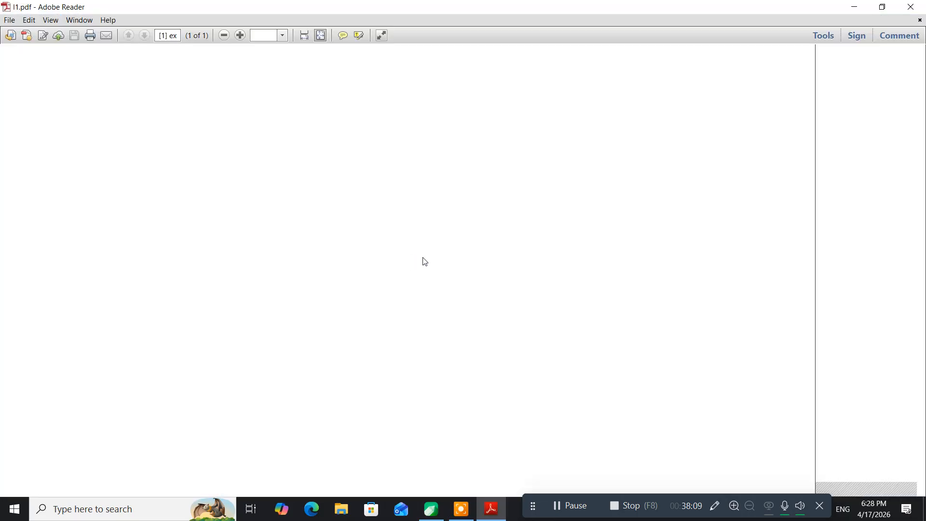
{"action": "left_click", "coordinate": [911, 6]}
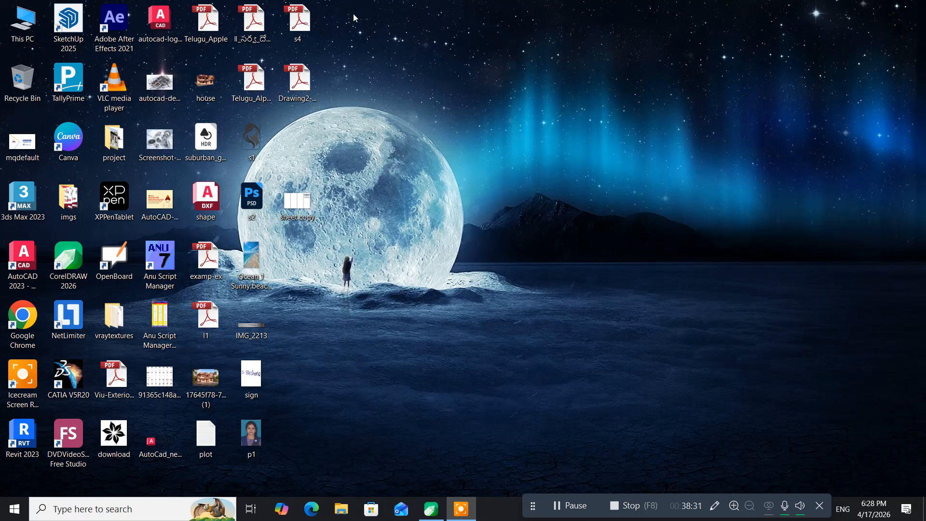
{"action": "double_click", "coordinate": [302, 19]}
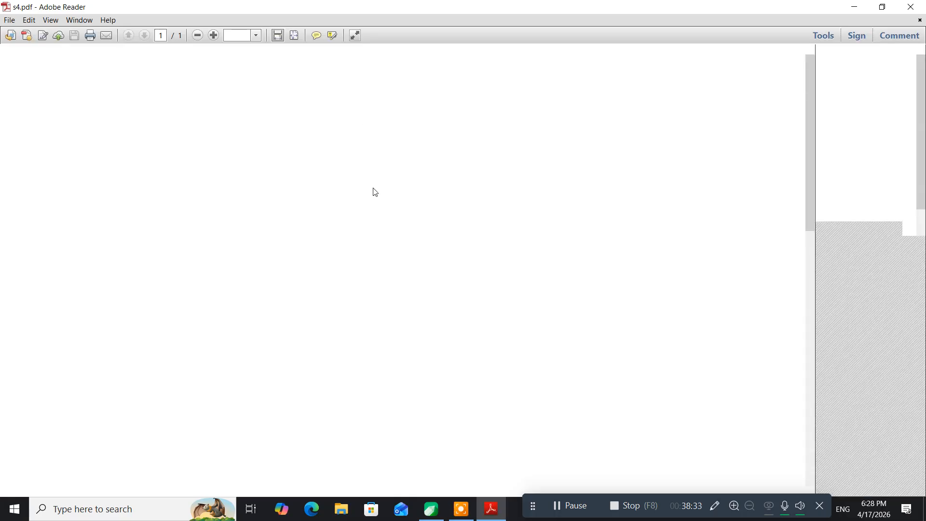
{"action": "scroll", "coordinate": [352, 269], "scroll_direction": "down", "scroll_amount": 15}
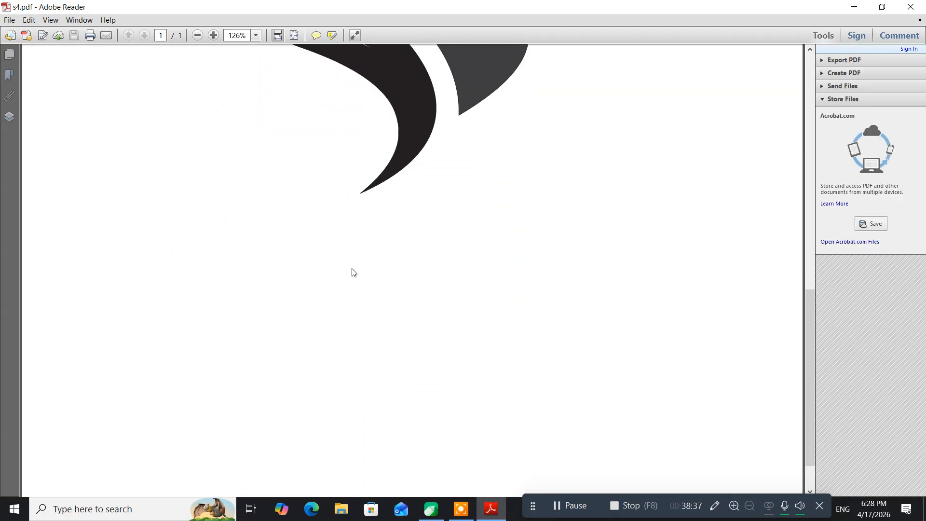
{"action": "scroll", "coordinate": [354, 272], "scroll_direction": "up", "scroll_amount": 12}
{"action": "scroll", "coordinate": [353, 273], "scroll_direction": "up", "scroll_amount": 4}
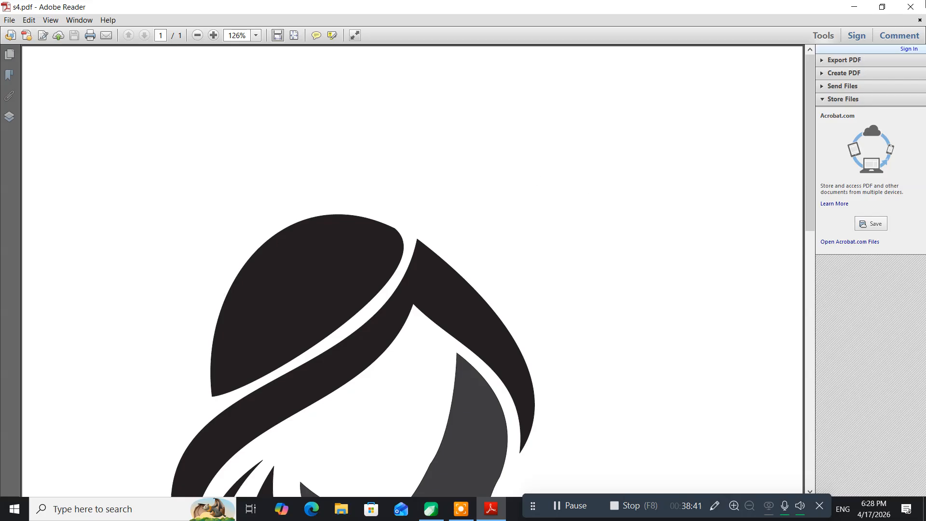
{"action": "left_click", "coordinate": [909, 8]}
{"action": "left_click", "coordinate": [910, 8]}
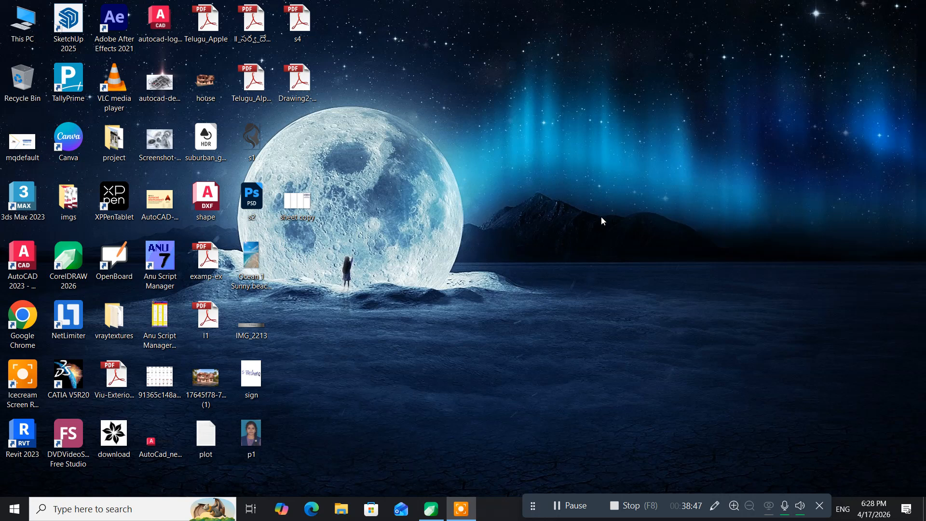